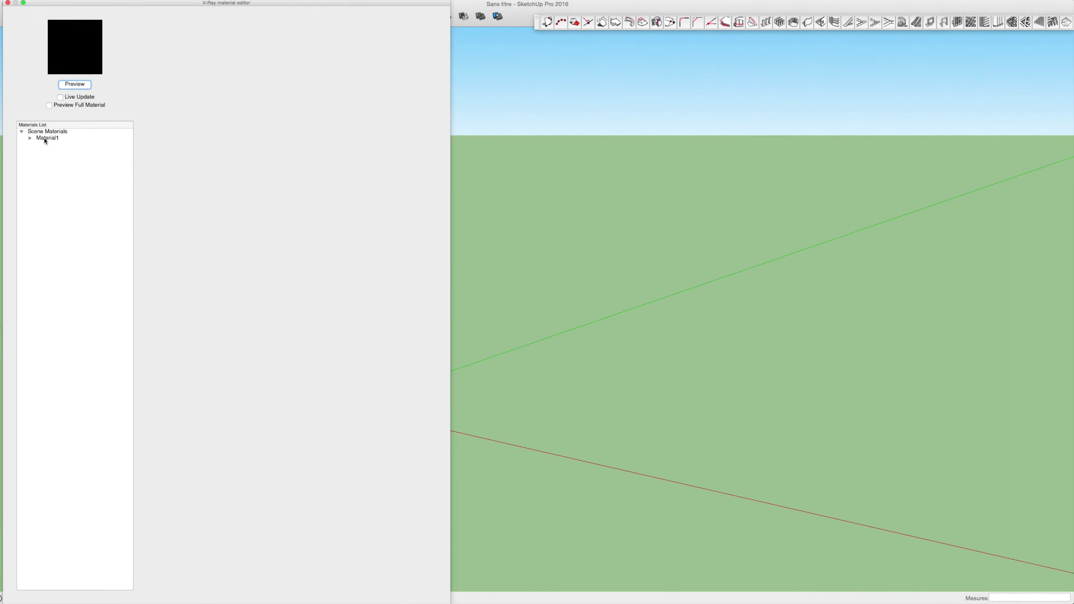
Add a Refraction layer to Material1 and set its diffuse transparency colour to white
right_click(45, 141)
mouse_move(71, 142)
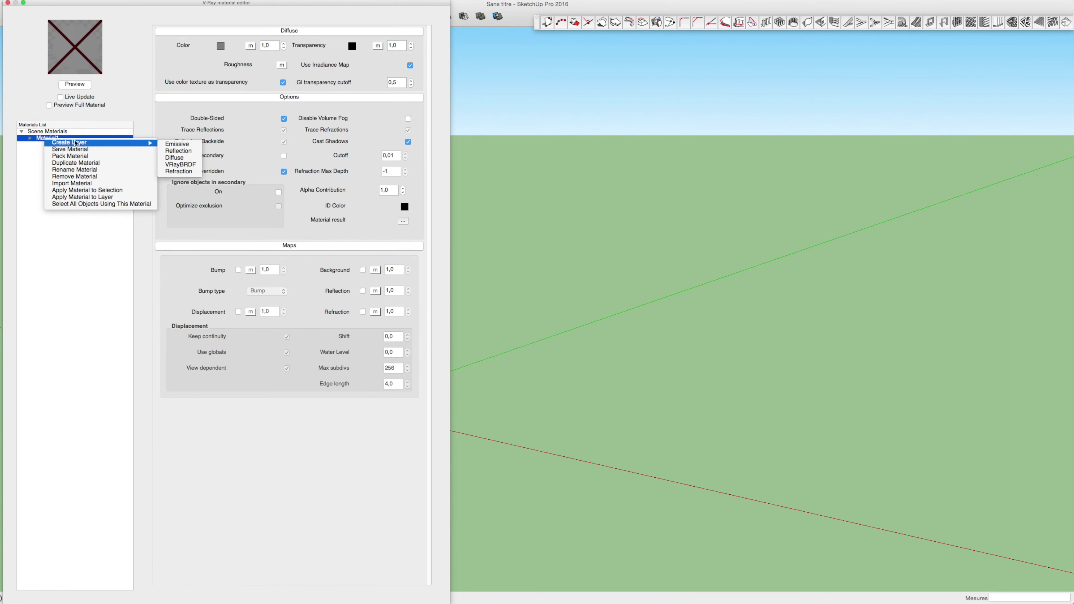
click(56, 140)
right_click(56, 139)
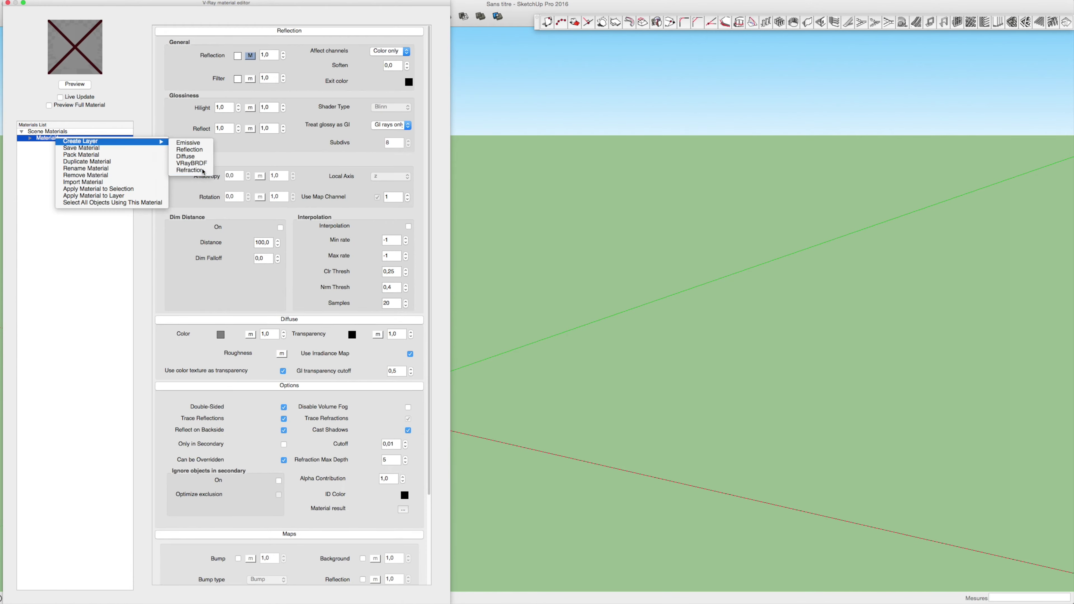
click(189, 170)
click(272, 32)
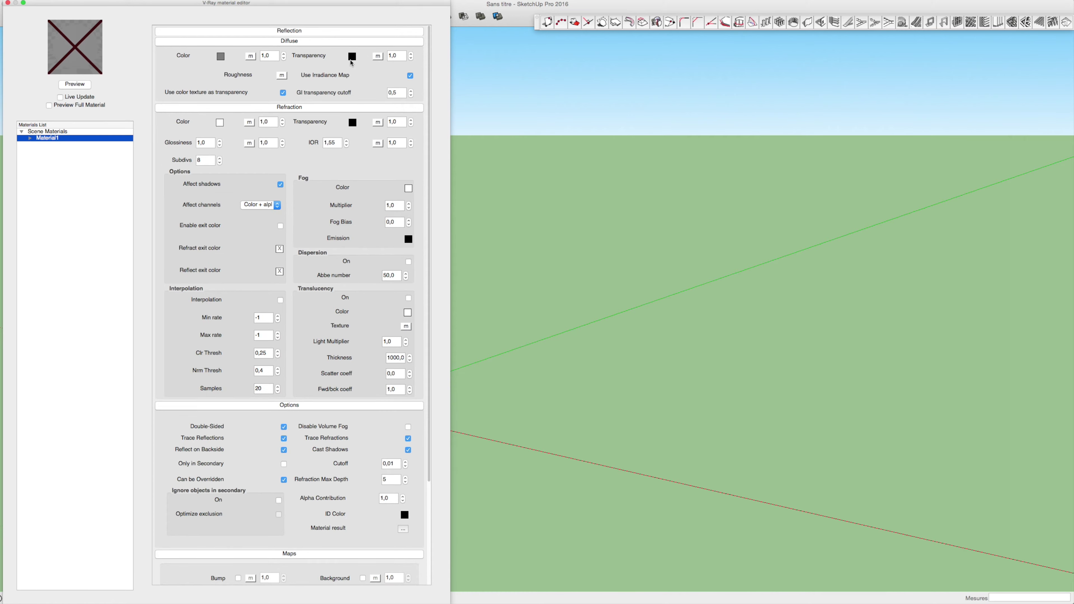
click(352, 57)
click(324, 213)
click(326, 375)
Collapse the diffuse, refraction and options sections, then close the V-Ray material editor
click(340, 42)
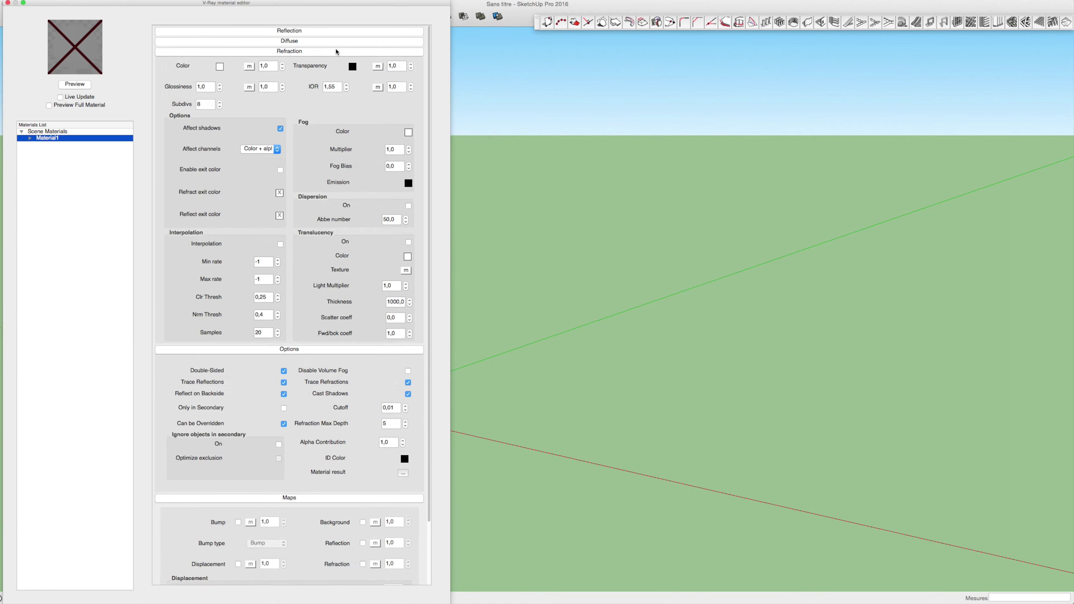
double_click(330, 86)
click(333, 52)
click(295, 73)
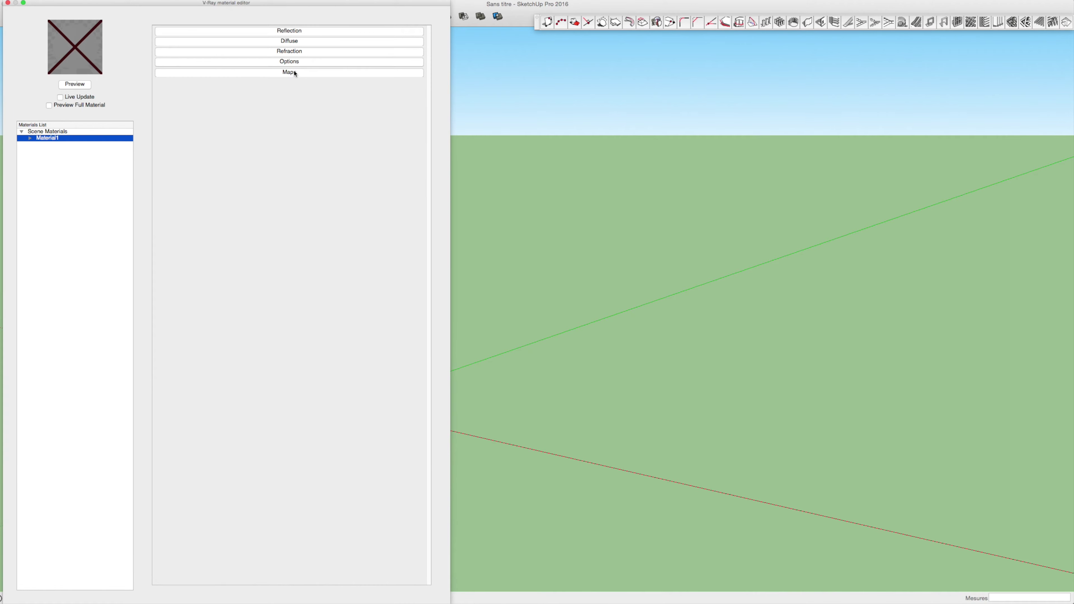
click(504, 7)
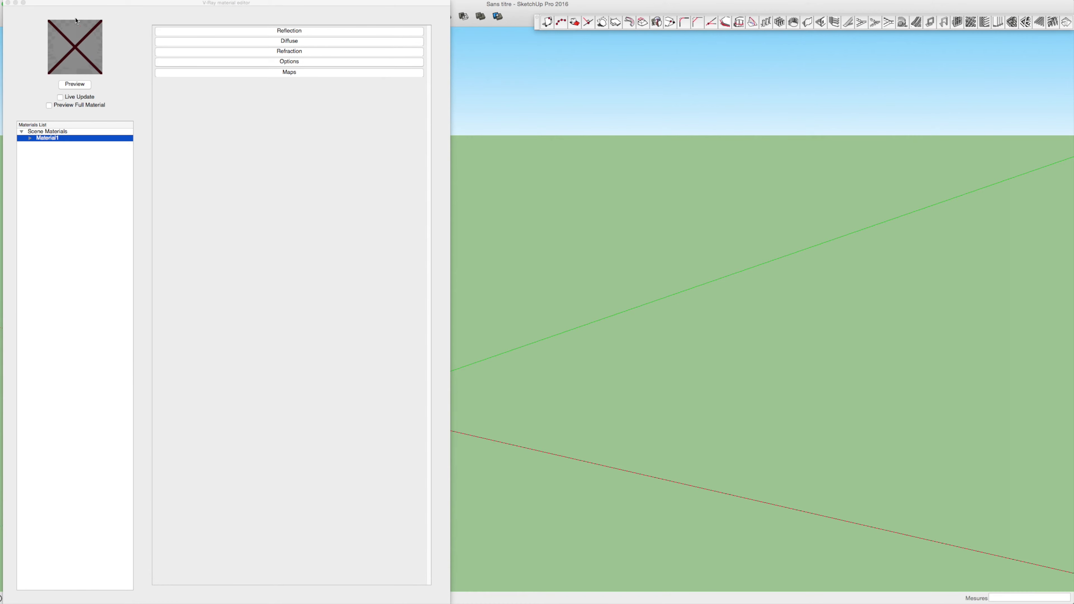
click(8, 4)
key(c)
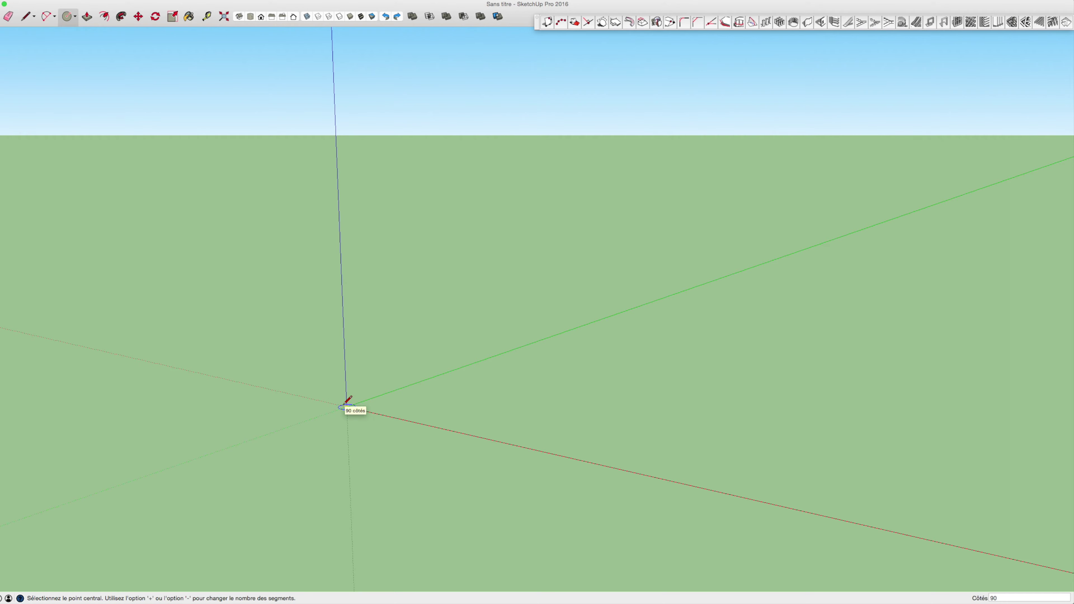
Draw a 0,16 m circle at the origin and push/pull it up into a tall cylinder
click(346, 406)
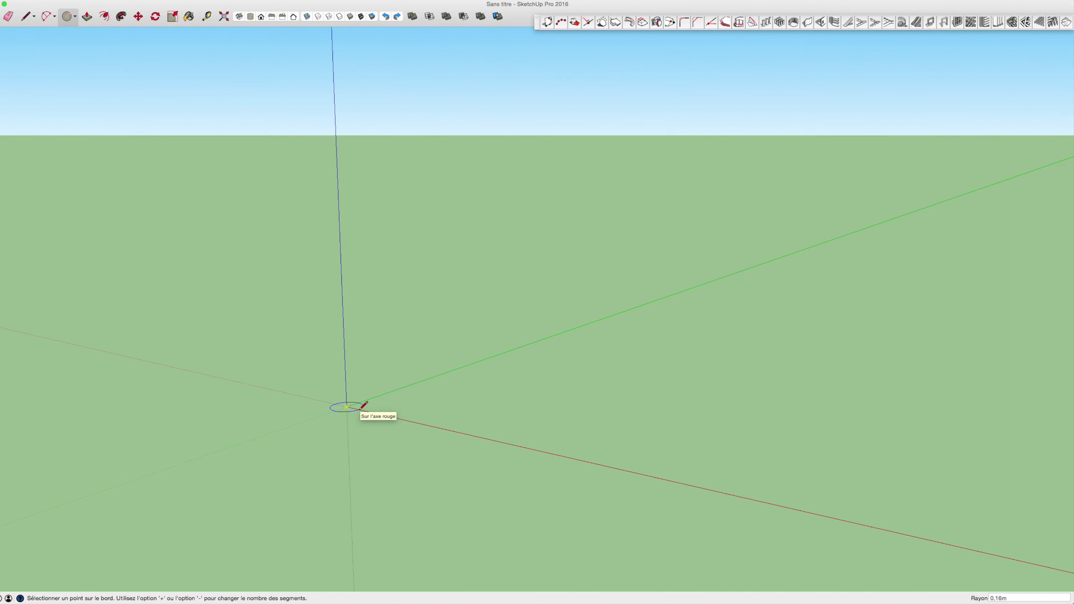
click(362, 408)
scroll(347, 406, up, 5)
key(p)
click(354, 390)
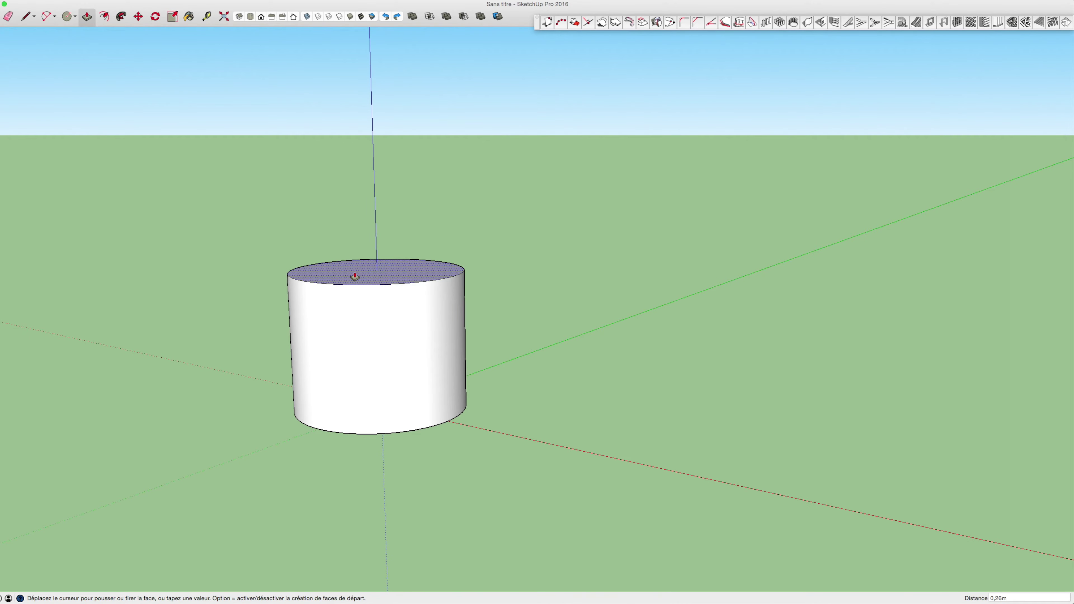
click(354, 256)
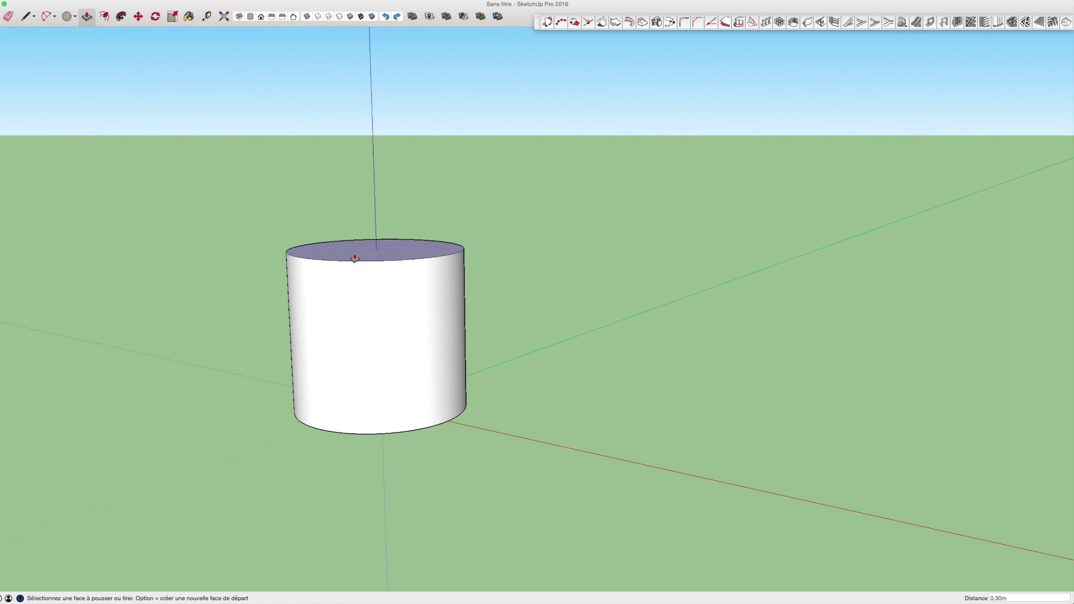
click(355, 220)
key(s)
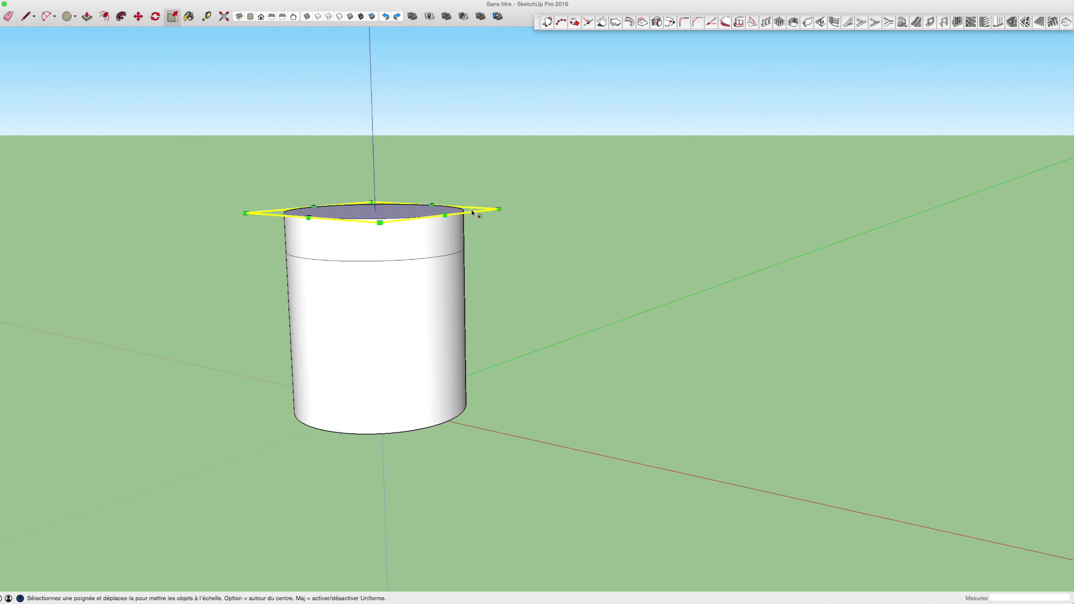
Scale the cylinder's top face to 0,73 to taper it
click(467, 209)
scroll(376, 215, up, 5)
scroll(443, 339, up, 3)
text(c)
text(30)
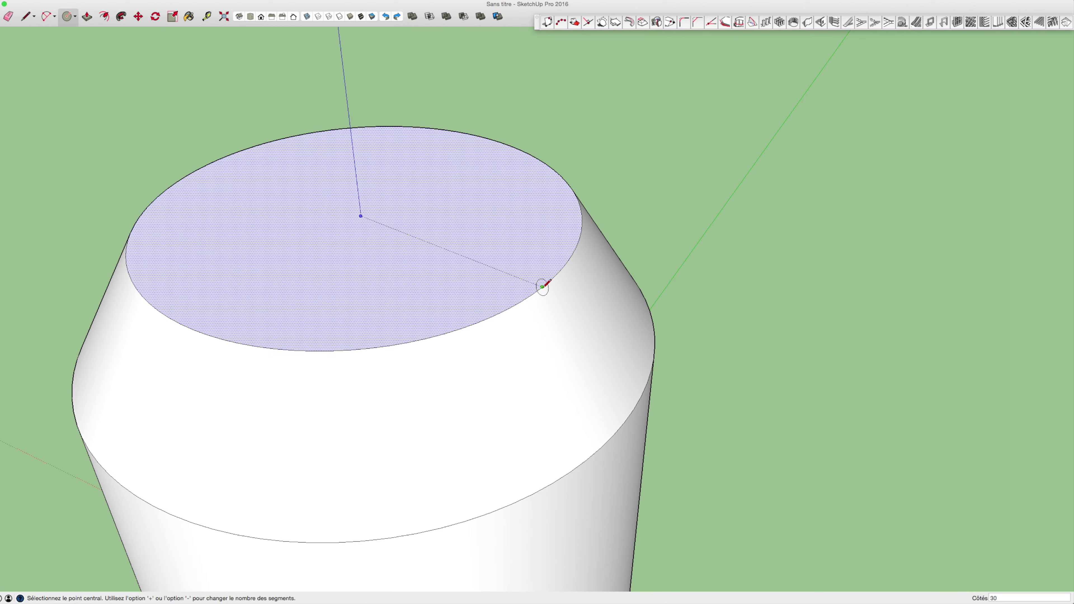
Draw a small profile circle on the top edge, delete the top face, and reverse the circle's face
click(542, 286)
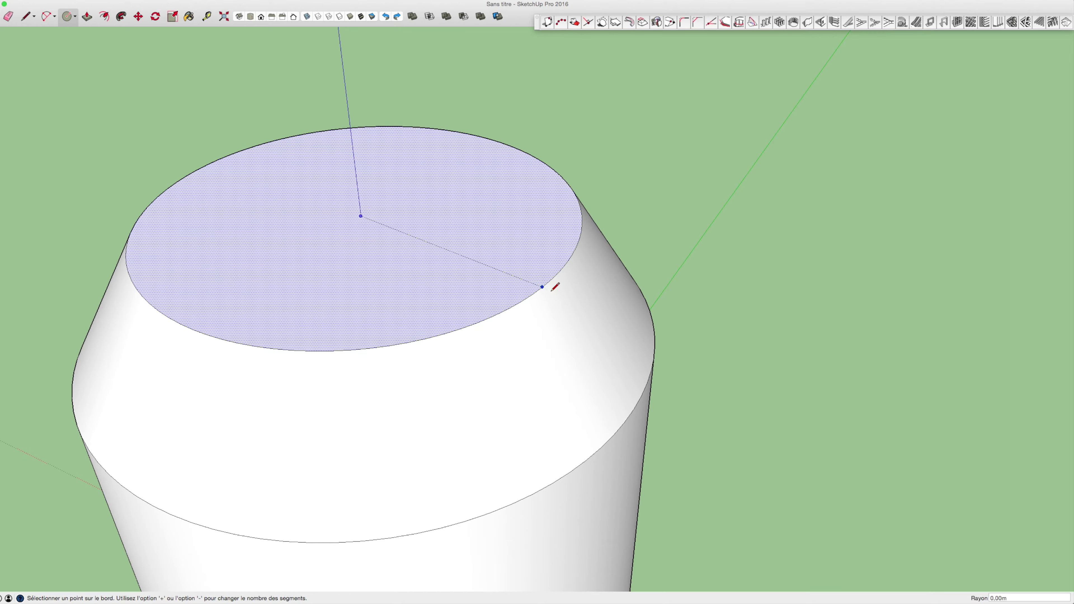
click(575, 292)
key(space)
key(Delete)
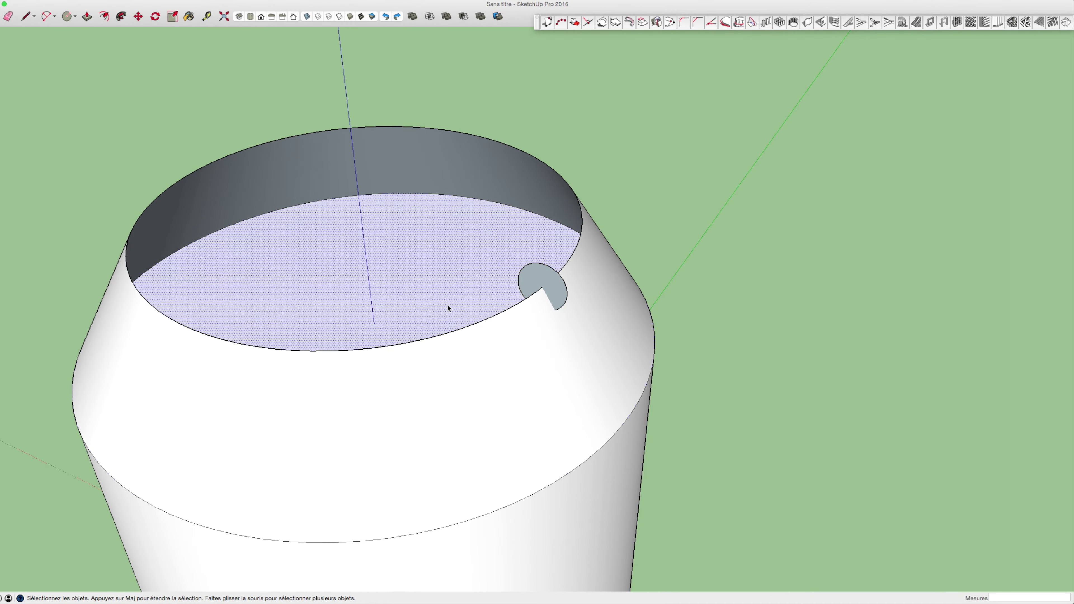
right_click(524, 278)
click(561, 358)
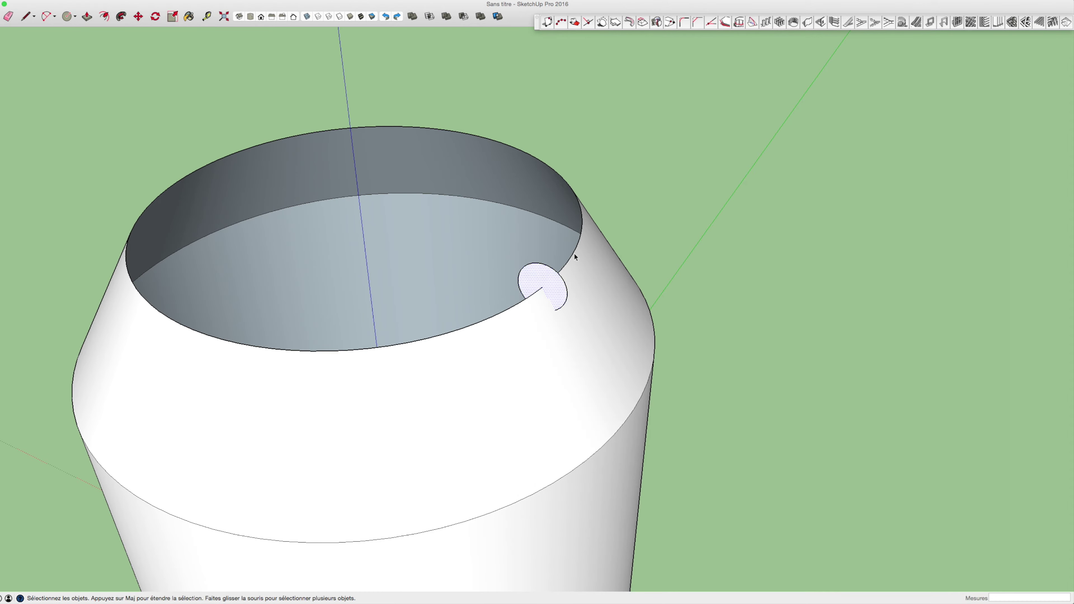
Sweep the small circle around the opening with Follow Me to form a rounded lip
key(p)
click(541, 282)
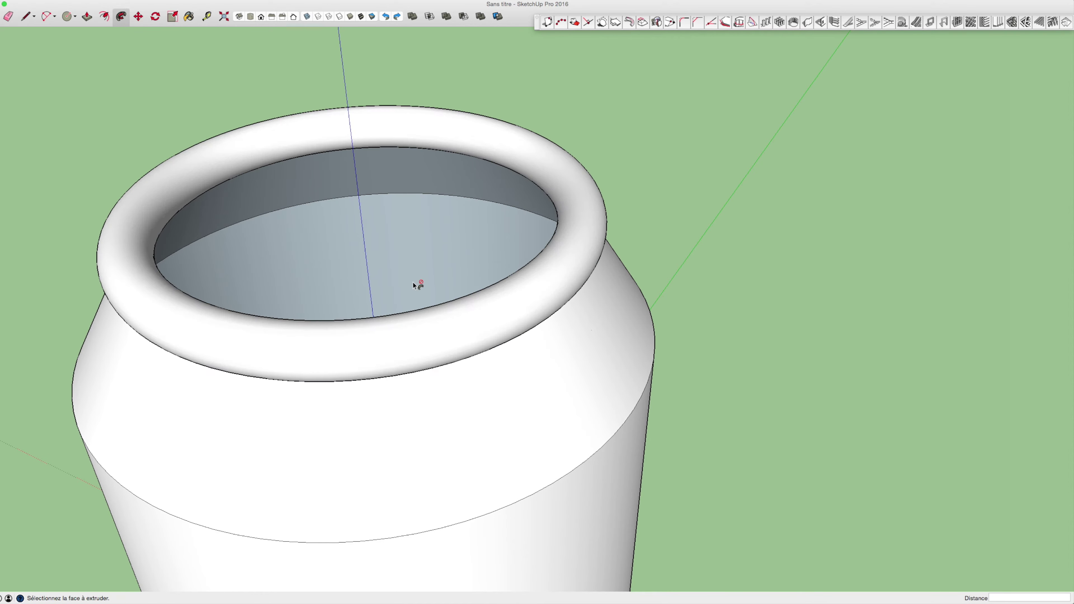
key(space)
click(620, 435)
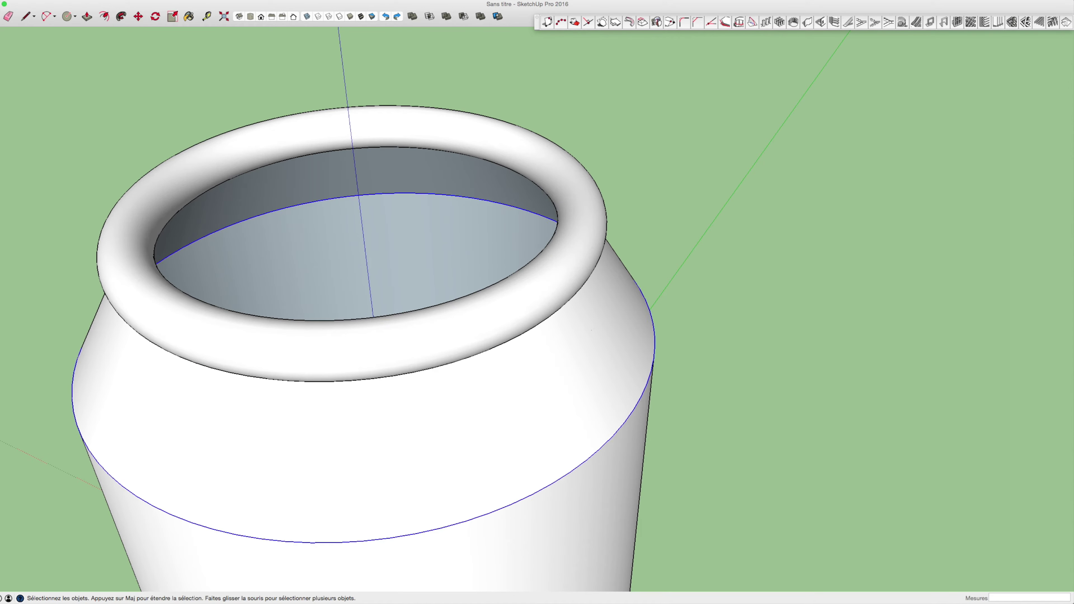
Round the jar's shoulder edge with RoundCorner at a 0,03 m offset
click(163, 46)
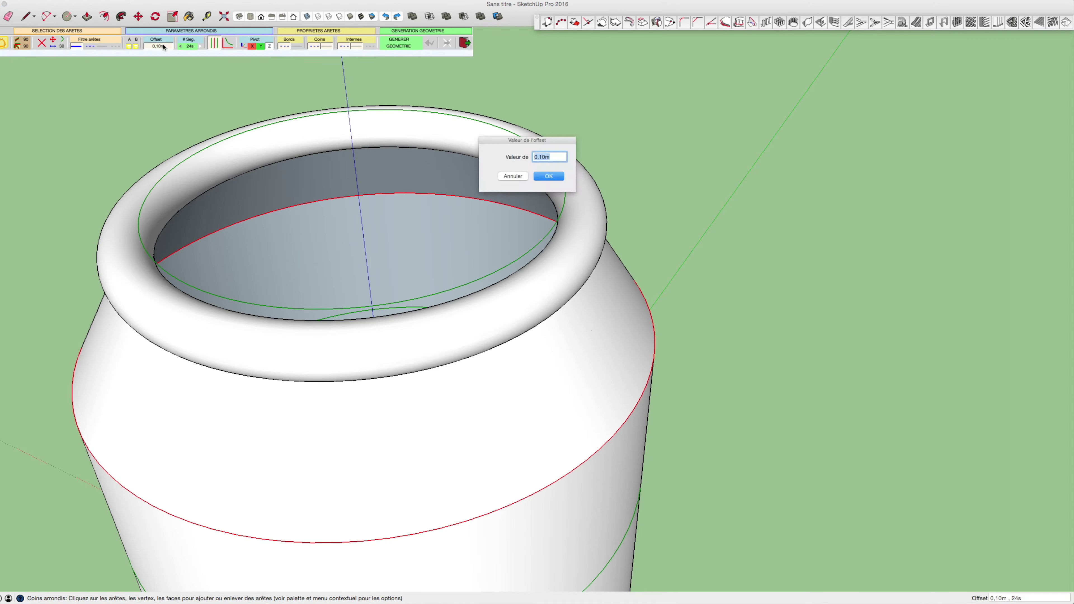
text(2)
key(Return)
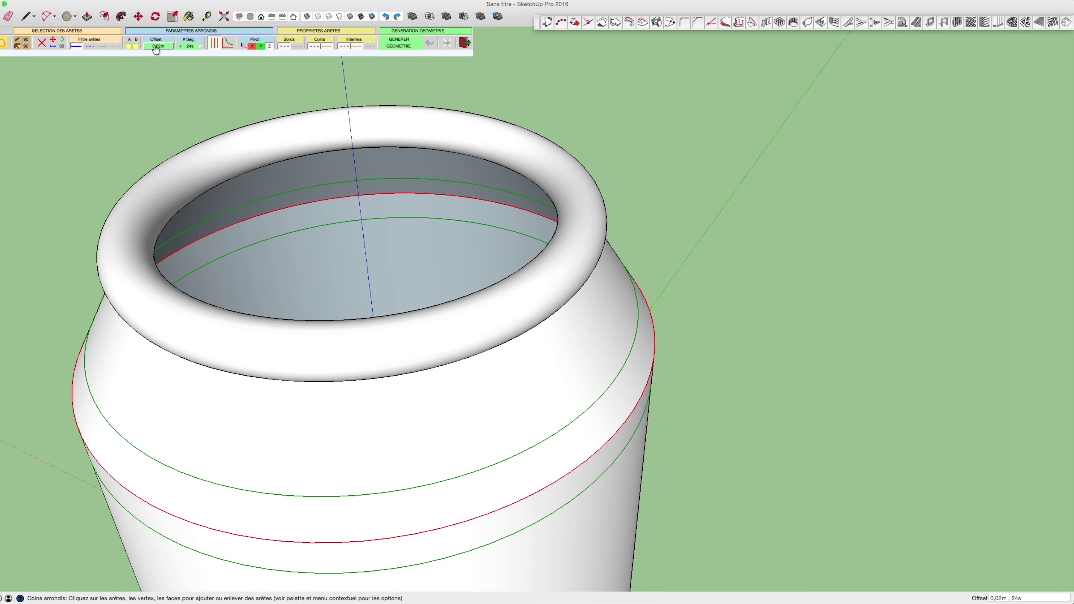
click(155, 47)
text(0,05)
key(Return)
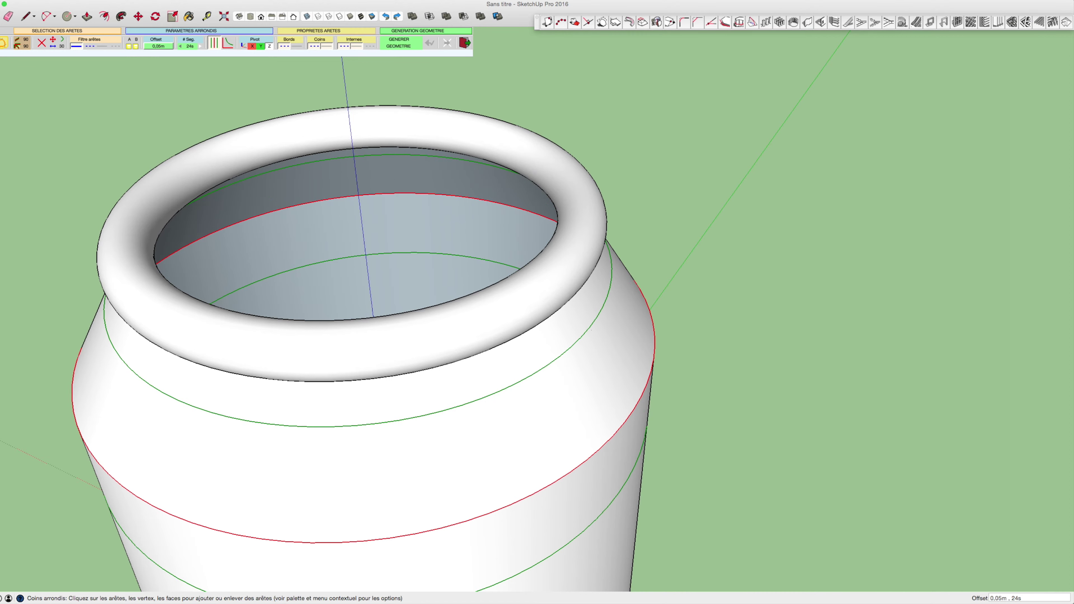
click(152, 44)
text(0,03)
key(Return)
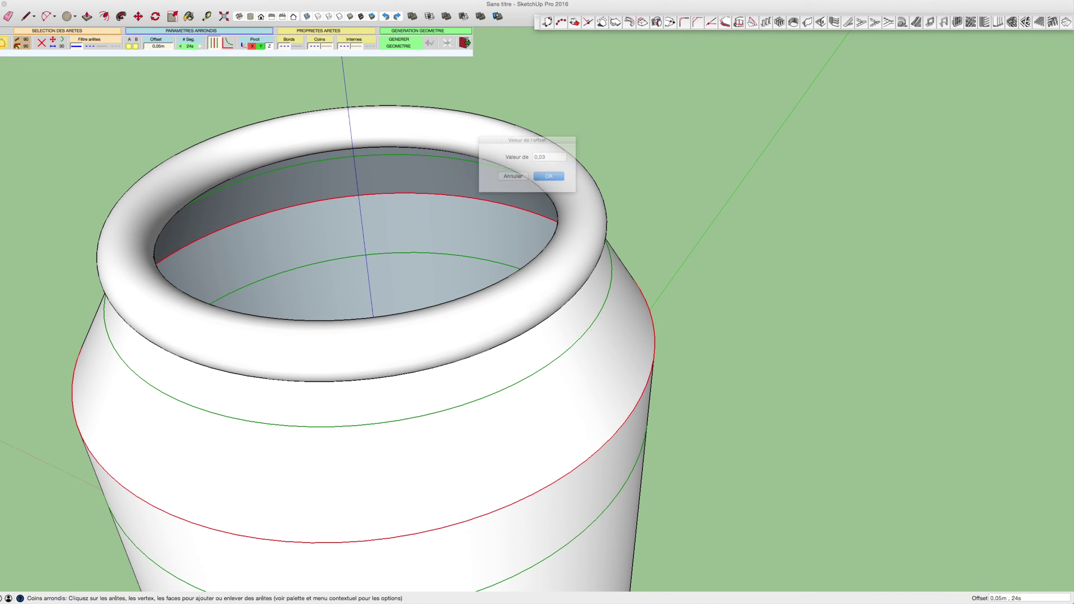
click(399, 42)
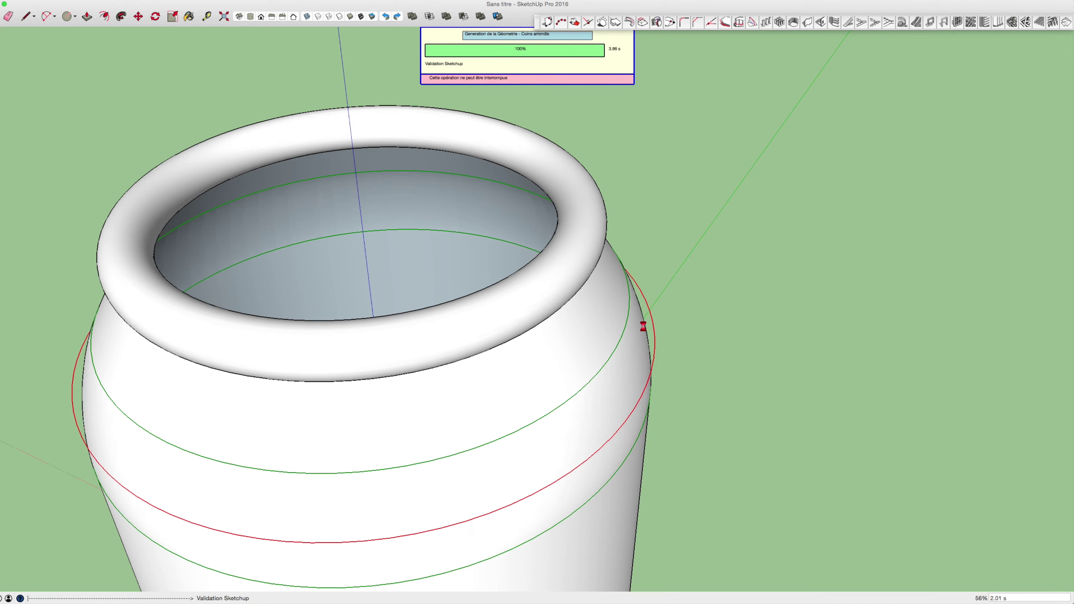
Round the jar's bottom edge loop with RoundCorner at a 0,02 m offset
scroll(642, 326, down, 5)
middle_drag(625, 338, 574, 326)
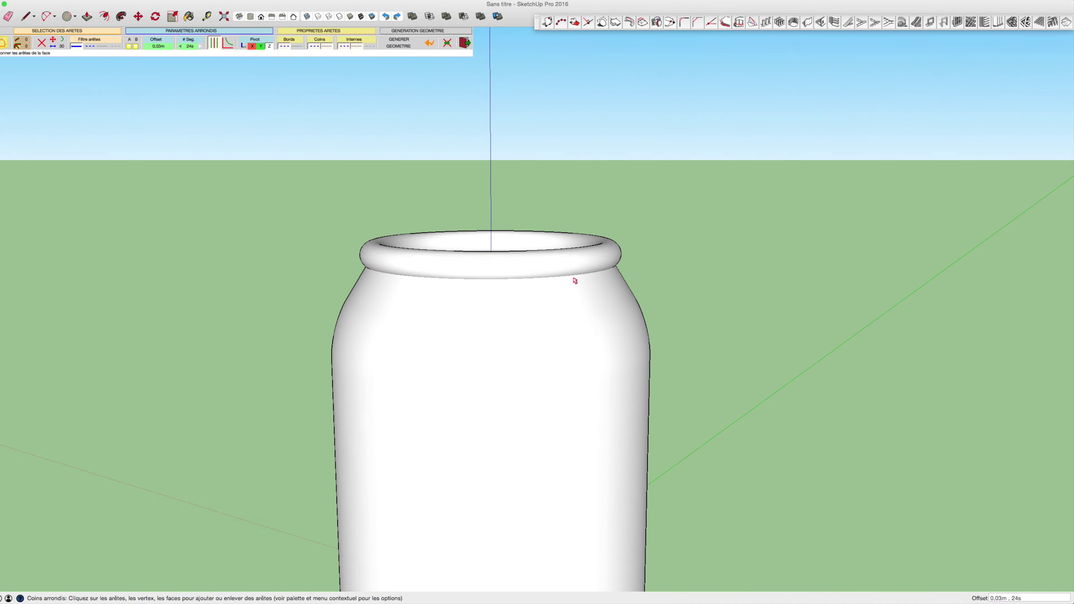
scroll(577, 313, down, 3)
click(581, 480)
click(158, 45)
text(0,02)
key(Return)
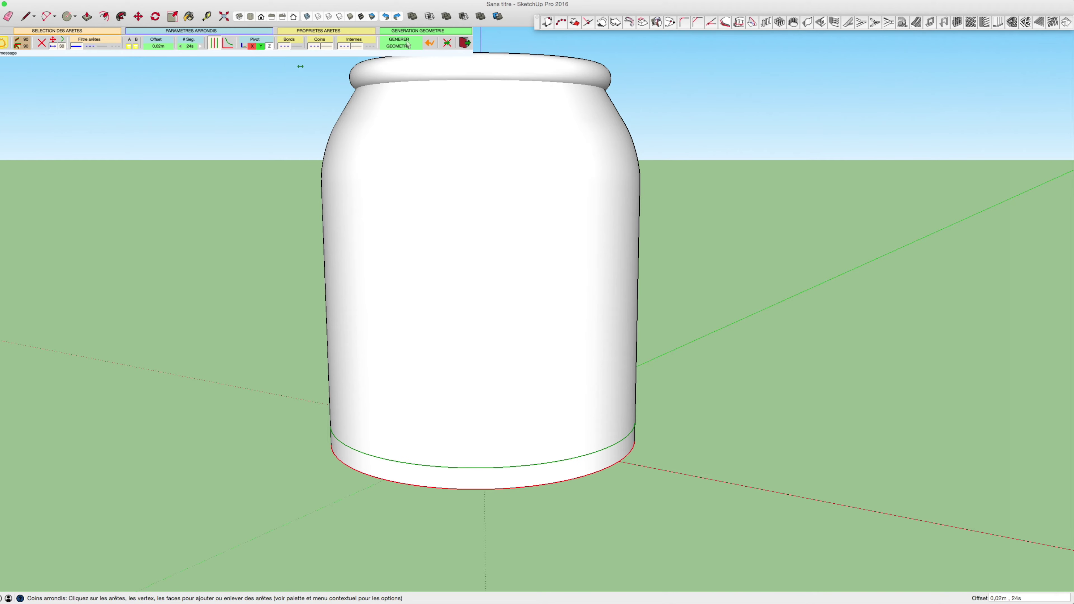
click(399, 42)
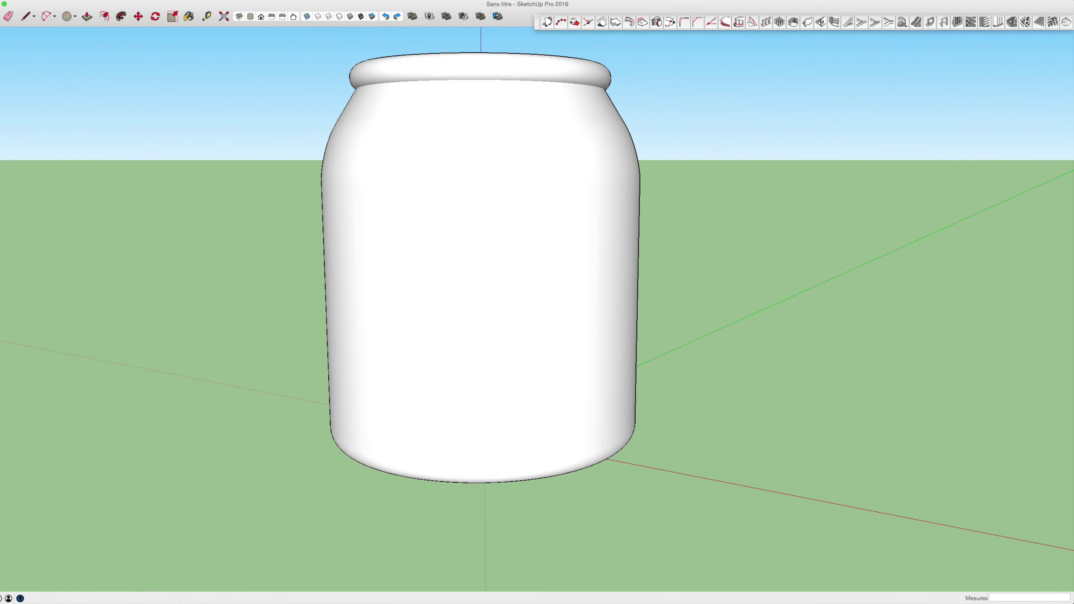
click(119, 22)
Apply Material1 to a selected face strip of the jar
scroll(486, 263, up, 5)
click(428, 222)
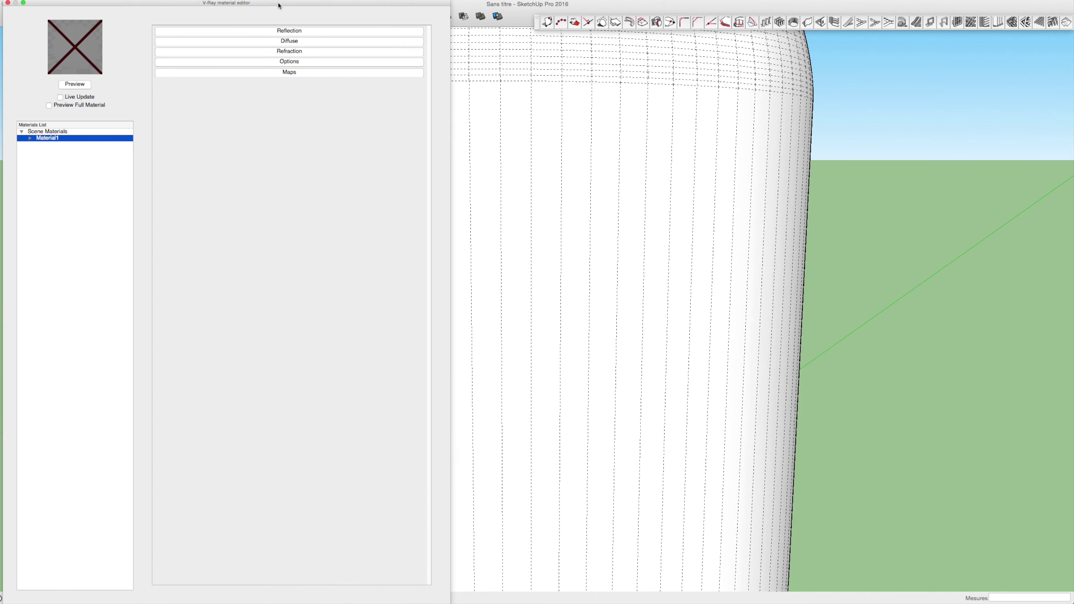
drag(279, 5, 755, 14)
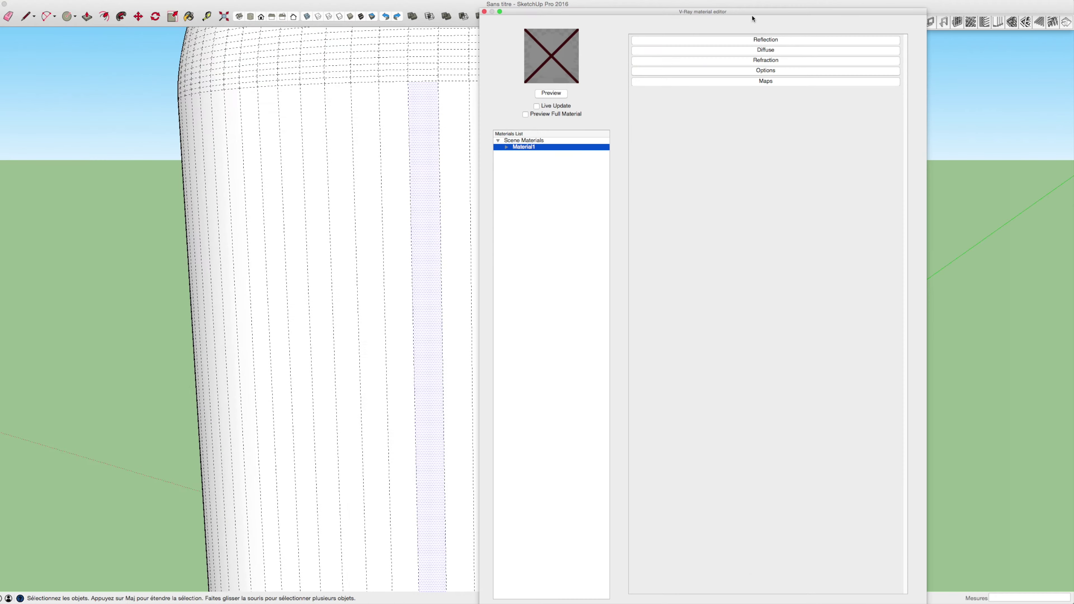
right_click(552, 147)
click(579, 200)
click(188, 16)
Turn off Hidden Geometry in the View menu and paint the whole jar with Material1
click(97, 4)
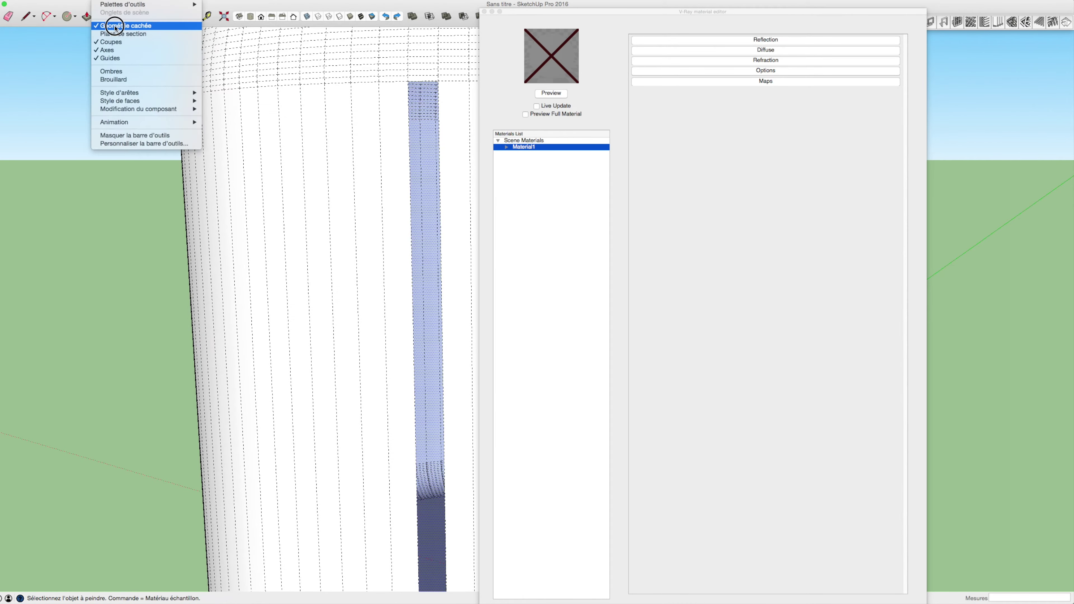
click(97, 27)
click(468, 88)
click(468, 88)
scroll(465, 148, down, 3)
key(space)
click(117, 143)
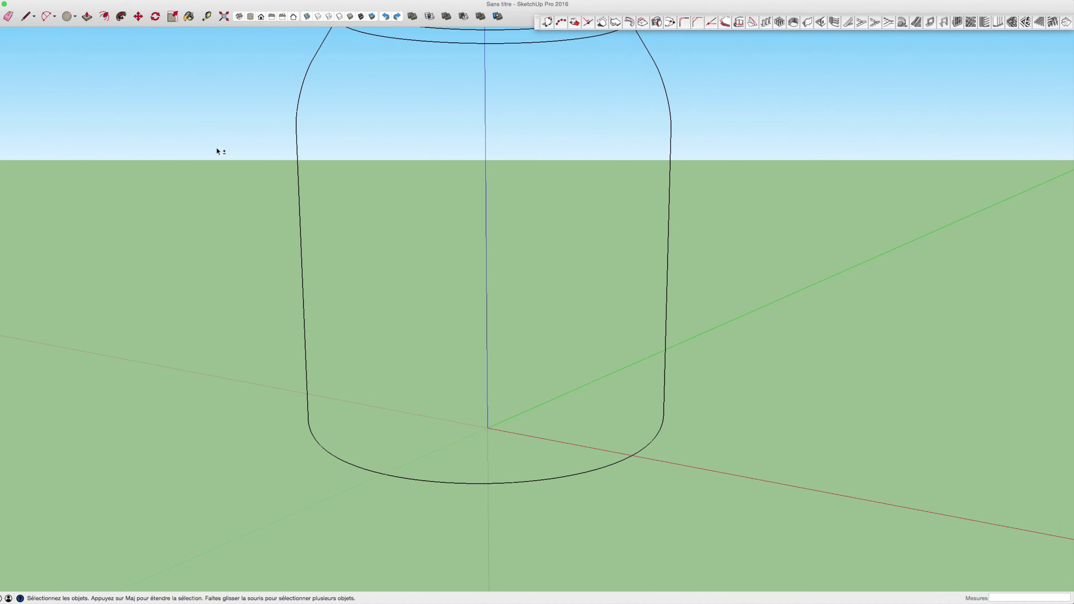
mouse_move(231, 240)
middle_down()
mouse_move(234, 288)
mouse_move(280, 223)
mouse_move(364, 274)
middle_up()
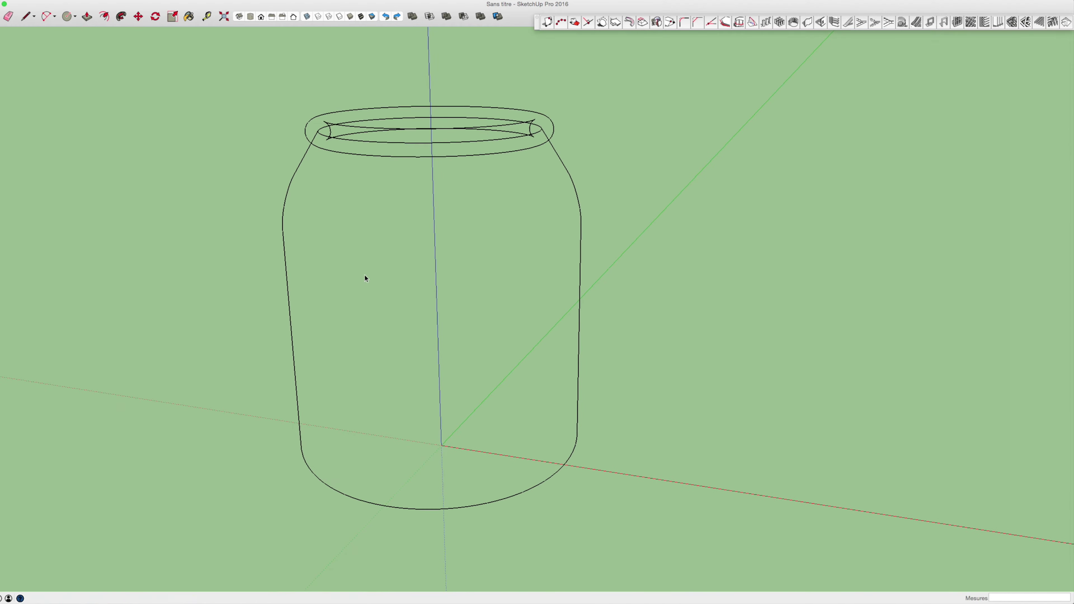
Group the jar geometry, move the group off the origin, then undo the move
key(super+g)
mouse_move(422, 305)
middle_down()
mouse_move(462, 240)
mouse_move(401, 244)
mouse_move(426, 265)
middle_up()
key(m)
drag(421, 252, 873, 306)
mouse_move(702, 302)
middle_down()
mouse_move(449, 258)
mouse_move(605, 332)
middle_up()
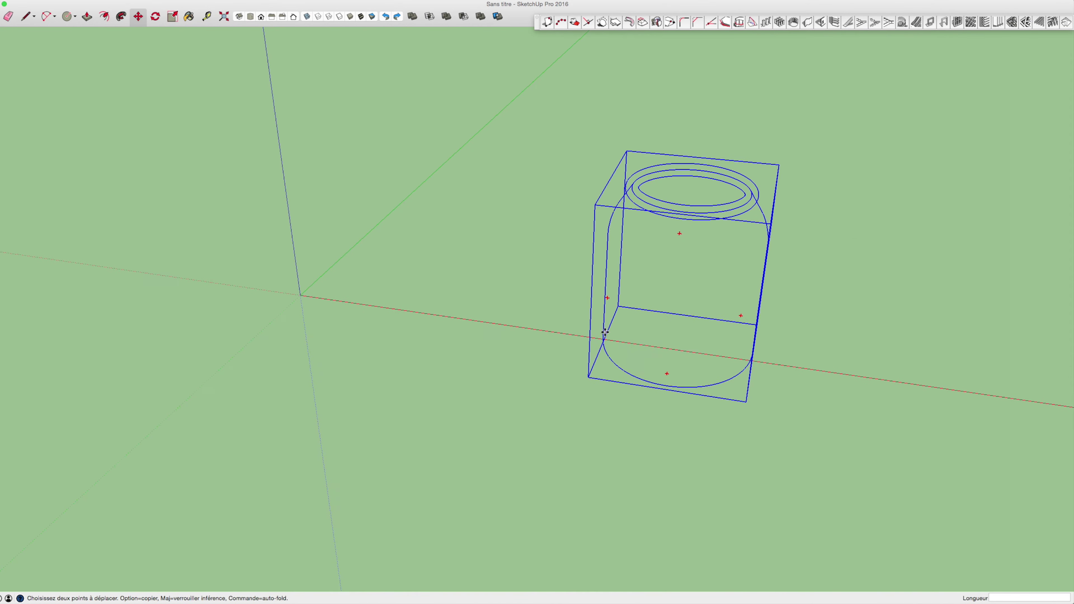
key(c)
key(ctrl+z)
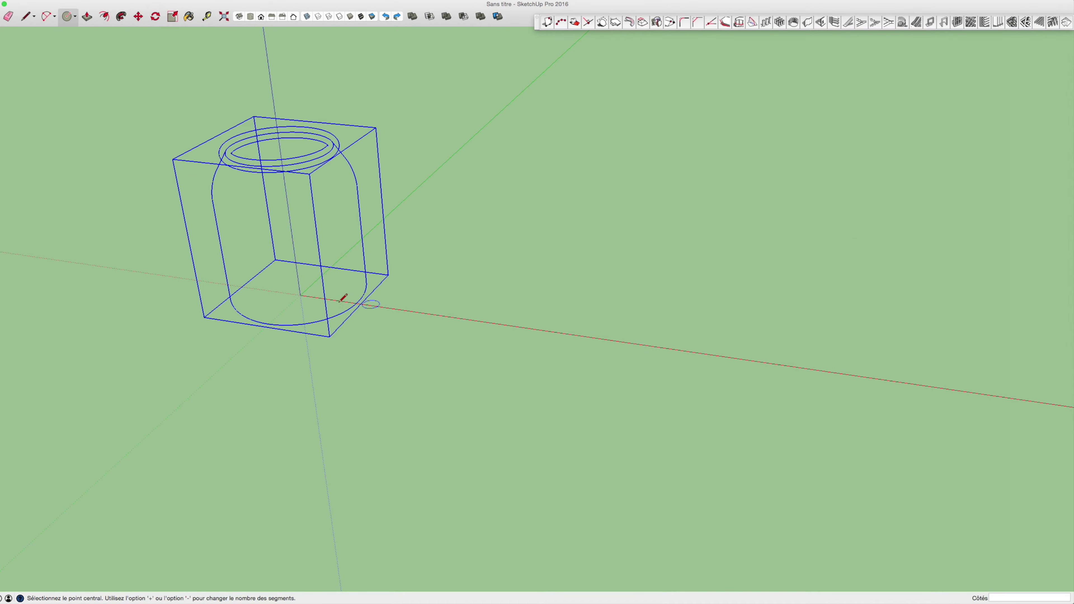
right_click(267, 216)
Draw a circle at the origin, scale it to 0,66 under the jar, and reverse its face
click(287, 252)
click(300, 295)
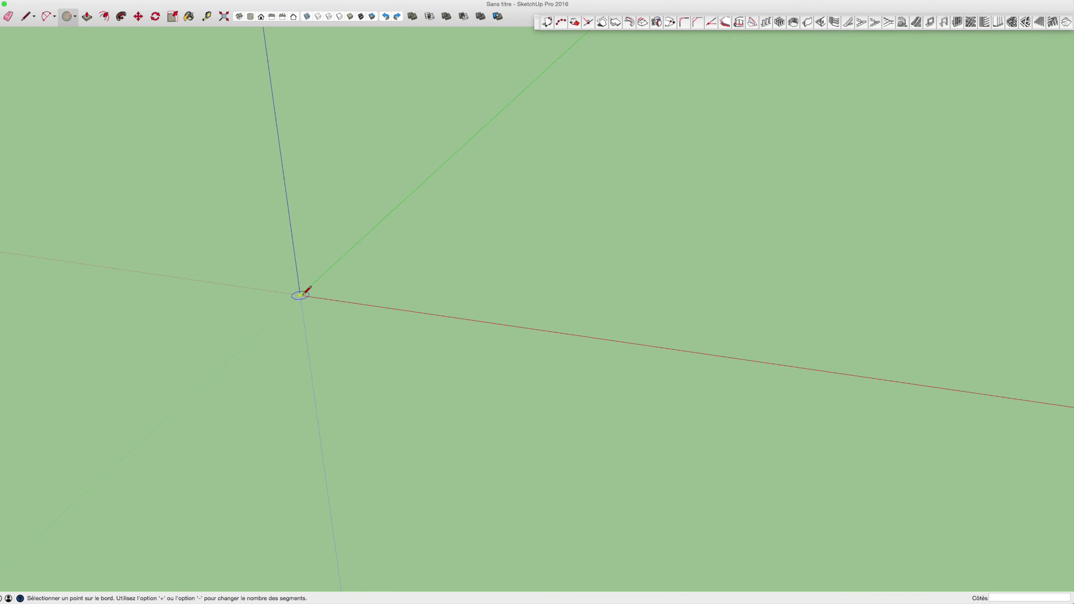
click(407, 305)
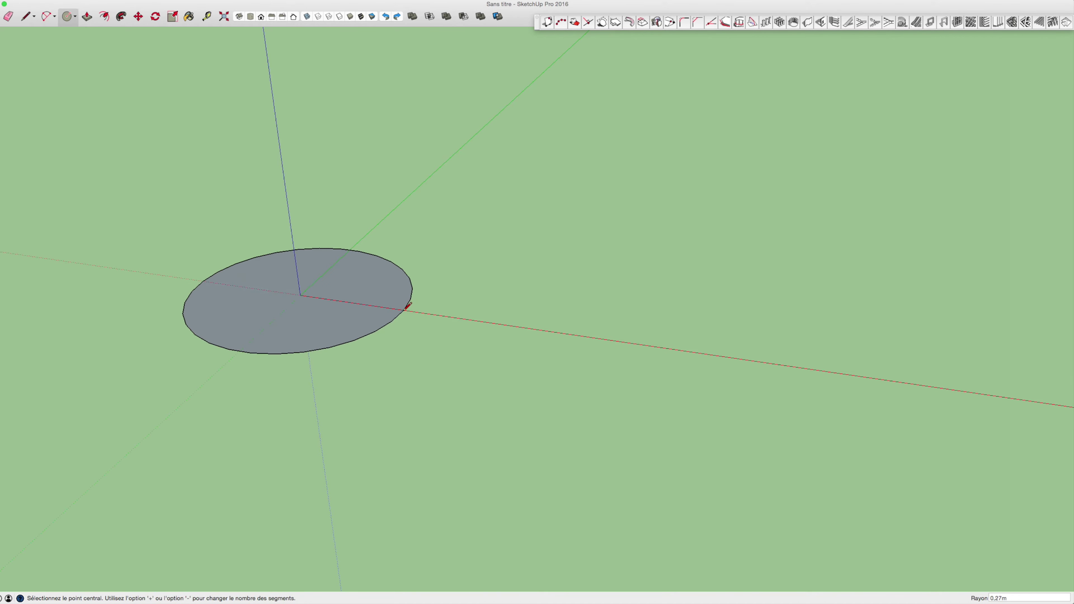
key(space)
click(396, 304)
key(s)
alt+drag(444, 262, 399, 277)
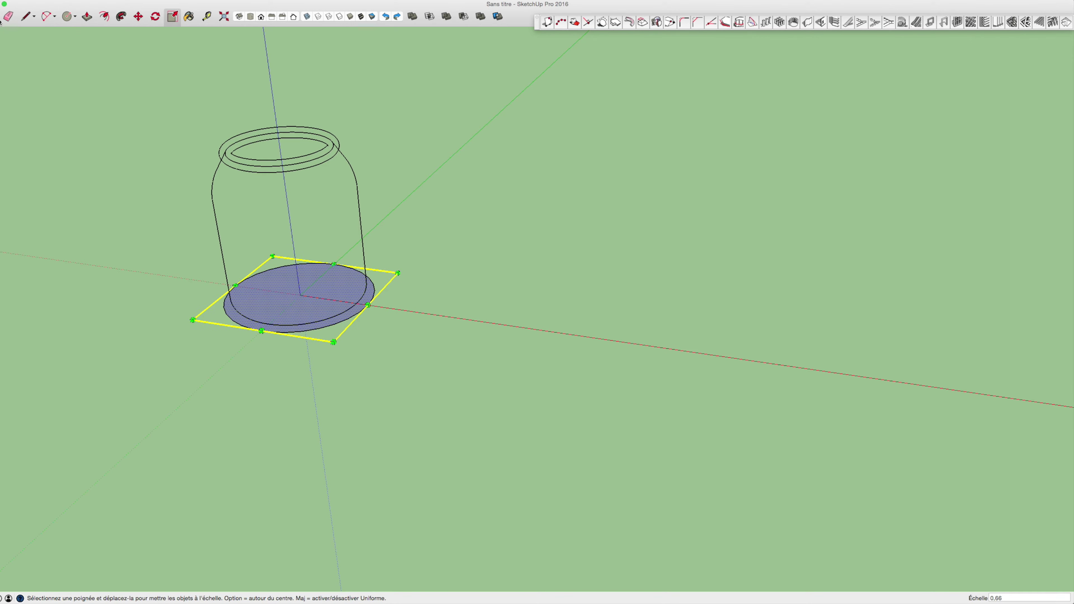
key(space)
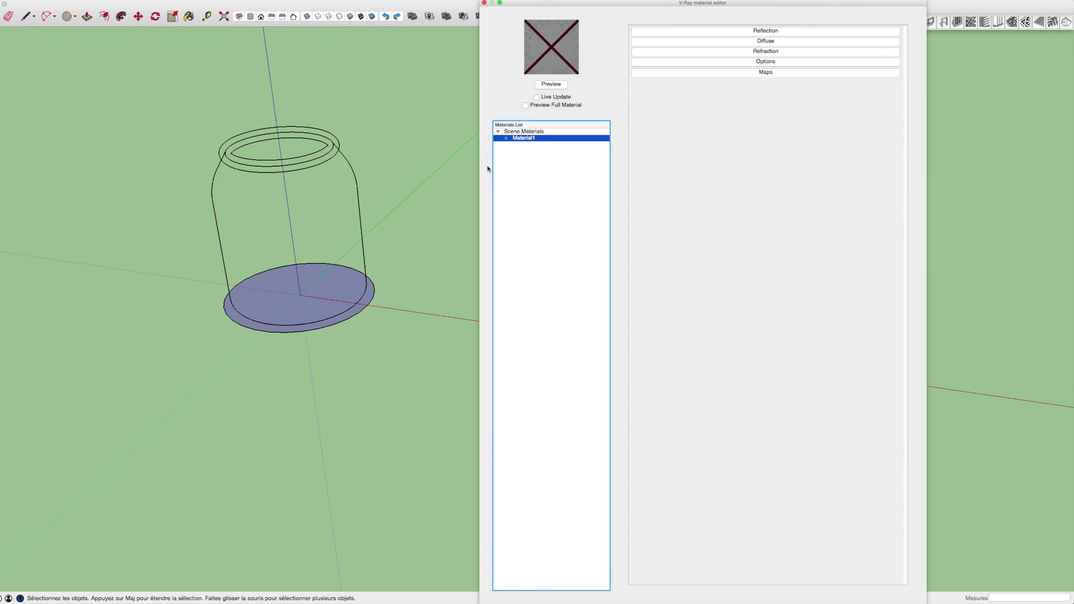
right_click(361, 296)
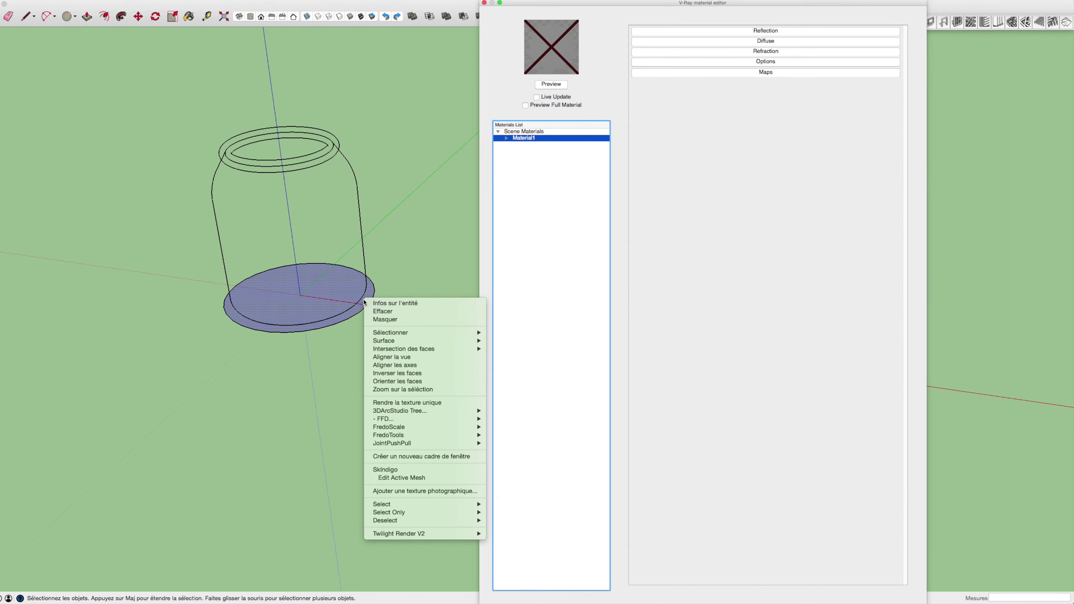
click(380, 366)
Create a new V-Ray DefaultMaterial with a TexBitmap map on its diffuse colour
right_click(533, 138)
mouse_move(559, 136)
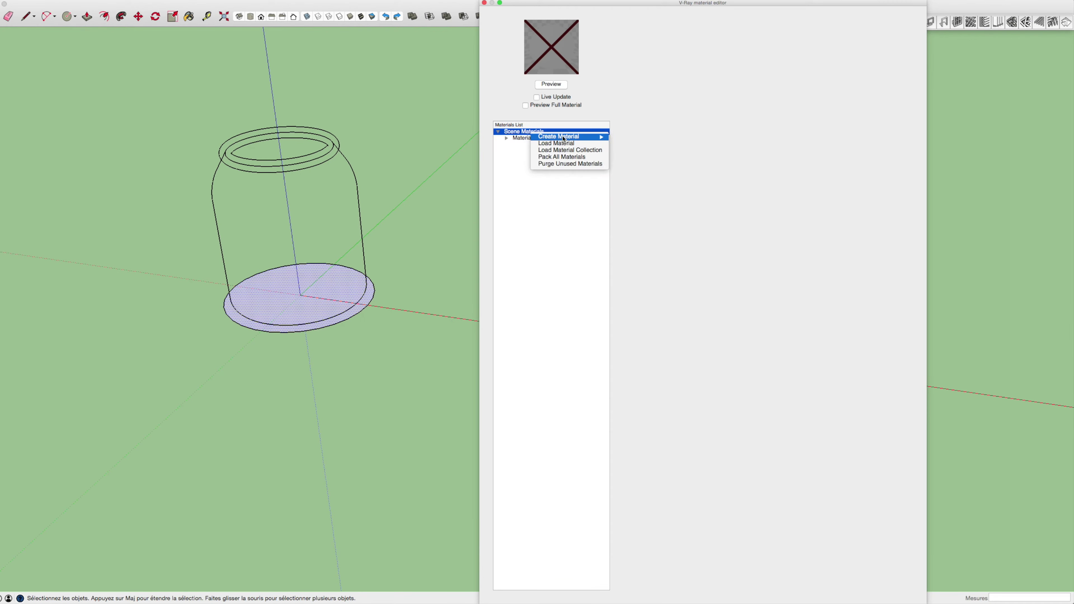
click(635, 161)
click(774, 33)
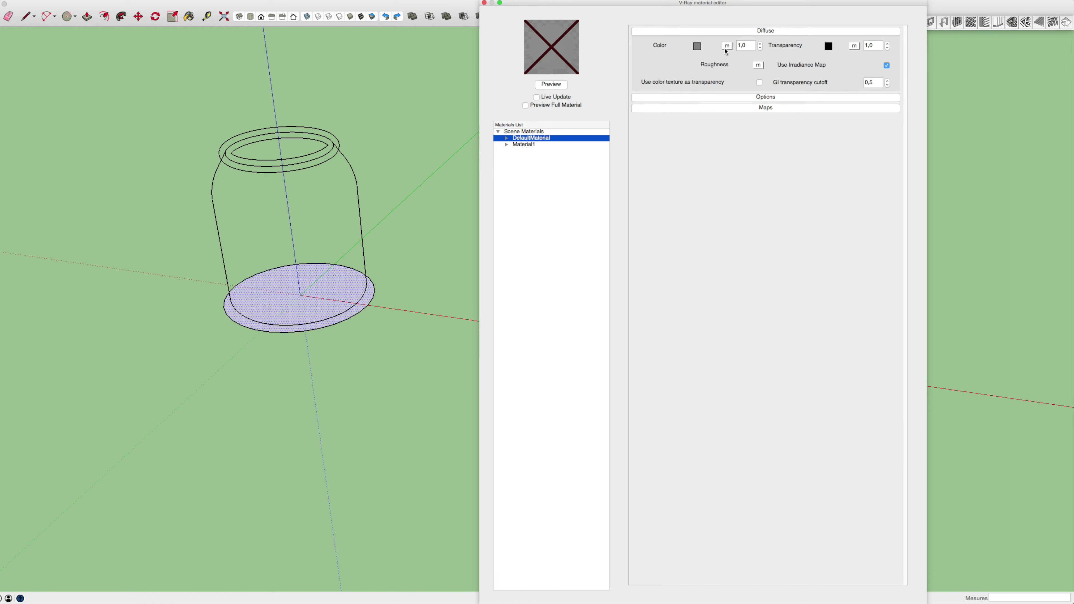
click(725, 47)
click(675, 238)
click(643, 254)
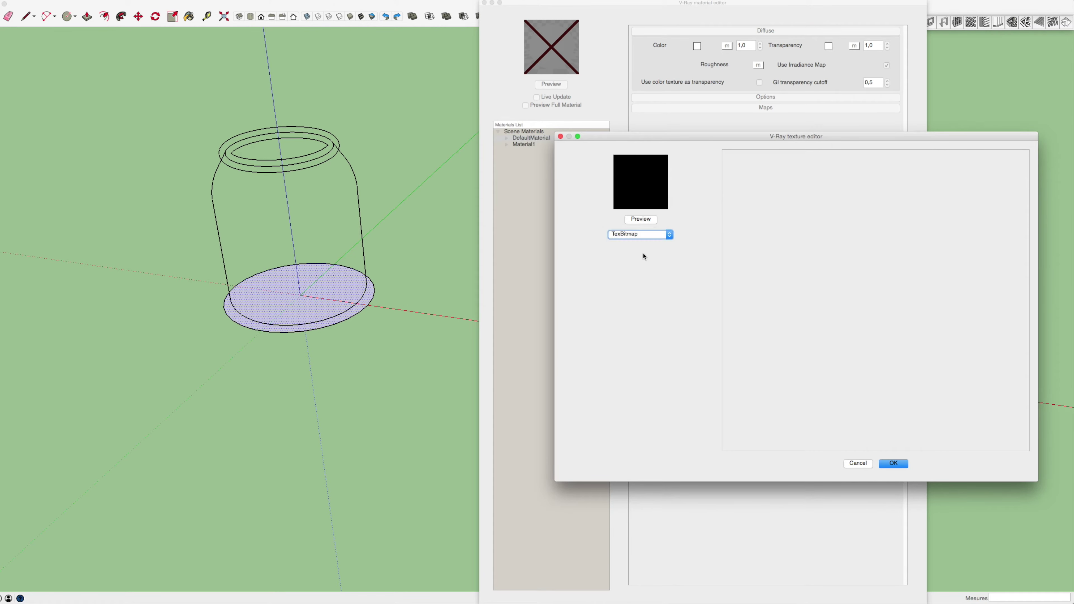
Load a grass JPG from textures > herbe terre sol and apply DefaultMaterial to the base disc
click(604, 17)
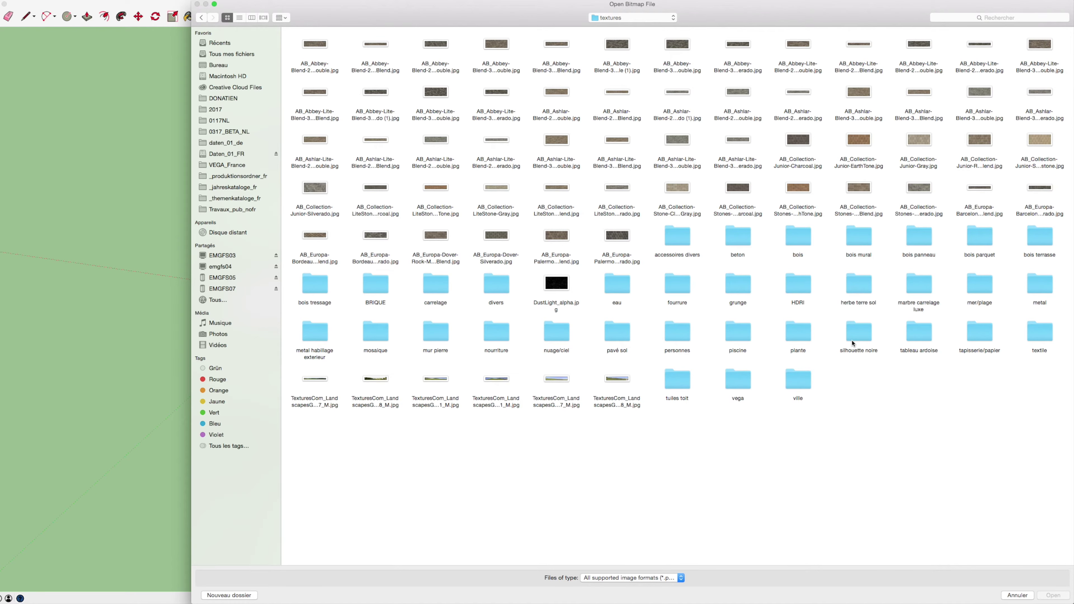
double_click(856, 287)
double_click(314, 46)
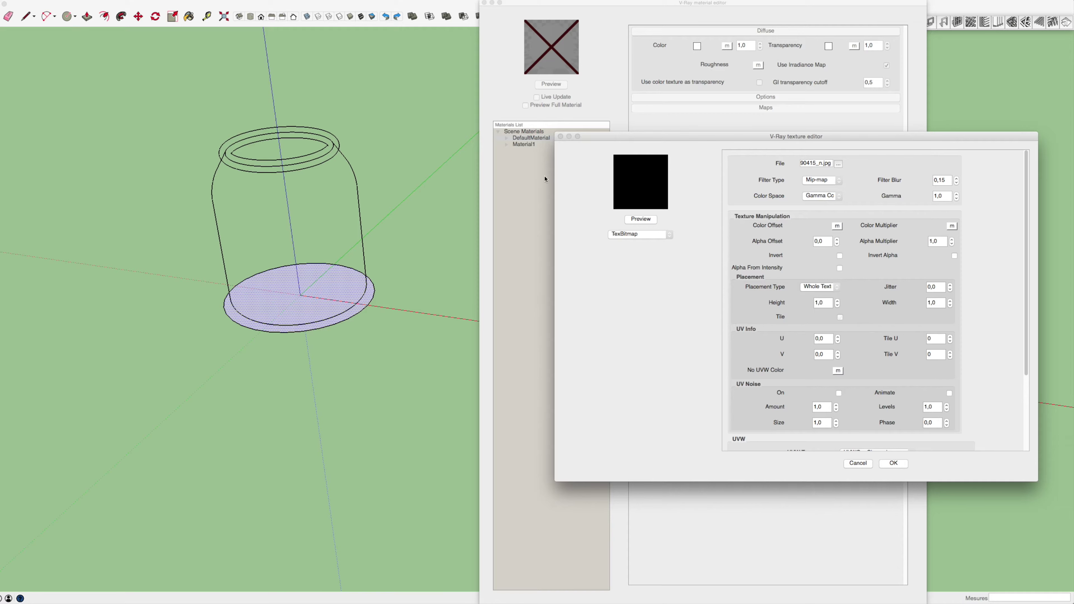
click(893, 462)
right_click(549, 141)
click(604, 197)
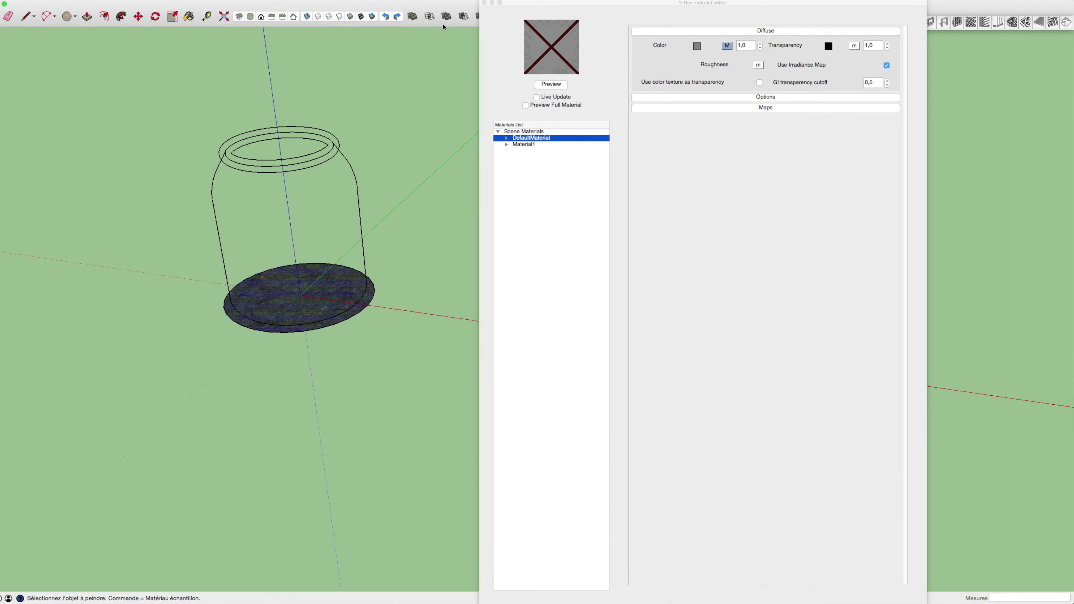
click(485, 3)
Scale the grass-textured base disc up about five times into a wide ground
key(space)
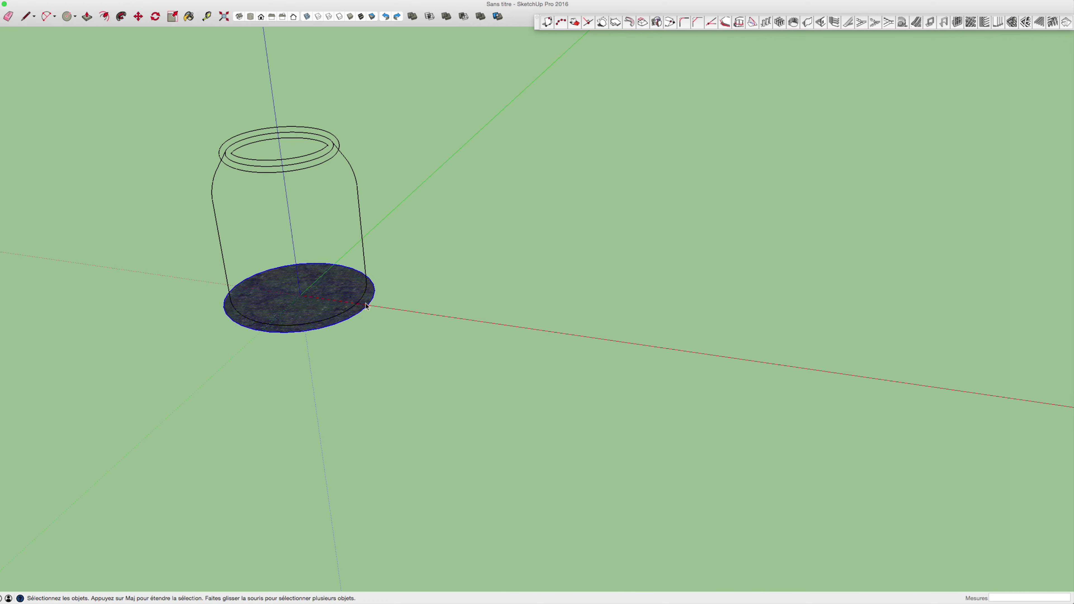
key(s)
mouse_move(399, 276)
mouse_down()
mouse_move(817, 213)
mouse_move(767, 227)
mouse_up()
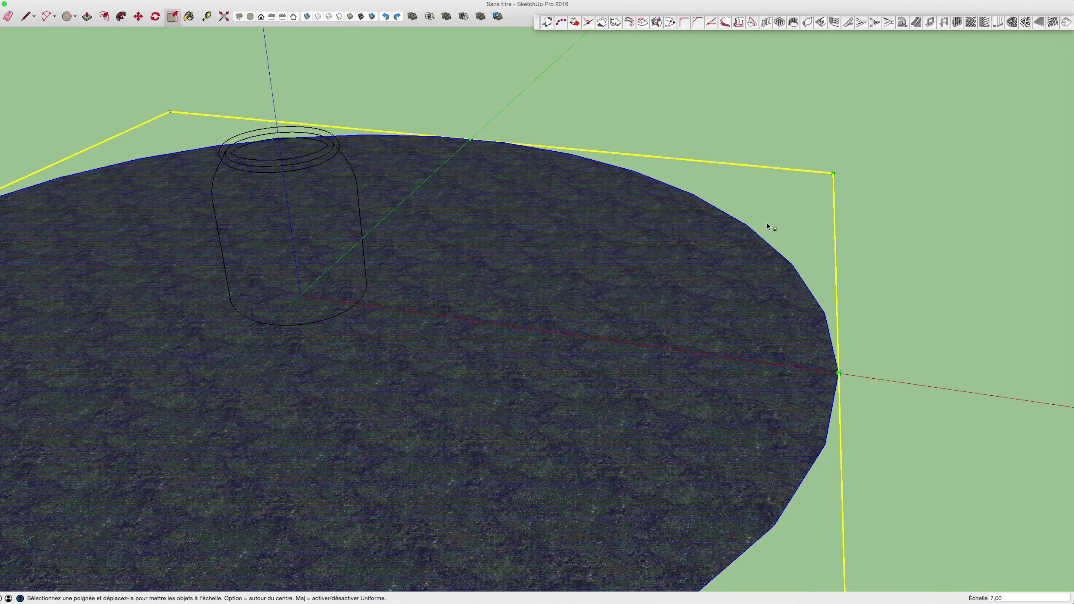
click(308, 108)
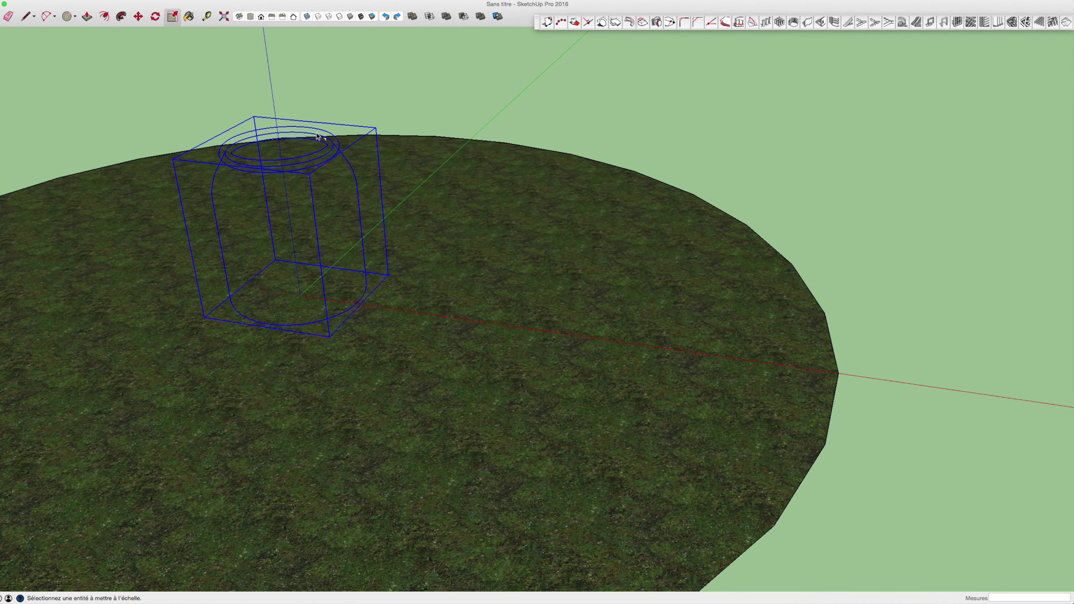
Cut the small circle under the jar's base out of the ground disc
click(89, 47)
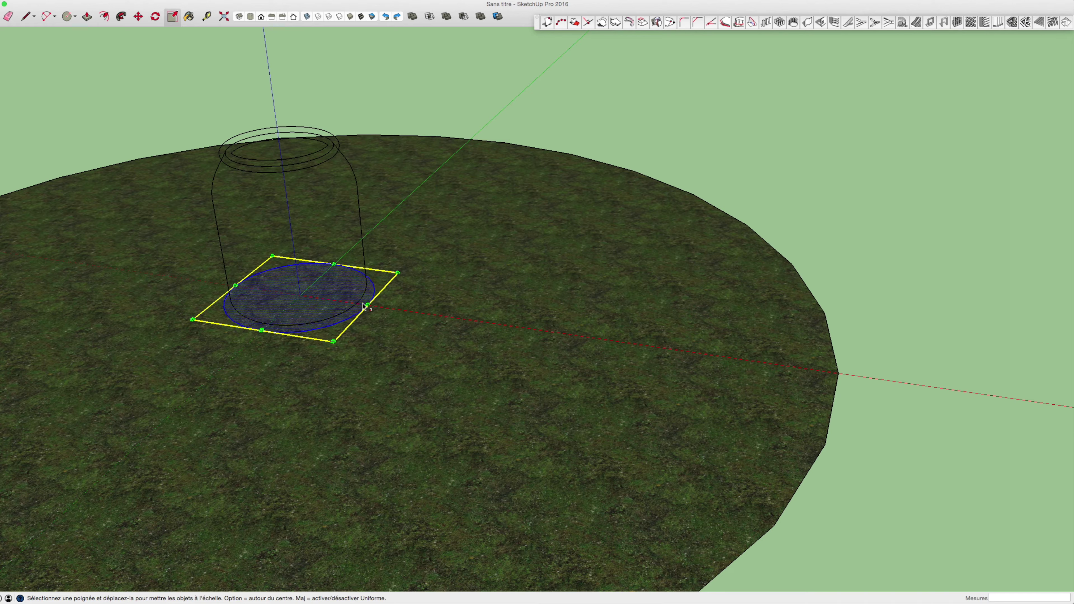
click(402, 296)
click(369, 299)
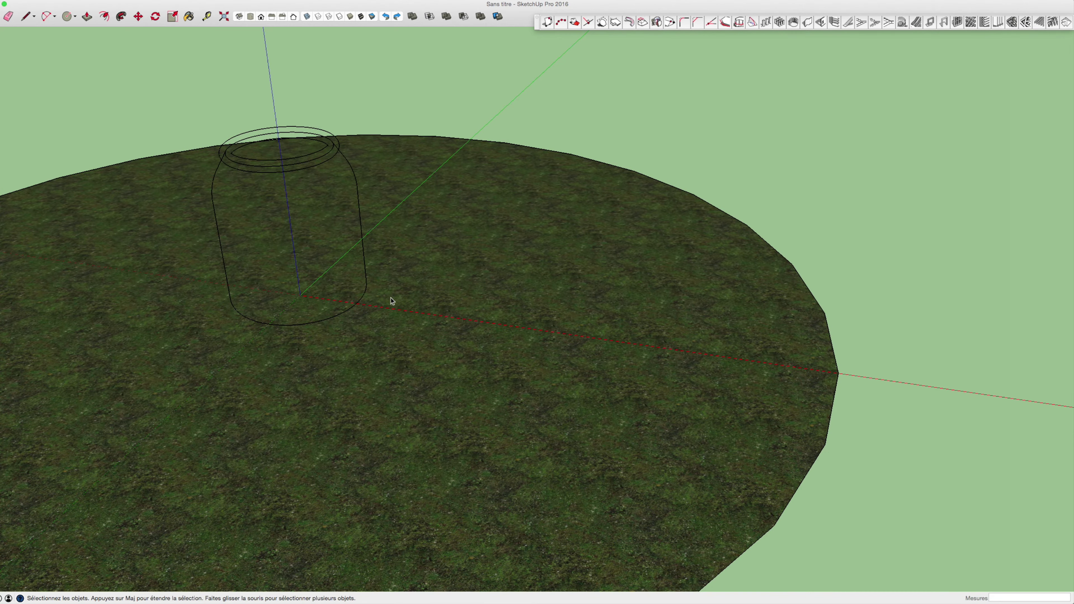
click(372, 296)
key(Delete)
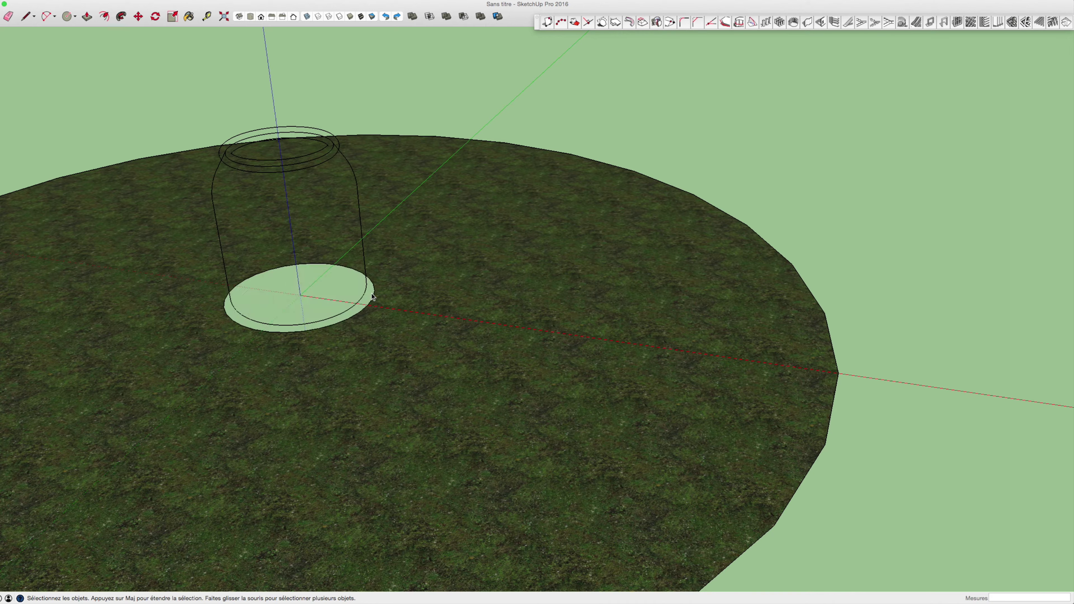
key(ctrl+z)
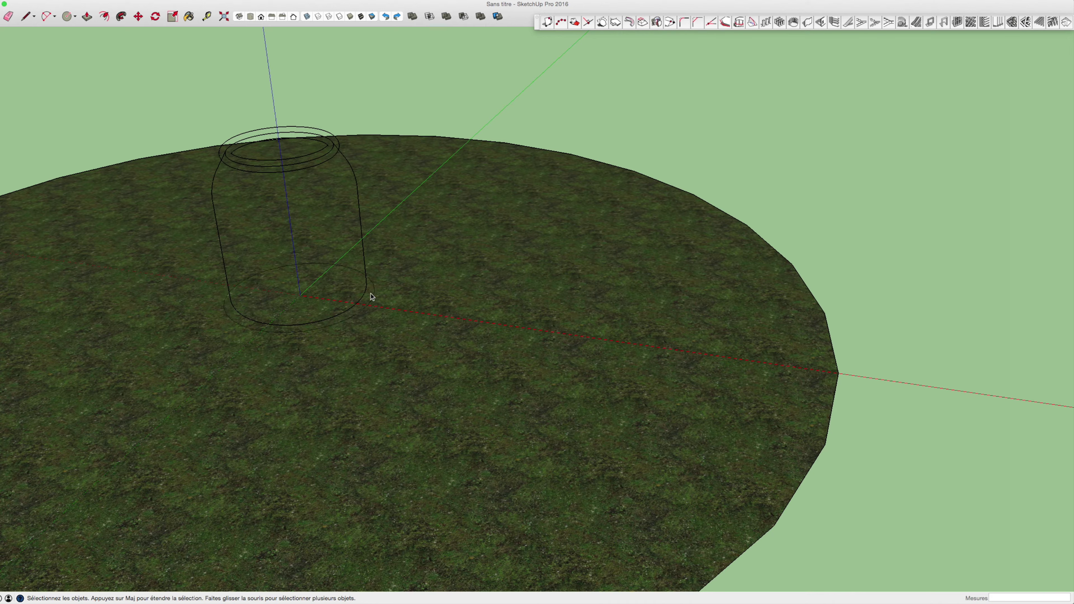
key(Delete)
click(526, 238)
click(220, 1)
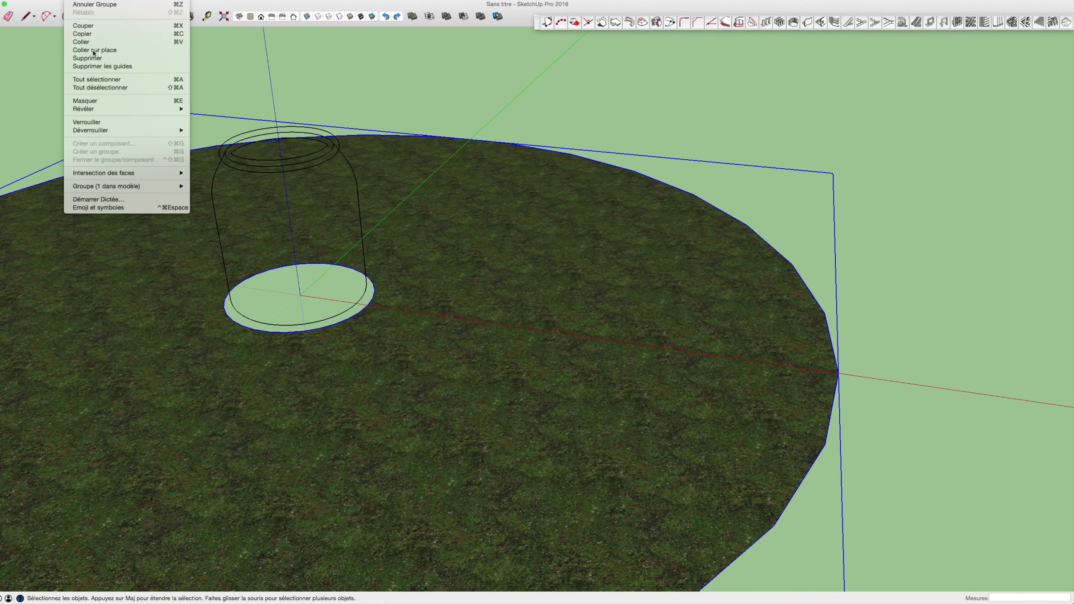
Paste the circle back in place and select the ground and jar groups
click(94, 53)
click(465, 269)
shift+click(310, 224)
key(m)
mouse_move(308, 224)
middle_down()
mouse_move(867, 301)
mouse_move(408, 232)
middle_up()
key(space)
click(570, 108)
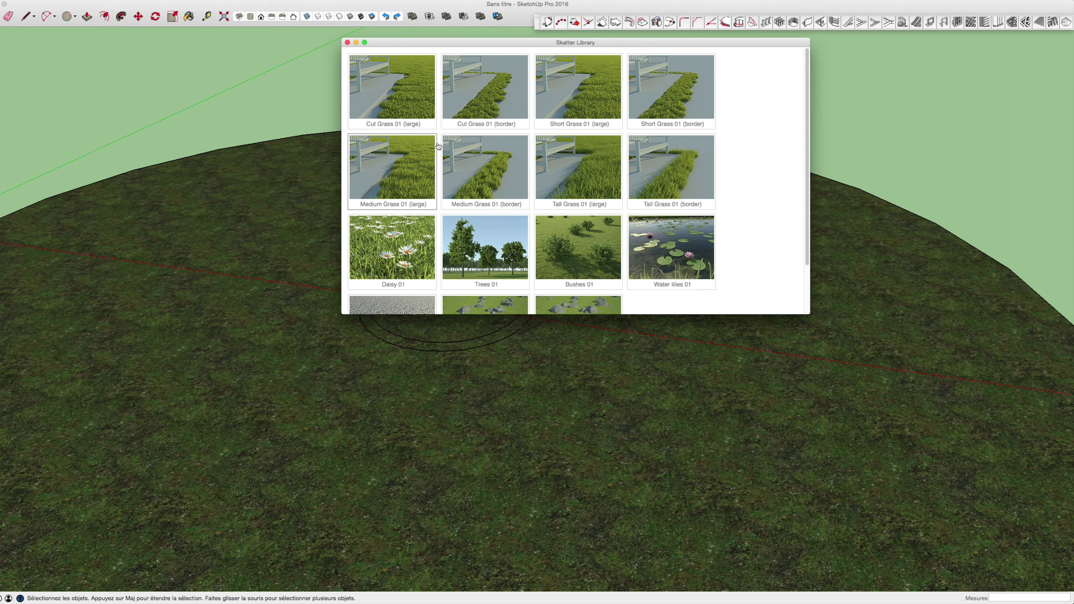
Scatter Skatter's Tall Grass 01 (large) preset over the ground, handle the Skatter 1 entry, and close the panel
click(577, 197)
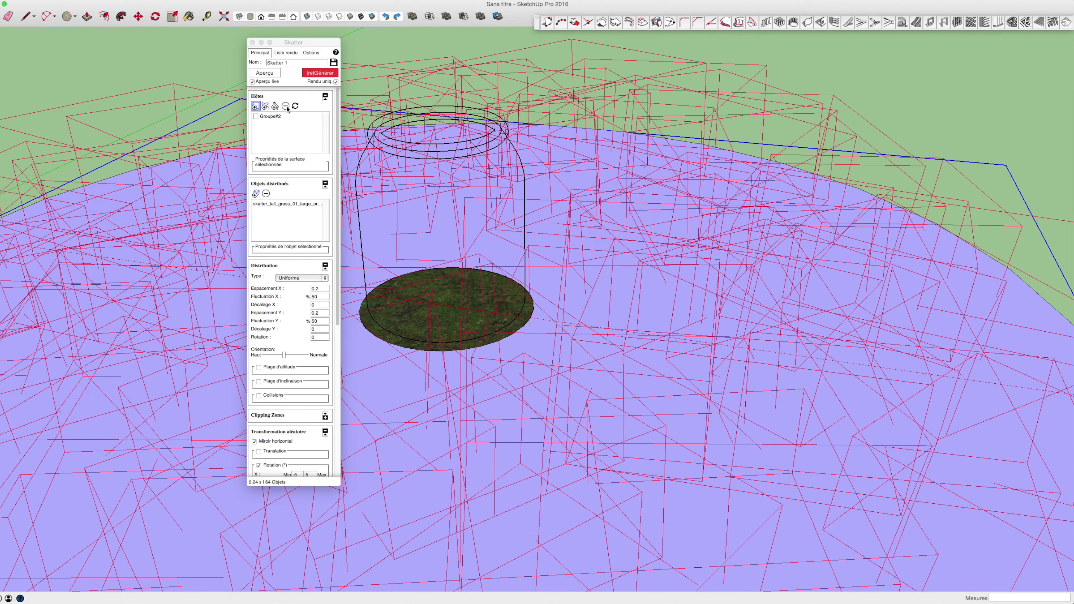
click(284, 54)
click(275, 74)
click(575, 189)
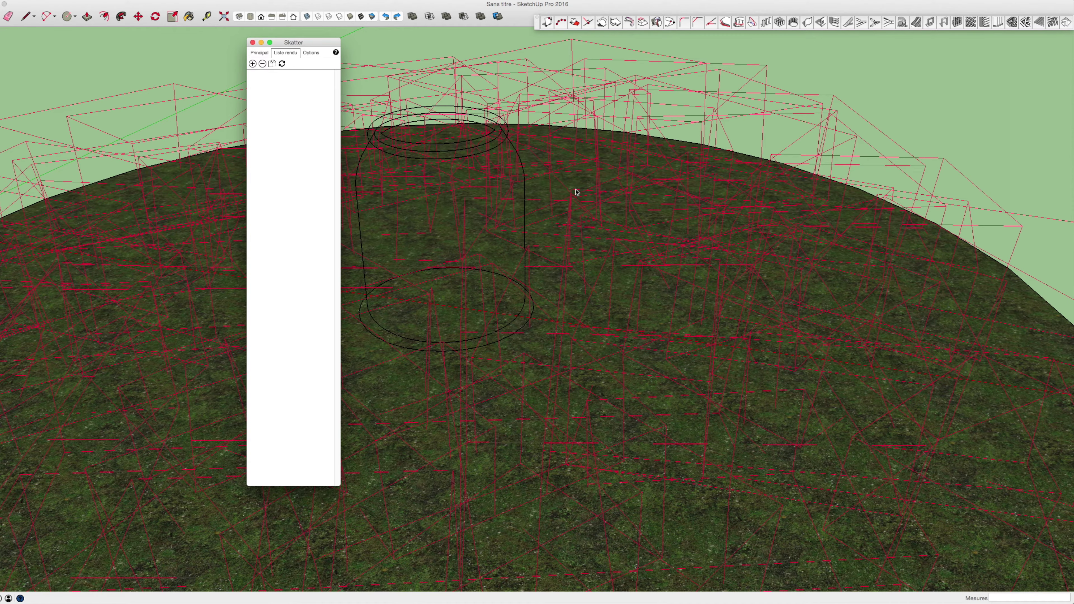
click(252, 42)
click(592, 186)
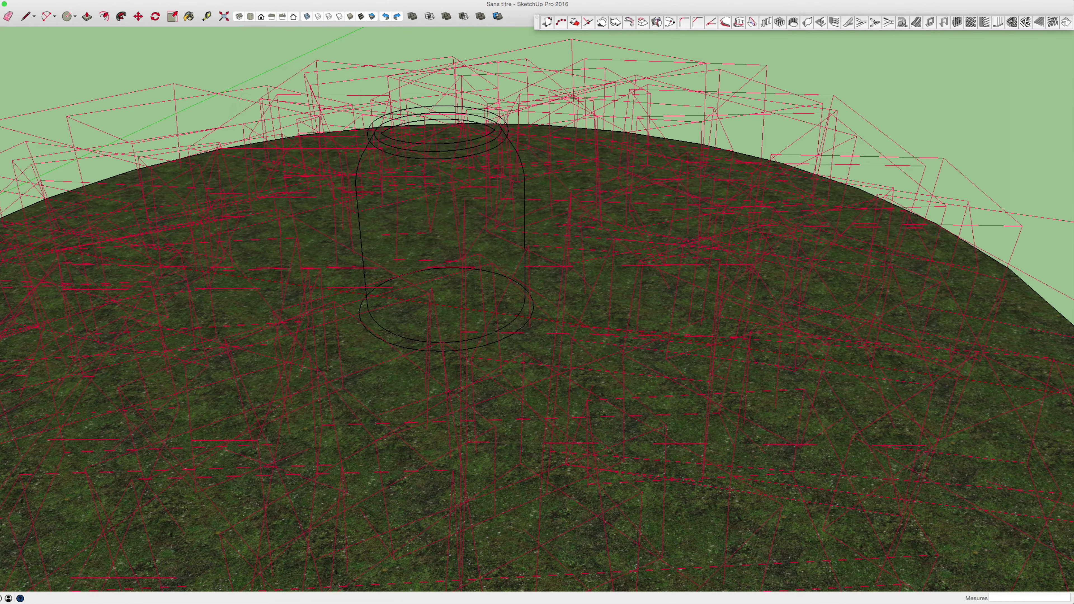
middle_drag(643, 305, 572, 208)
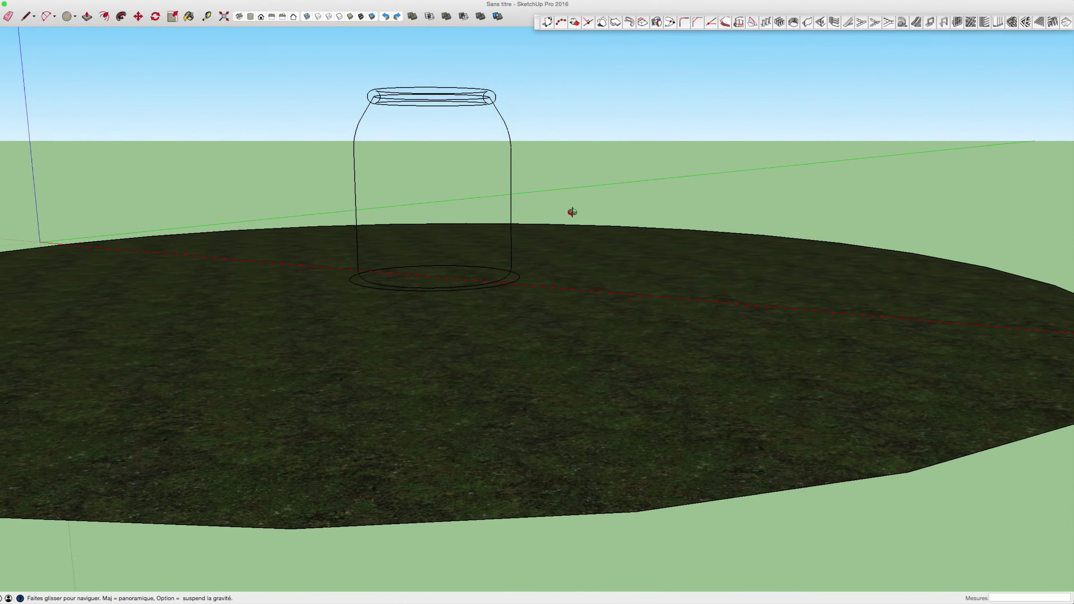
Scale the ground disc and jar together by a factor of 2.76
middle_drag(571, 208, 635, 273)
scroll(574, 215, down, 5)
key(super+a)
scroll(576, 218, down, 3)
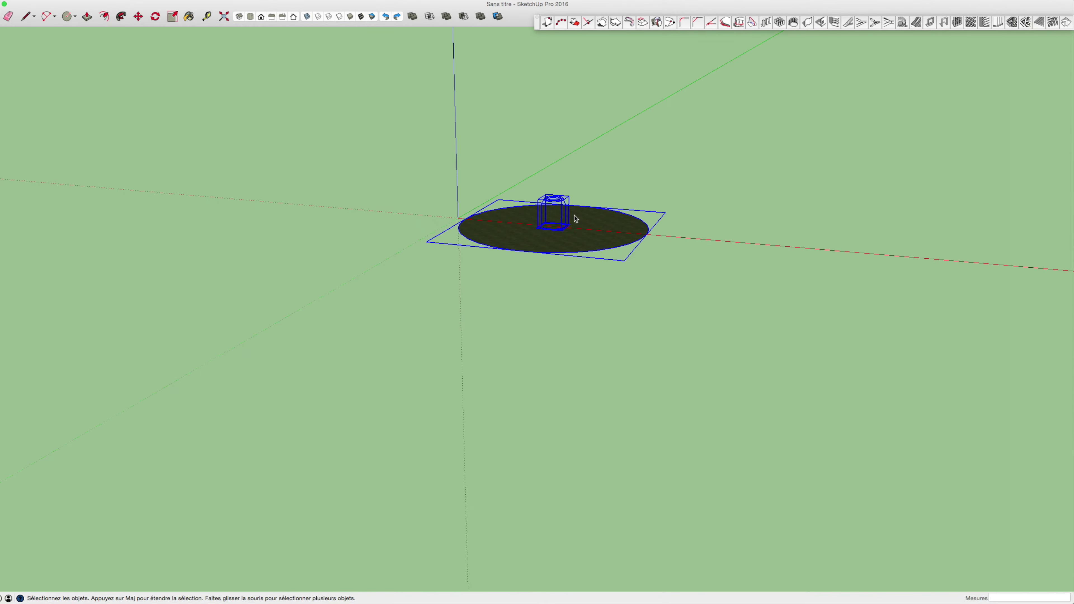
key(s)
mouse_move(673, 182)
mouse_down()
mouse_move(986, 112)
mouse_move(974, 111)
mouse_up()
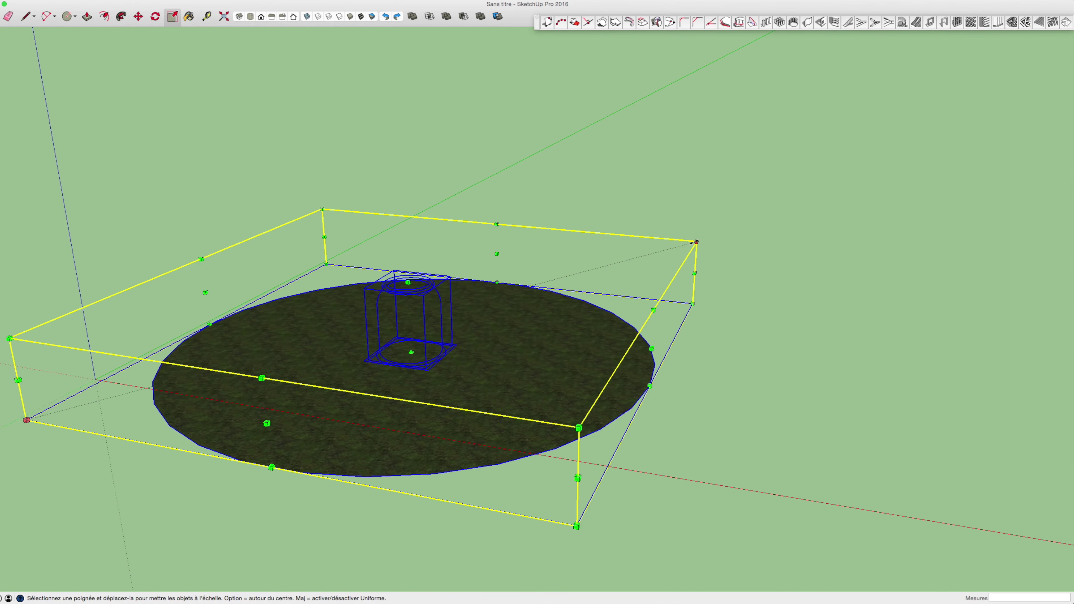
scroll(702, 220, up, 3)
scroll(693, 215, up, 4)
key(space)
click(693, 205)
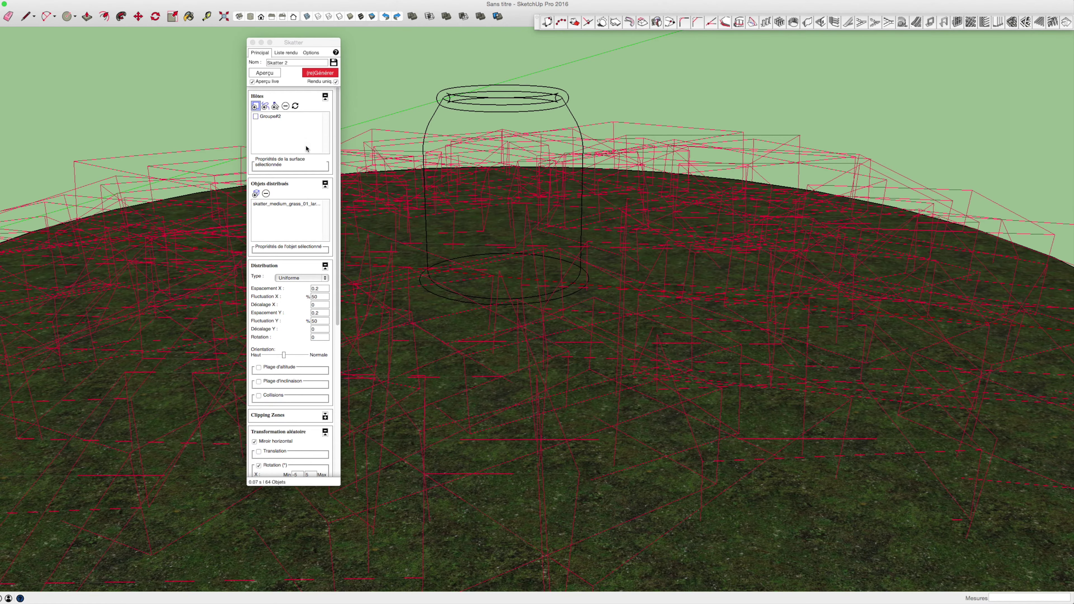
Set the Skatter grass scatter's X and Y spacing to 0.1
click(320, 292)
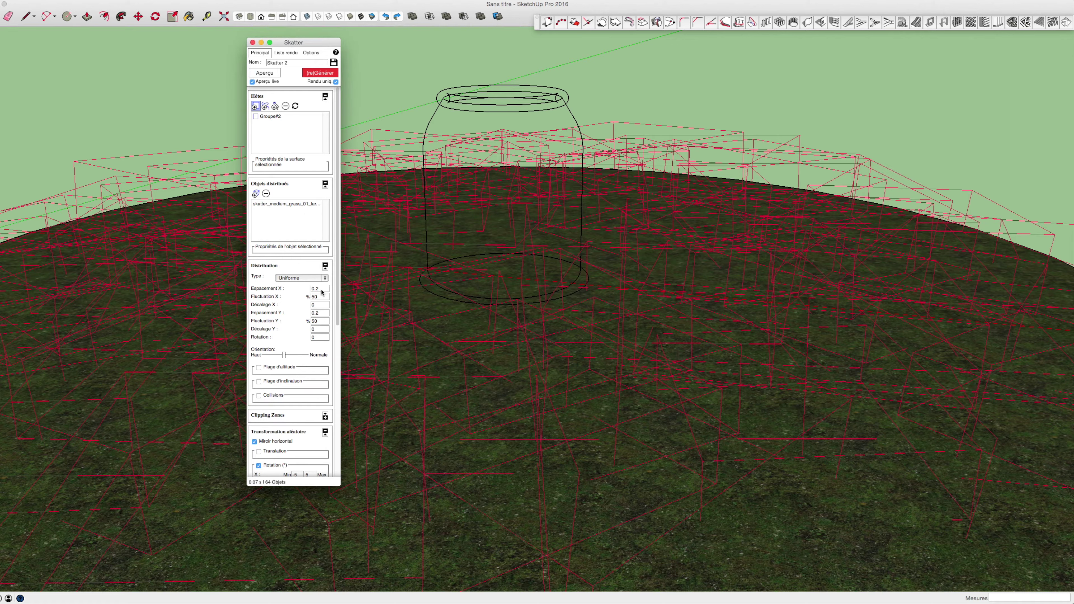
click(315, 288)
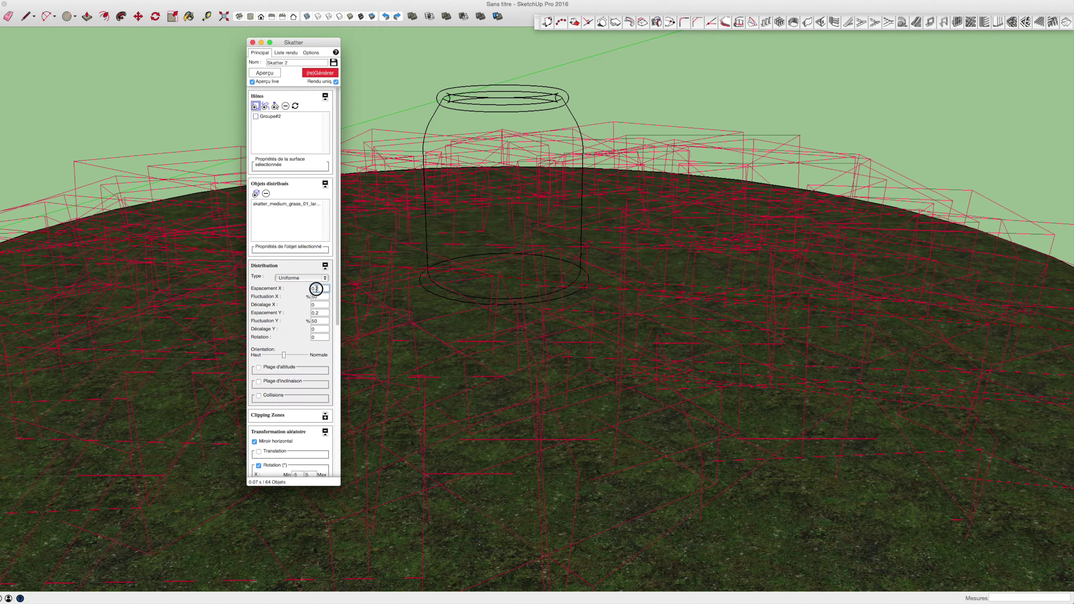
click(320, 314)
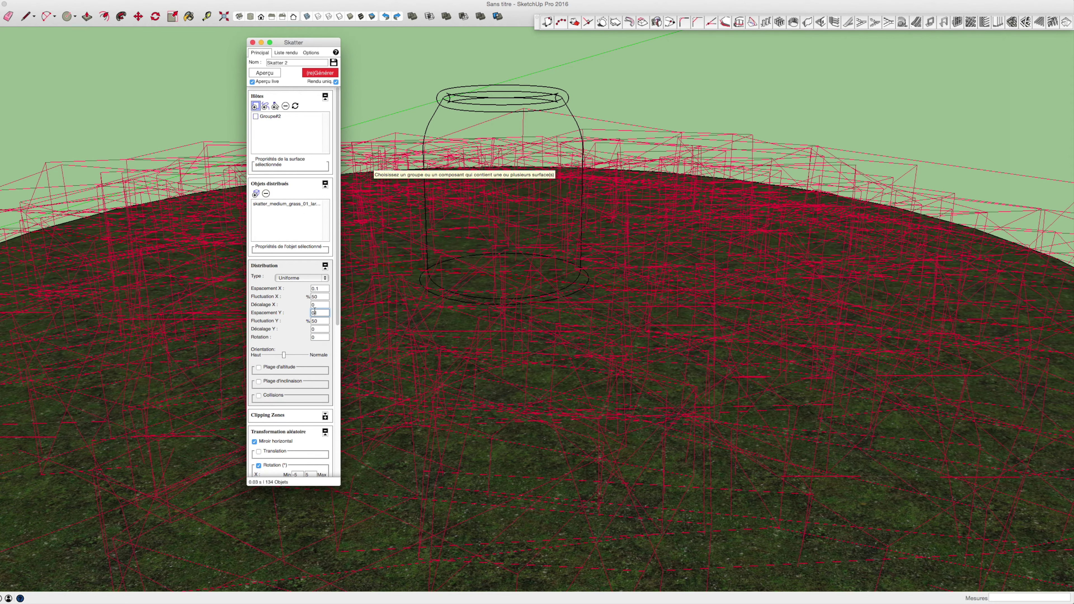
text(0.1)
key(Return)
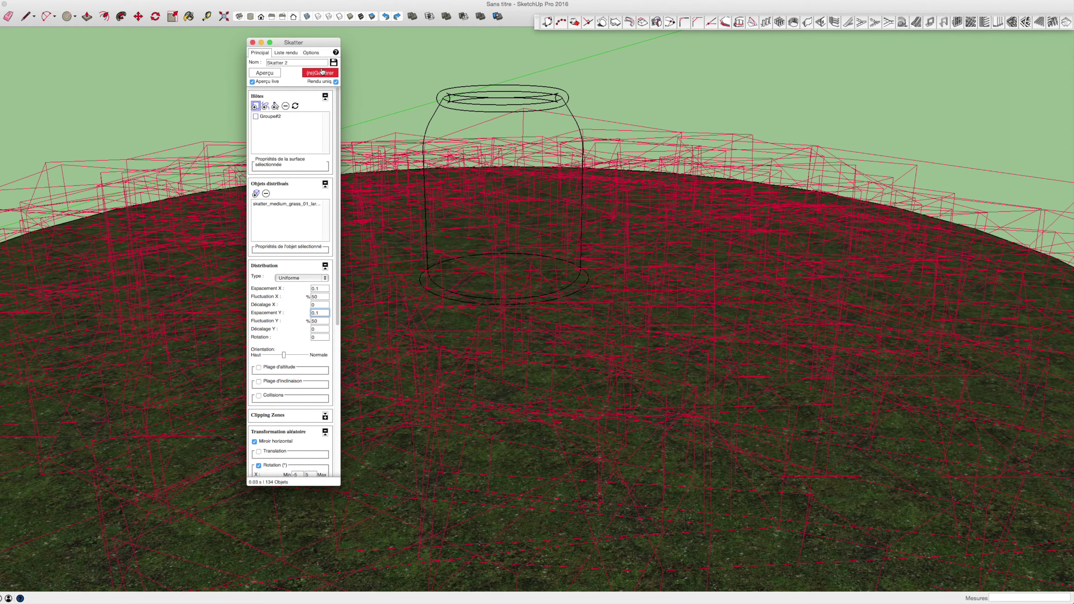
click(253, 43)
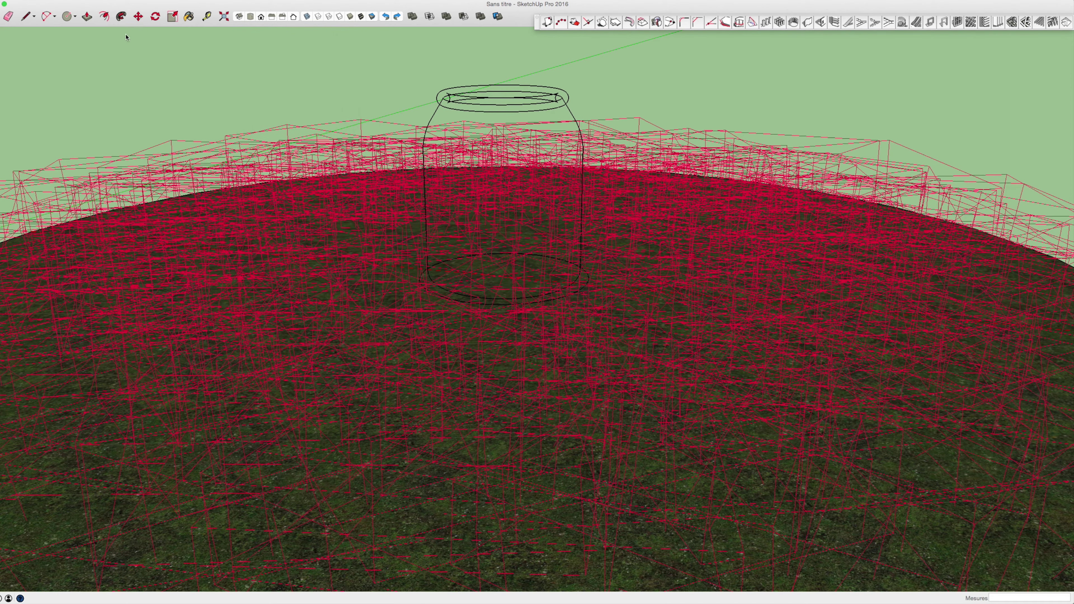
middle_drag(444, 242, 497, 240)
click(497, 240)
Scale the jar from its corner grips to enlarge it and stretch it taller
key(s)
click(607, 121)
click(613, 108)
click(379, 172)
click(503, 112)
Orbit to eye level around the jar and close the V-Ray test render windows
mouse_move(507, 127)
middle_down()
mouse_move(671, 169)
mouse_move(663, 138)
middle_up()
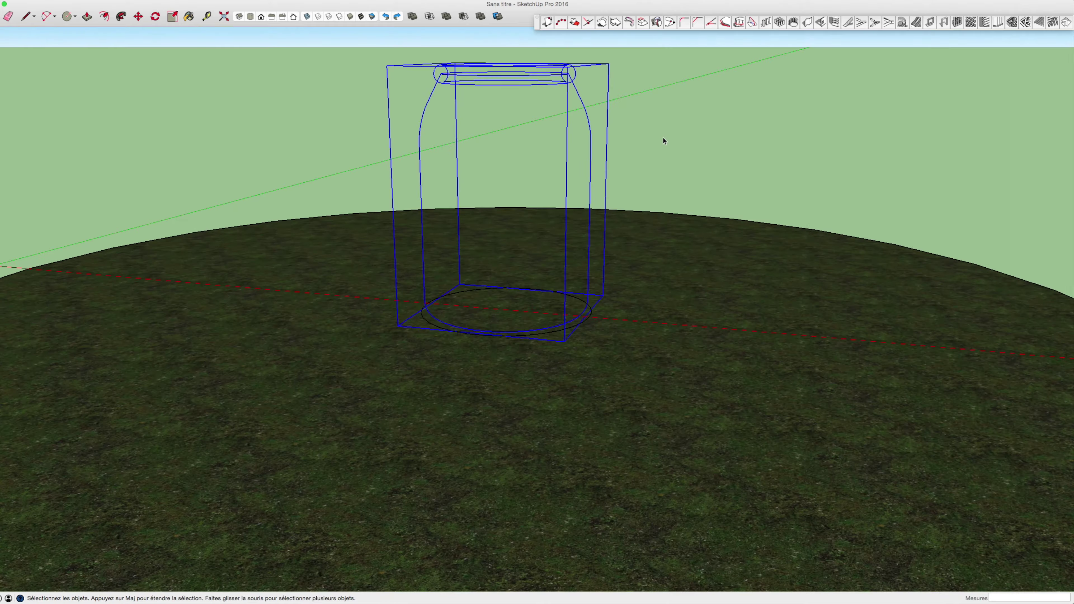
scroll(651, 190, up, 3)
scroll(712, 250, up, 3)
scroll(676, 232, down, 3)
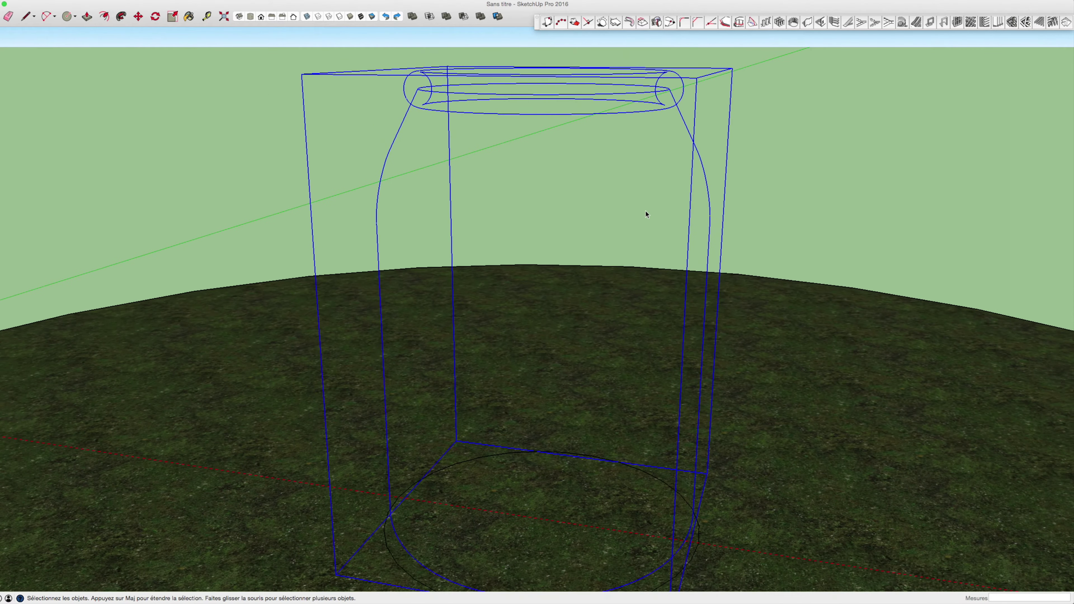
scroll(634, 212, down, 2)
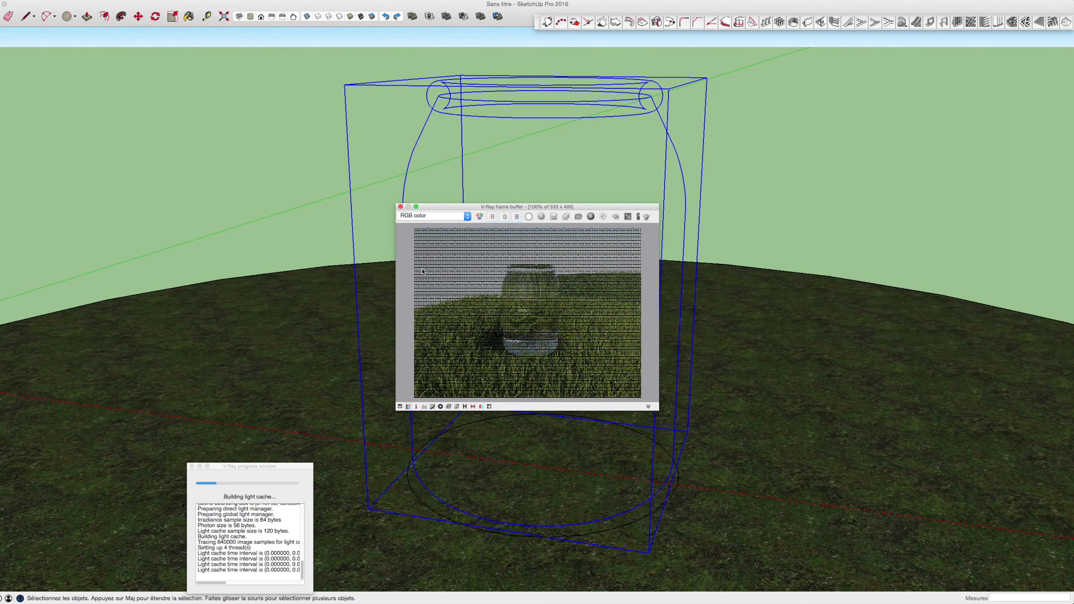
click(400, 207)
click(192, 466)
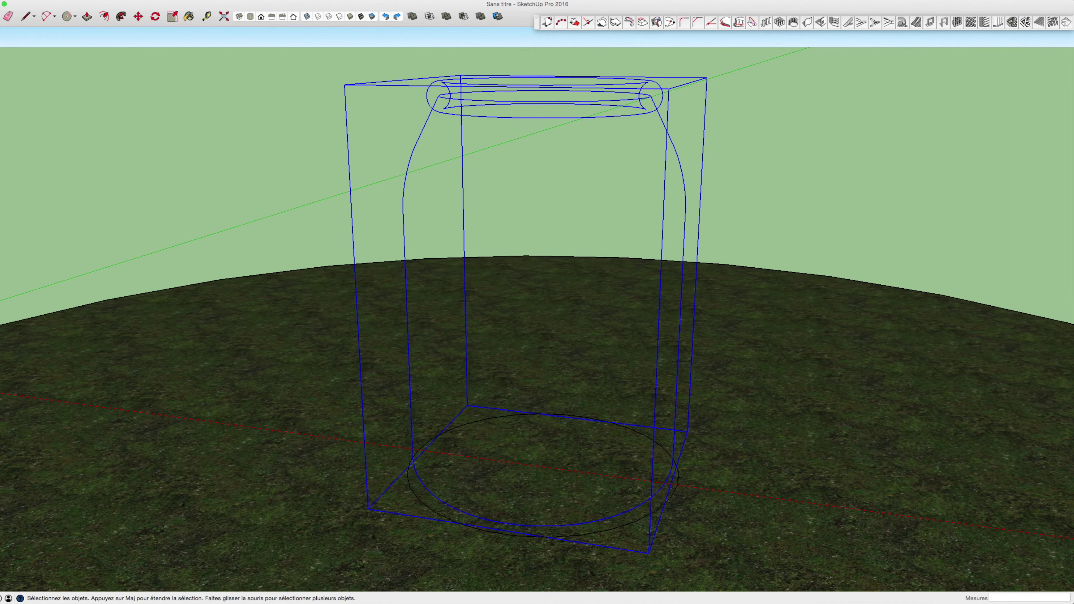
Delete the Skatter 2 grass scatter from Skatter's render list
click(286, 52)
click(271, 74)
key(Return)
click(253, 42)
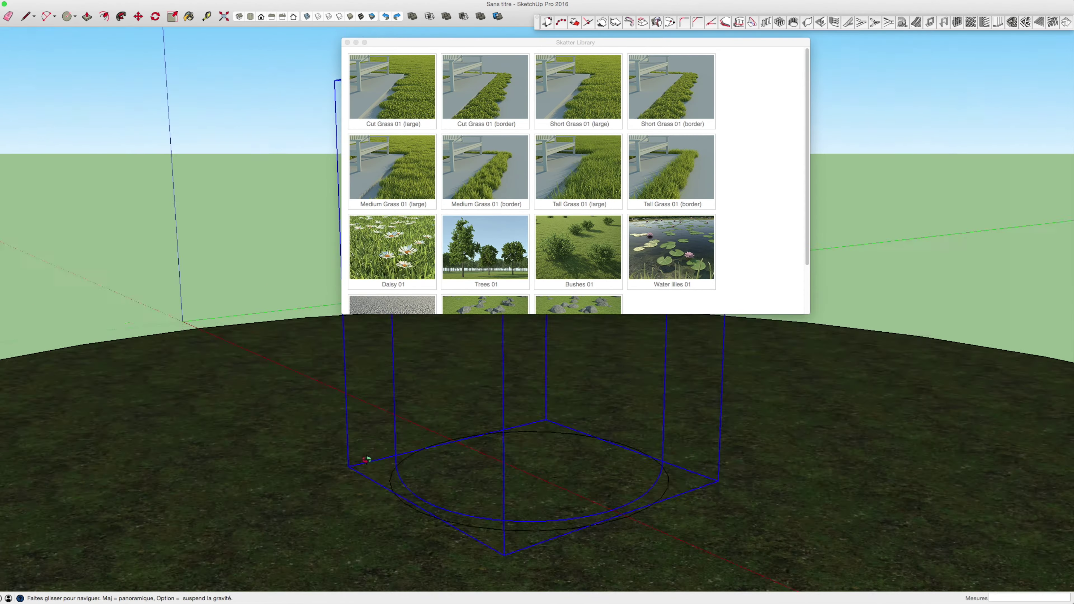
Scatter the Tall Grass 01 (large) preset over the ground around the jar
middle_drag(253, 296, 148, 431)
click(579, 159)
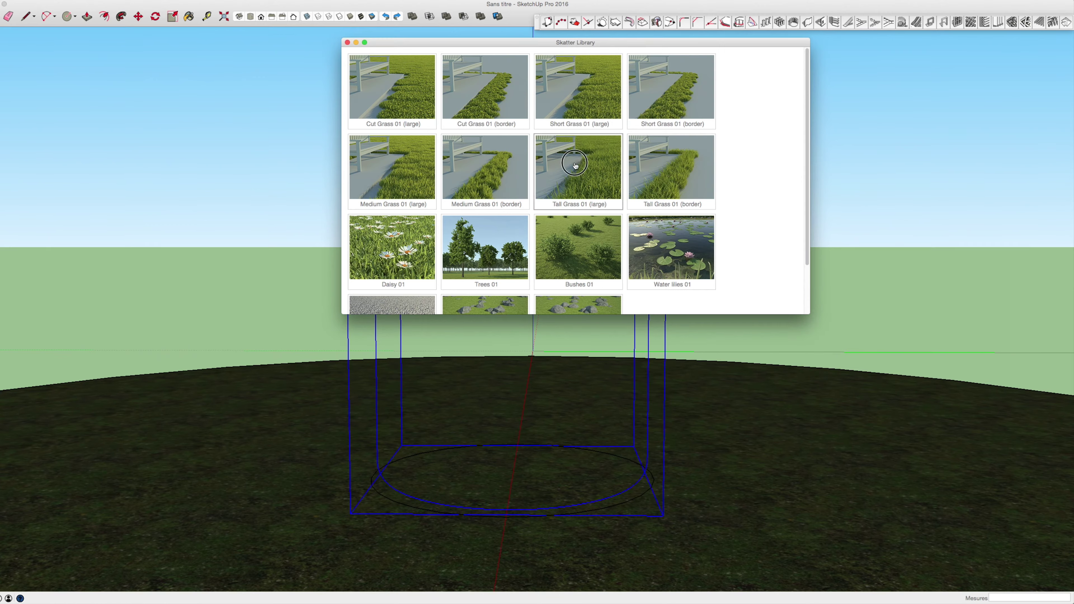
click(579, 200)
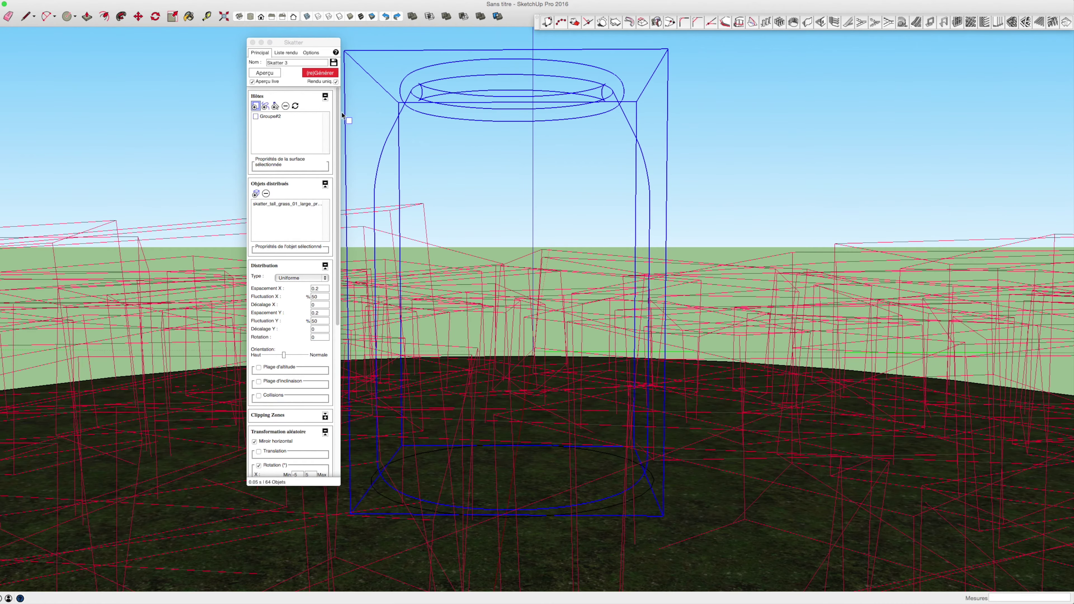
click(253, 42)
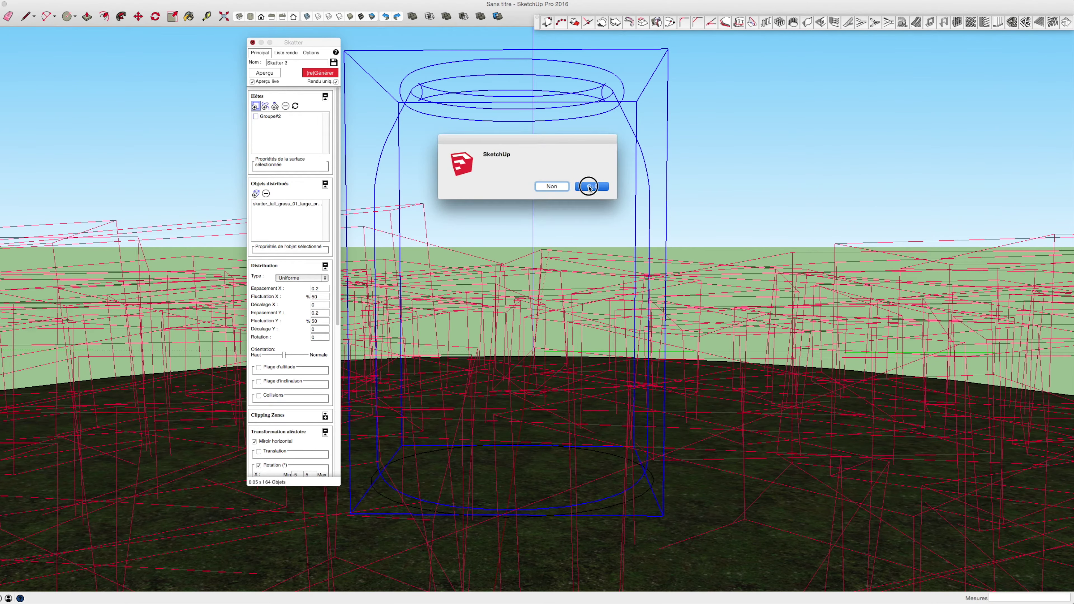
click(587, 185)
drag(588, 184, 591, 191)
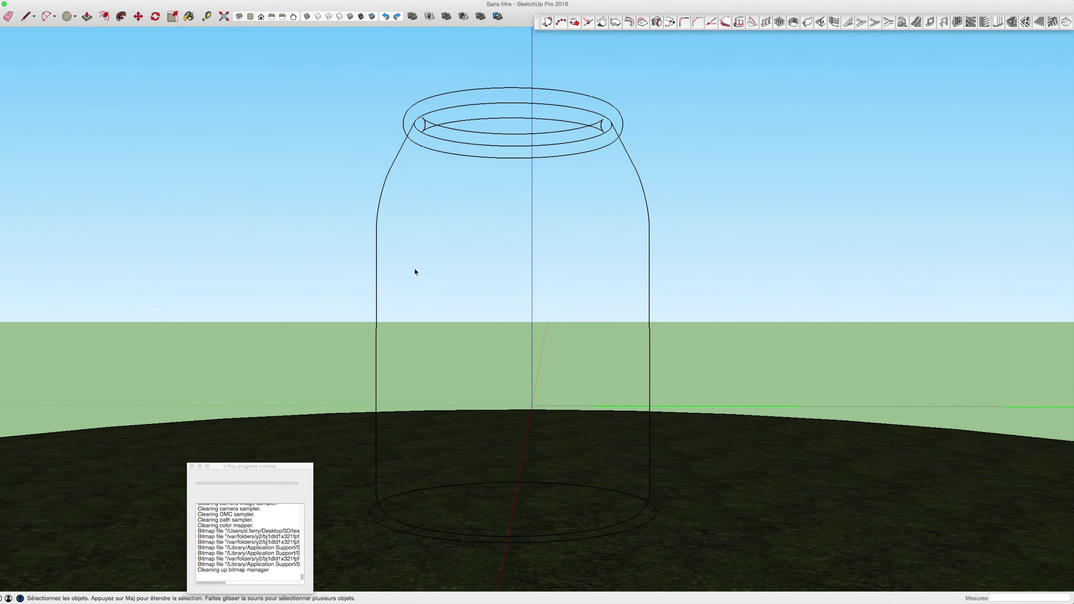
Enlarge the jar by scaling it from its top grip
middle_drag(415, 269, 459, 236)
key(s)
mouse_move(511, 106)
mouse_down()
mouse_move(504, 166)
mouse_move(616, 254)
mouse_move(697, 173)
mouse_up()
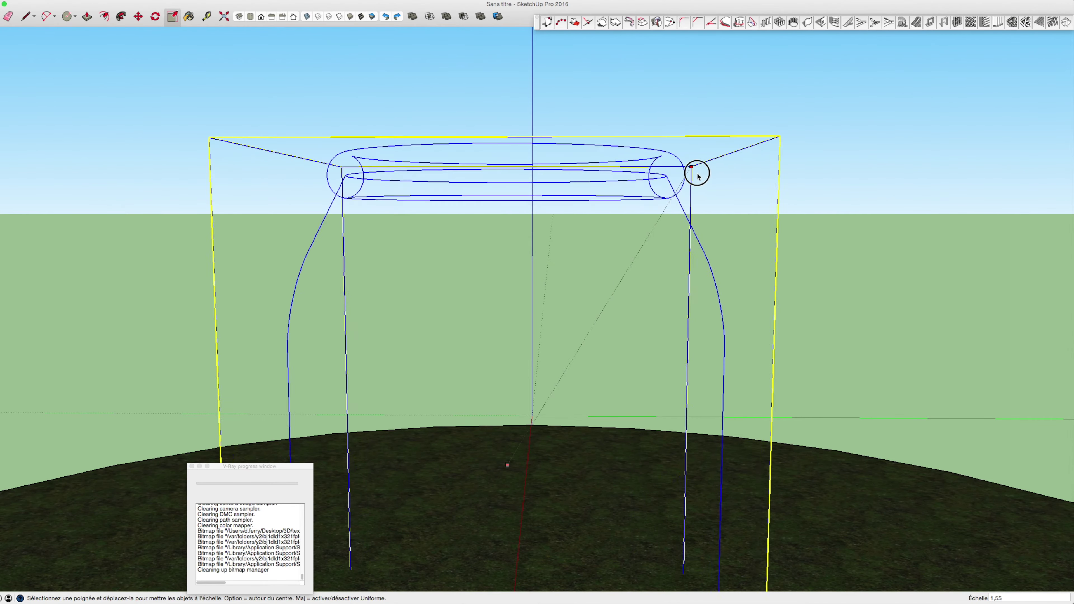
Raise the jar 0.14 m above the tall grass
shift+middle_drag(533, 283, 549, 227)
key(m)
click(549, 252)
click(548, 104)
scroll(538, 181, down, 2)
scroll(538, 181, down, 3)
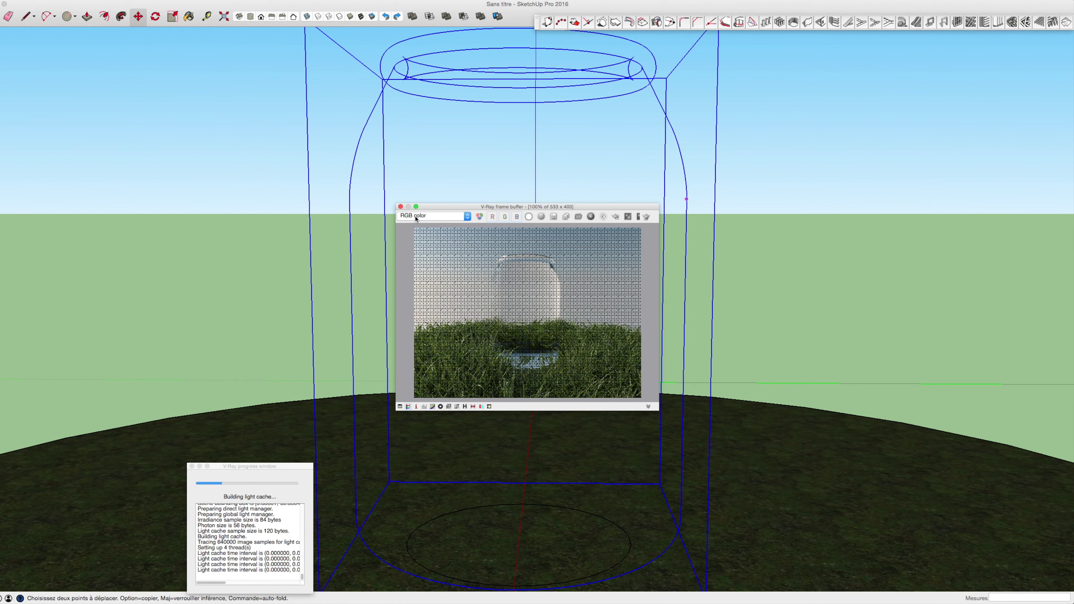
Close the V-Ray render and frame the jar with a lower horizon at eye level
click(400, 206)
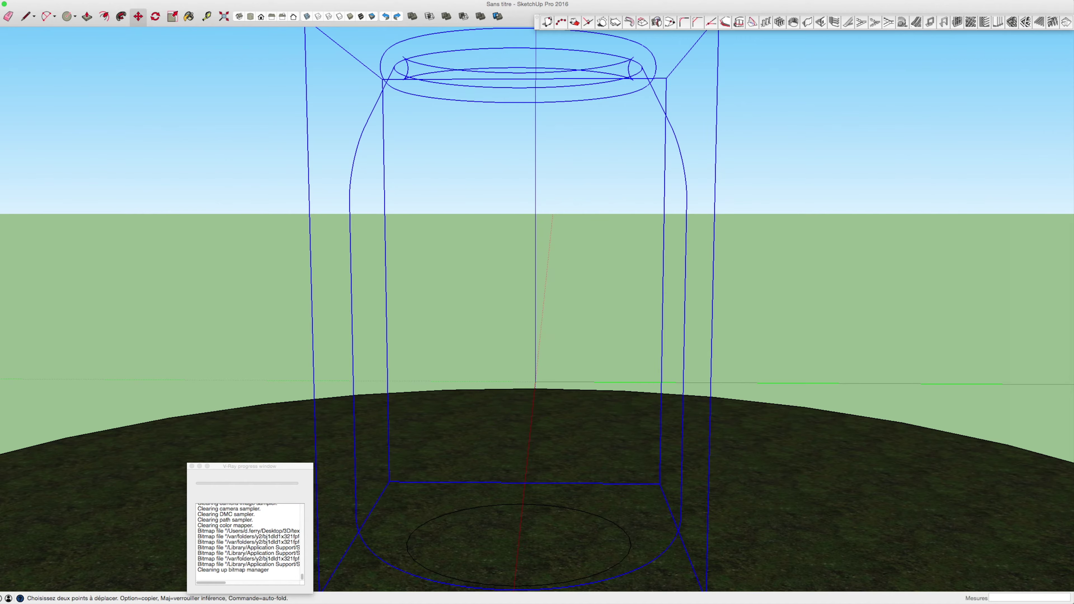
key(space)
middle_drag(453, 299, 455, 266)
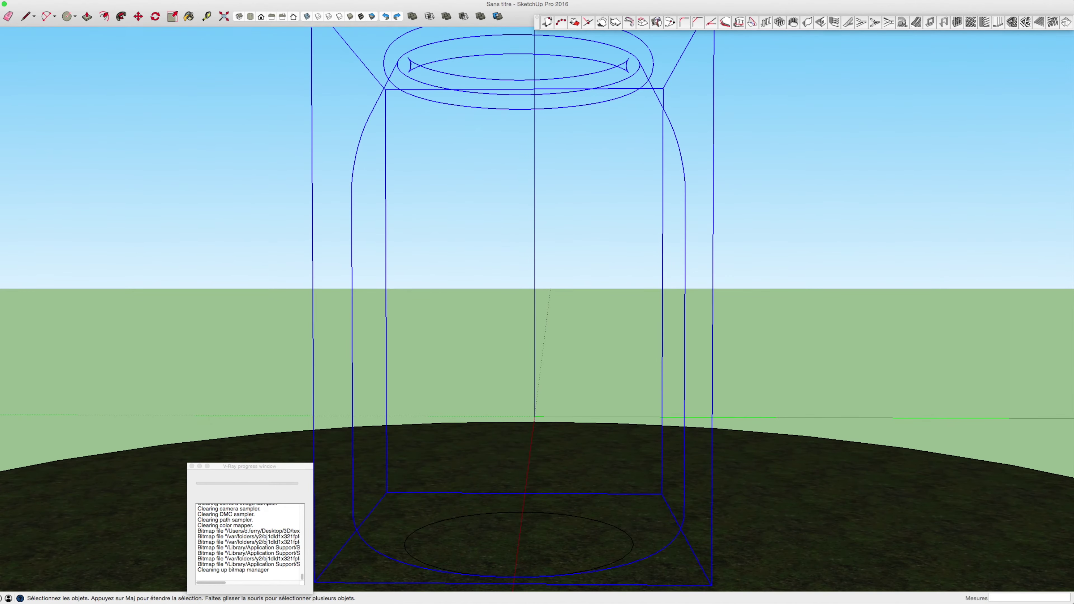
key(z)
scroll(530, 308, up, 2)
mouse_move(871, 258)
mouse_down()
mouse_move(891, 316)
mouse_move(866, 287)
mouse_up()
key(o)
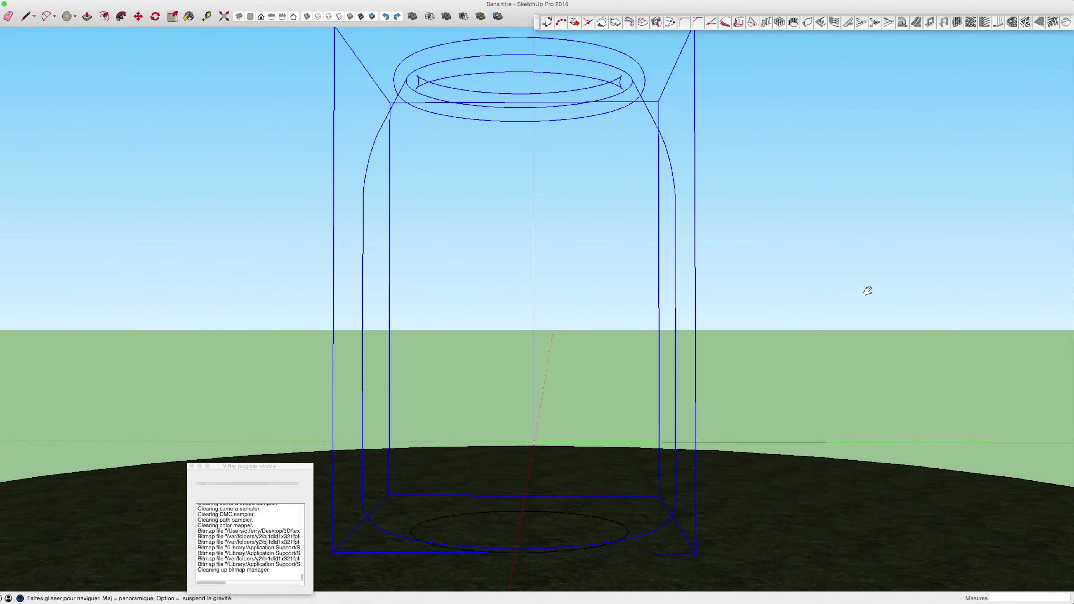
key(z)
Save the current jar view as Scène 1 via Affichage > Animation > Ajouter une scène
click(109, 1)
mouse_move(114, 121)
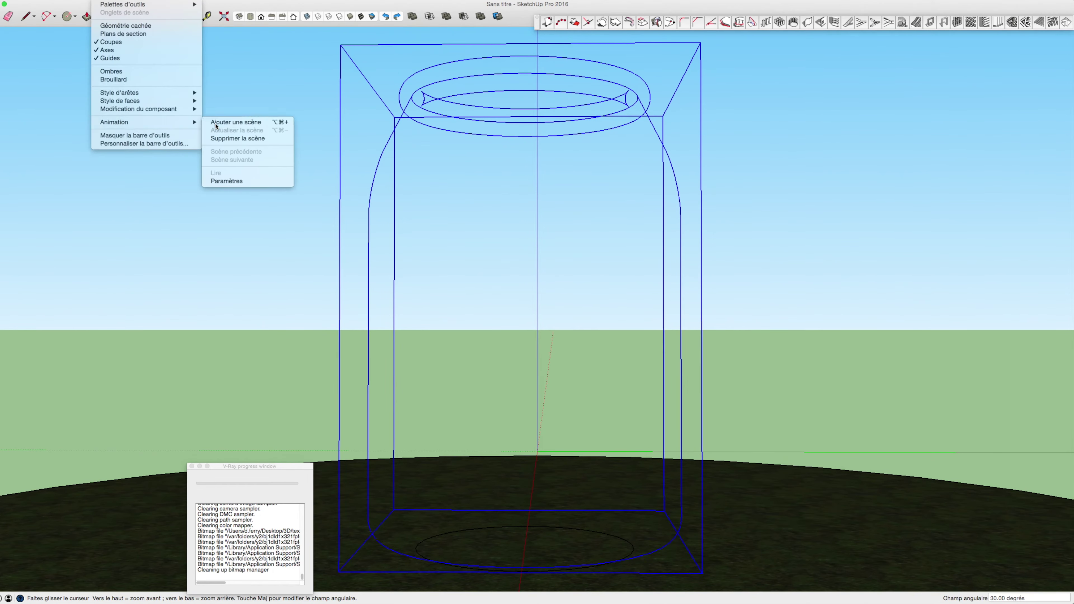
click(216, 123)
click(192, 467)
key(space)
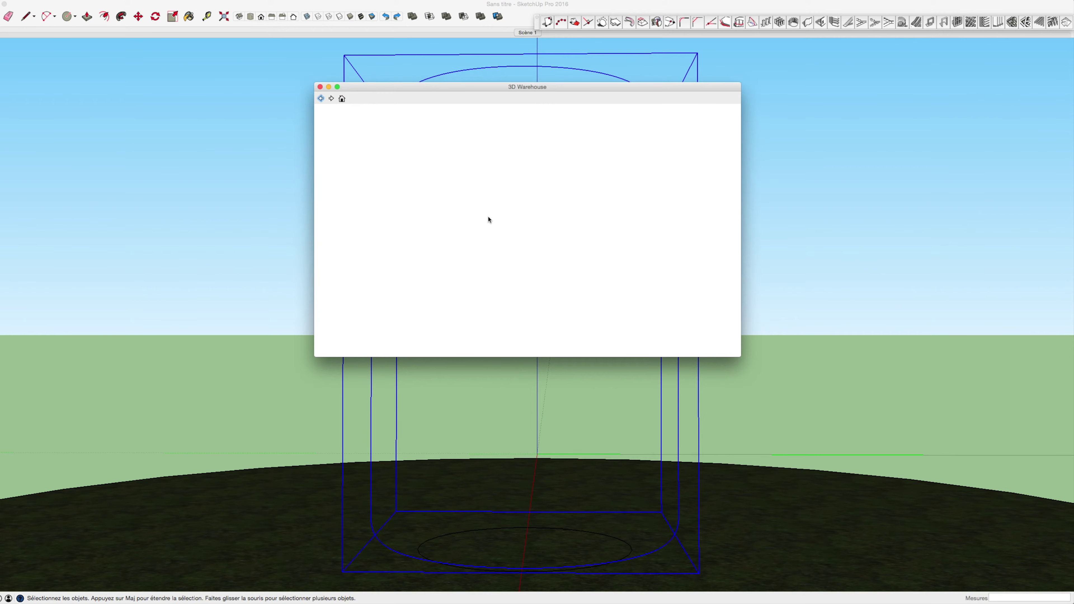
Search 3D Warehouse for 'butterfly' and place the red butterfly model beside the jar
text(butterfly)
key(Return)
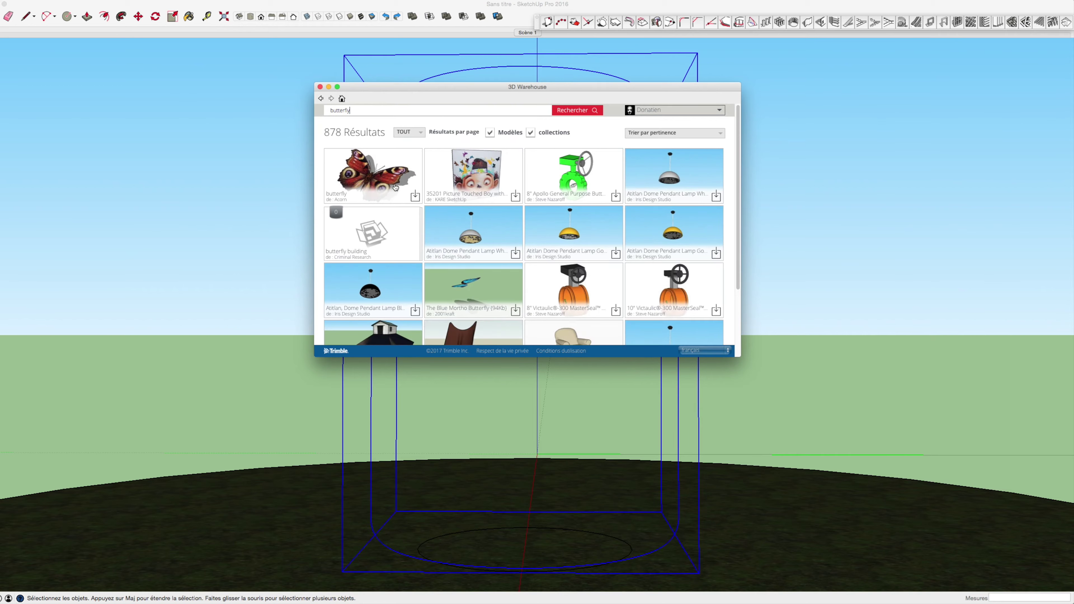
click(414, 196)
click(603, 189)
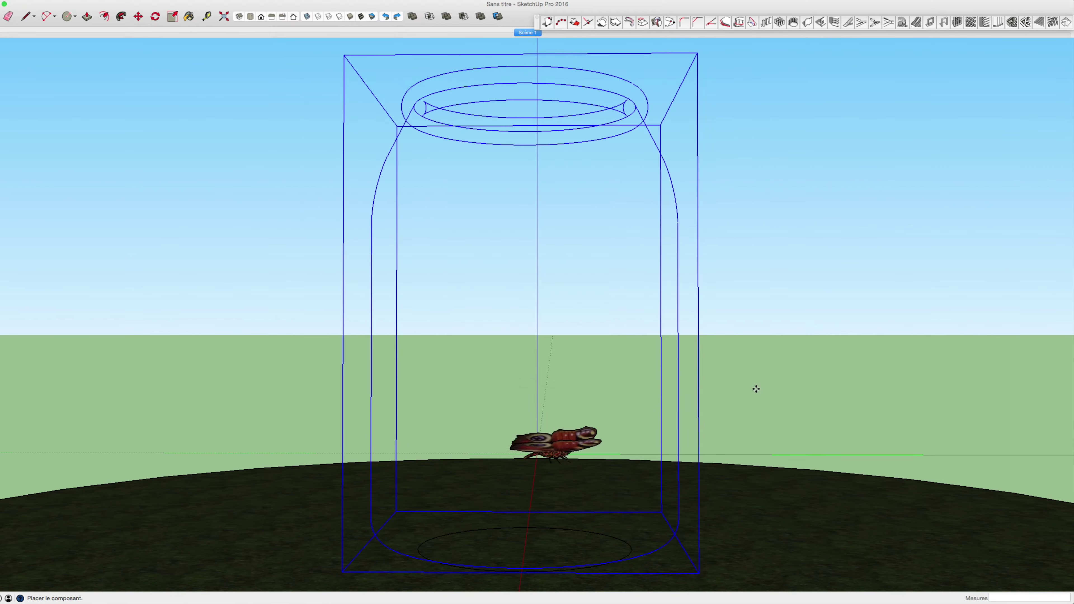
click(784, 421)
Explode (Éclater) the butterfly component into loose geometry
right_click(826, 412)
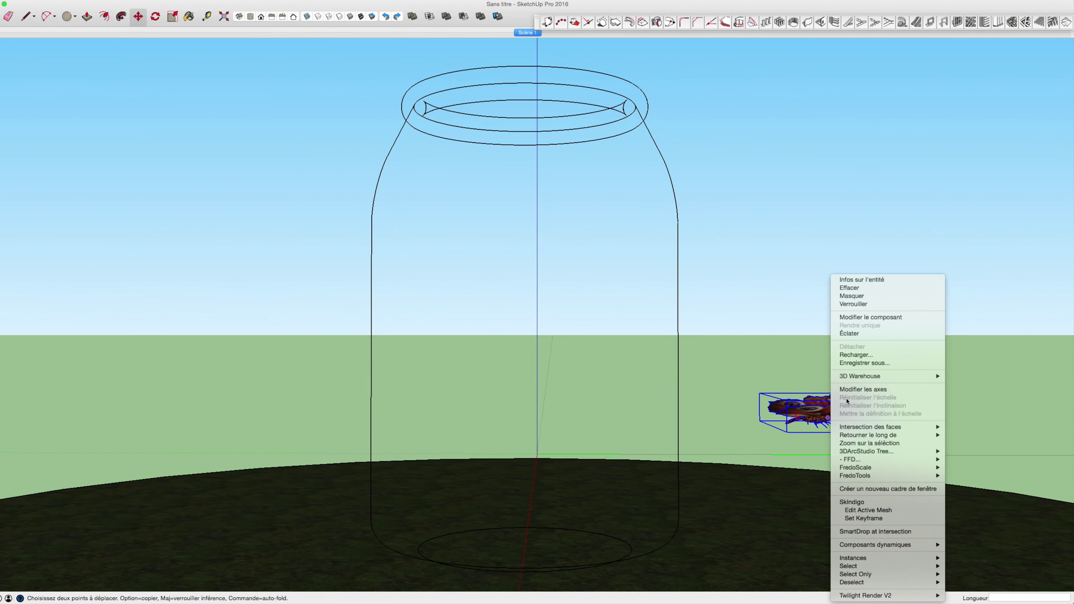
click(862, 331)
scroll(832, 411, up, 2)
scroll(832, 411, up, 2)
right_click(817, 406)
click(854, 334)
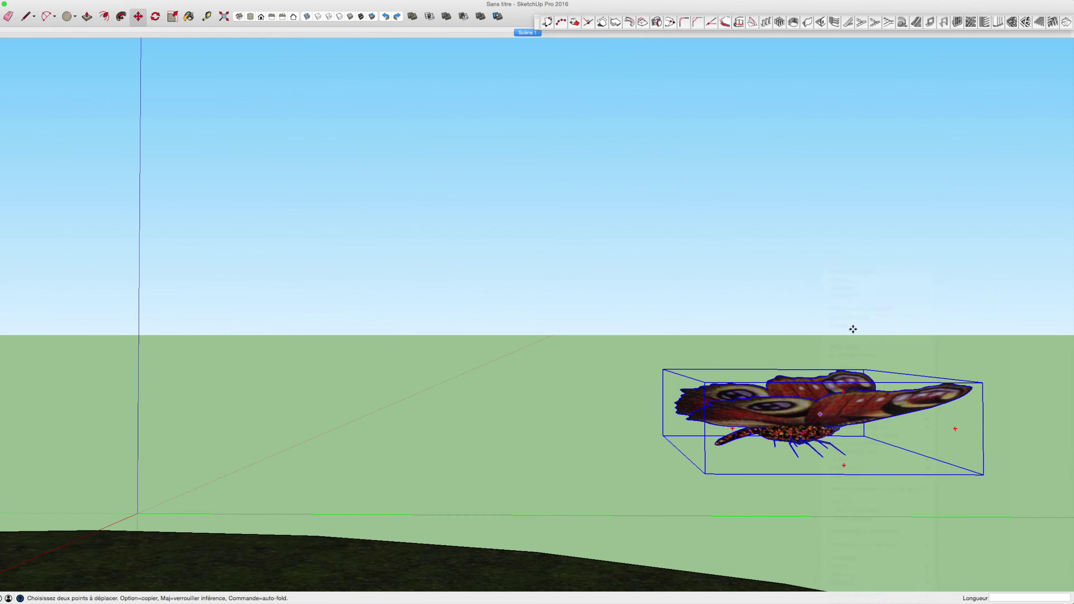
right_click(843, 382)
click(861, 326)
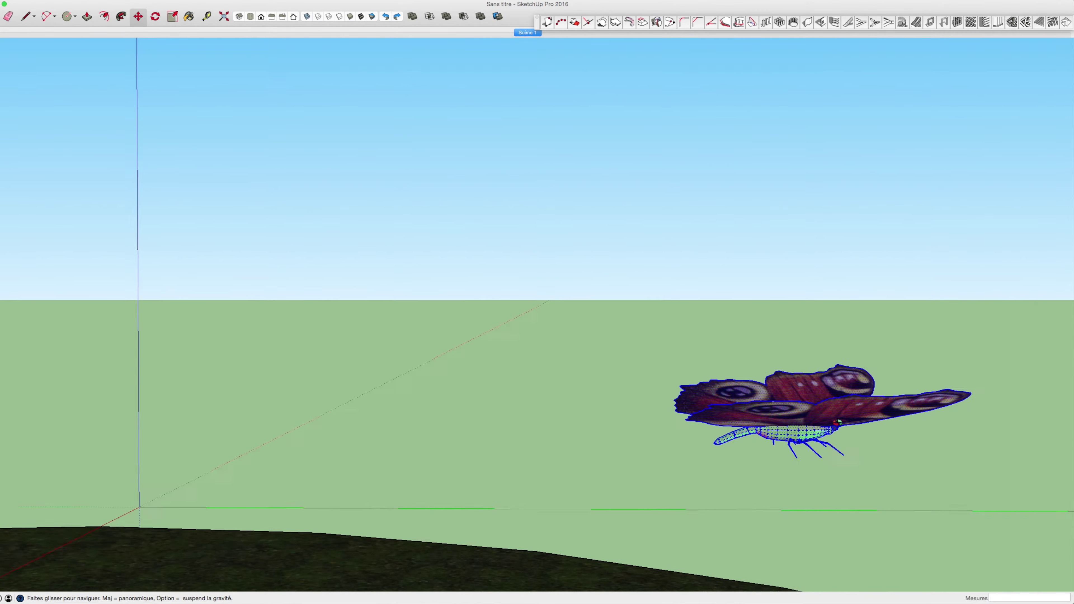
scroll(800, 392, up, 3)
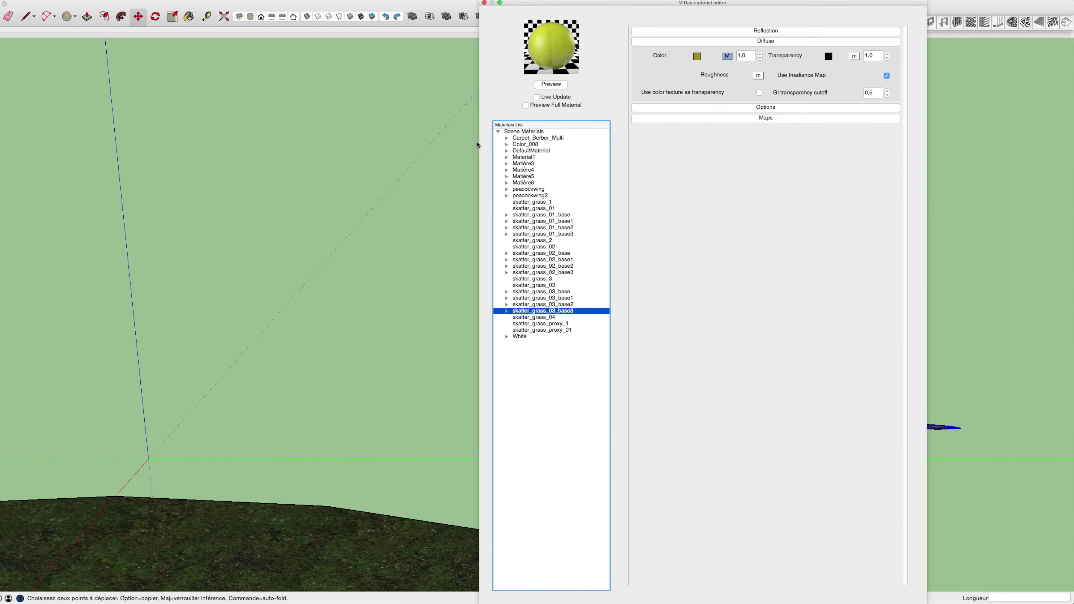
Create a new V-Ray material with an Emissive layer at multiplier 50
drag(643, 4, 220, 32)
right_click(116, 160)
mouse_move(143, 164)
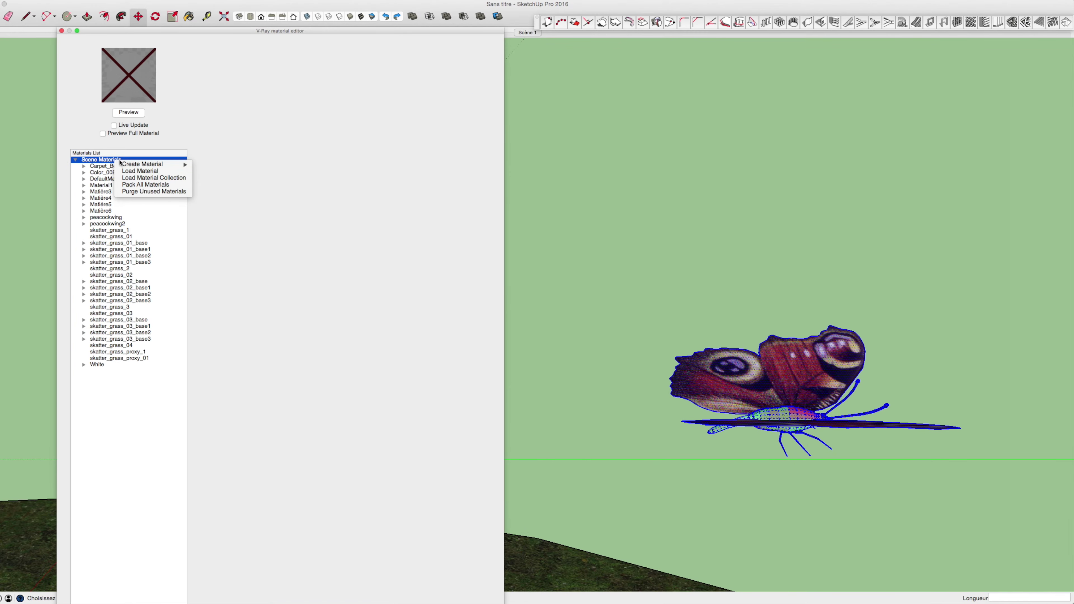
click(220, 186)
right_click(120, 186)
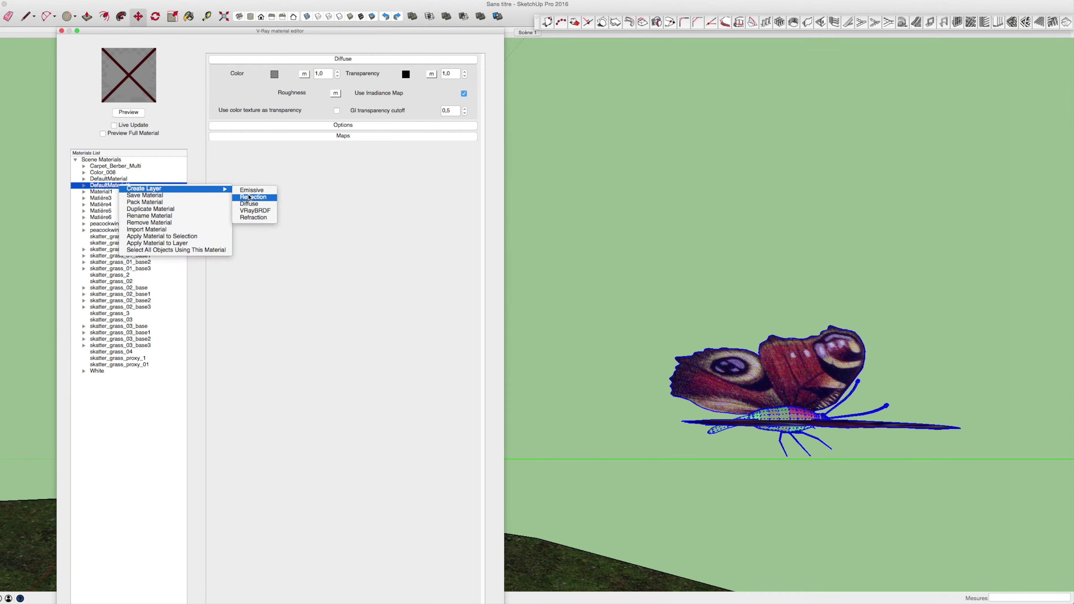
click(249, 190)
click(340, 74)
Give the material a light peach emission colour and a bright yellow diffuse colour
click(358, 316)
drag(356, 317, 356, 314)
click(375, 403)
click(275, 190)
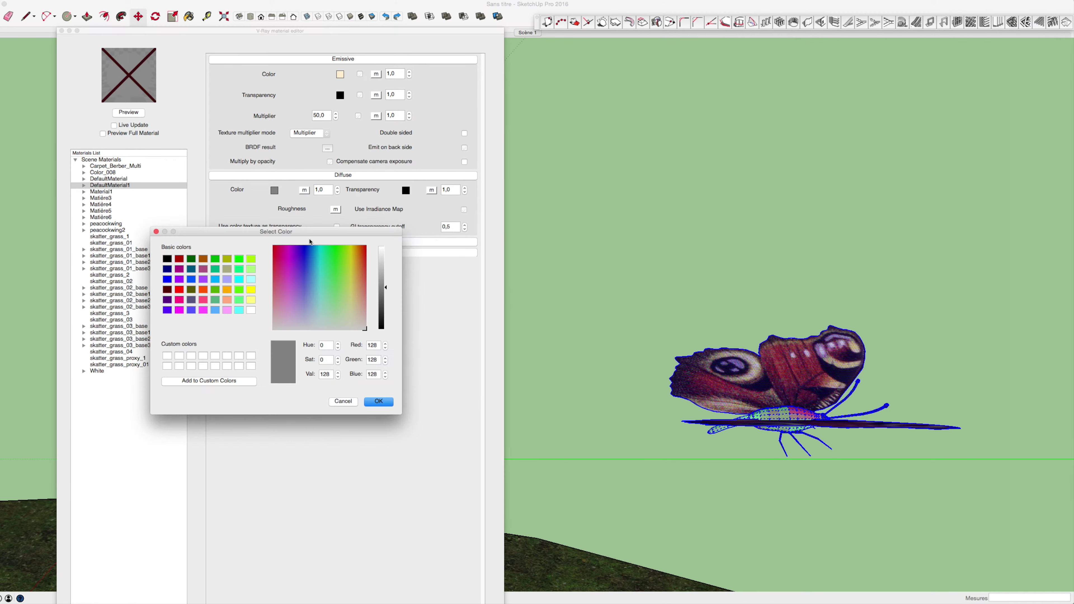
drag(381, 269, 381, 246)
click(354, 276)
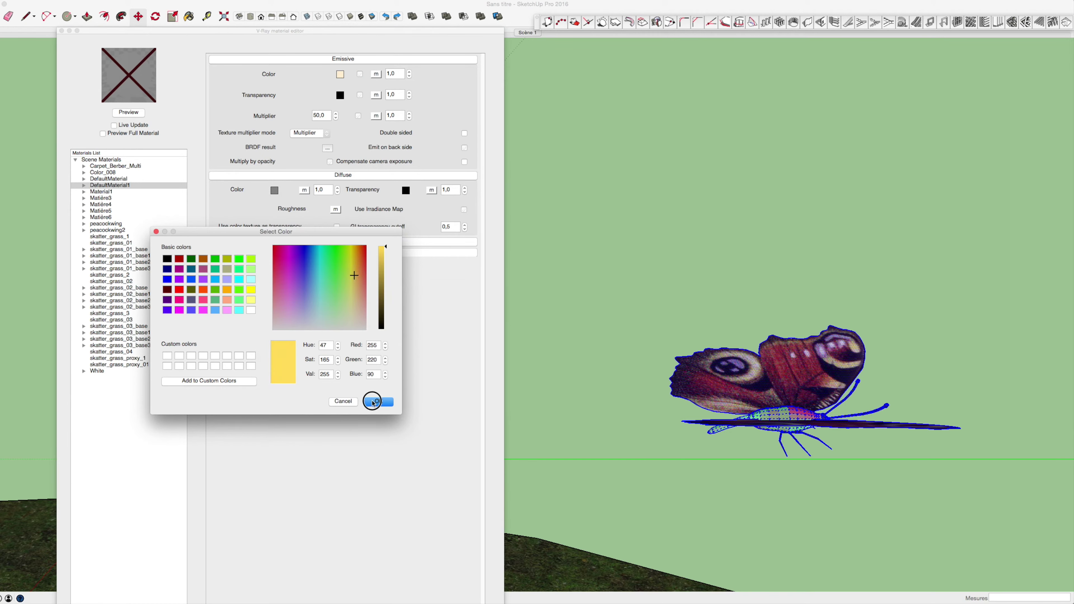
click(372, 403)
Apply the new glowing material to the selected butterfly
right_click(128, 186)
click(177, 240)
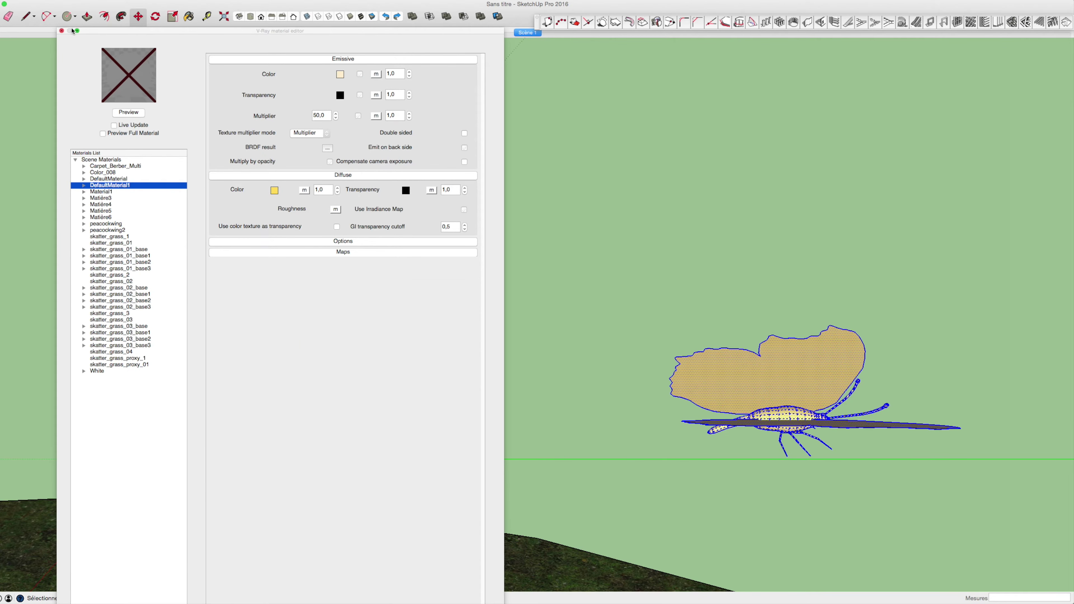
click(62, 31)
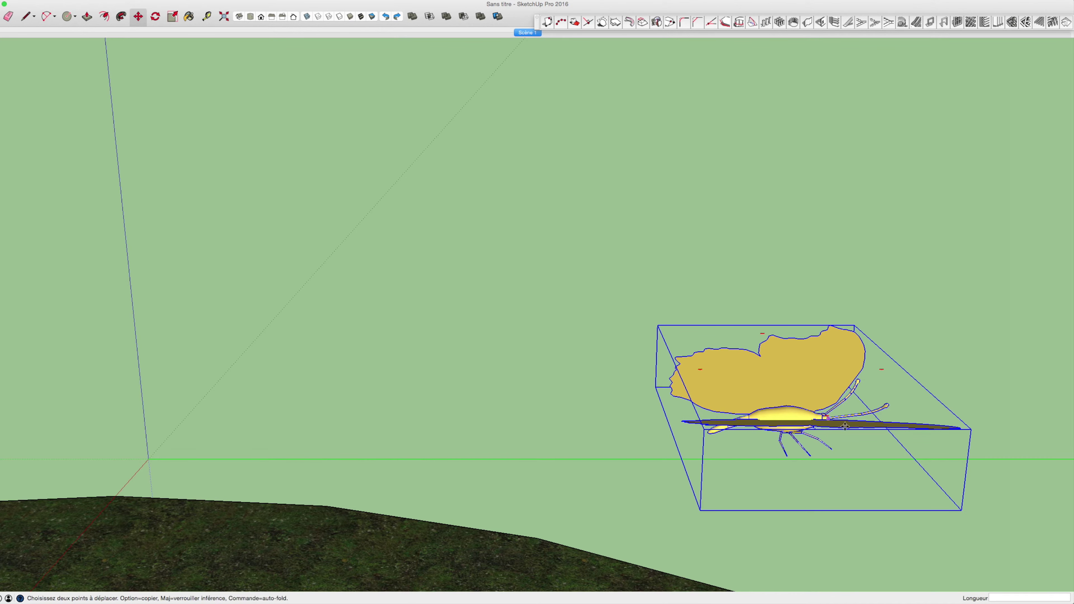
Rotate the butterfly 85° to stand it upright
click(824, 469)
click(696, 392)
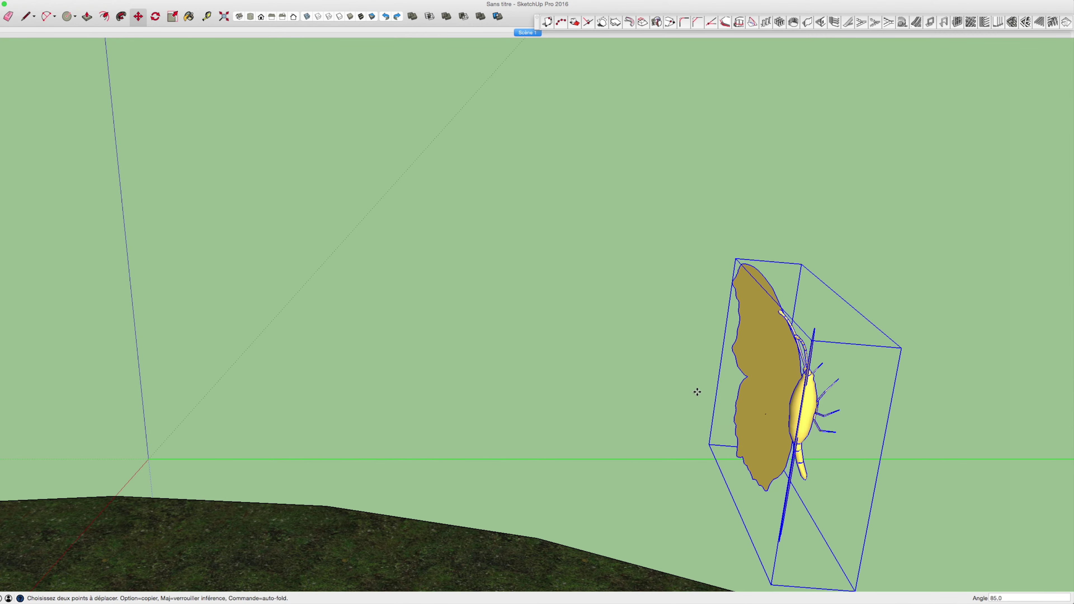
click(224, 16)
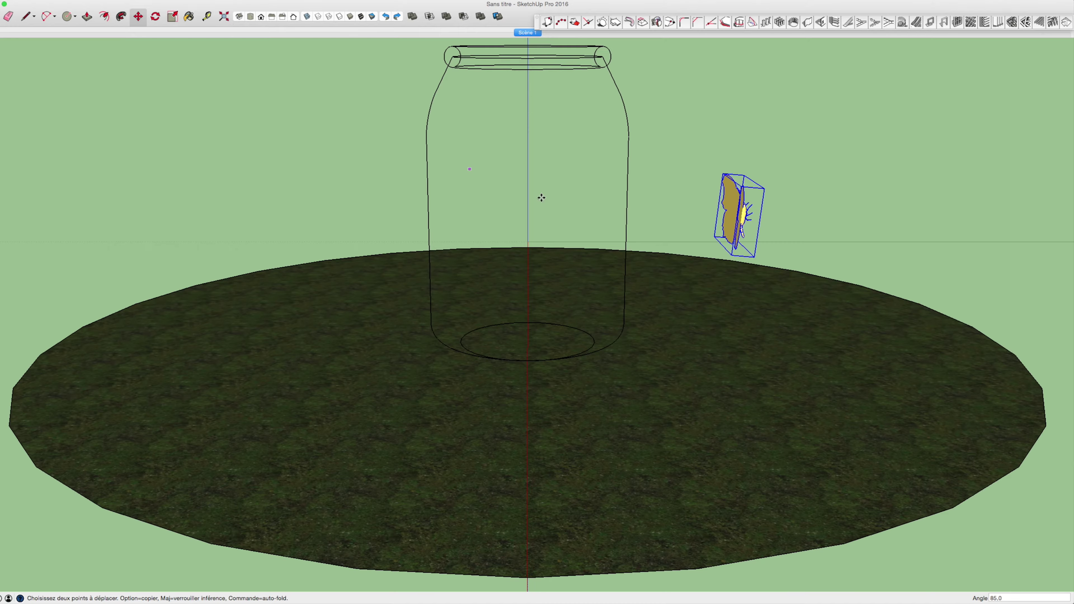
middle_drag(492, 336, 628, 204)
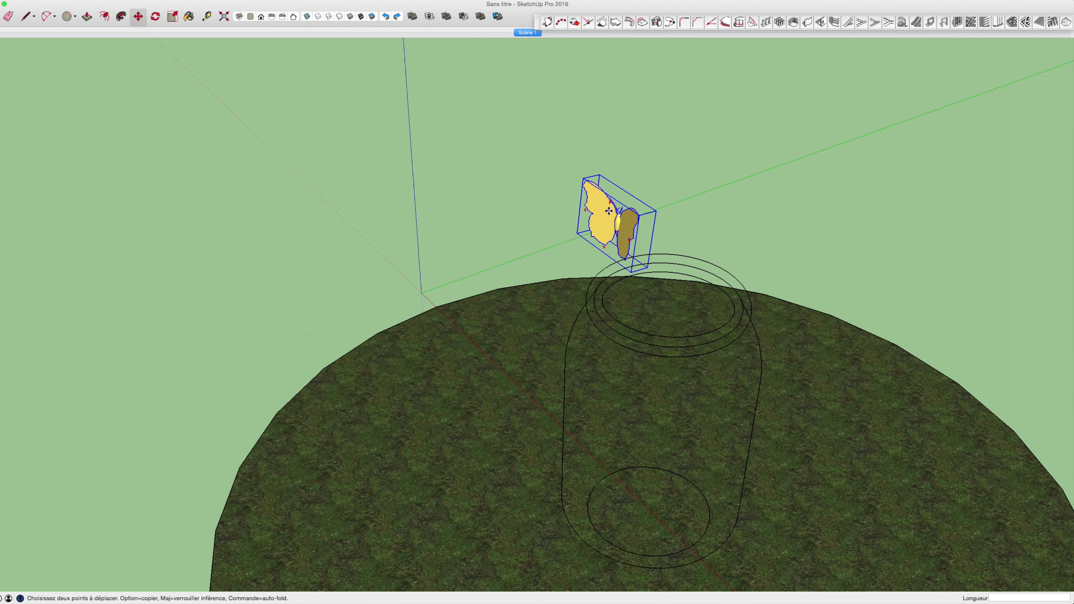
Move the butterfly above the jar's opening
click(609, 210)
click(695, 403)
middle_drag(695, 402, 915, 255)
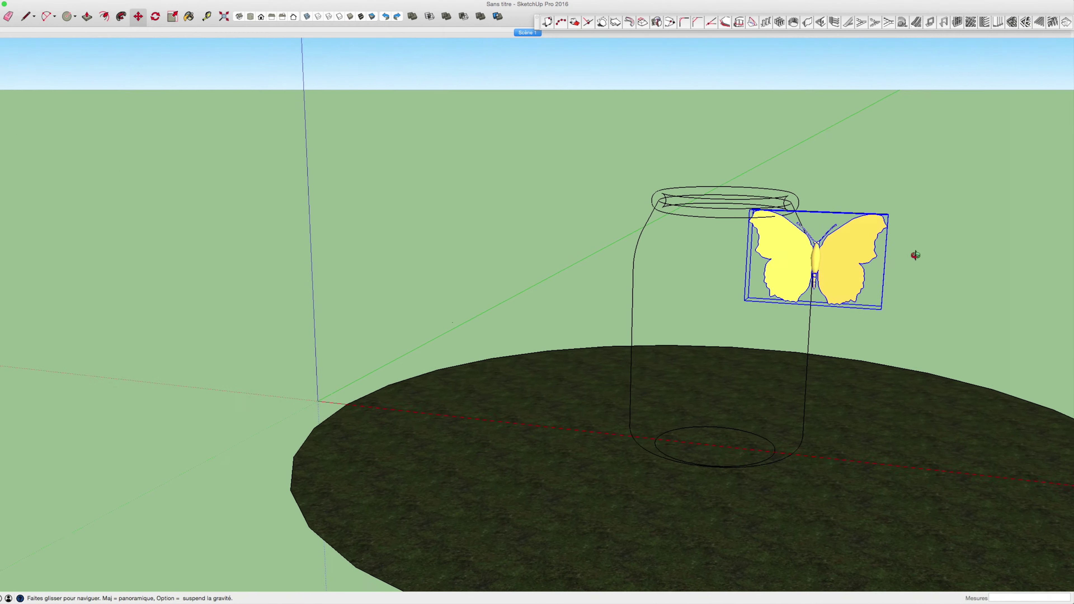
click(774, 227)
click(764, 111)
middle_drag(764, 111, 469, 141)
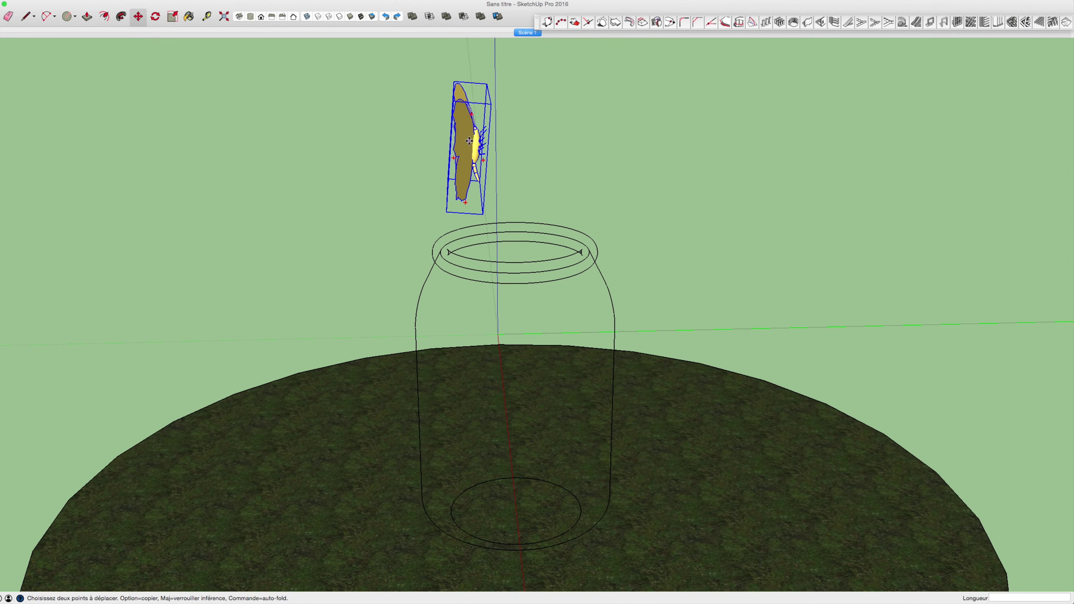
click(469, 141)
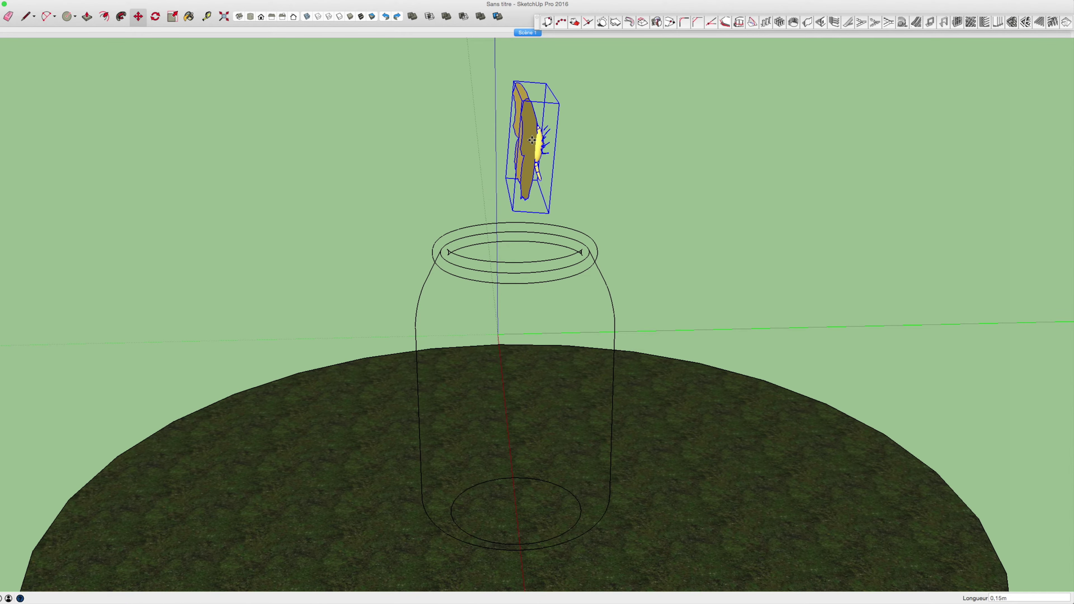
click(532, 140)
middle_drag(498, 144, 499, 159)
Rotate the butterfly 45°, scale it to 0.5, and lower it into the jar
key(q)
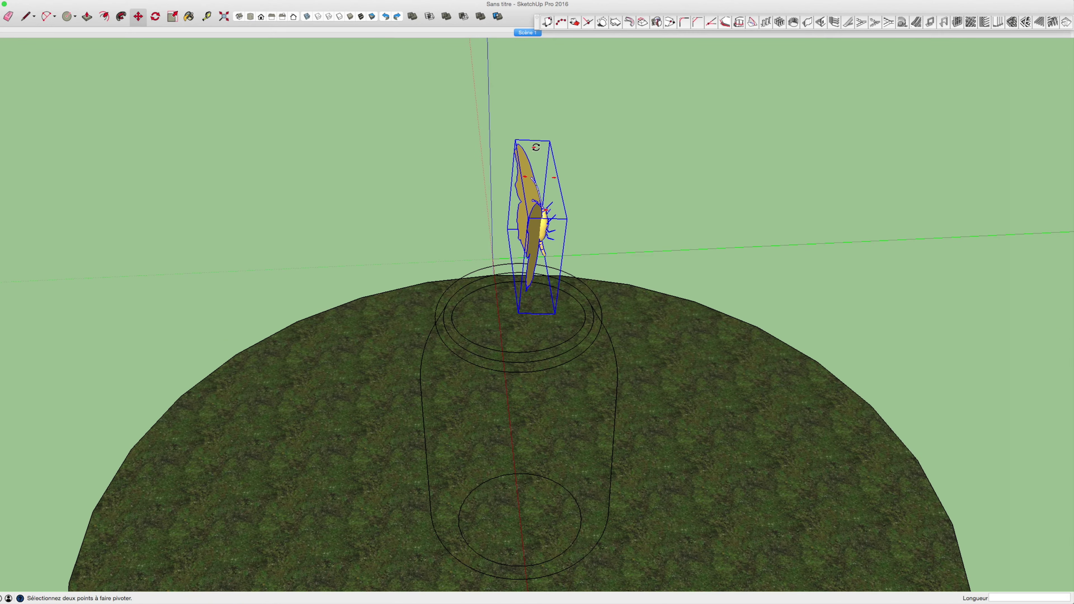
click(499, 159)
key(s)
click(461, 183)
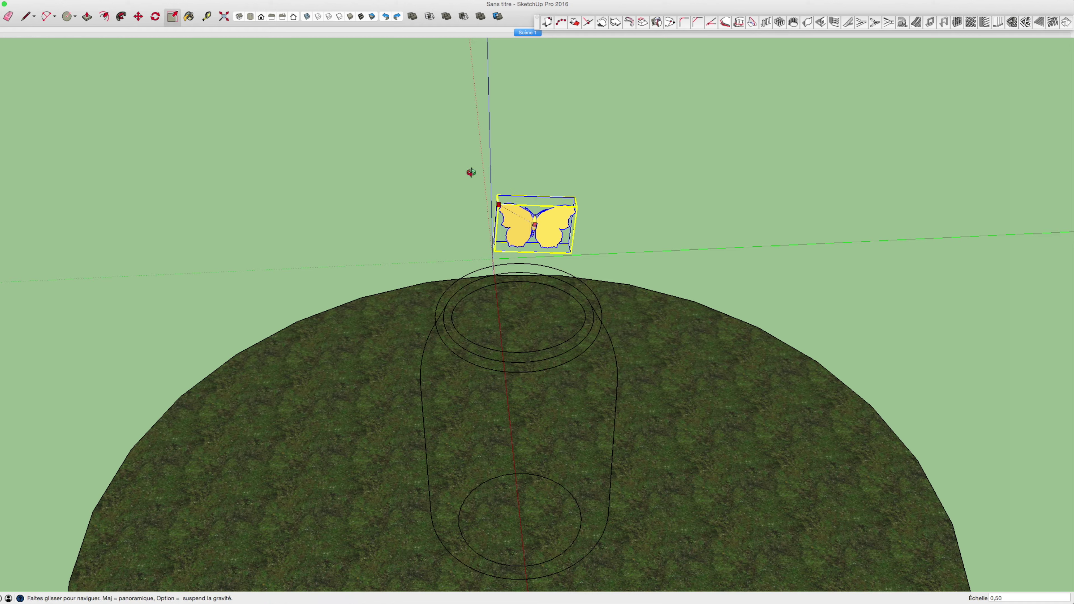
key(m)
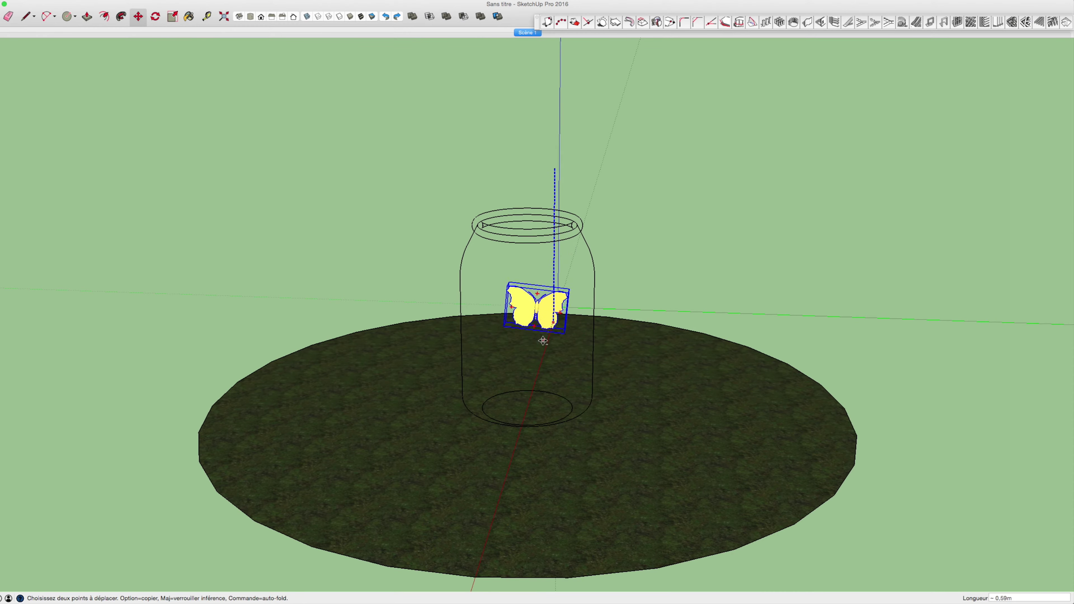
click(542, 373)
mouse_move(542, 373)
middle_down()
mouse_move(693, 314)
mouse_move(544, 447)
middle_up()
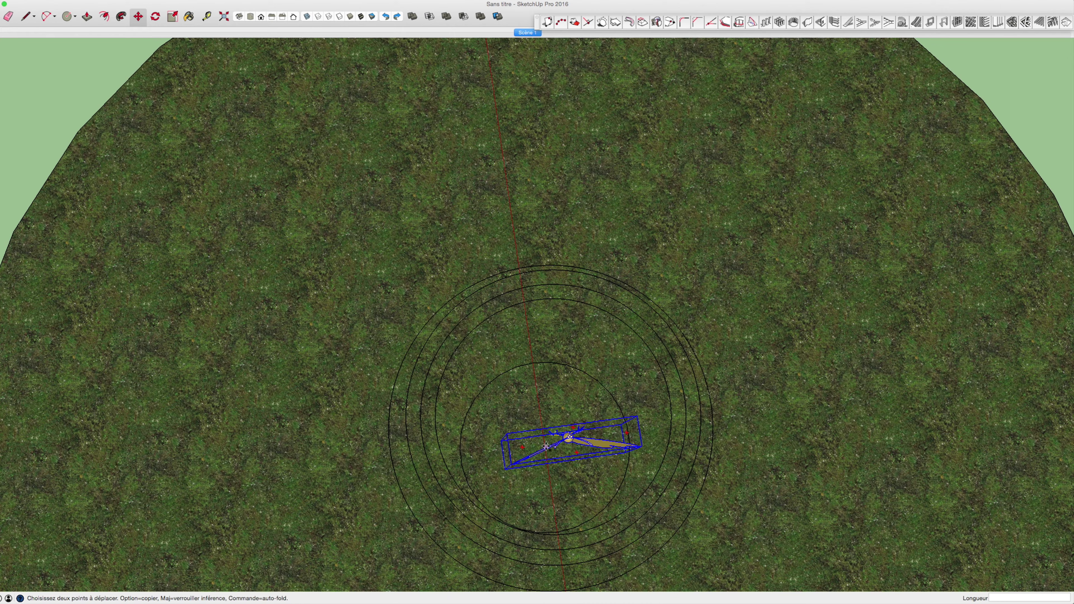
Copy the butterfly and lift the copy above the original
alt+click(546, 446)
click(562, 408)
middle_drag(562, 408, 558, 377)
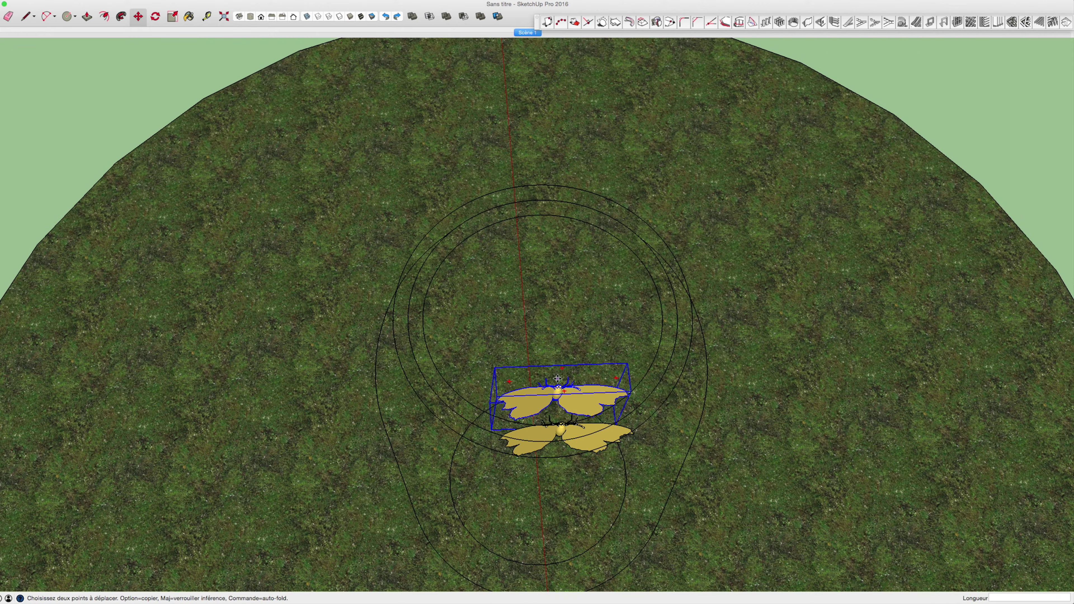
click(557, 383)
mouse_move(580, 263)
middle_down()
mouse_move(554, 79)
mouse_move(653, 339)
middle_up()
Rotate the butterfly copy to lie flat at a new angle
key(s)
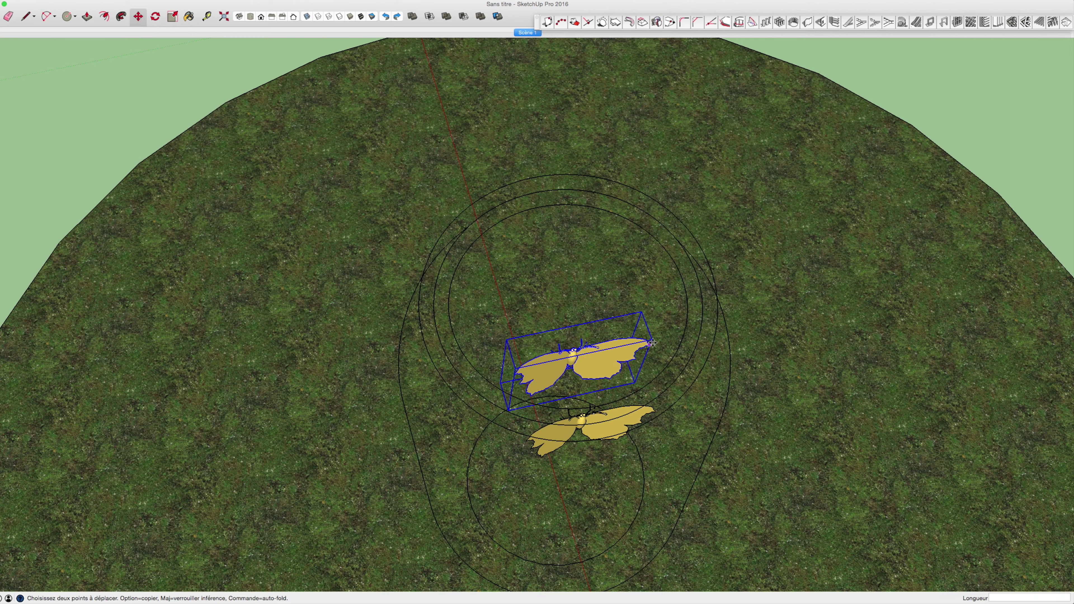
key(m)
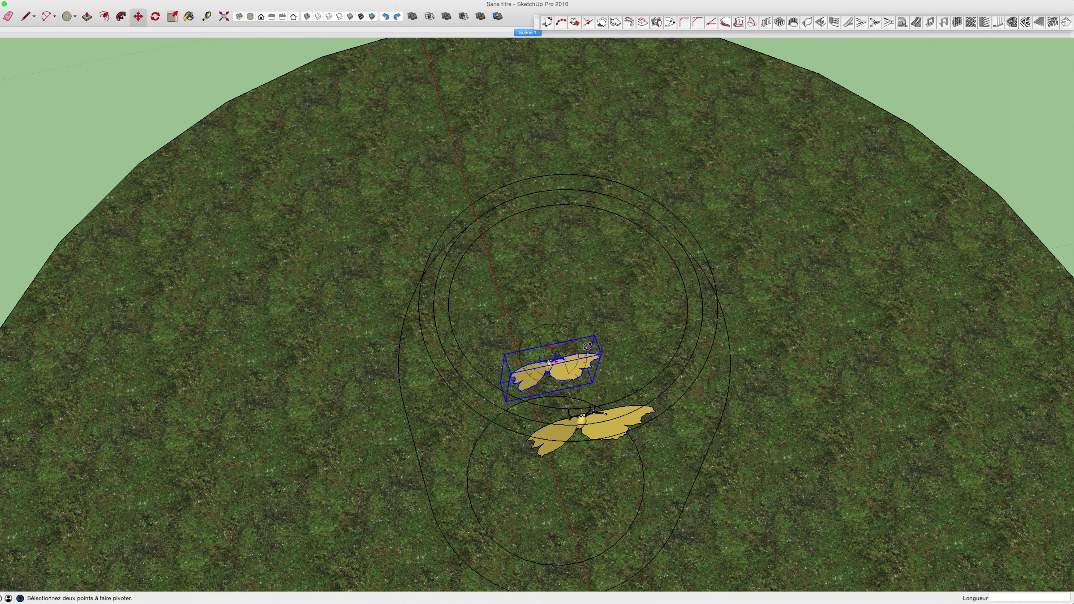
click(574, 337)
click(608, 324)
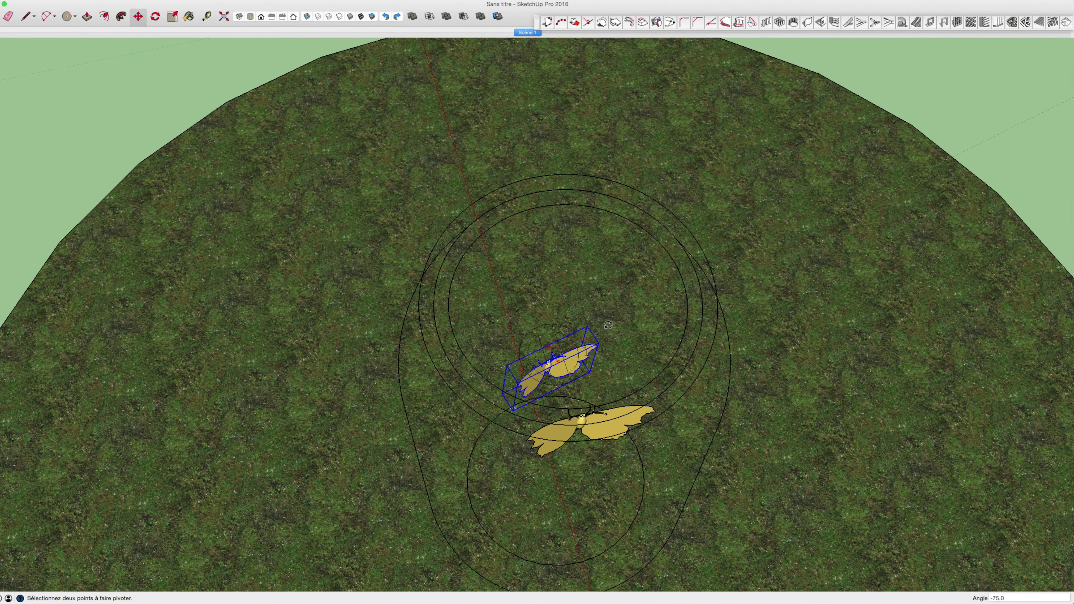
mouse_move(609, 323)
middle_down()
mouse_move(702, 332)
mouse_move(746, 302)
mouse_move(663, 182)
mouse_move(587, 296)
middle_up()
right_click(746, 301)
click(791, 307)
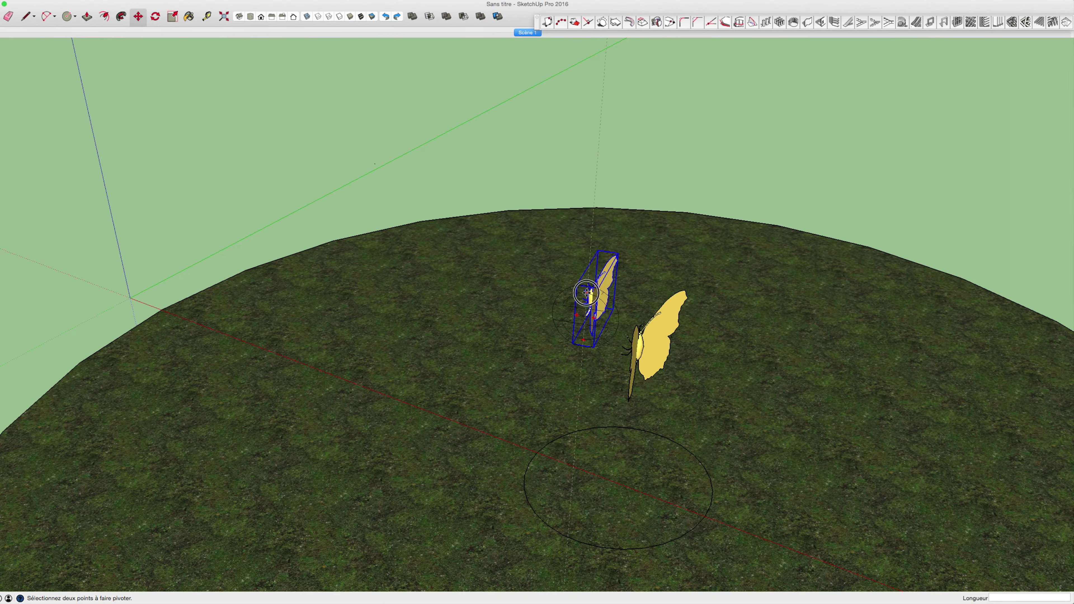
Shift one butterfly up and right and the lower one downward
drag(585, 296, 557, 293)
middle_drag(557, 293, 584, 267)
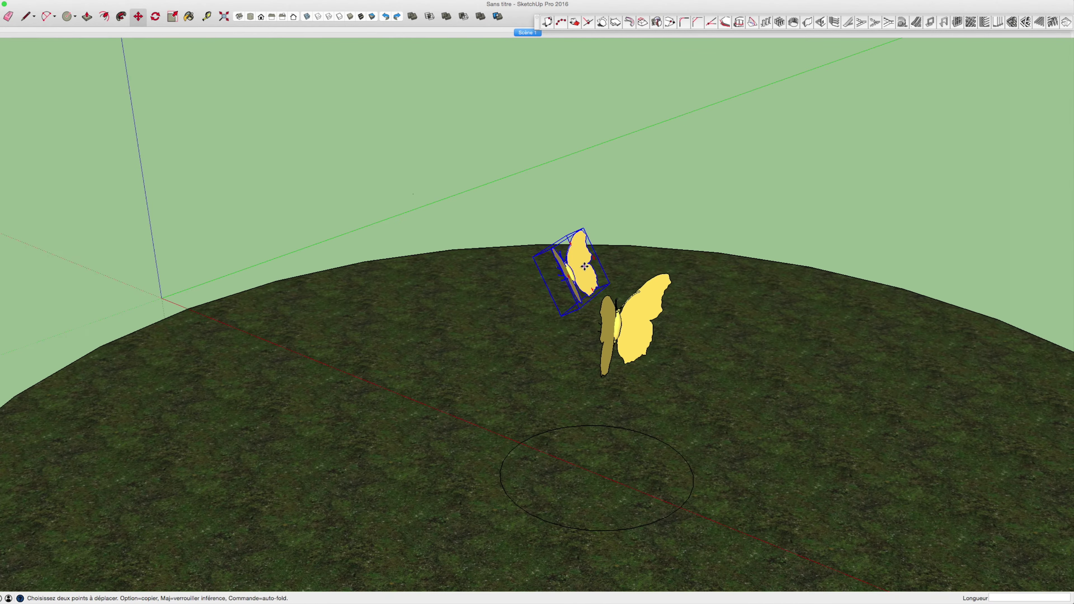
drag(585, 261, 608, 240)
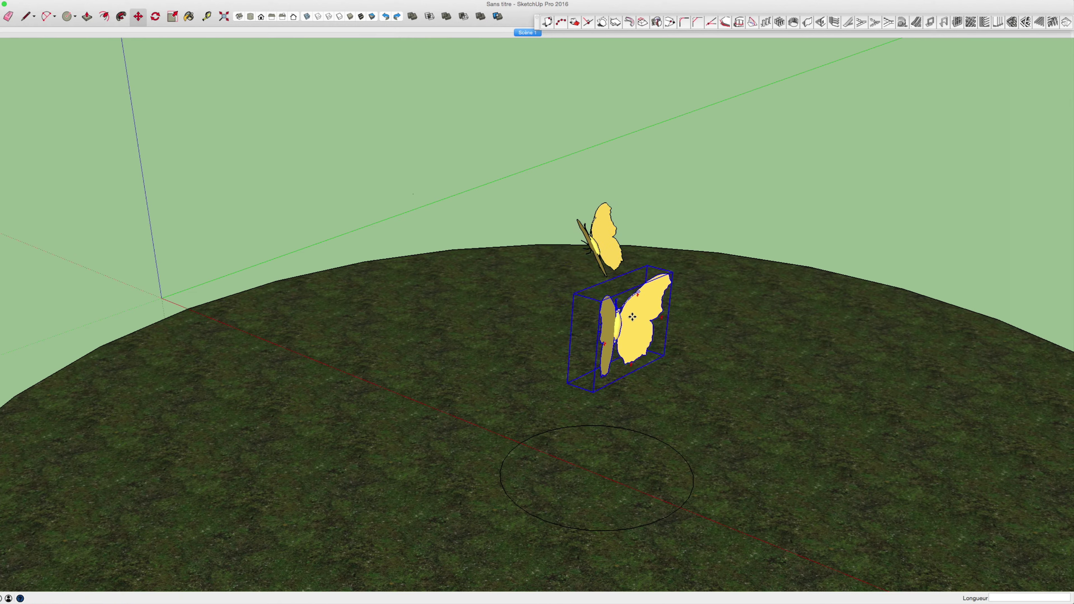
drag(632, 317, 630, 341)
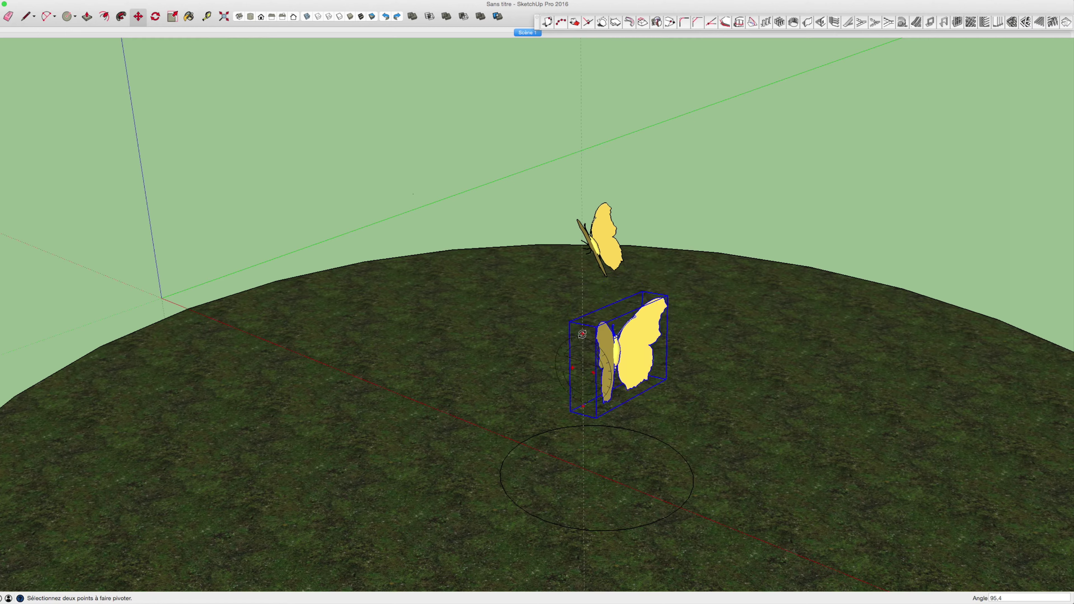
mouse_move(580, 334)
middle_down()
mouse_move(358, 236)
mouse_move(474, 290)
middle_up()
Select the back butterfly and begin moving a copy of it
key(space)
click(469, 250)
key(m)
click(478, 293)
key(alt)
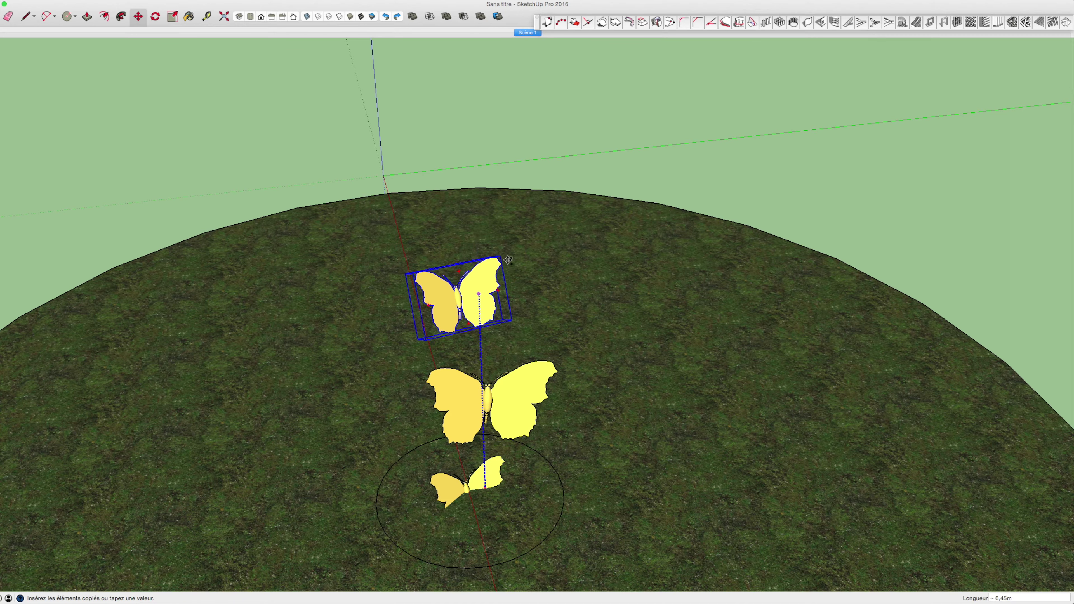
Place a new butterfly copy above the others, rotate it about -128° and shrink it
click(509, 258)
middle_drag(509, 257, 709, 382)
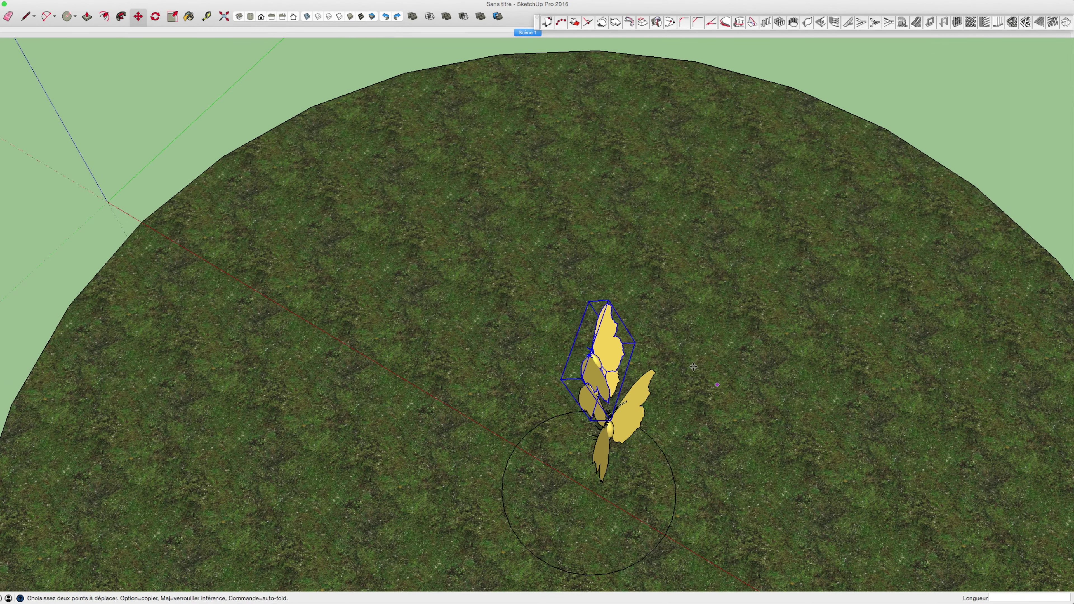
drag(600, 307, 595, 353)
key(s)
middle_drag(628, 387, 375, 223)
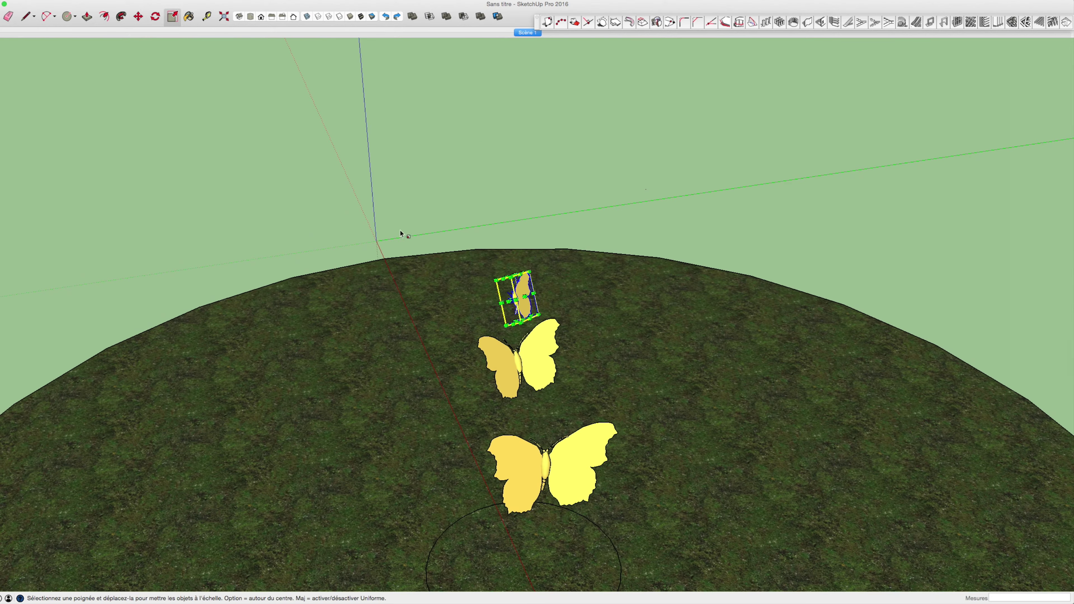
Reposition the small butterfly to a new spot in the scene
key(m)
click(528, 287)
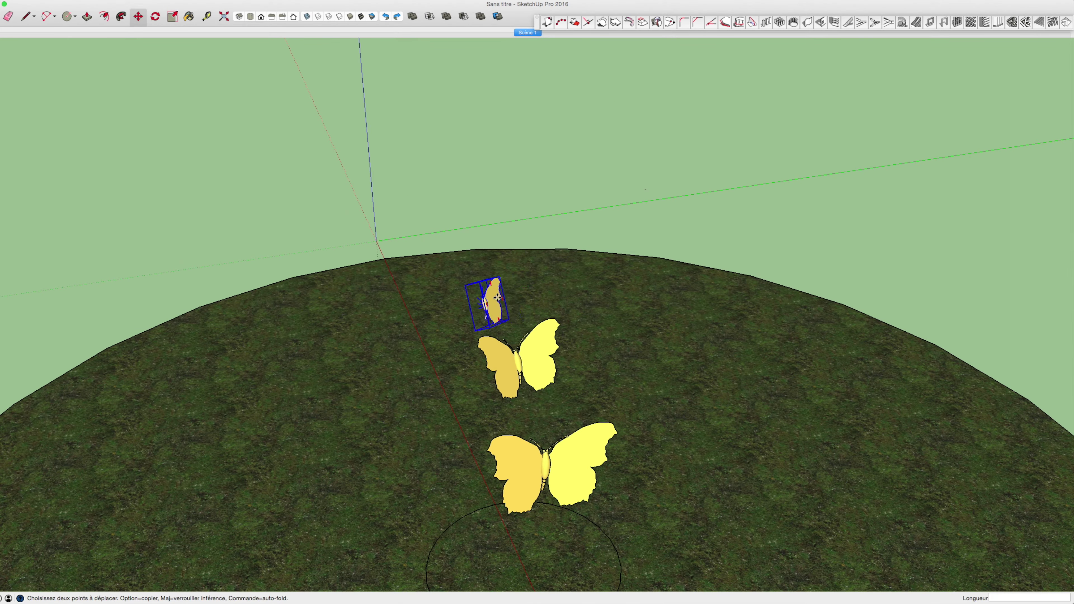
mouse_move(497, 297)
middle_down()
mouse_move(683, 254)
mouse_move(236, 250)
middle_up()
click(683, 253)
Copy the small butterfly to a spot high above the jar
key(alt)
click(415, 231)
click(410, 120)
middle_drag(410, 120, 334, 127)
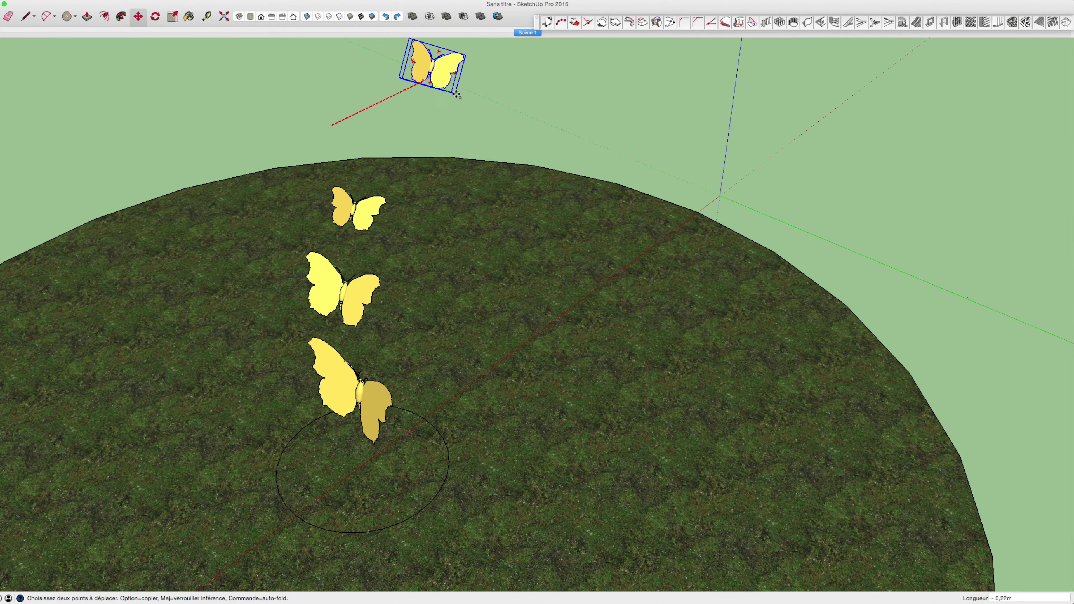
middle_drag(562, 123, 524, 186)
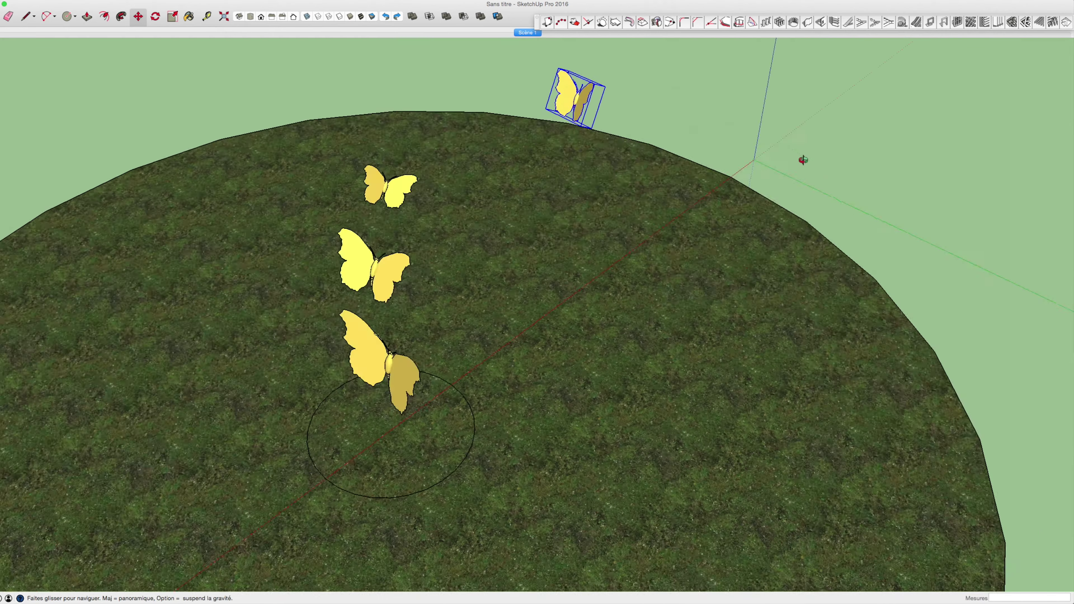
mouse_move(542, 138)
middle_down()
mouse_move(721, 125)
mouse_move(459, 255)
middle_up()
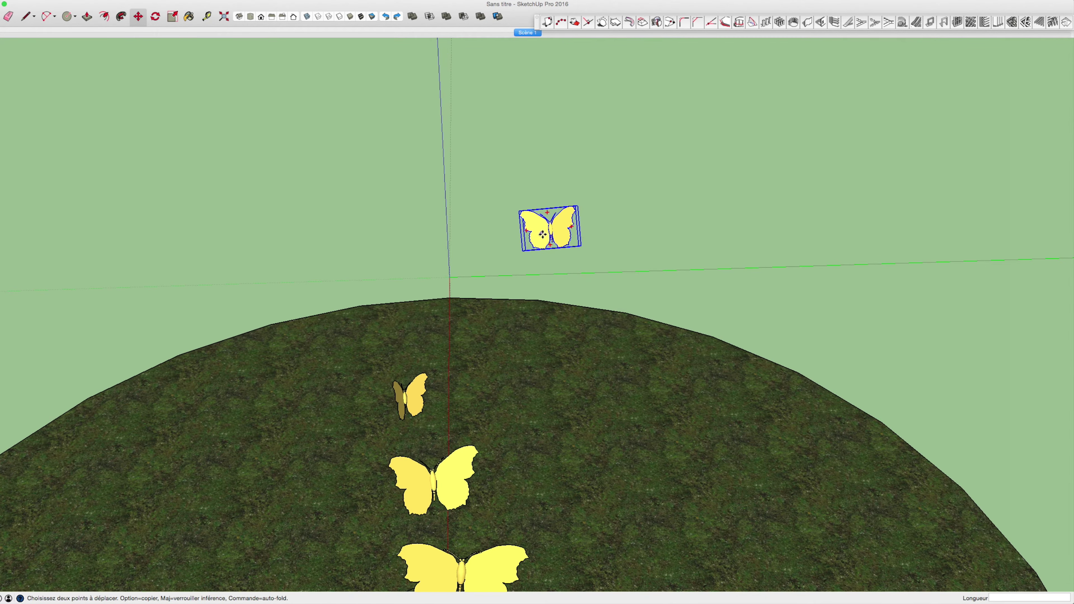
Copy the floating butterfly beside itself, raise the copy higher and tilt it
click(542, 234)
key(alt)
click(616, 227)
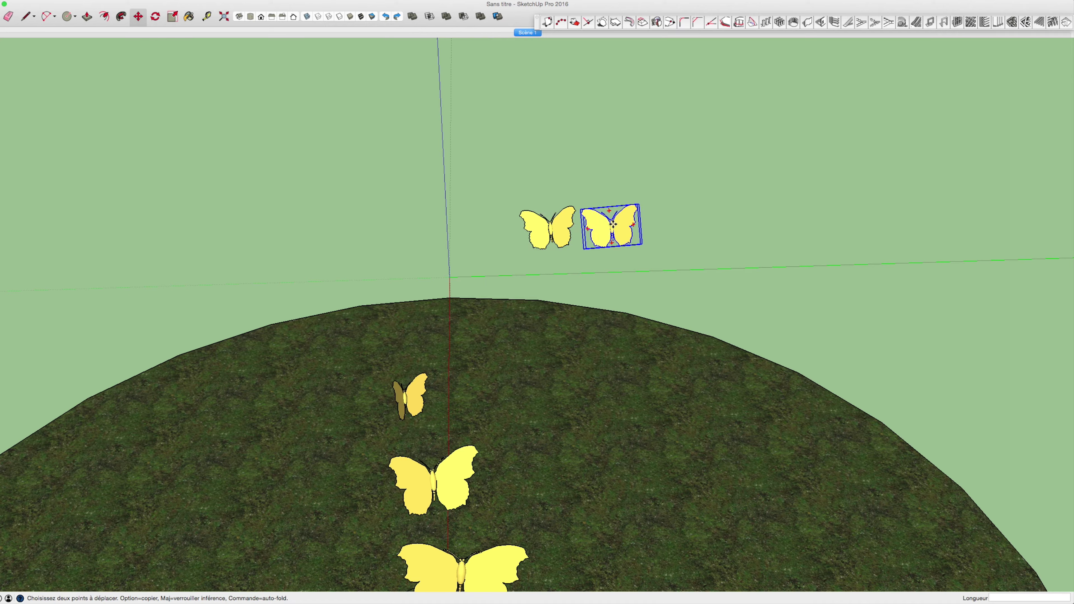
mouse_move(613, 225)
mouse_down()
mouse_move(612, 152)
mouse_move(558, 123)
mouse_up()
key(s)
key(m)
mouse_move(546, 140)
middle_down()
mouse_move(520, 129)
mouse_move(605, 111)
middle_up()
click(519, 129)
Copy the middle butterfly to the left and rotate it in place
key(space)
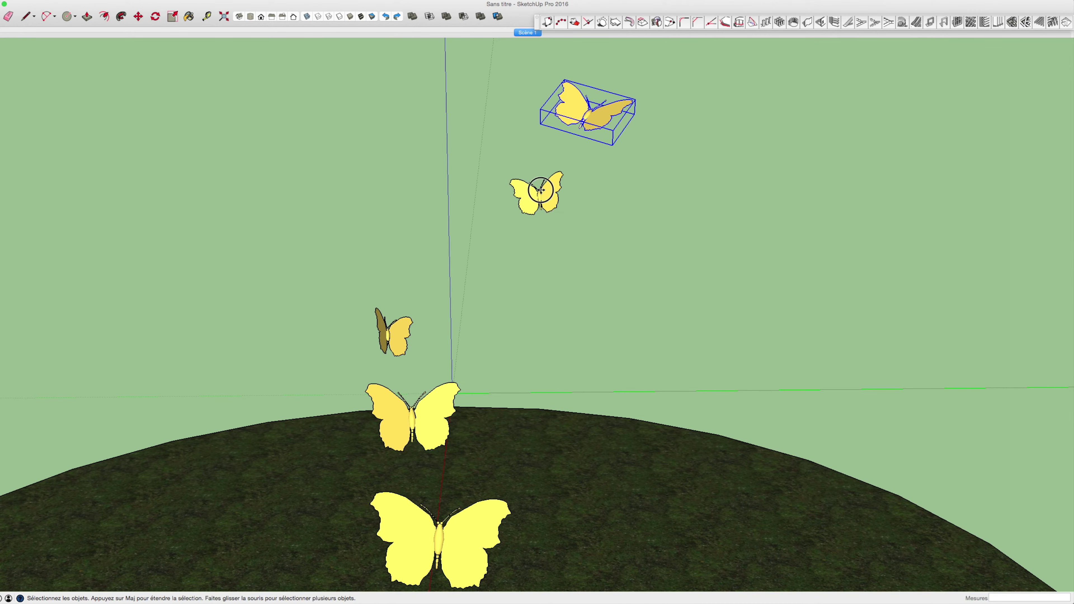
click(537, 192)
key(m)
alt+drag(546, 193, 335, 193)
click(335, 193)
middle_drag(335, 193, 469, 191)
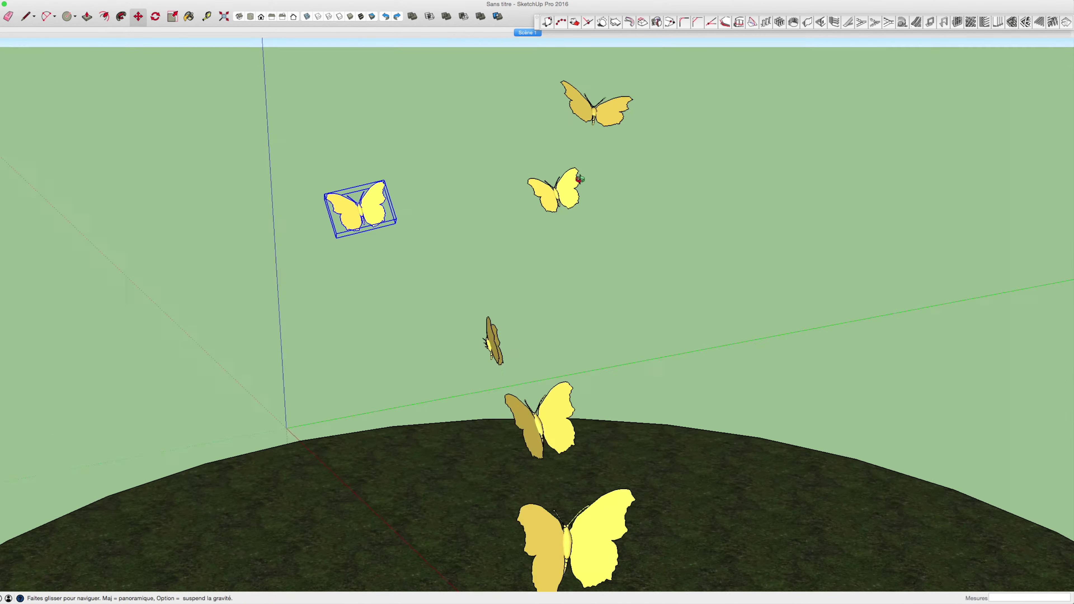
key(q)
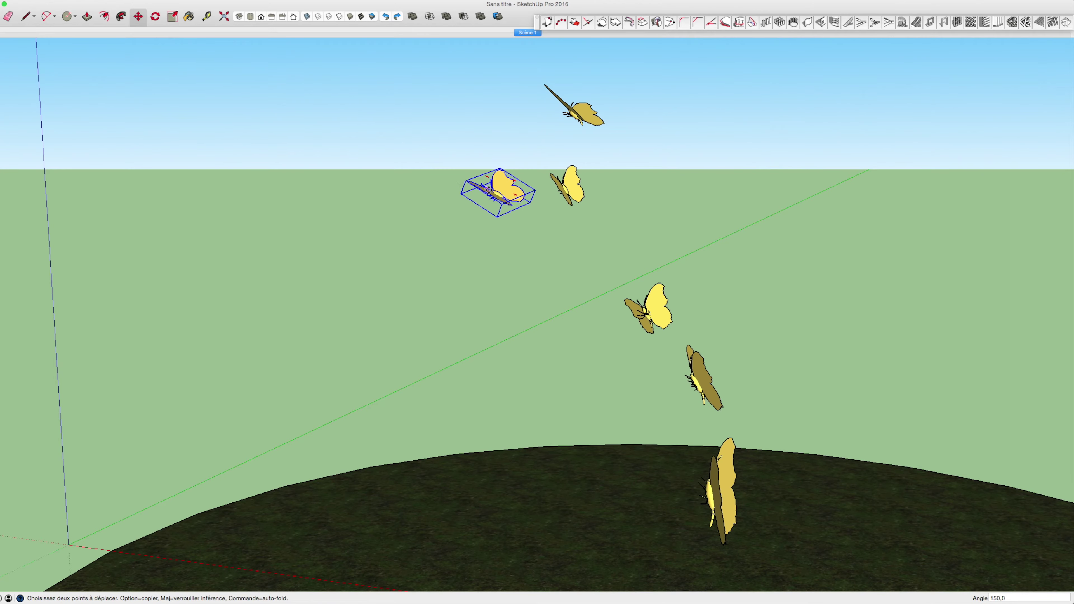
mouse_move(468, 192)
middle_down()
mouse_move(218, 170)
mouse_move(368, 186)
middle_up()
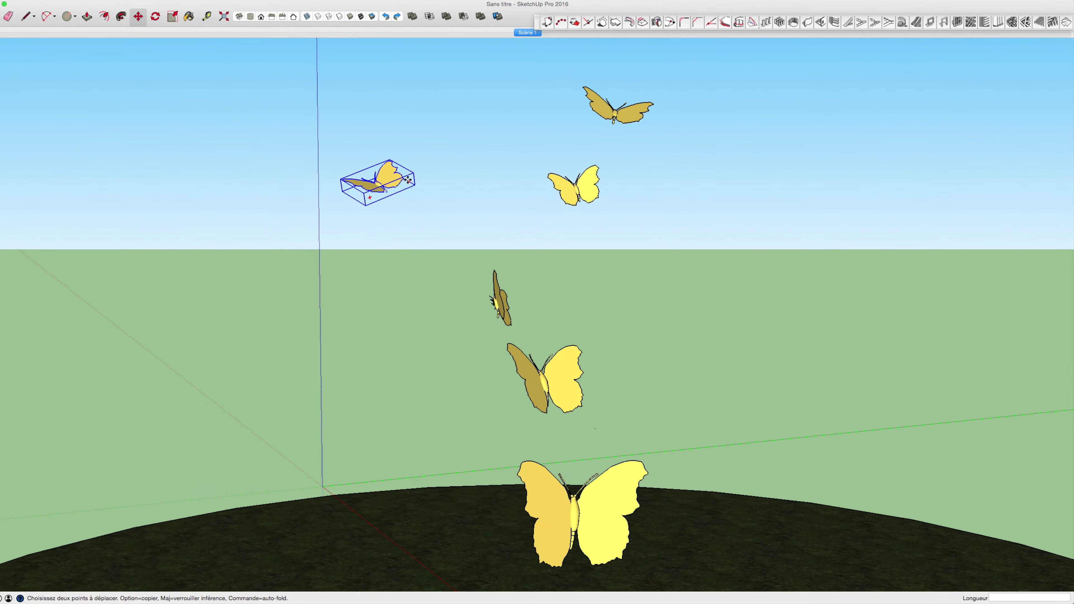
key(space)
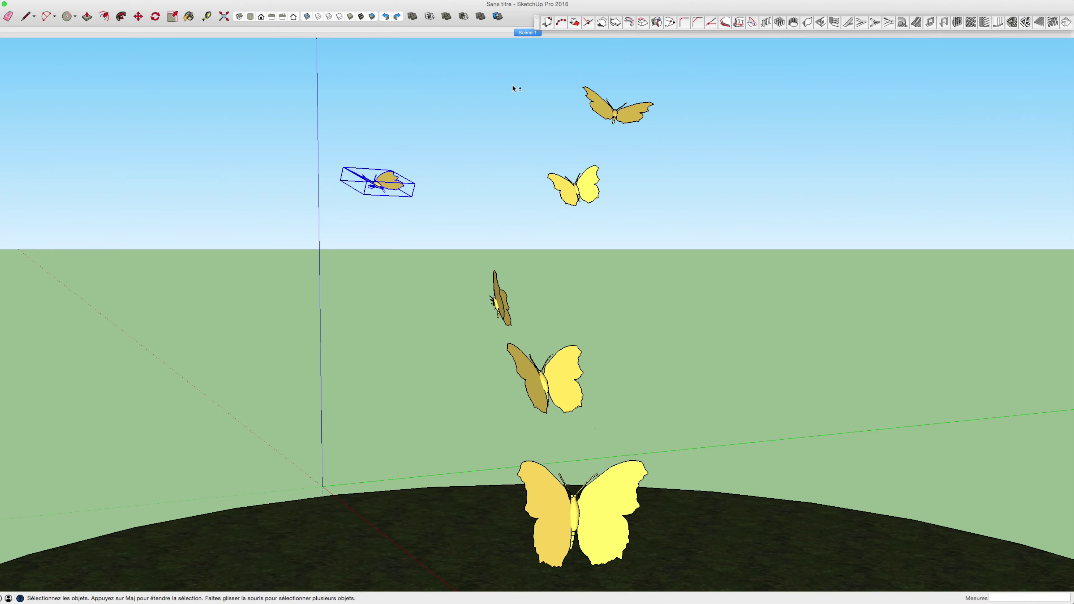
Lift a butterfly above the jar rim, then raise the rim and top butterflies about 0,10m
mouse_move(509, 114)
middle_down()
mouse_move(324, 151)
mouse_move(386, 174)
middle_up()
key(m)
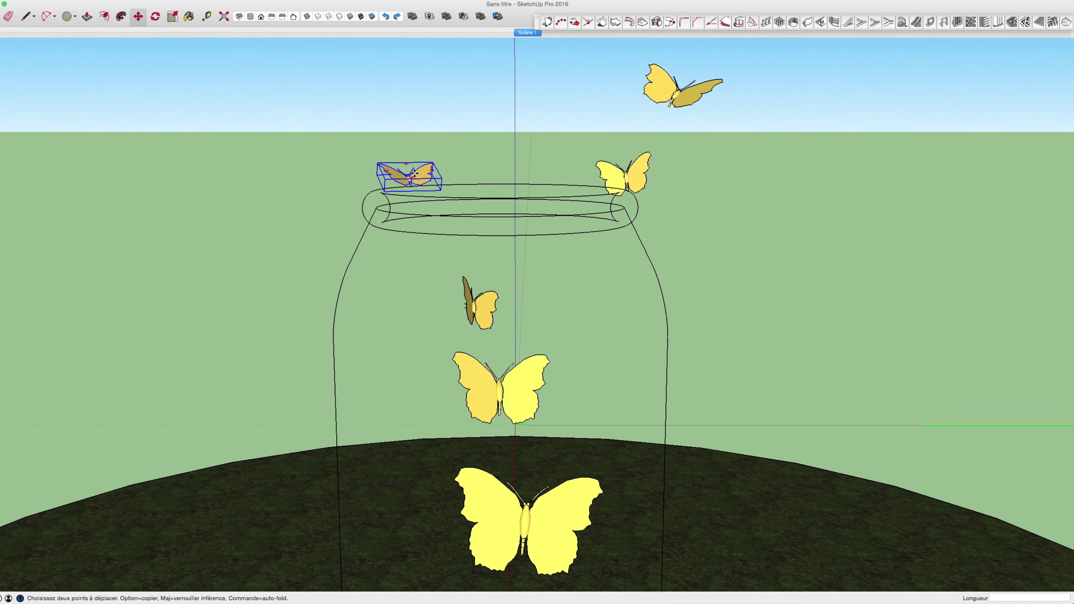
drag(386, 172, 387, 128)
key(space)
click(632, 178)
shift+click(676, 87)
scroll(676, 87, down, 3)
shift+middle_drag(676, 78, 630, 204)
key(m)
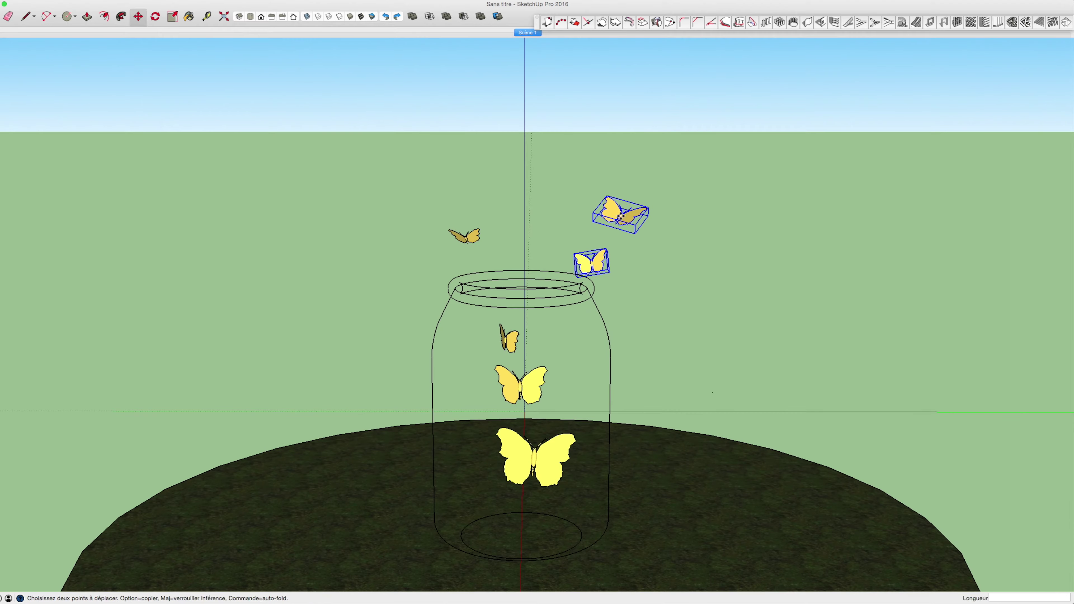
drag(619, 216, 621, 185)
Add the left and small butterflies to the selection
key(space)
shift+click(472, 237)
middle_drag(471, 237, 532, 450)
shift+click(510, 396)
Scale the selected butterflies up slightly
key(s)
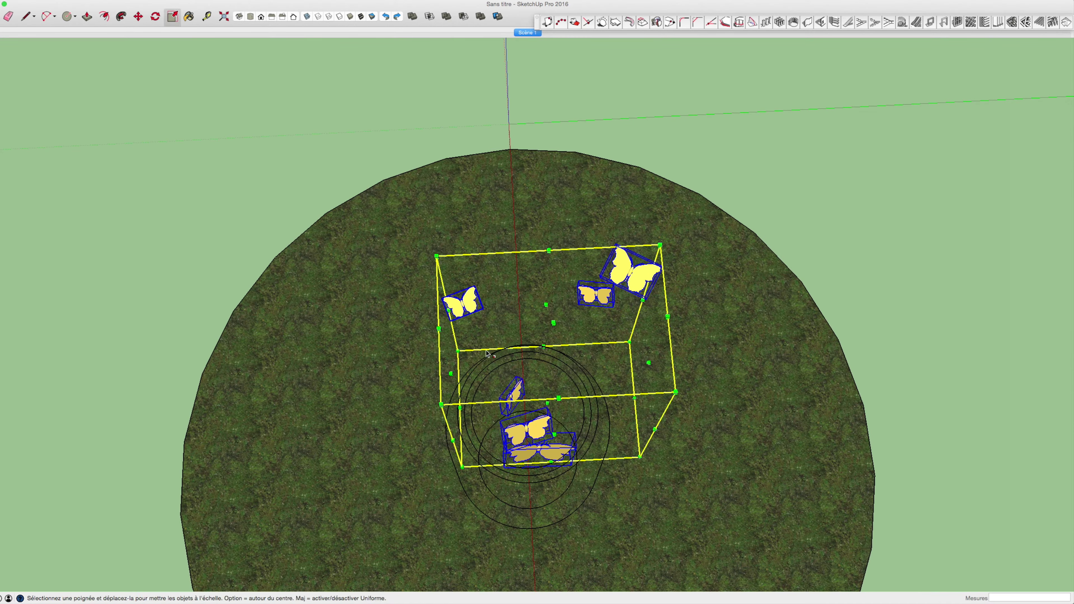
middle_drag(439, 254, 432, 116)
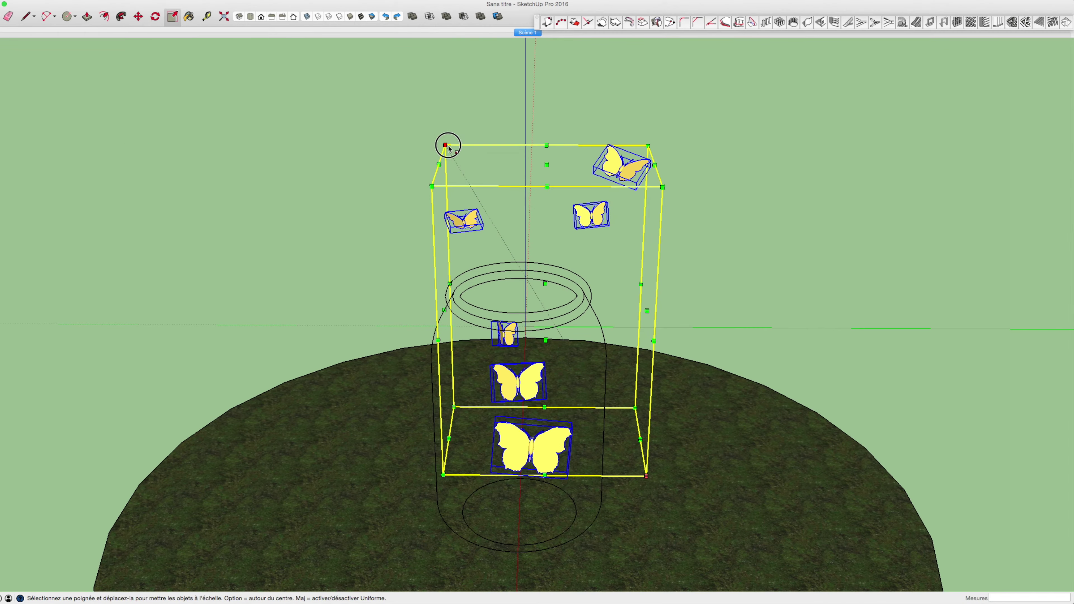
drag(446, 146, 423, 109)
drag(648, 105, 677, 72)
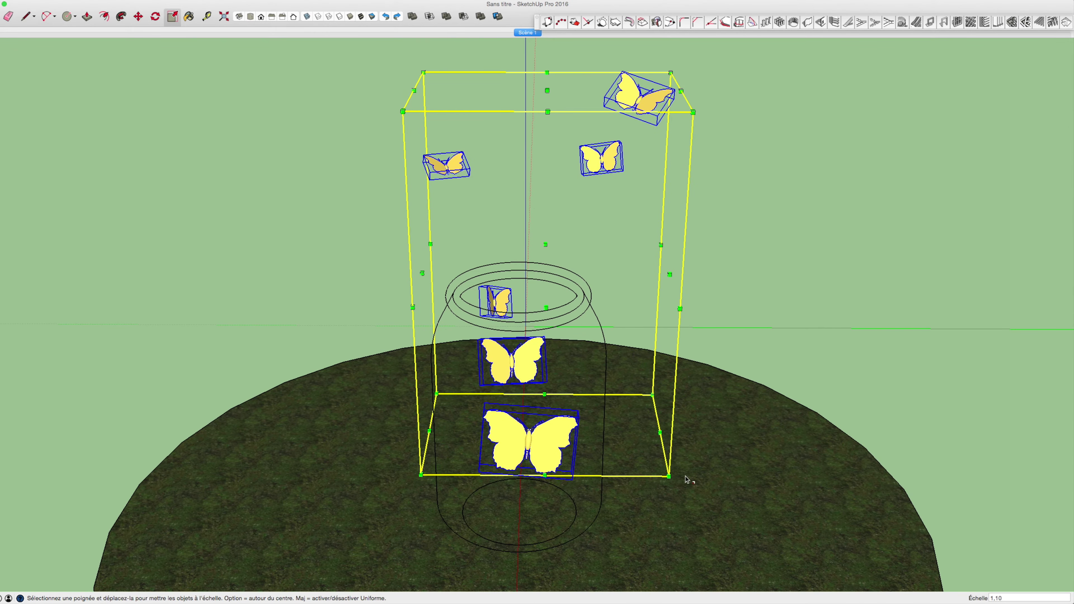
drag(688, 480, 676, 488)
middle_drag(480, 353, 668, 492)
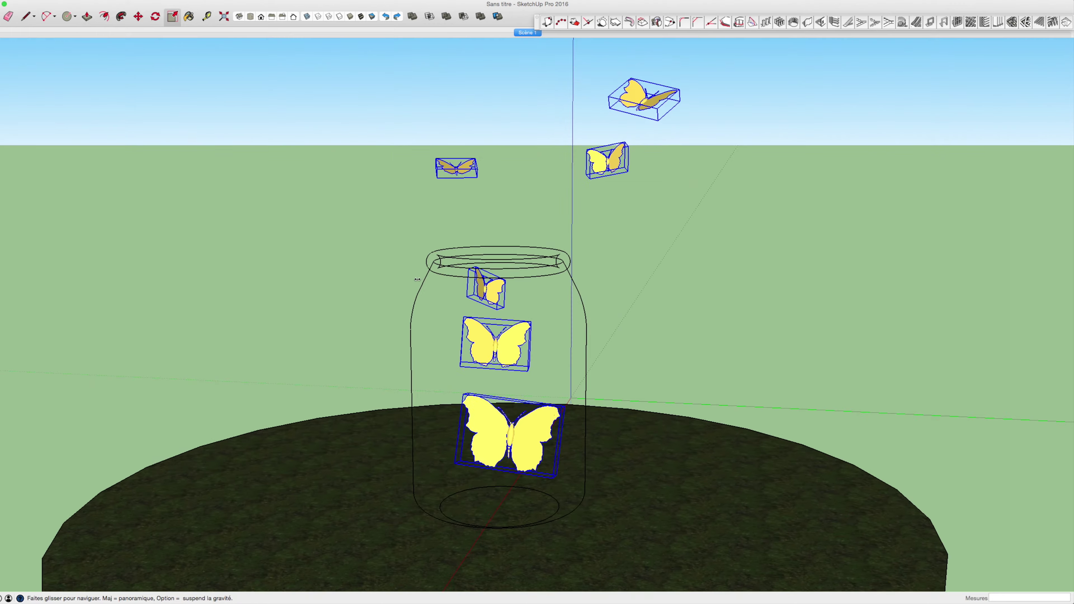
key(space)
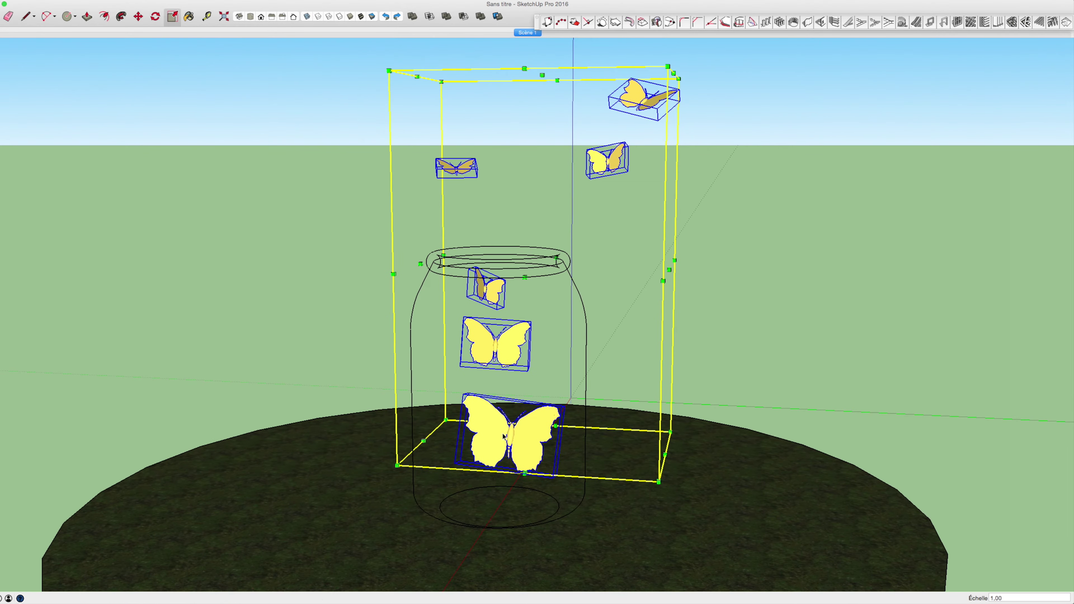
Enlarge the butterfly group by about 1.09 and lift it upward
middle_drag(662, 482, 518, 486)
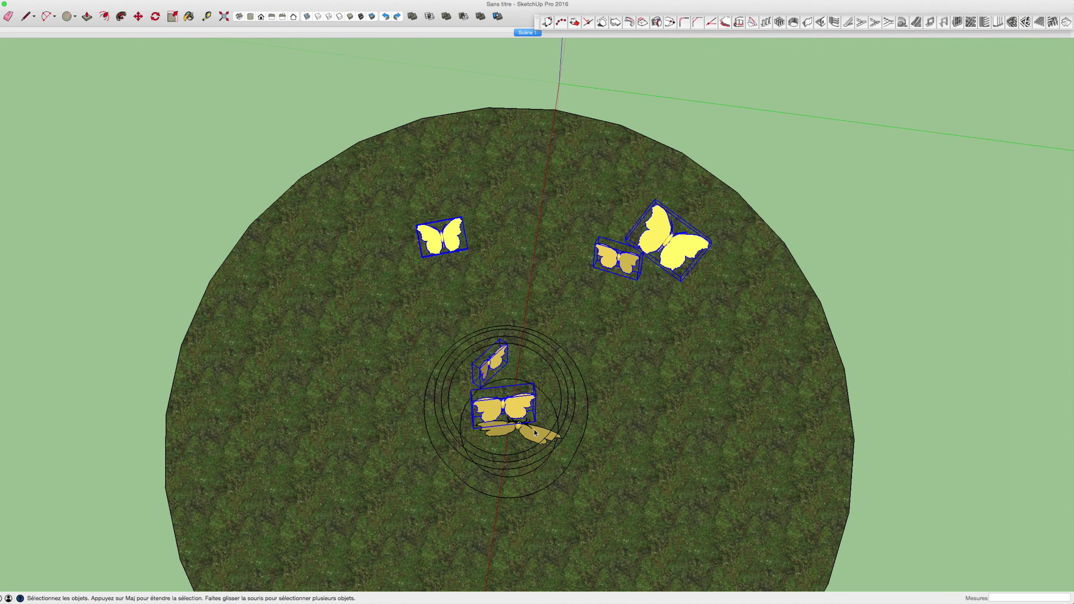
middle_drag(534, 433, 673, 70)
key(s)
drag(689, 78, 719, 49)
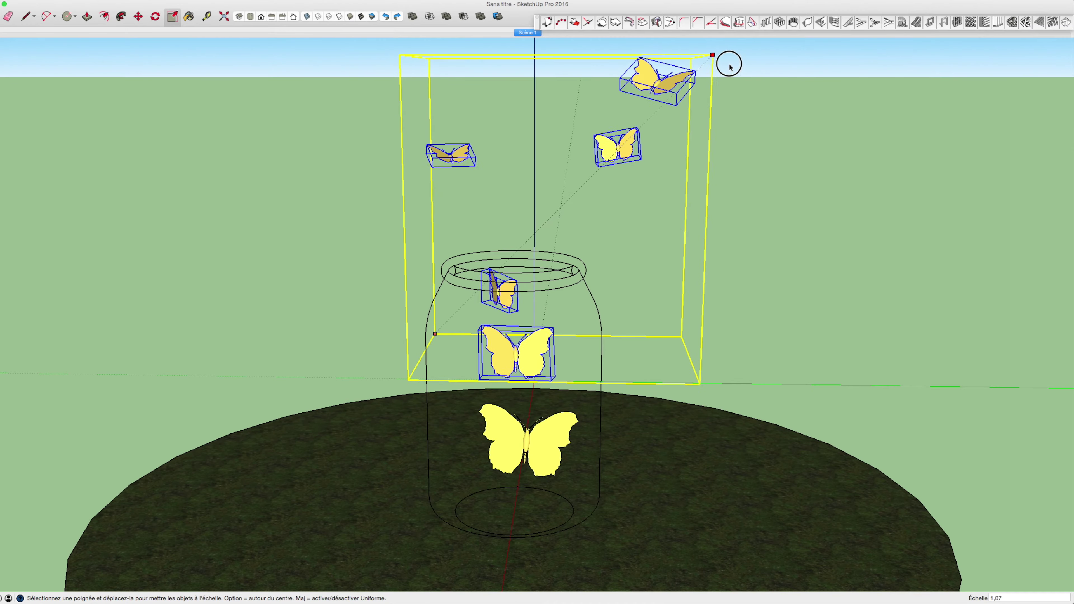
mouse_move(412, 40)
middle_down()
mouse_move(872, 233)
mouse_move(1002, 247)
middle_up()
drag(654, 363, 690, 391)
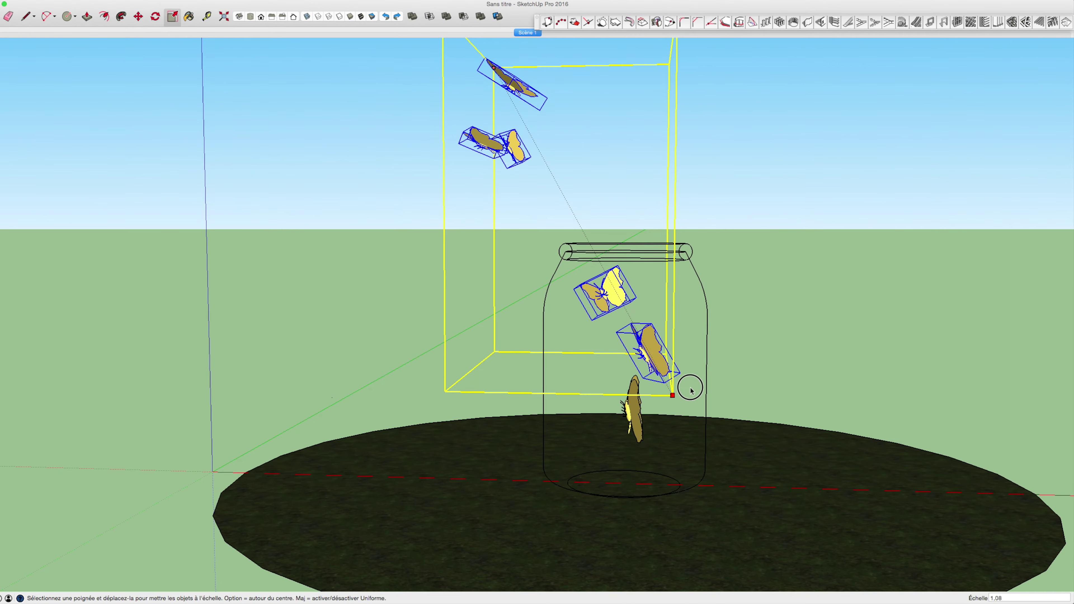
key(m)
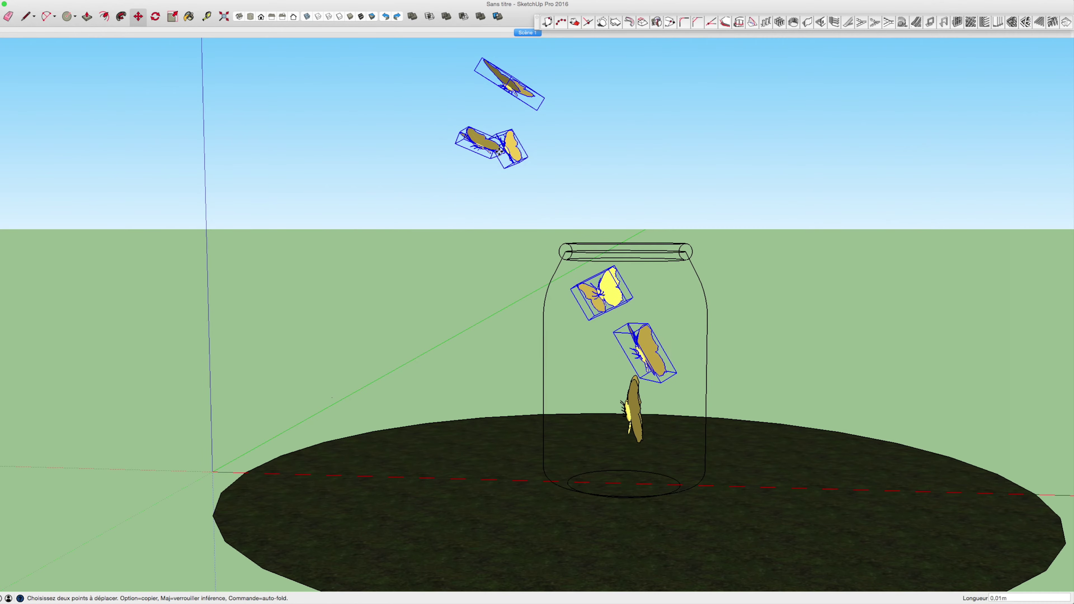
drag(499, 154, 503, 126)
middle_drag(503, 126, 168, 169)
Select the three sky butterflies and lower them toward the jar
key(space)
click(393, 151)
drag(348, 176, 646, 42)
shift+click(602, 51)
drag(602, 51, 603, 100)
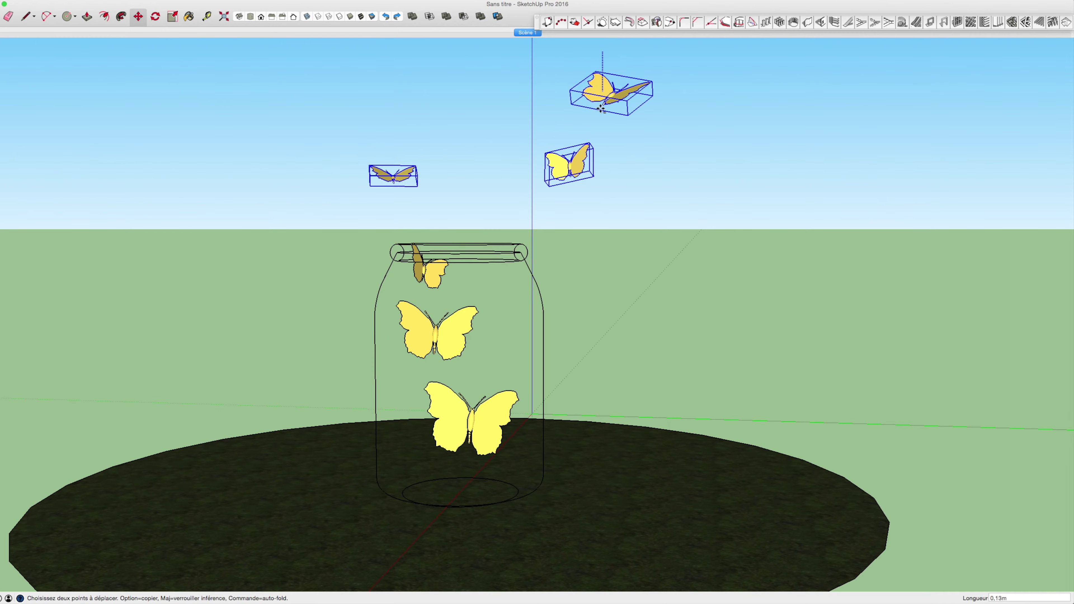
Shift the right pair of butterflies to the left
key(space)
click(579, 176)
shift+click(618, 105)
key(m)
drag(616, 104, 555, 68)
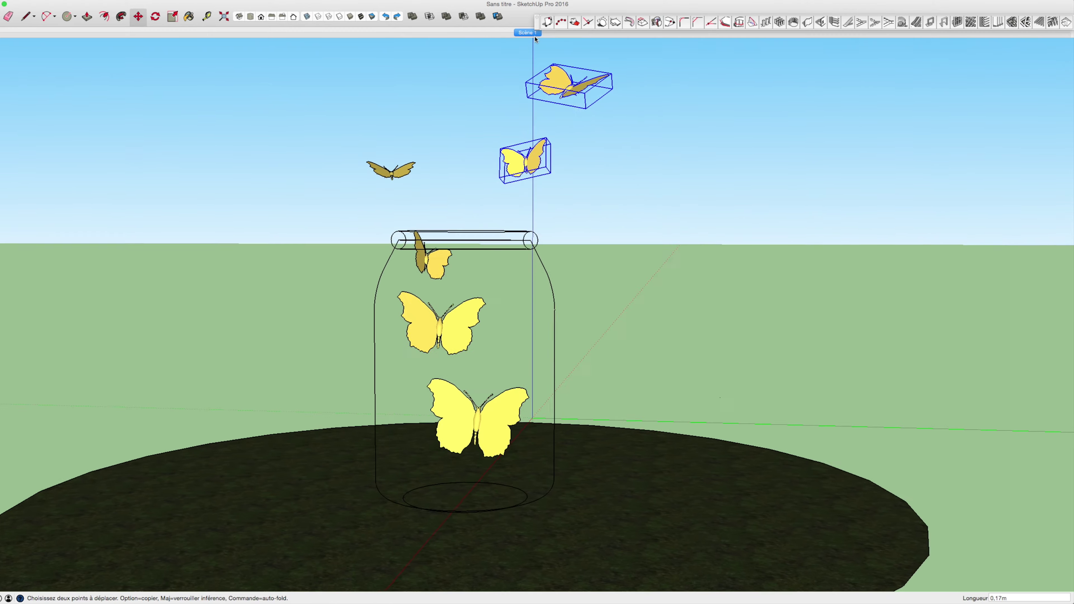
Set the camera field of view to 20°
scroll(555, 67, up, 5)
scroll(590, 58, up, 1)
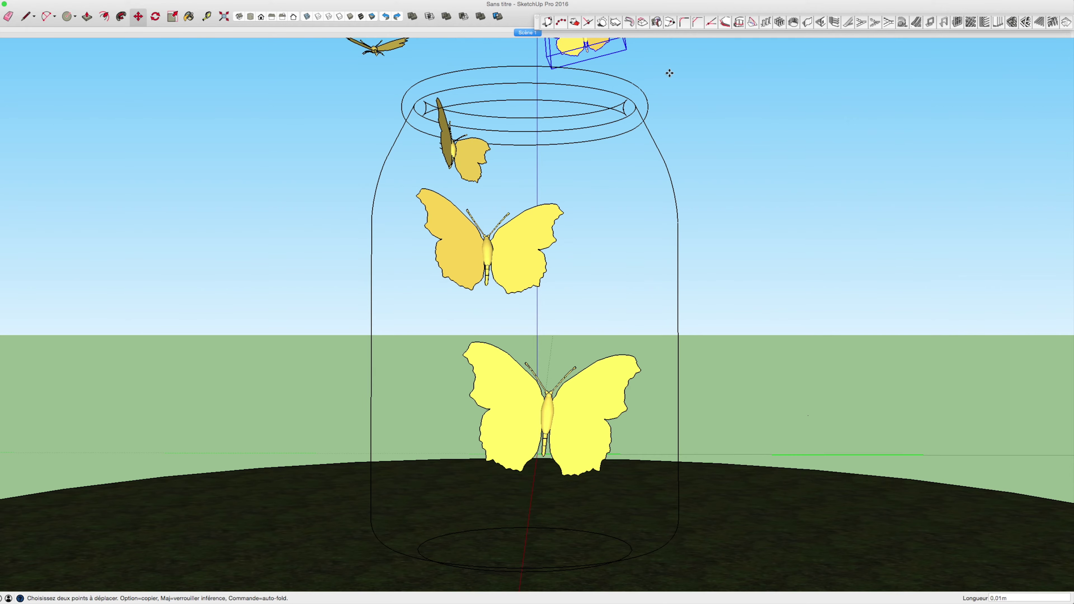
scroll(560, 200, down, 2)
scroll(560, 201, down, 3)
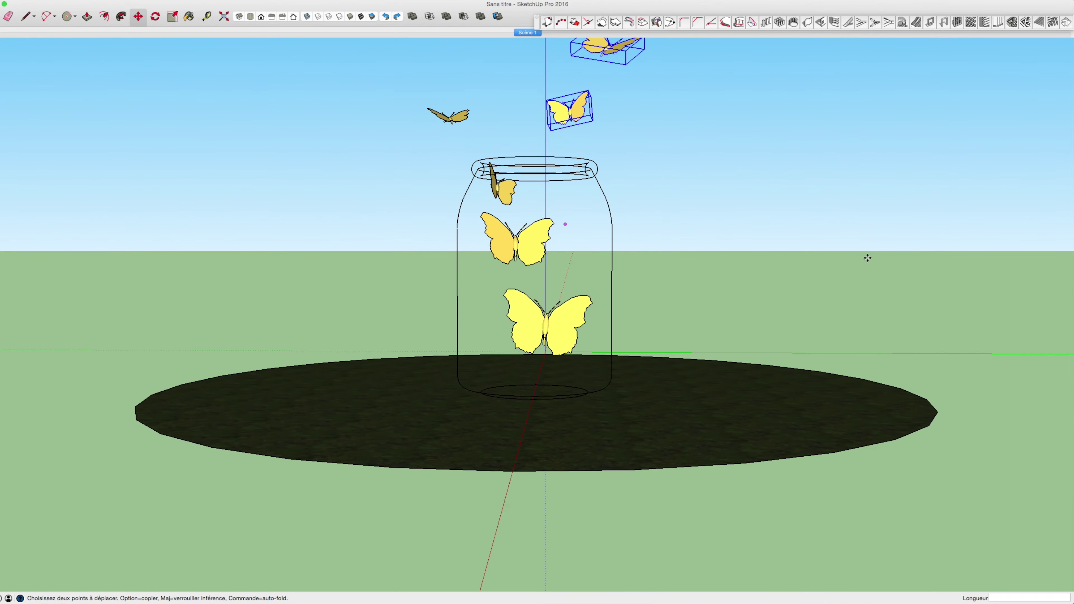
scroll(537, 296, down, 1)
text(20)
key(Return)
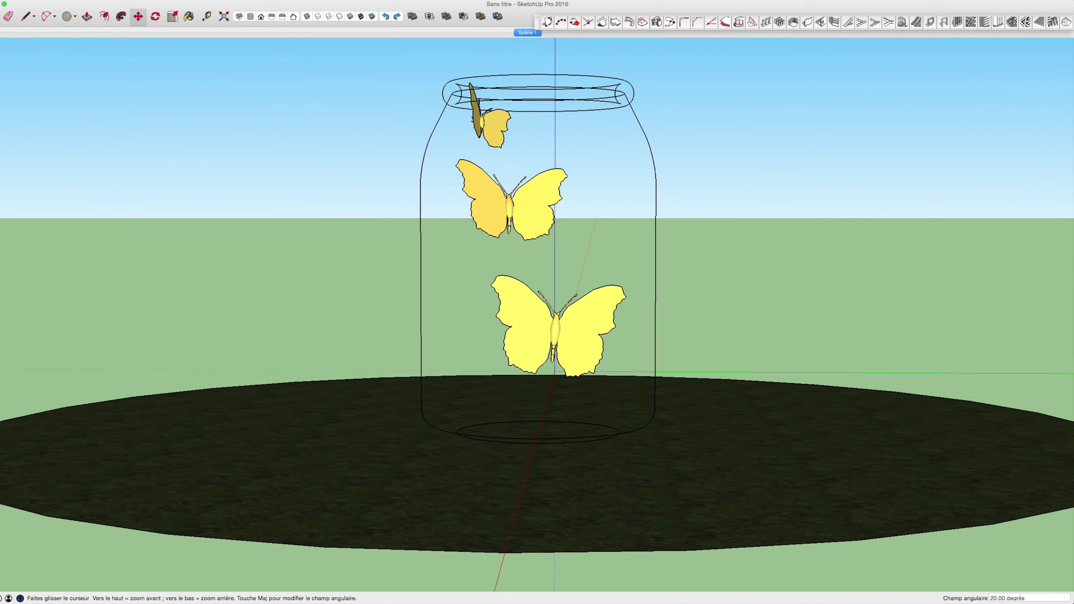
Orbit around the jar, re-level the camera and set down the two moved butterflies
scroll(514, 248, up, 2)
middle_drag(514, 248, 503, 315)
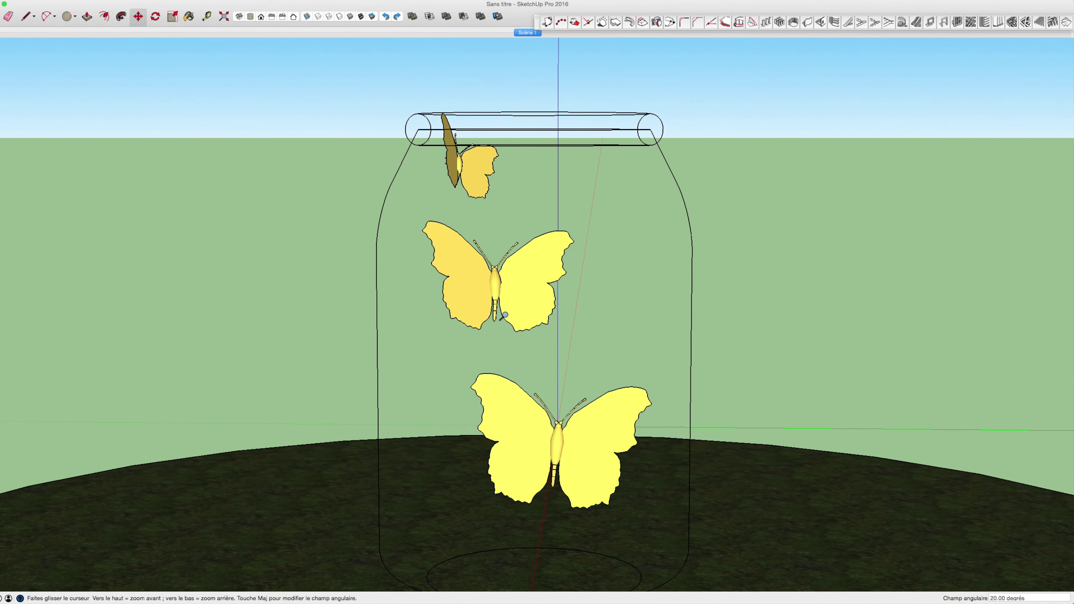
key(w)
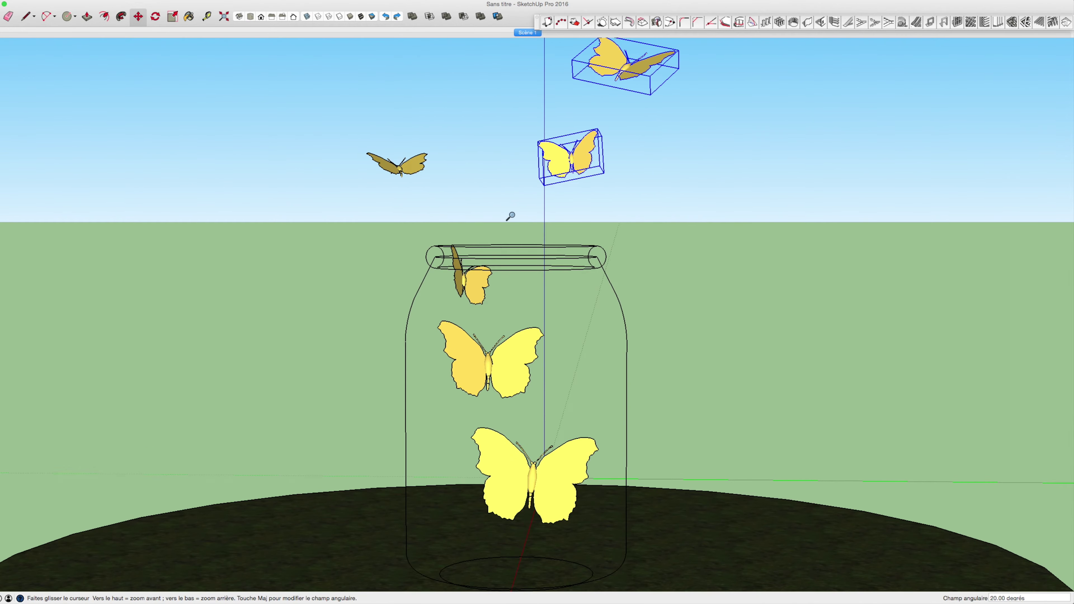
click(609, 134)
Move the top and left butterflies lower
key(q)
key(m)
click(625, 102)
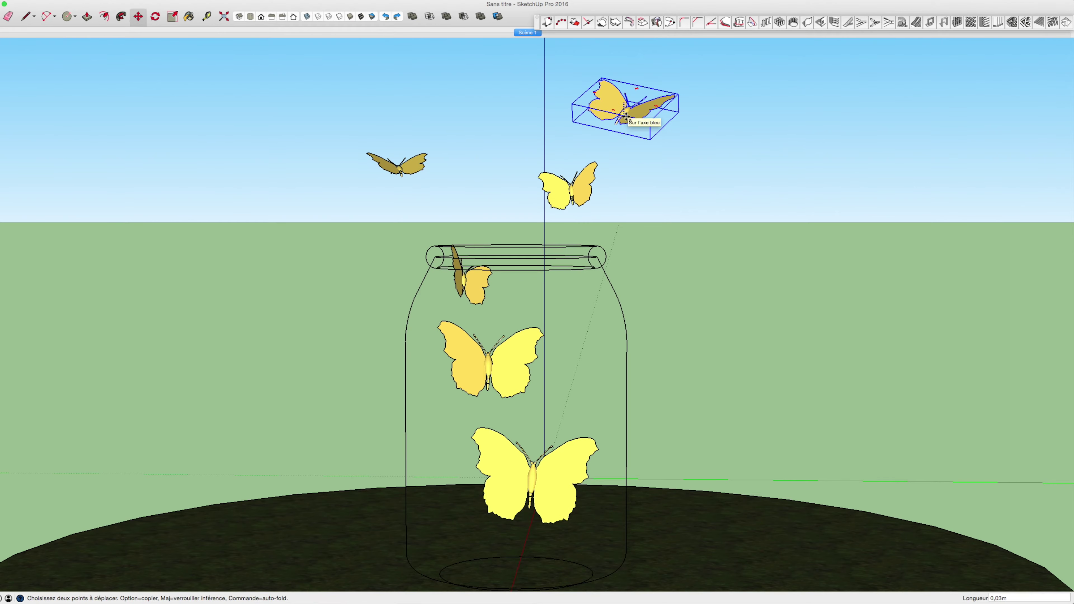
click(401, 174)
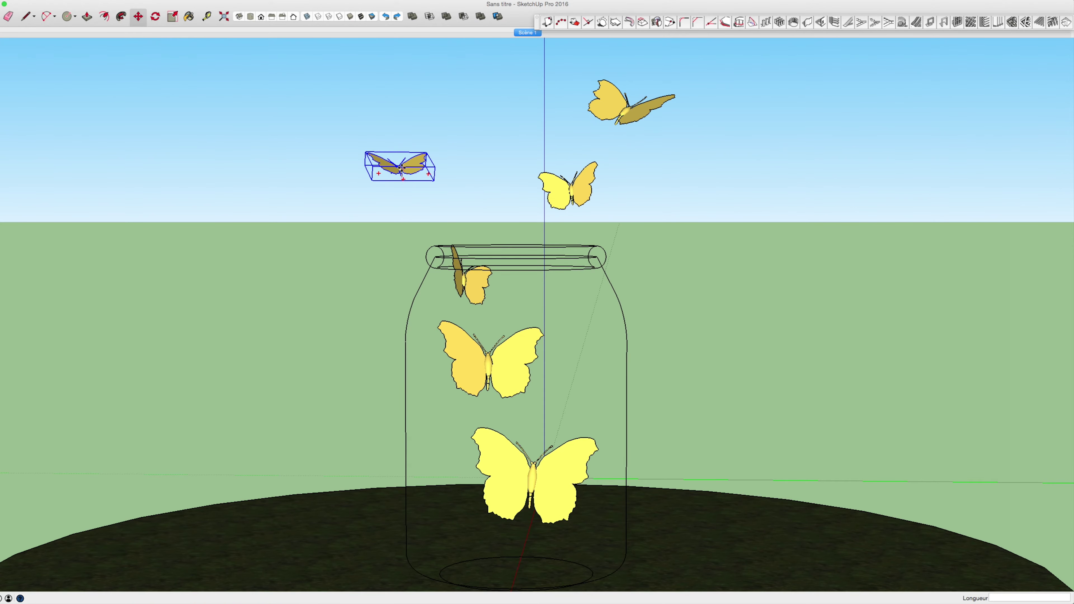
click(455, 170)
key(space)
Return to Scène 1, tilt the view and apply a 20° field of view showing the whole ground
click(519, 34)
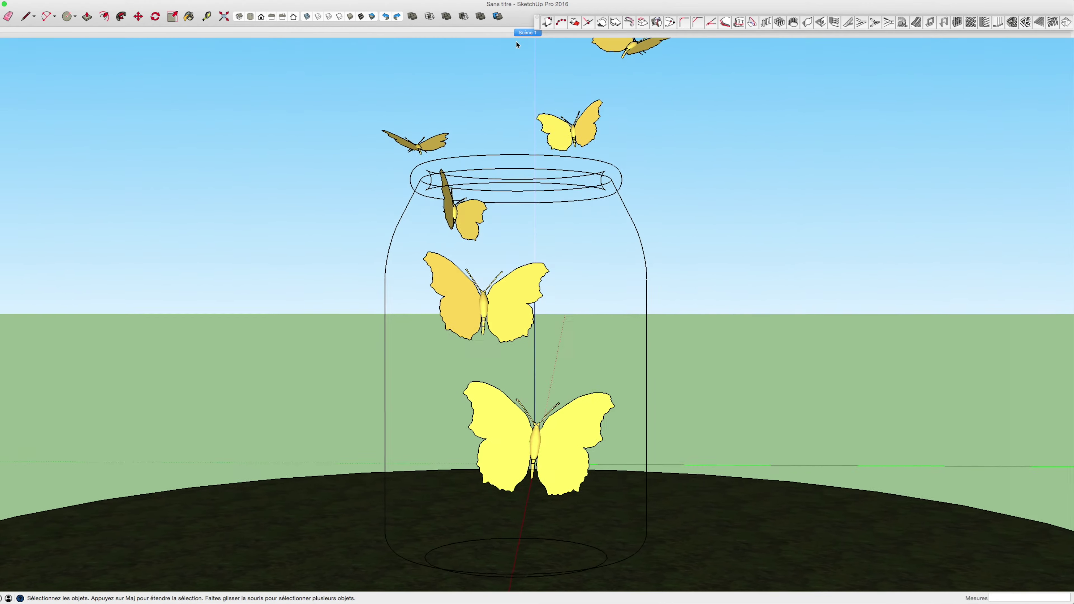
middle_drag(512, 128, 510, 143)
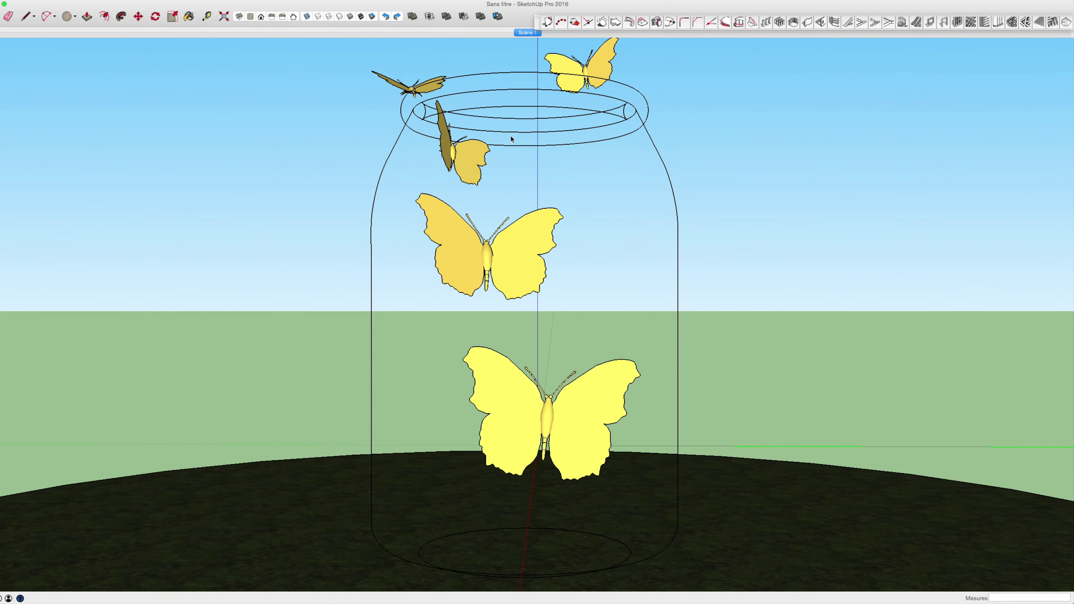
key(space)
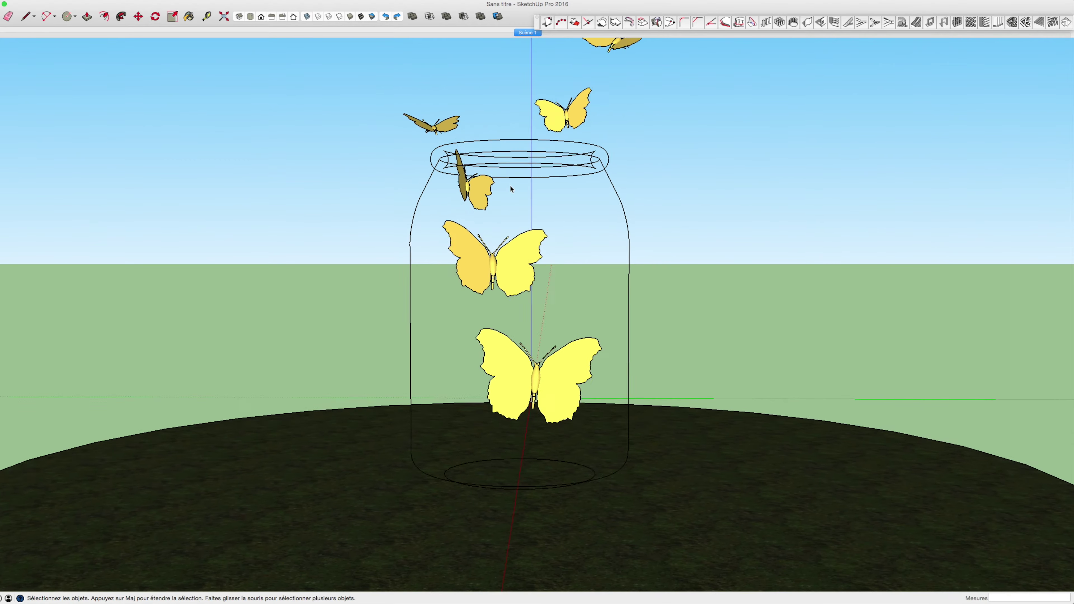
key(z)
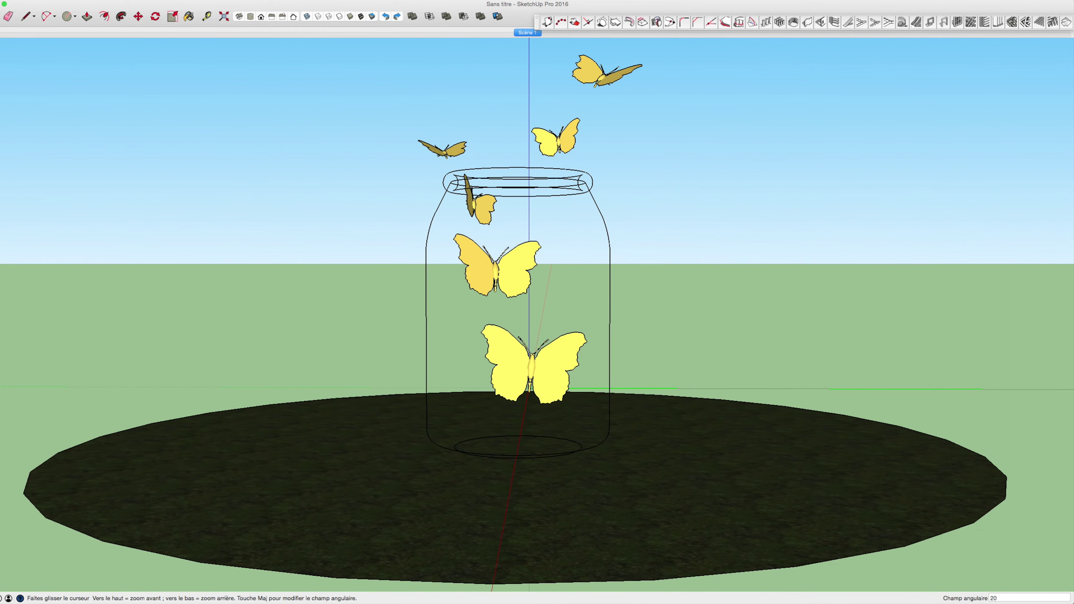
key(Return)
Add Scène 2 from a slightly closer jar view and open the V-Ray Option Editor
drag(496, 272, 496, 242)
click(105, 1)
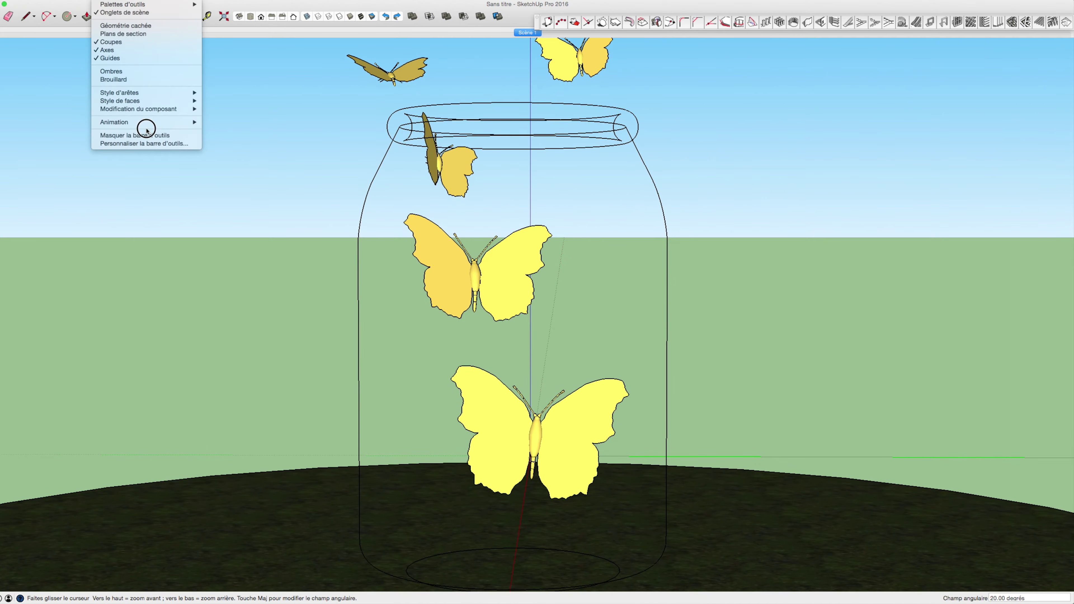
click(214, 120)
click(858, 120)
click(895, 123)
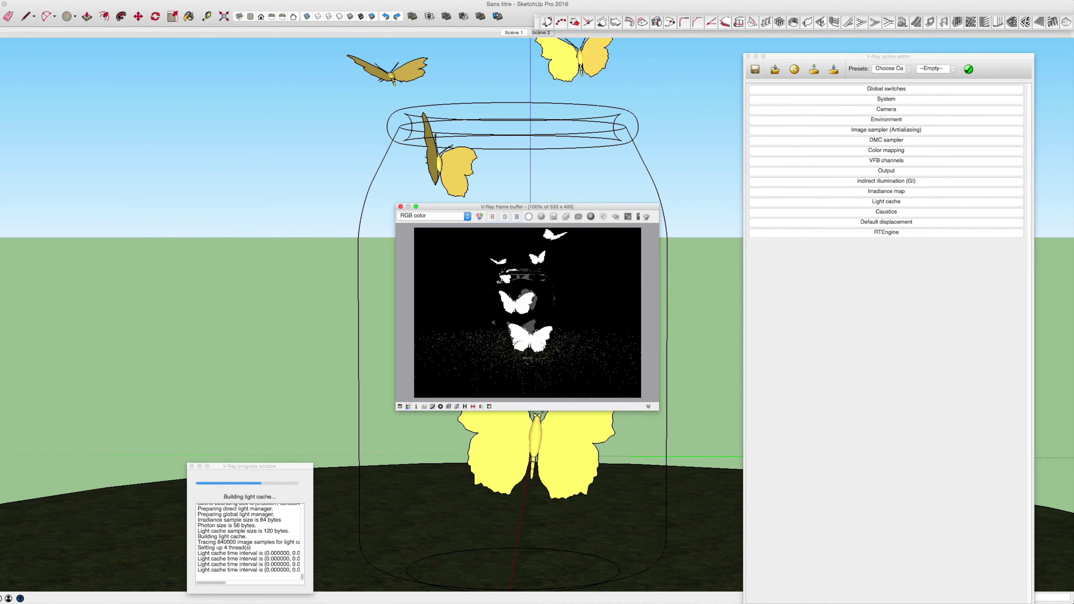
Shift the butterflies' glow colour to warmer orange (255, 210, 137) and re-render
key(Tab)
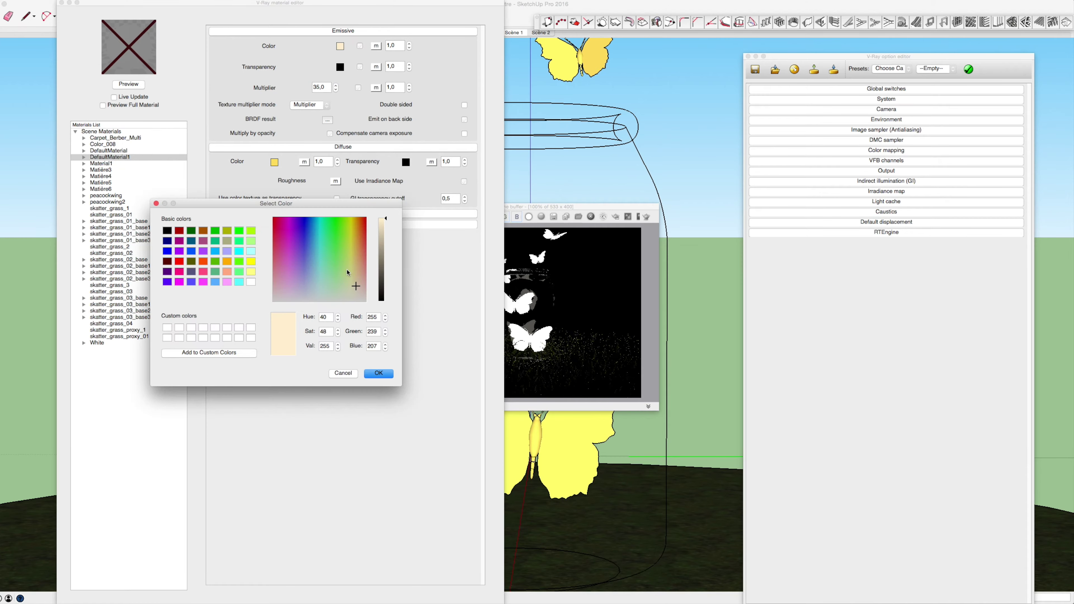
drag(355, 264, 356, 263)
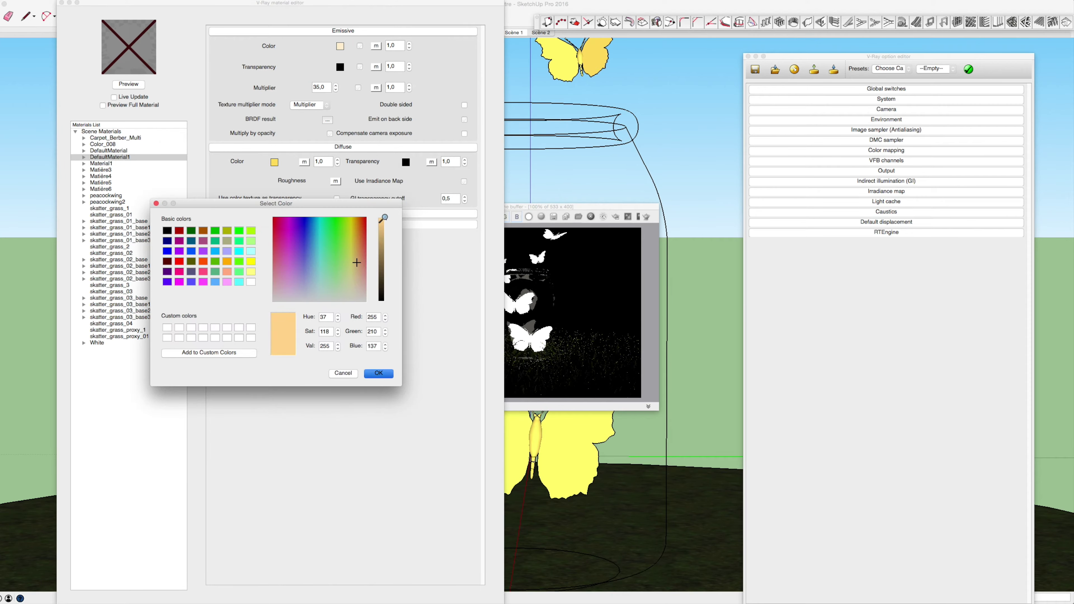
click(378, 373)
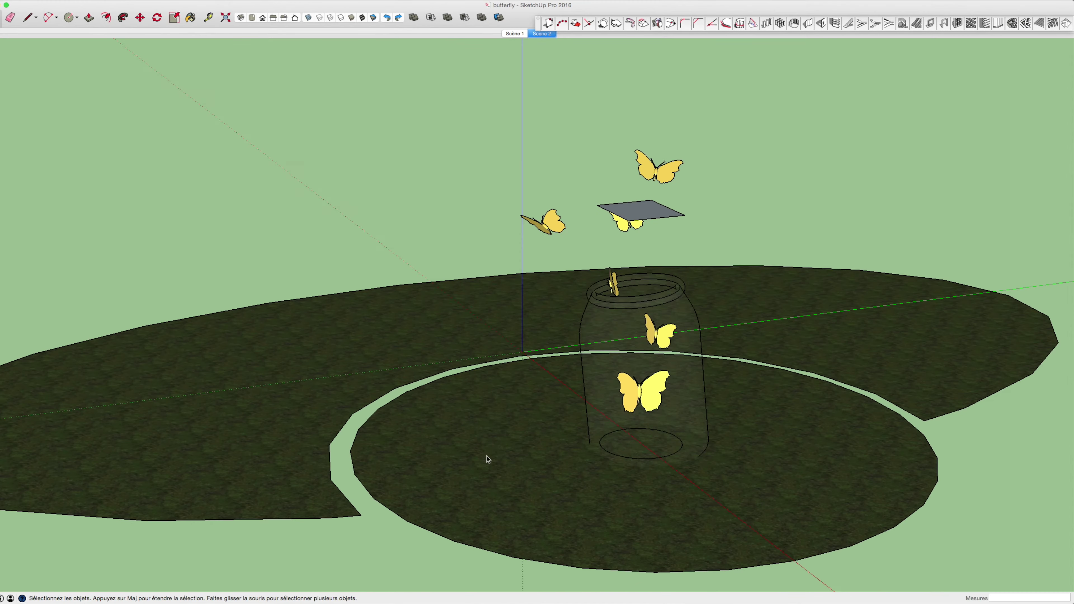
Delete the inner and outer ground discs, keeping the glass jar visible
key(Delete)
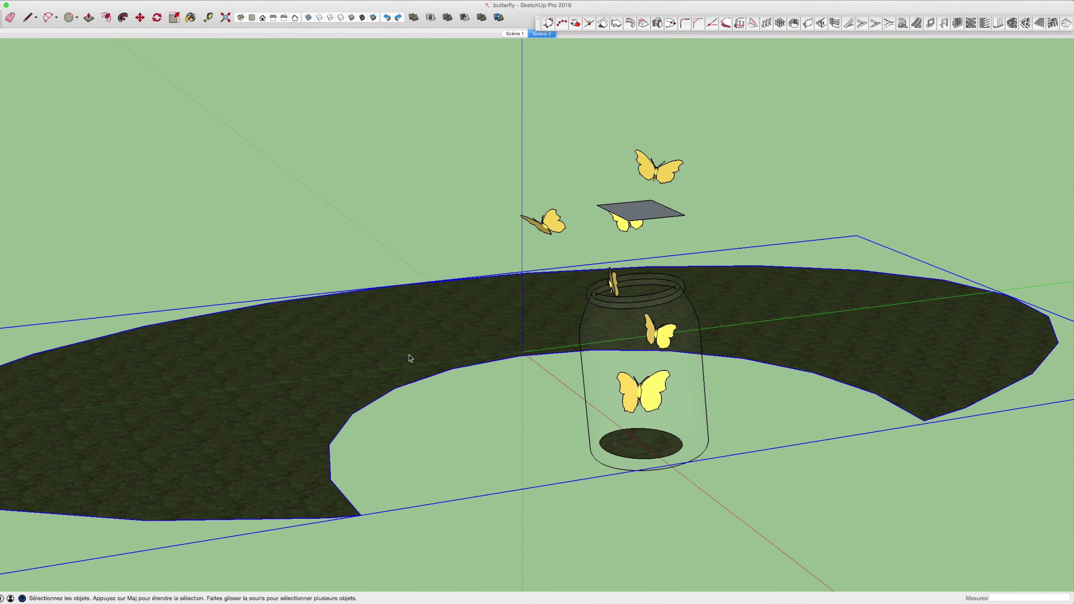
click(408, 356)
key(Delete)
click(633, 449)
right_click(633, 445)
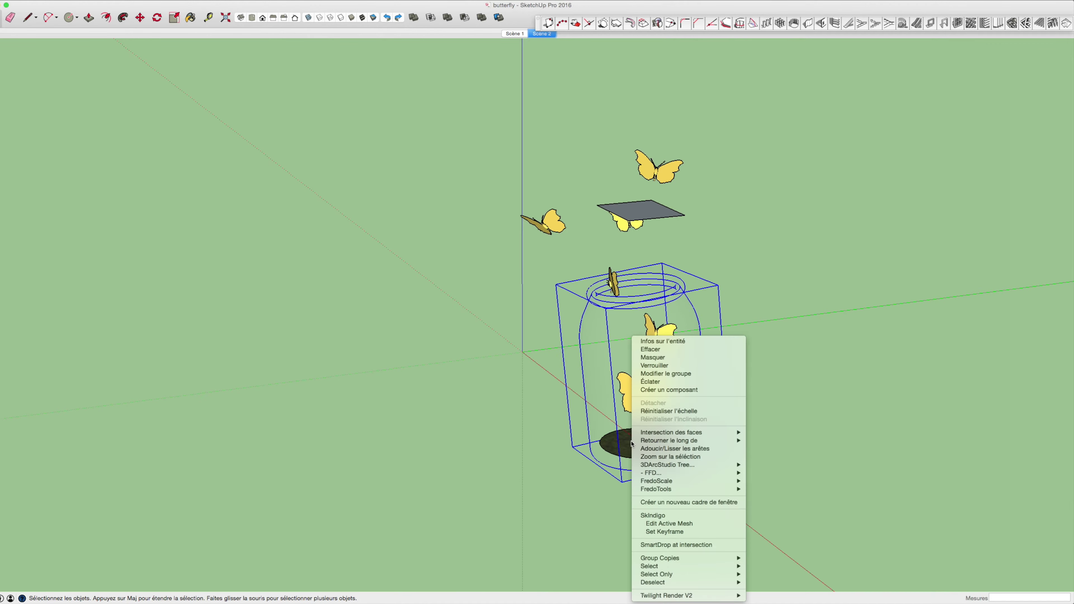
click(668, 361)
click(634, 450)
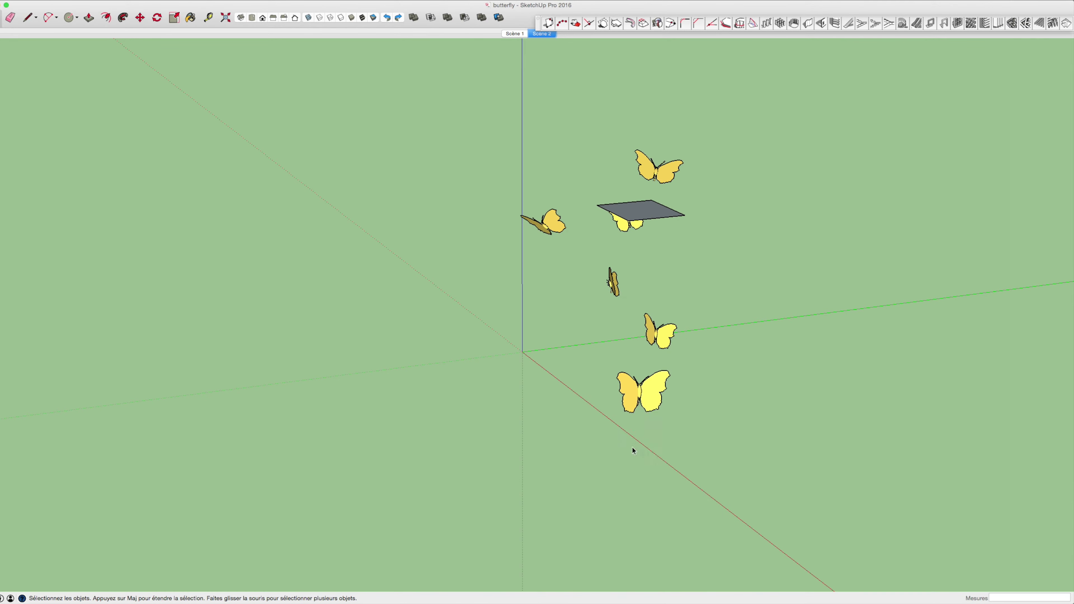
key(ctrl+z)
Draw a ground circle of radius 6,43m centred on the origin
scroll(592, 410, down, 2)
key(r)
scroll(484, 391, down, 2)
key(c)
click(520, 381)
click(319, 277)
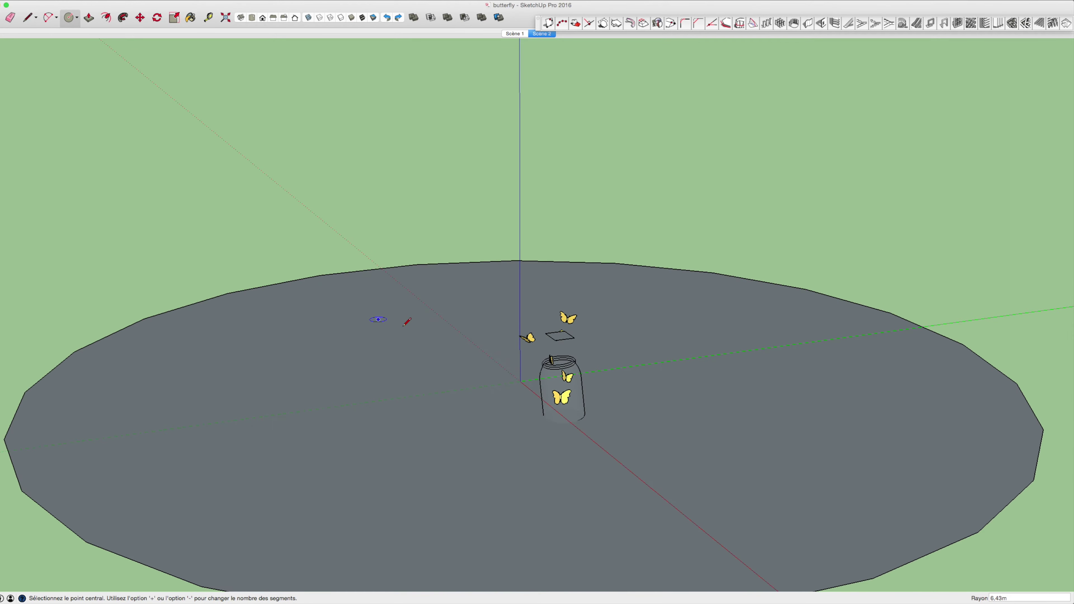
Apply the grass DefaultMaterial to the new ground face
right_click(742, 312)
click(794, 388)
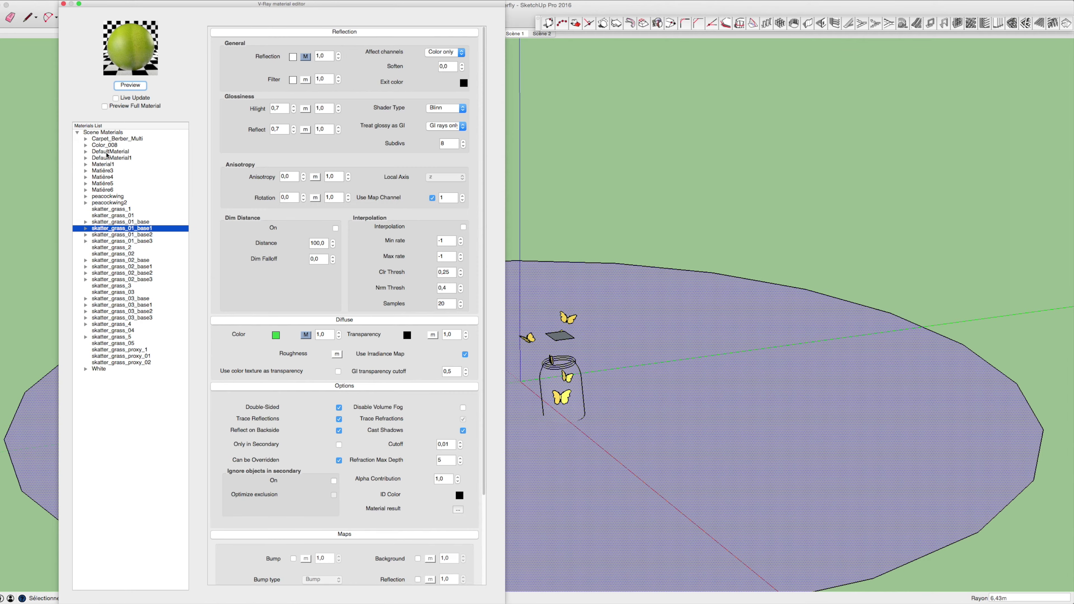
click(107, 151)
click(128, 86)
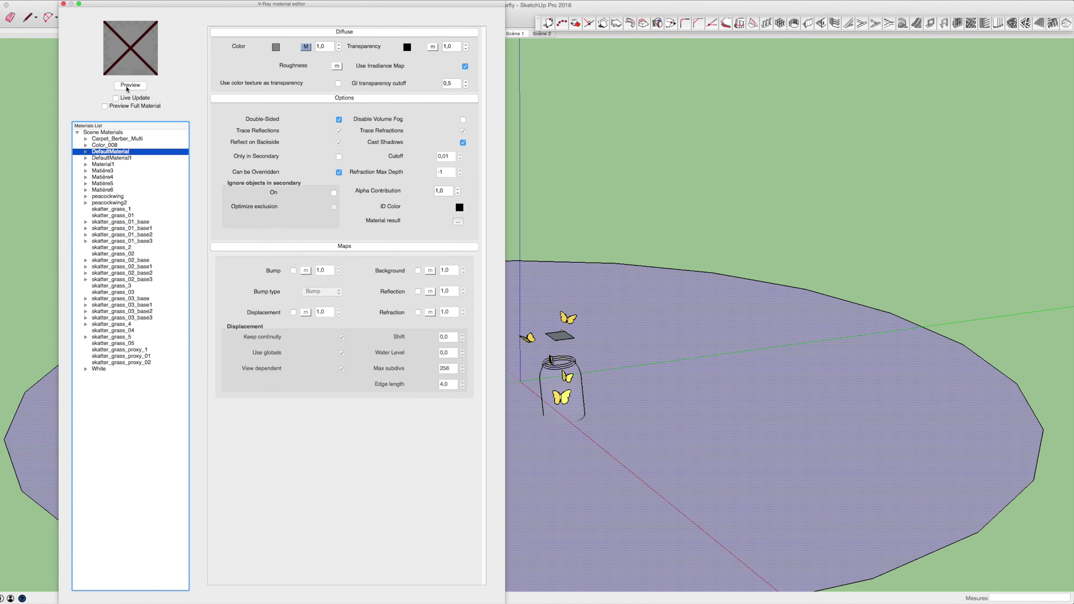
right_click(114, 152)
click(169, 203)
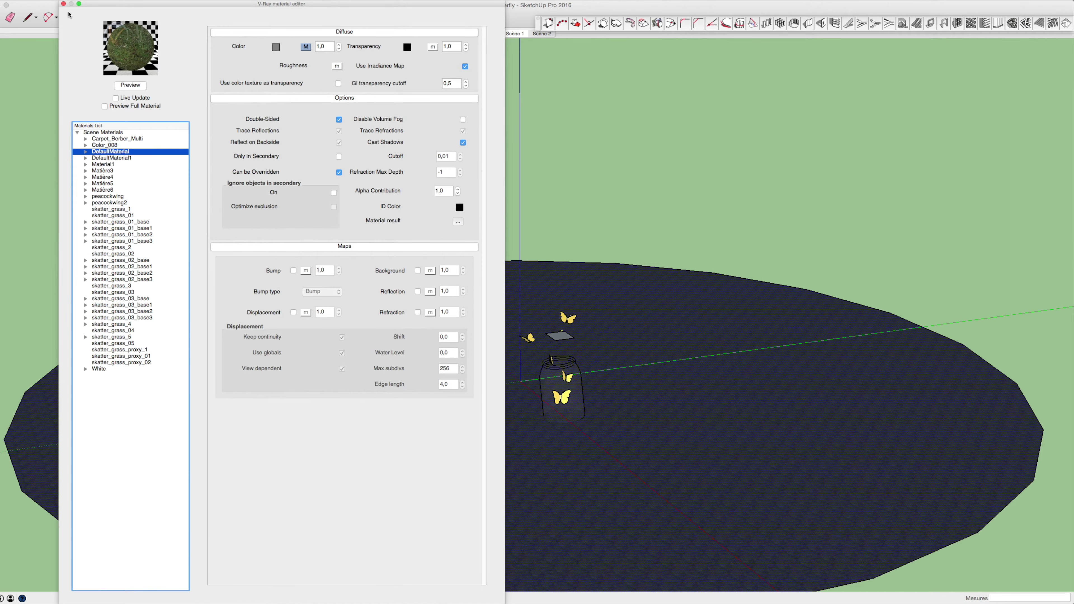
click(64, 4)
key(space)
click(446, 402)
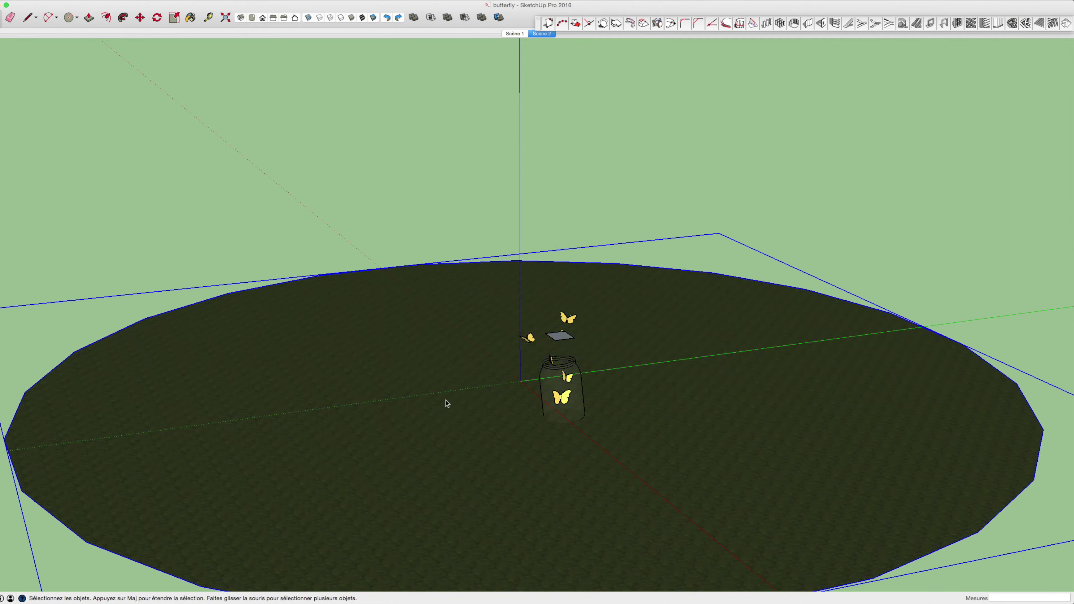
Delete the Skatter 3 and Skatter 4 scatters from the Skatter list
scroll(446, 403, up, 3)
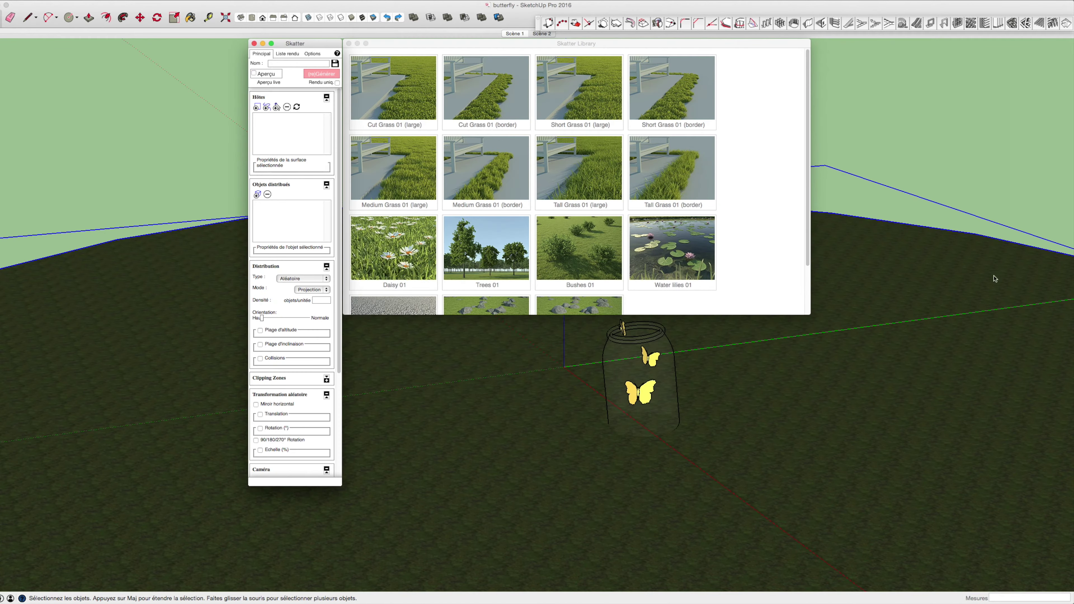
click(287, 53)
click(264, 75)
click(592, 187)
click(276, 76)
click(582, 189)
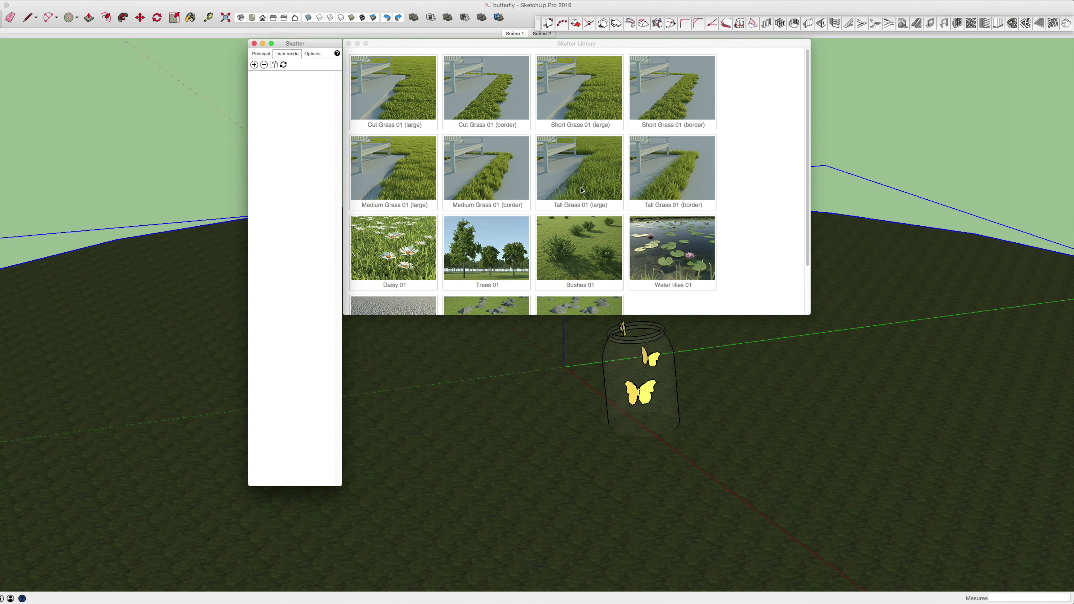
Scatter Tall Grass 01 (large) with the ground as host surface
click(581, 189)
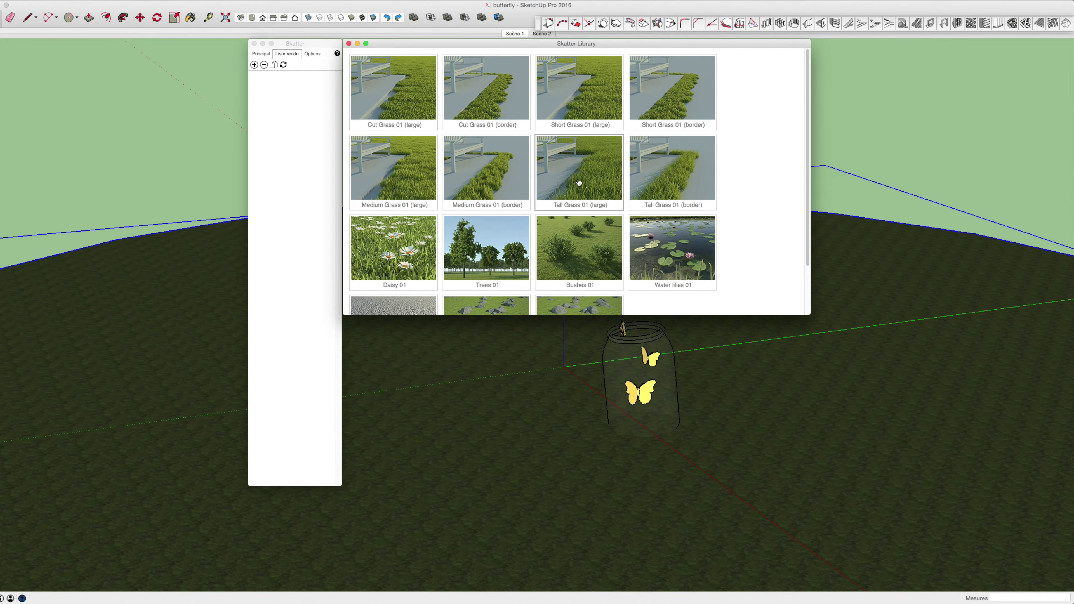
click(579, 183)
click(589, 218)
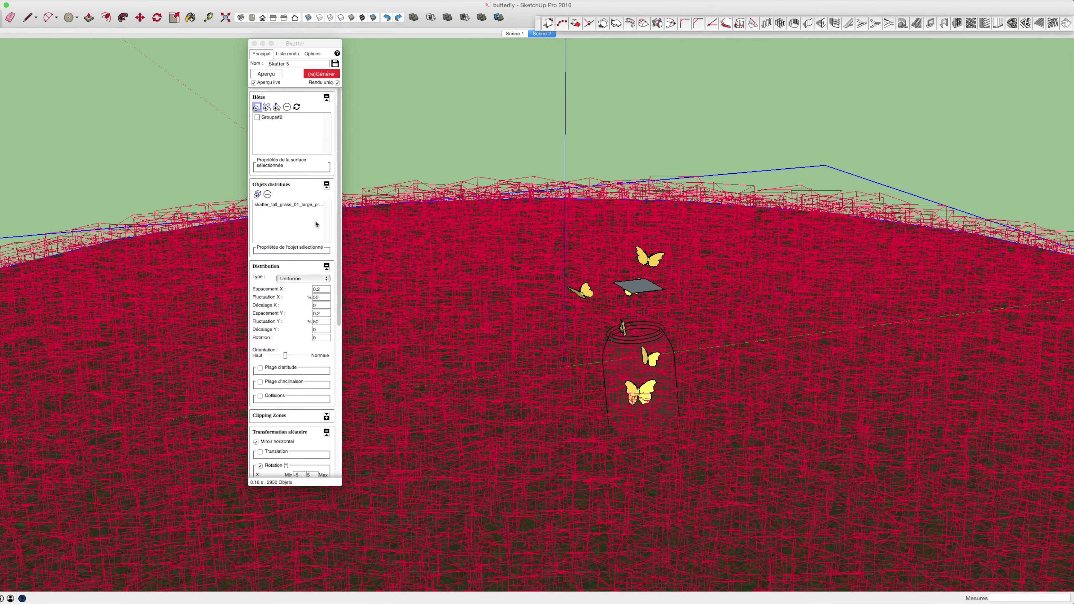
Add the jar group (Groupe#1) as a Skatter clipping zone for the grass
scroll(313, 253, down, 5)
scroll(309, 273, down, 2)
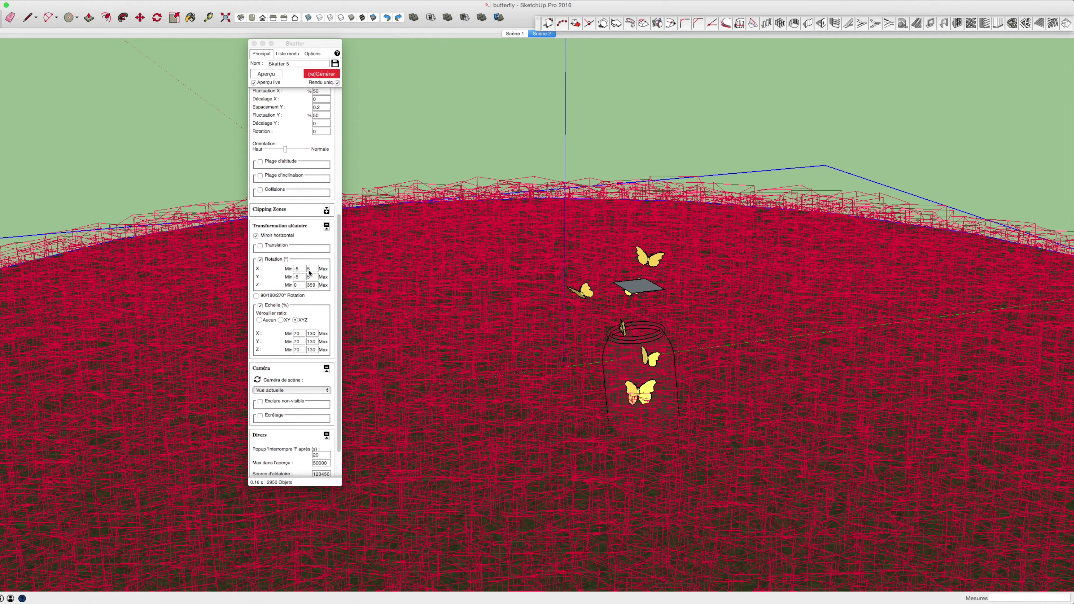
scroll(309, 273, down, 2)
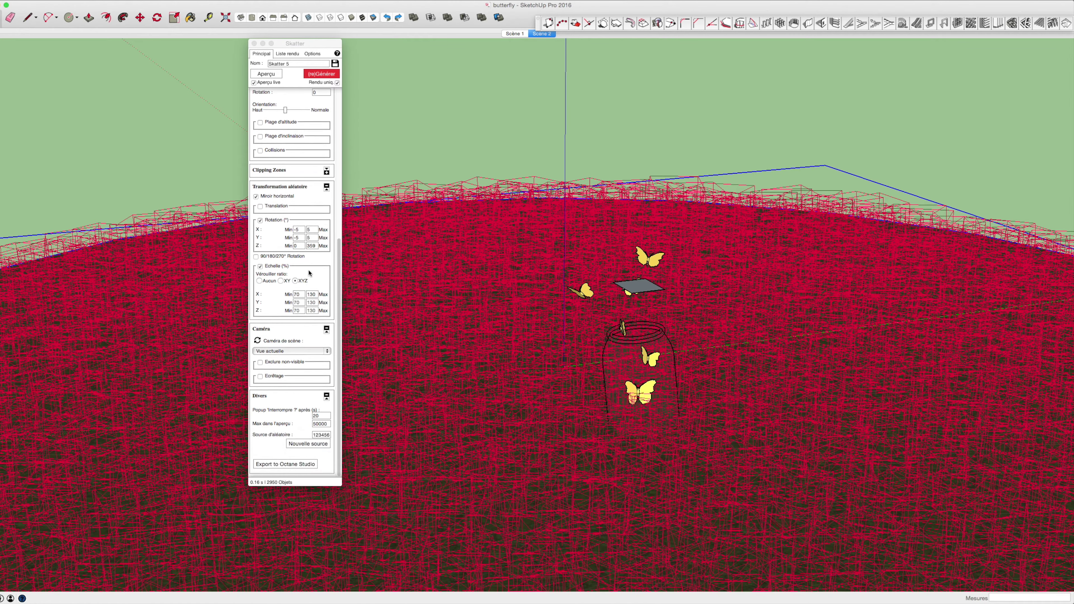
click(327, 171)
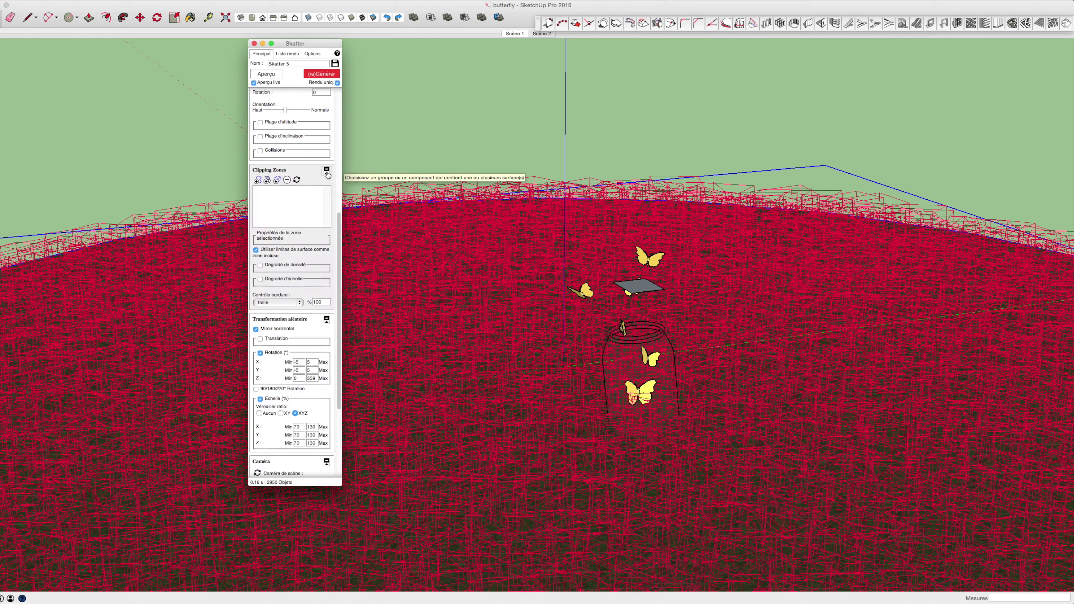
click(278, 183)
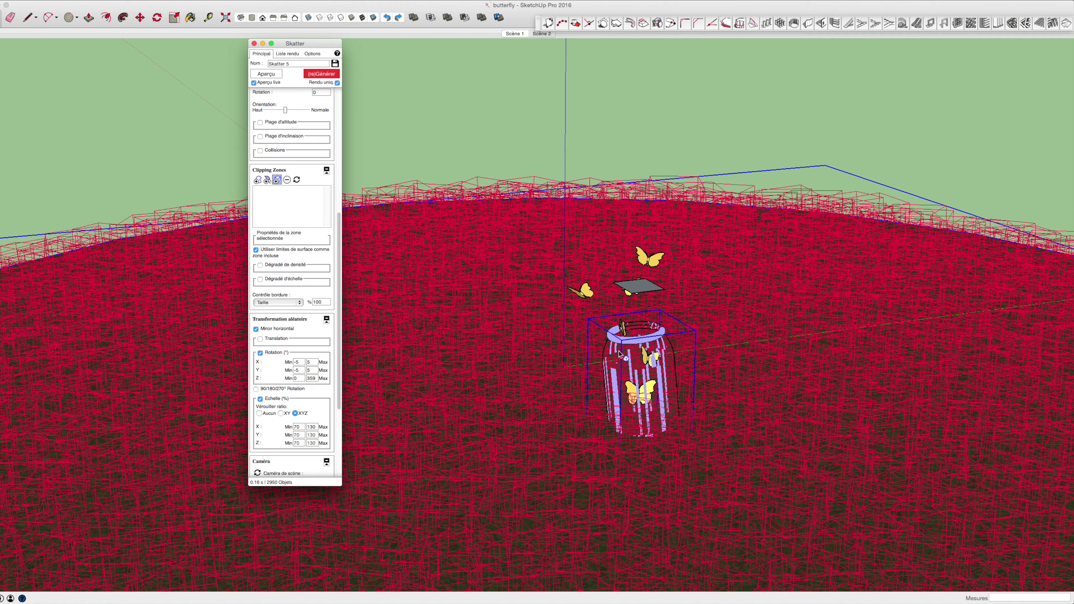
click(571, 339)
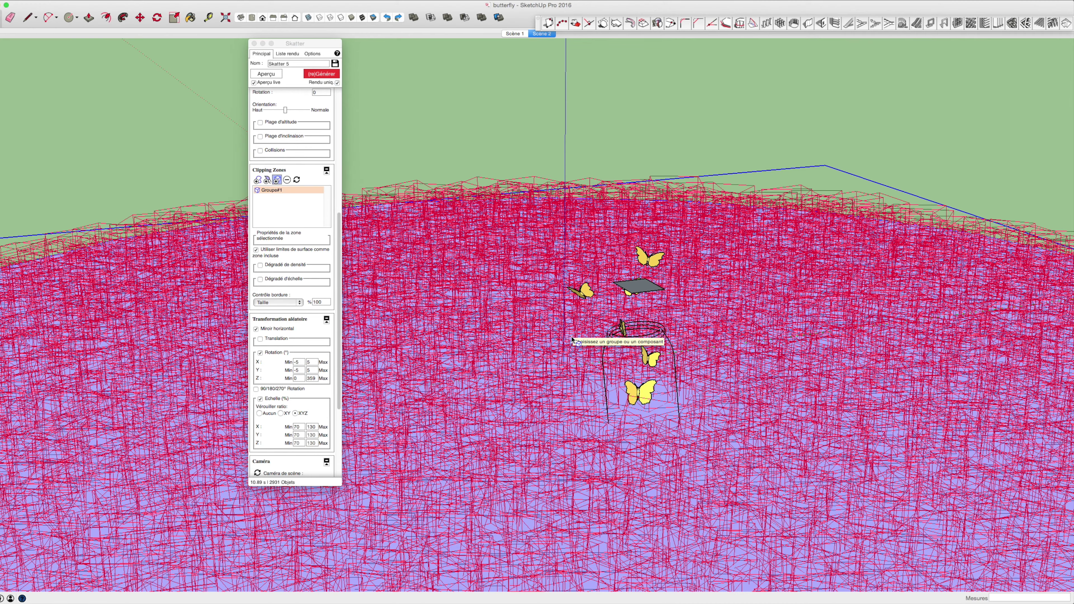
Return to the Scène 2 camera view
scroll(571, 339, up, 5)
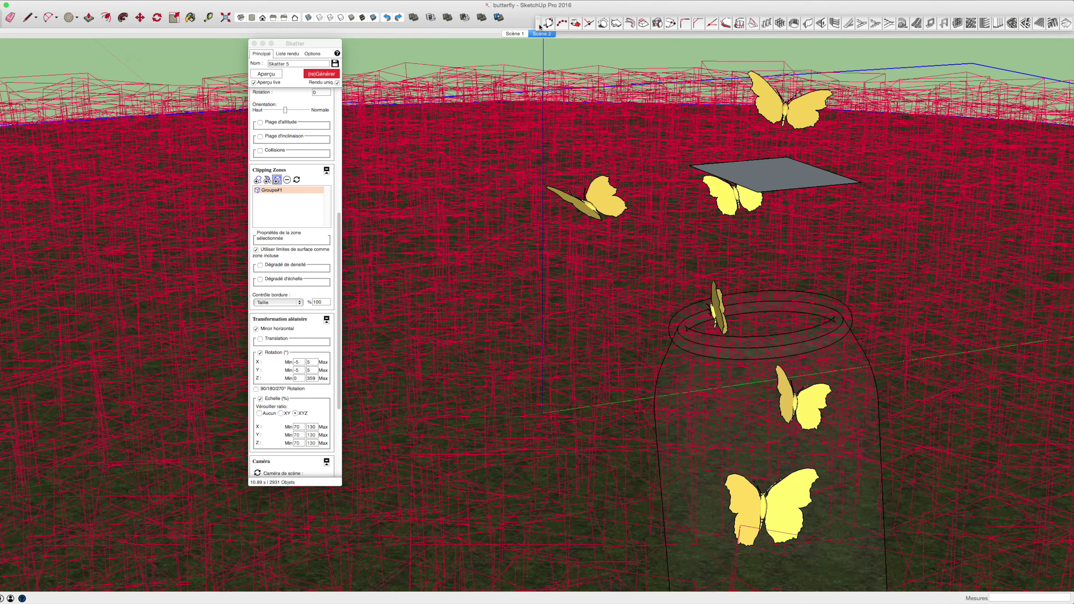
click(254, 44)
click(588, 184)
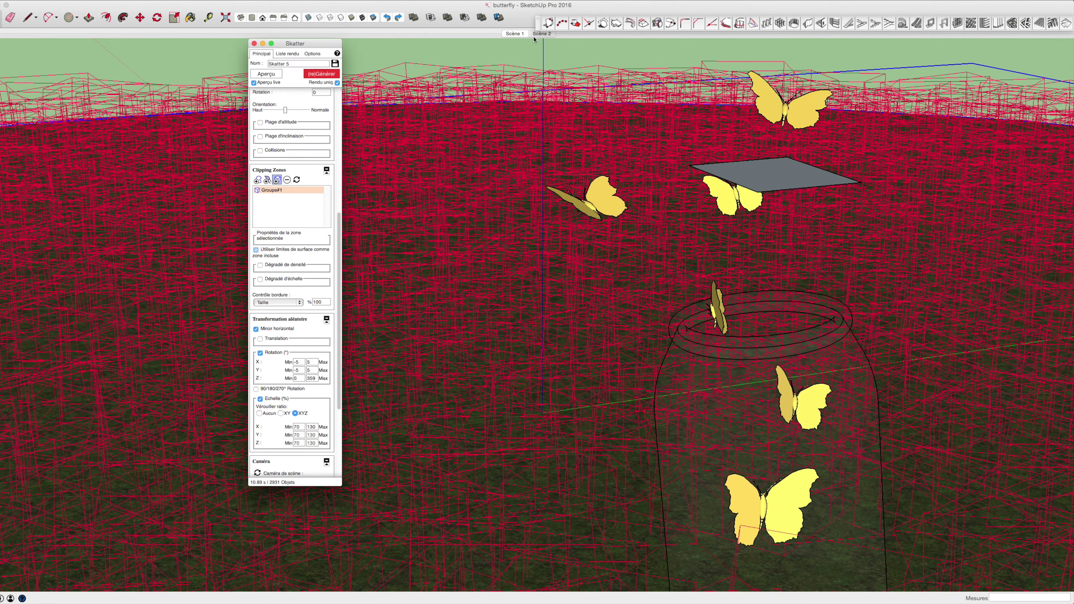
click(535, 34)
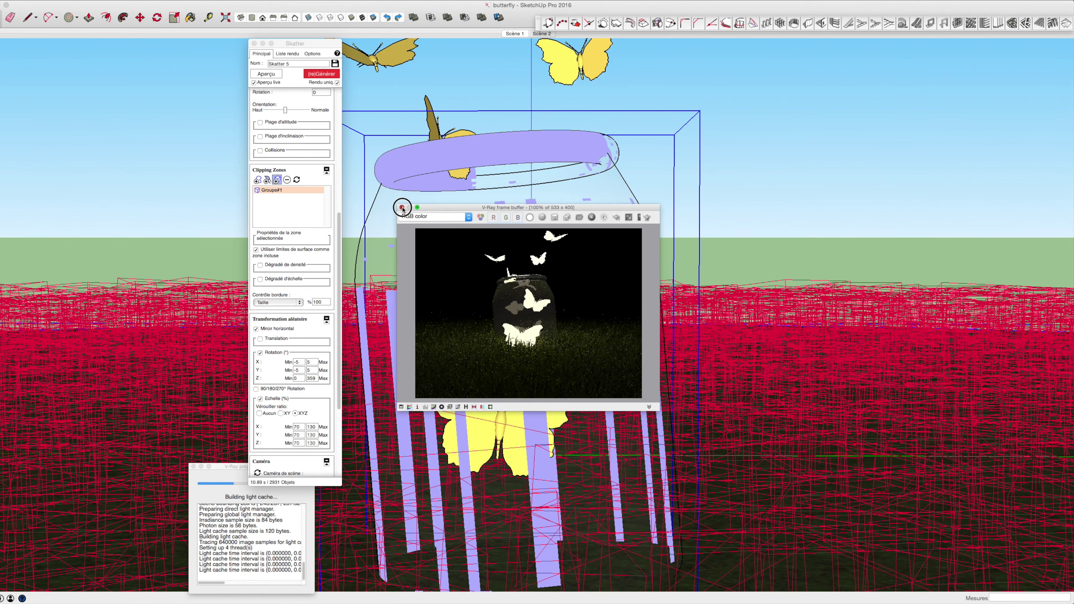
Bring the SketchUp model window back in front of the finished V-Ray render
click(68, 16)
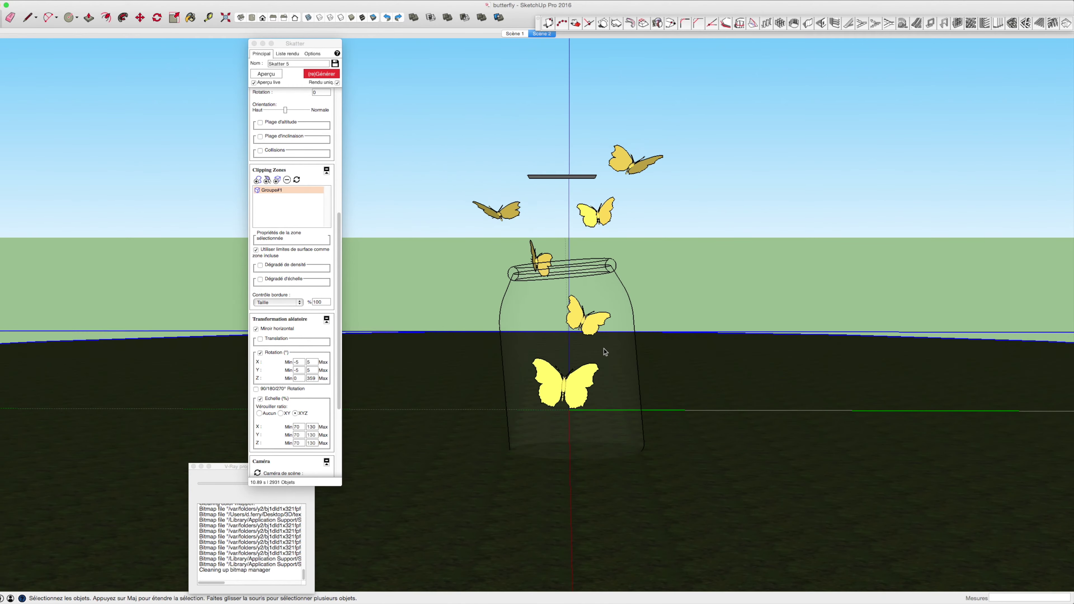
Scale the jar and butterflies about 1.4 times and shift them up and left
click(286, 58)
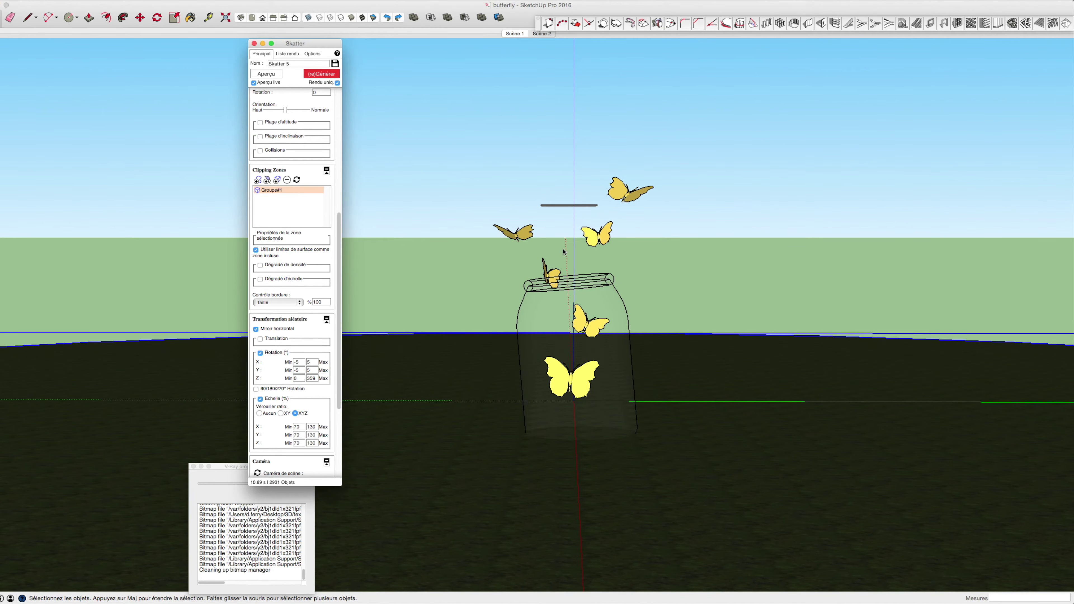
drag(462, 151, 697, 423)
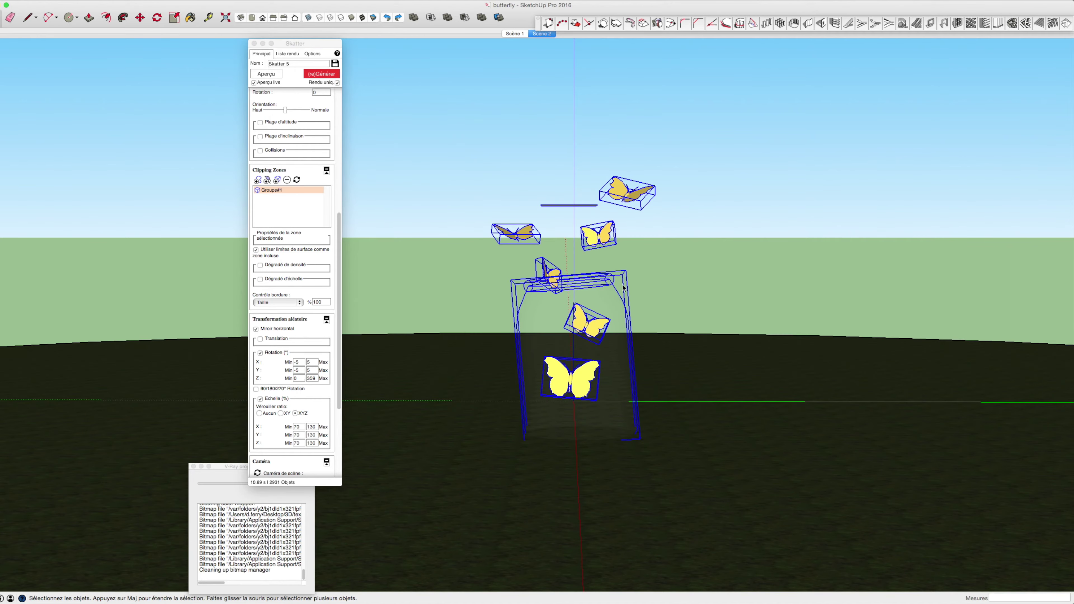
key(s)
drag(658, 172, 787, 91)
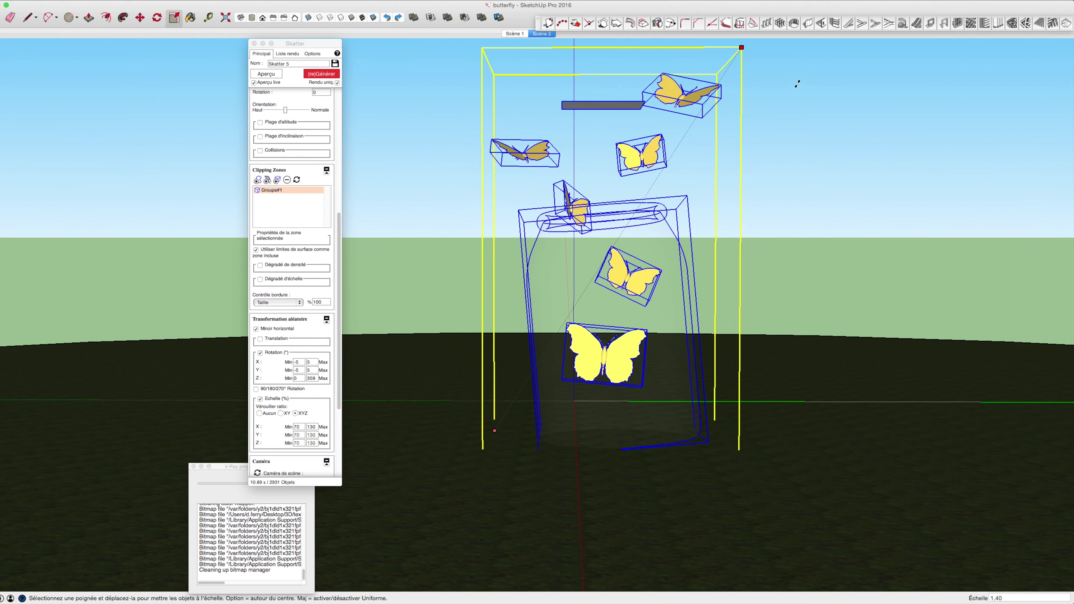
key(m)
drag(630, 261, 610, 257)
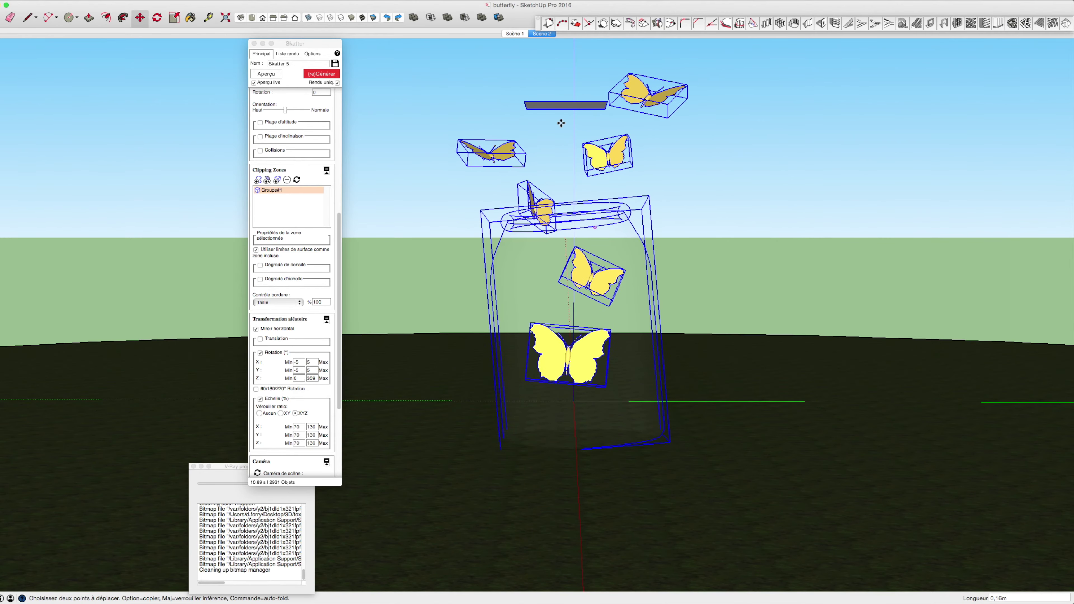
Zoom in on the butterflies, then pull the view back to frame the jar
scroll(610, 257, up, 3)
scroll(625, 244, up, 2)
scroll(625, 245, up, 3)
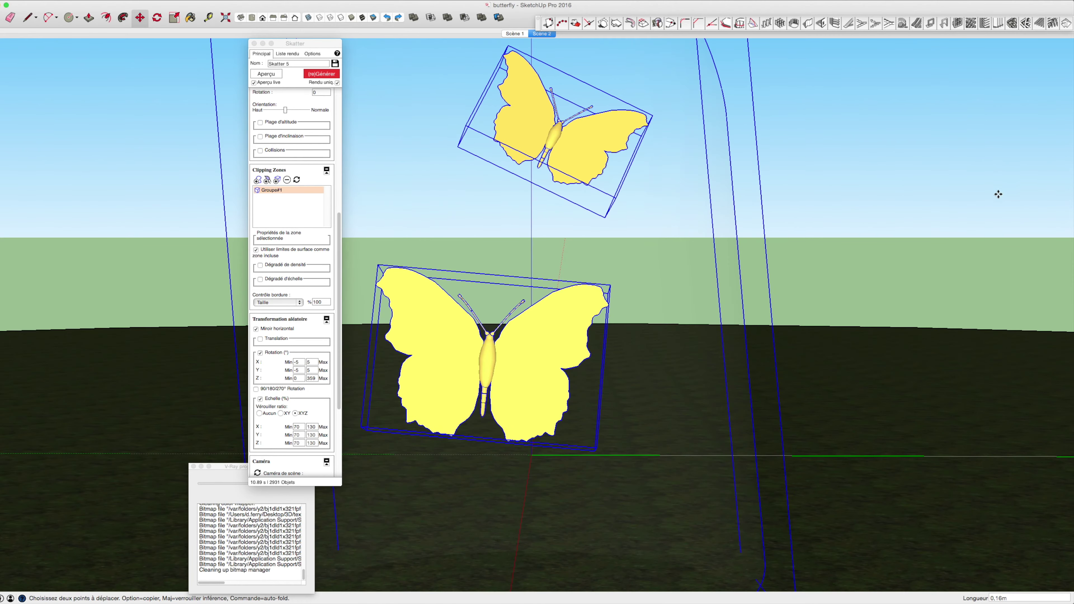
key(z)
drag(444, 221, 455, 288)
mouse_move(459, 296)
middle_down()
mouse_move(483, 310)
mouse_move(492, 257)
middle_up()
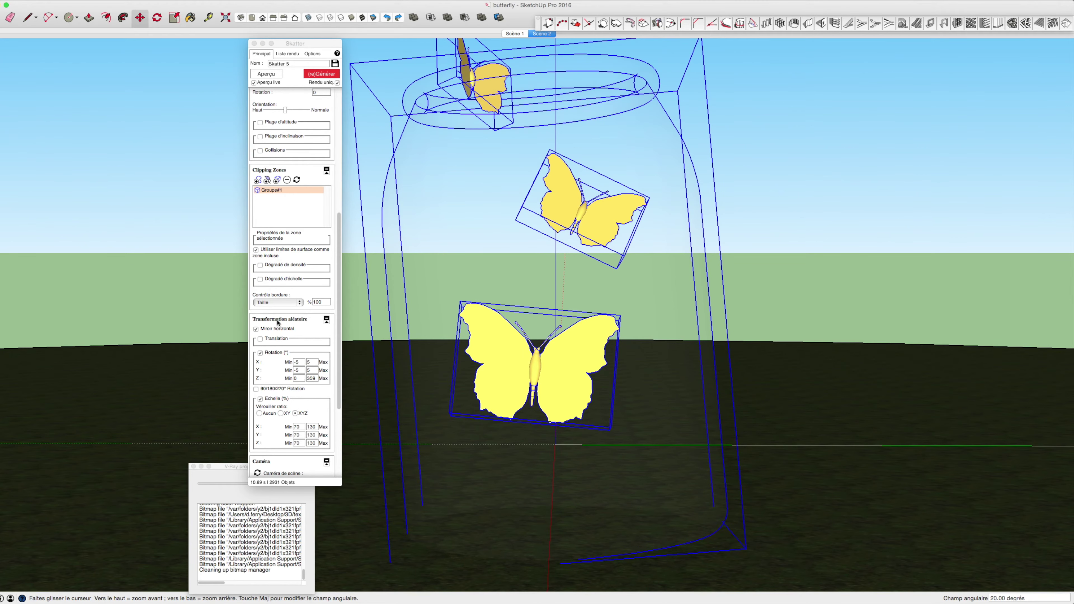
click(277, 192)
Remove the outdated jar clipping zone Groupe#1 from Skatter
click(287, 180)
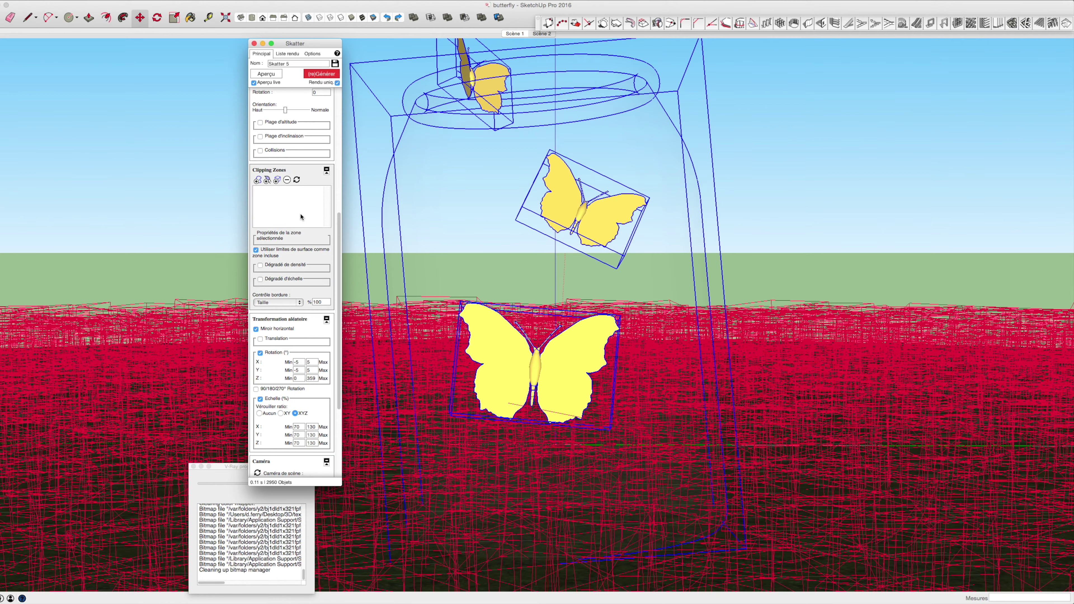
click(276, 181)
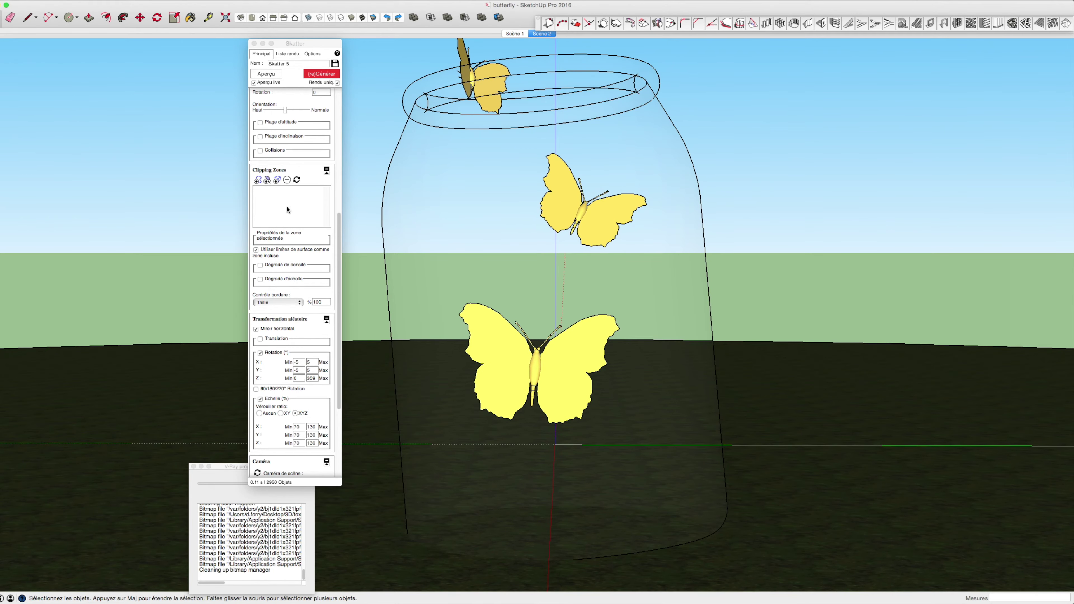
click(289, 209)
Reopen Skatter 5 from Liste rendu for editing, confirming with Oui
click(289, 59)
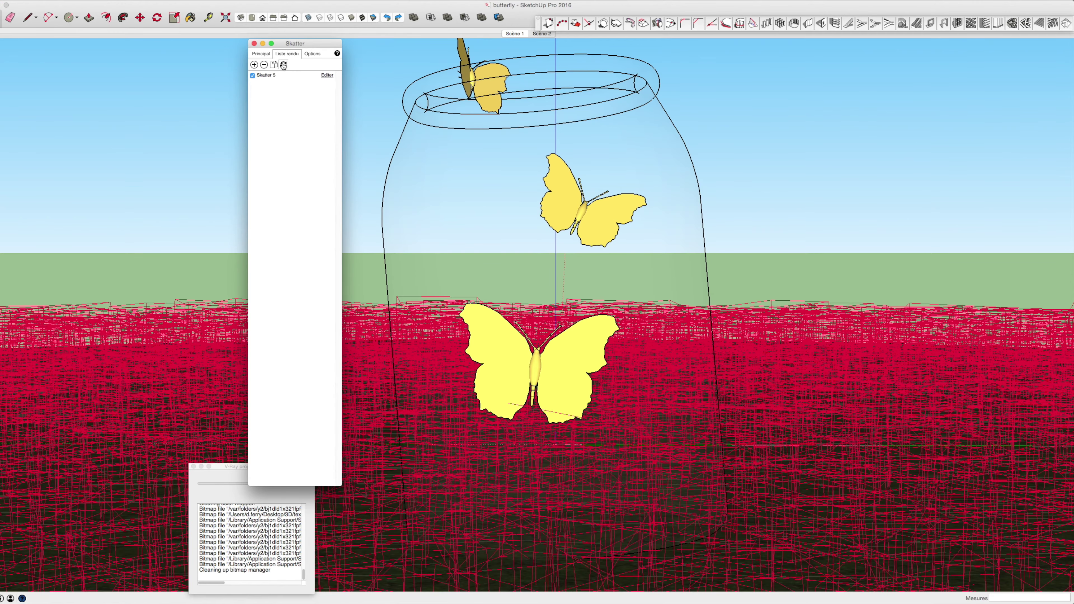
click(325, 76)
click(586, 186)
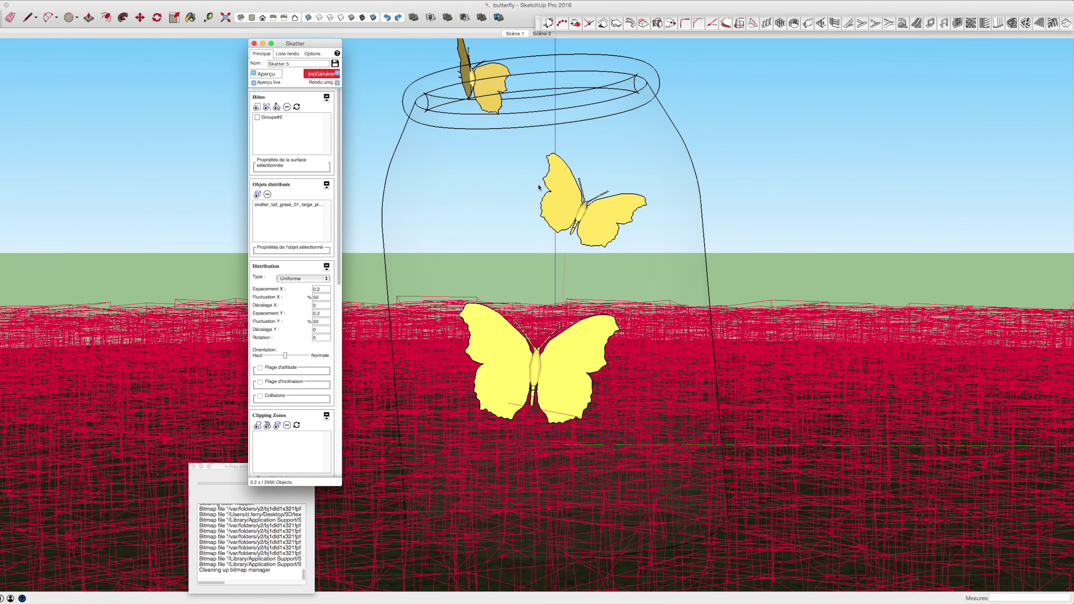
click(277, 425)
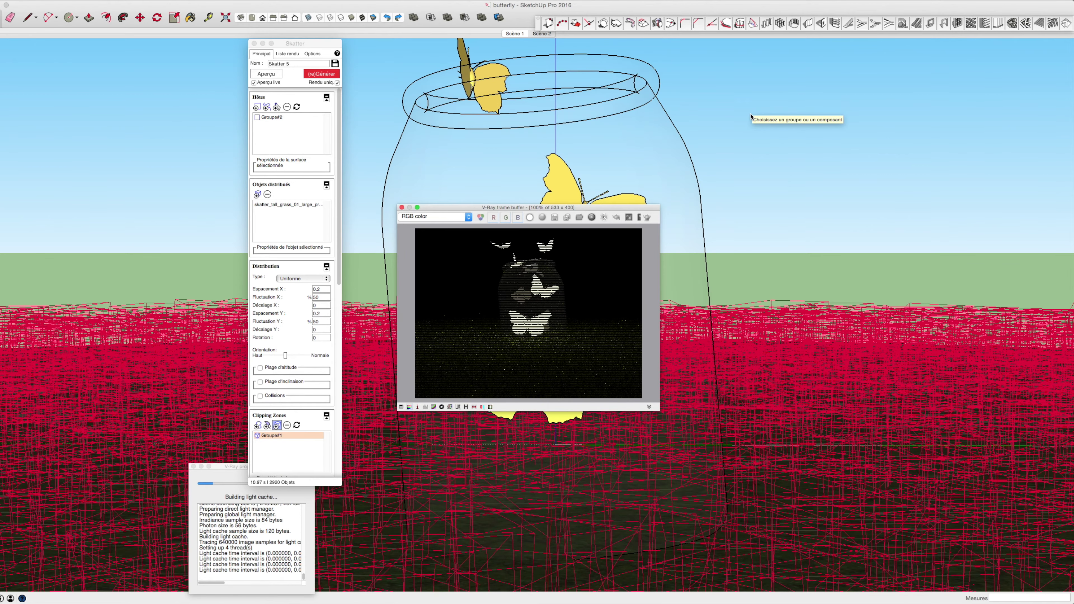
Walk the camera toward the jar, zoom in slightly, and close the finished render
mouse_move(751, 118)
mouse_down()
mouse_move(744, 254)
mouse_move(747, 165)
mouse_up()
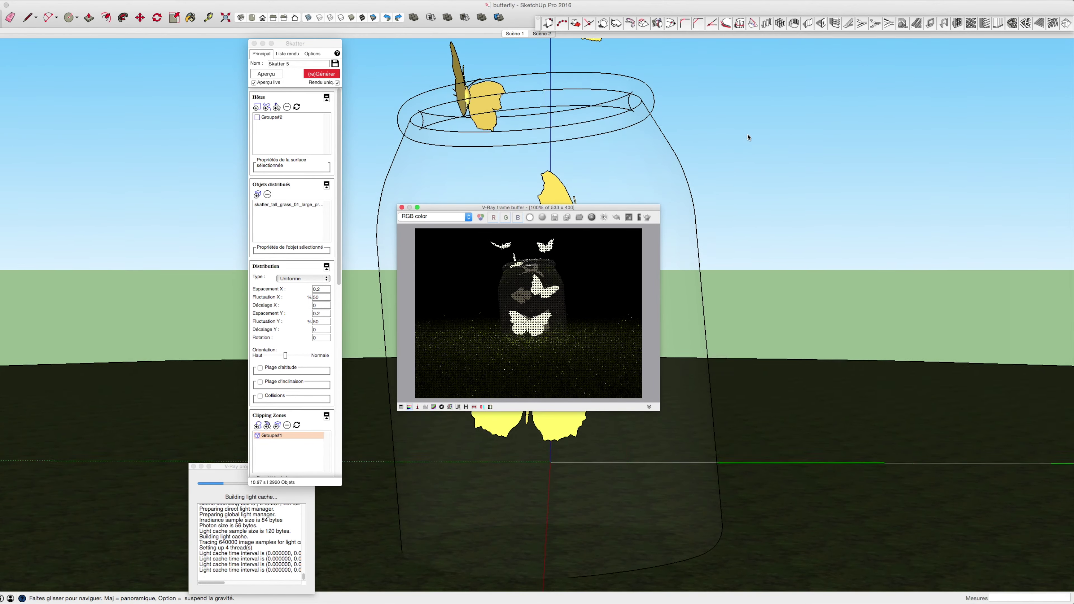
key(z)
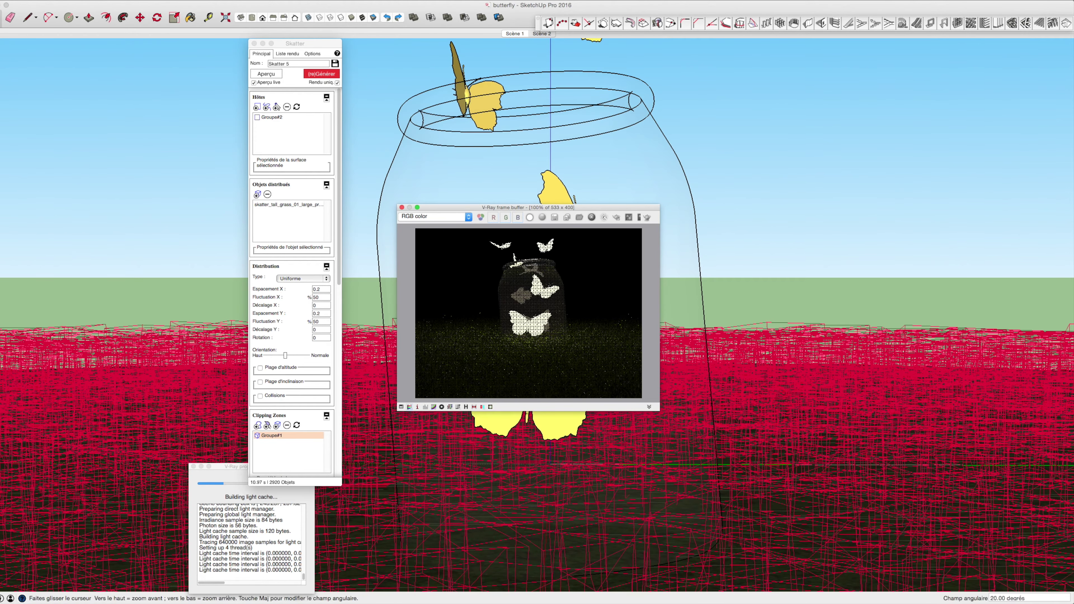
mouse_move(890, 288)
mouse_down()
mouse_move(886, 261)
mouse_move(890, 279)
mouse_up()
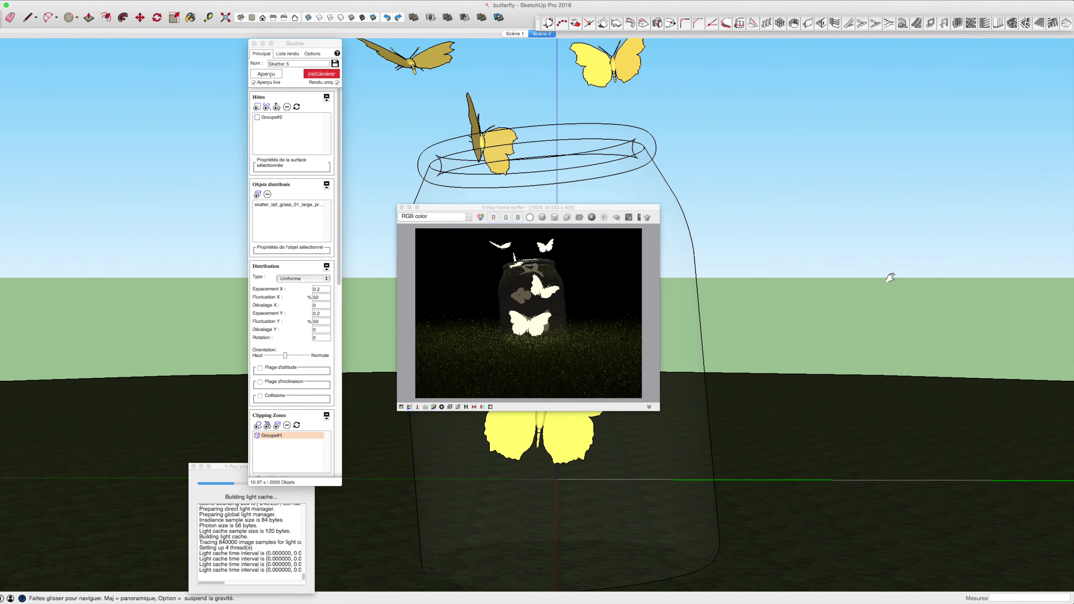
click(402, 207)
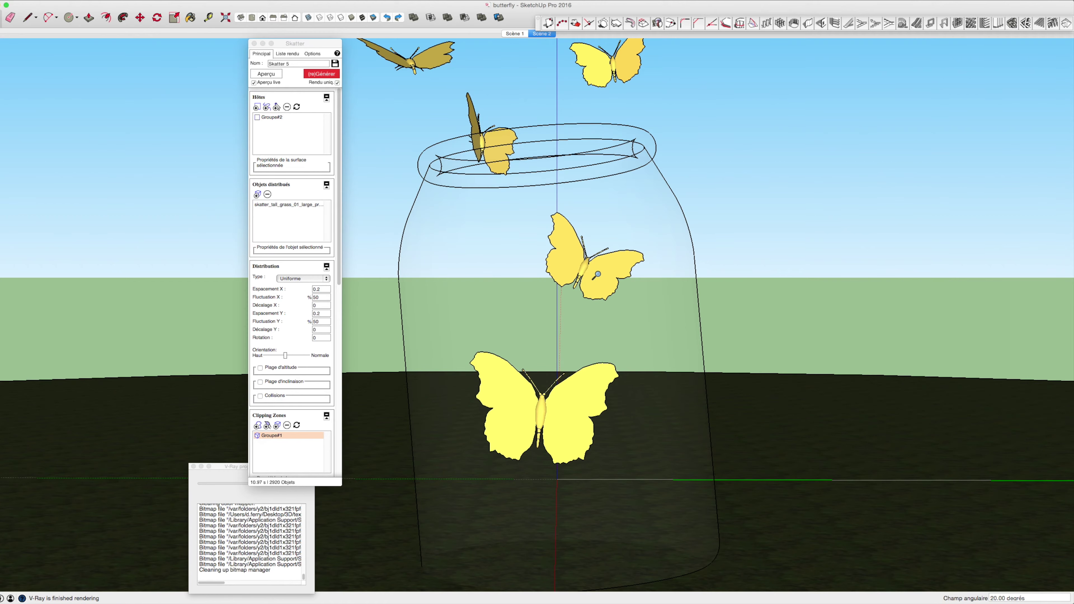
key(z)
right_click(534, 39)
Update Scène 2 to the current view and move the render window to the right
click(563, 69)
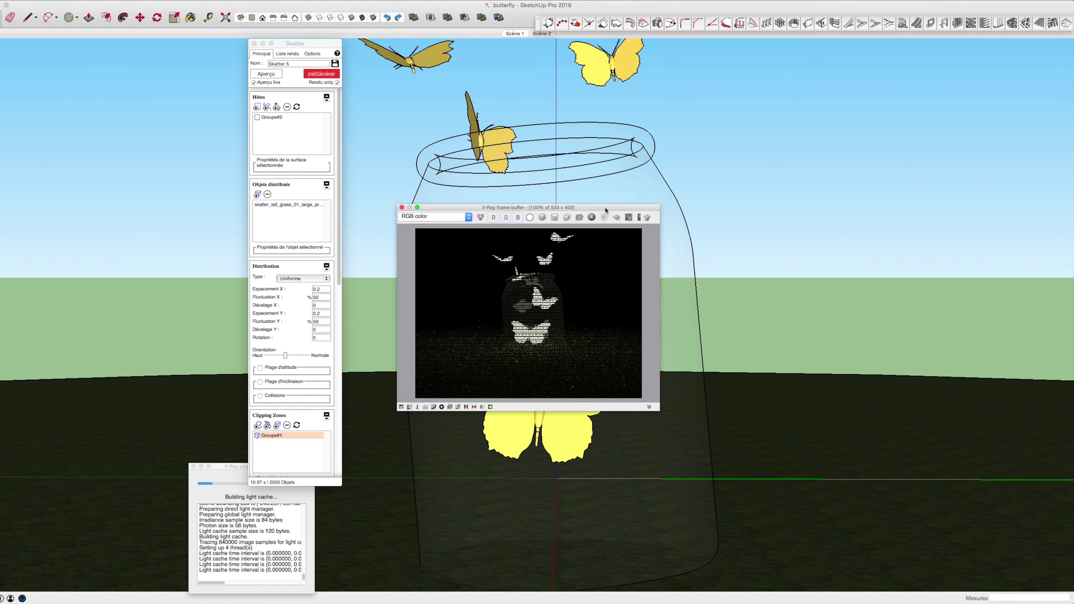
drag(606, 210, 841, 248)
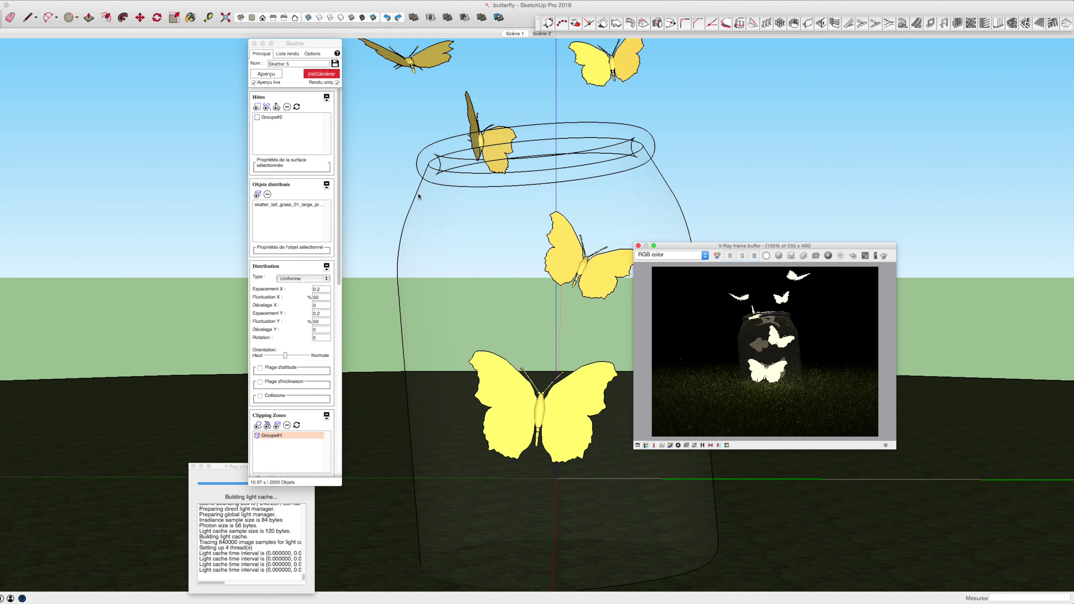
click(480, 243)
Tip the jar over by about 97 degrees, then fix its final tilt
key(m)
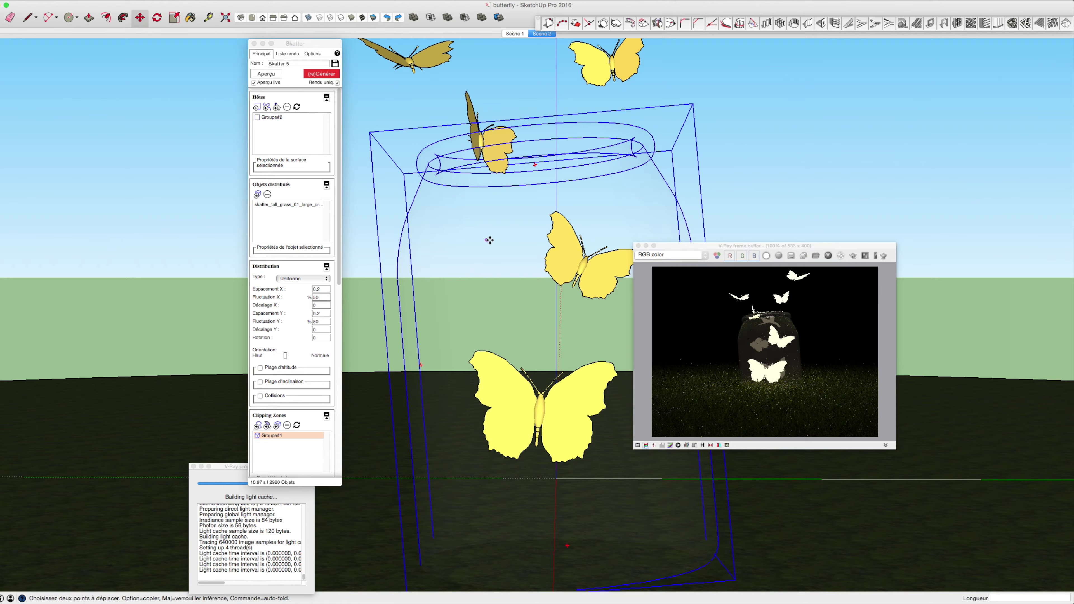
click(531, 165)
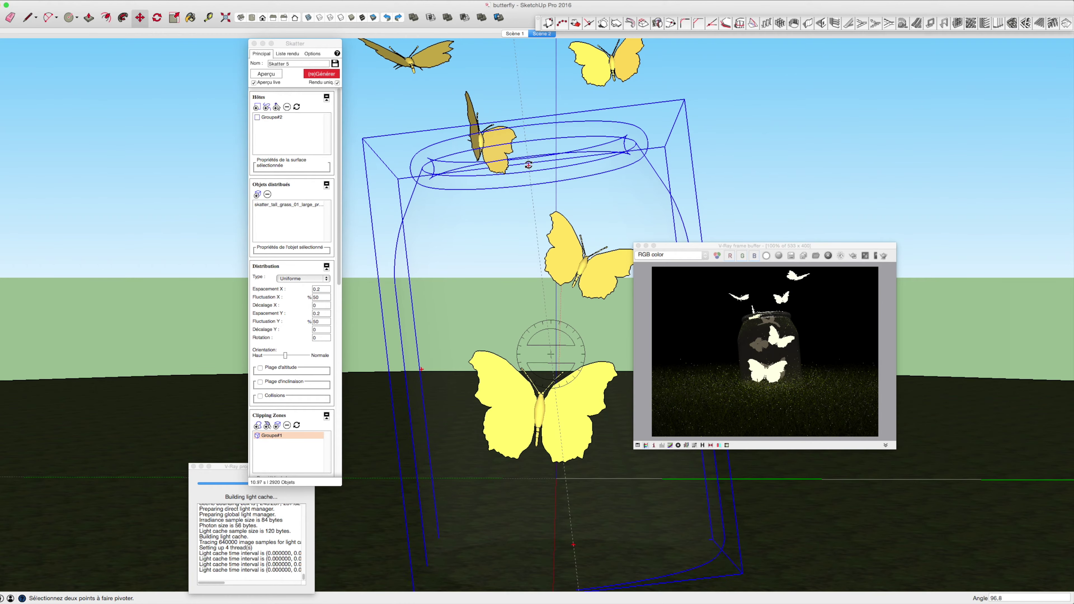
click(529, 165)
middle_drag(529, 165, 434, 213)
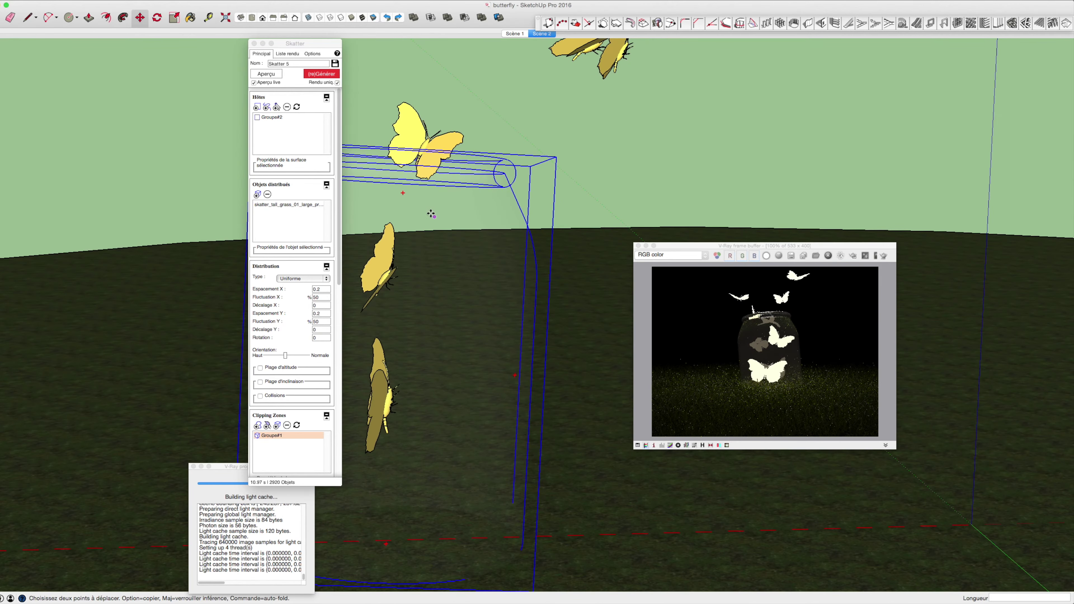
click(405, 194)
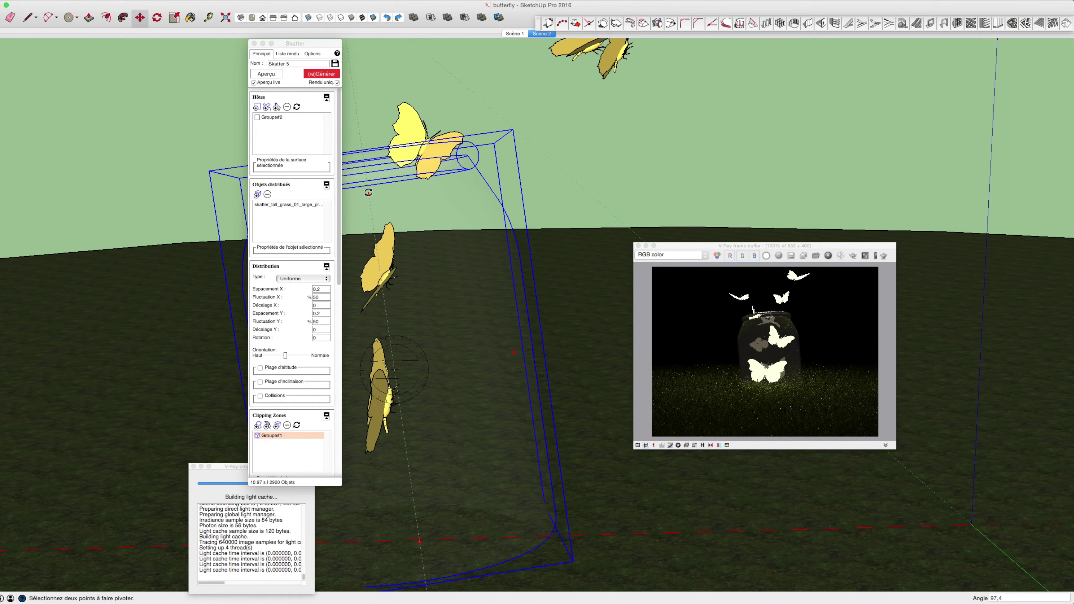
click(441, 223)
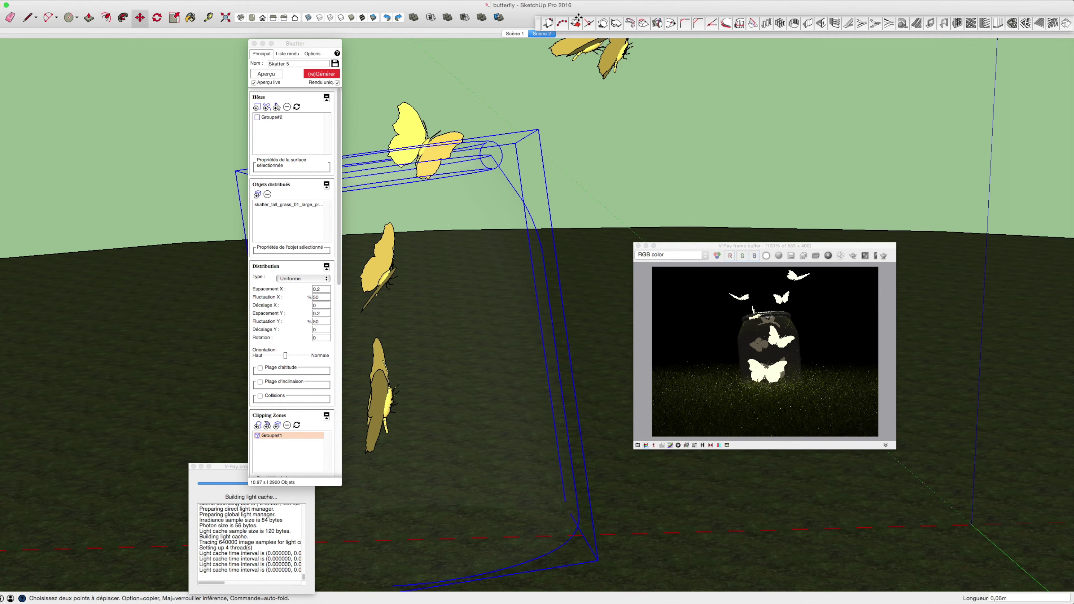
Switch back to the Scène 2 camera view
click(552, 34)
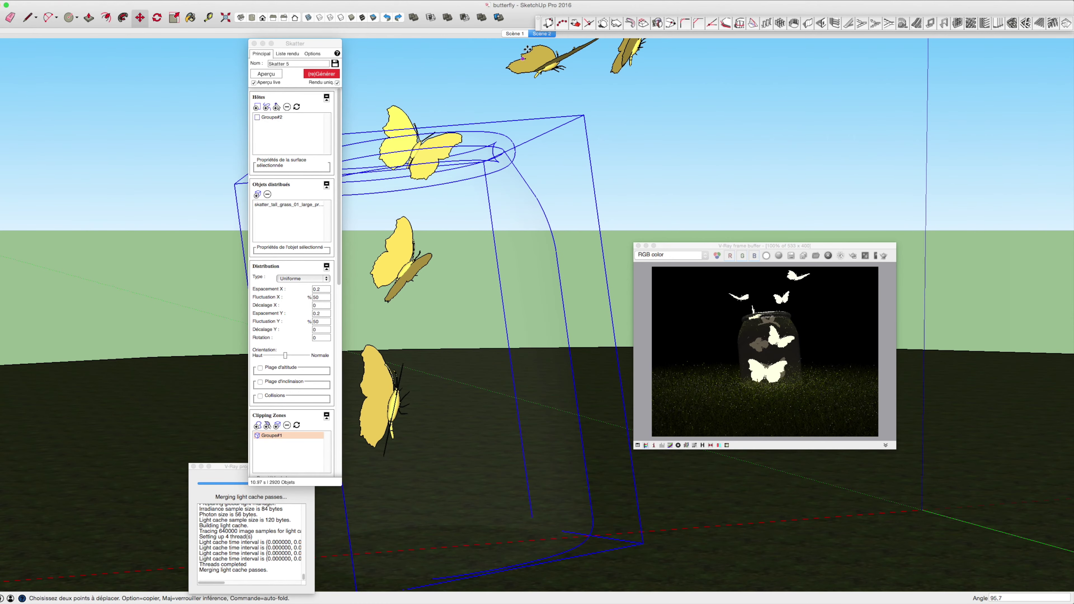
click(540, 34)
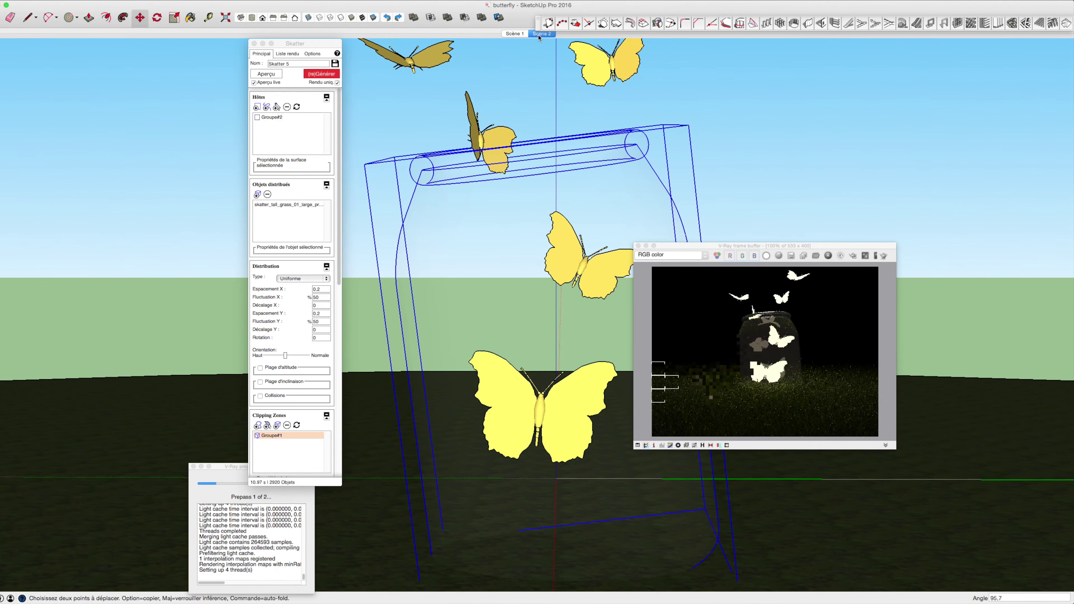
click(637, 245)
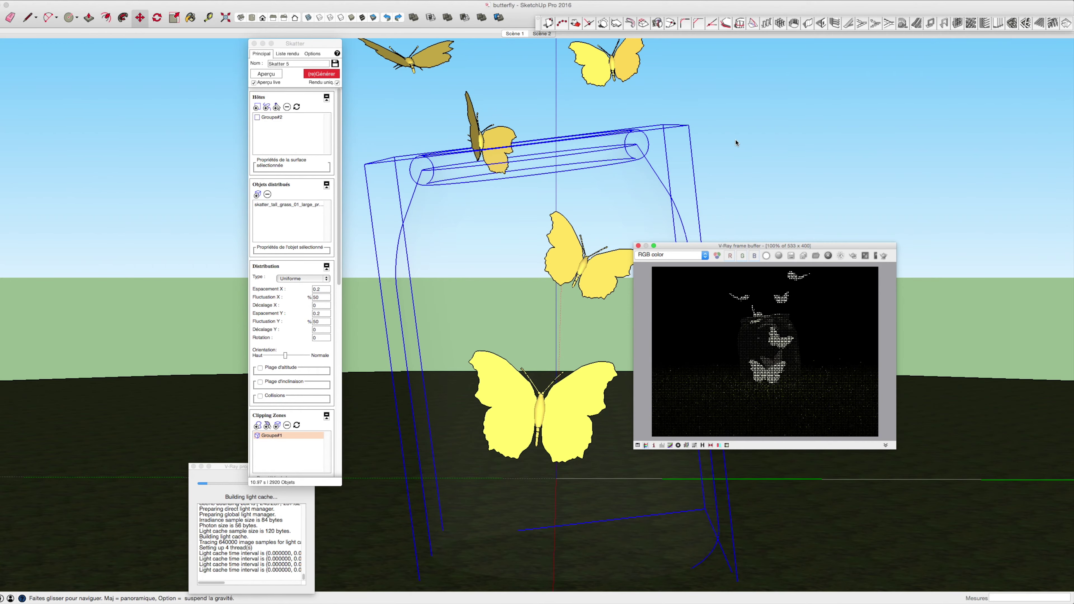
Update Scène 2 with Mettre à jour, then tilt the view to look down into the jar
middle_drag(736, 143, 710, 144)
right_click(547, 33)
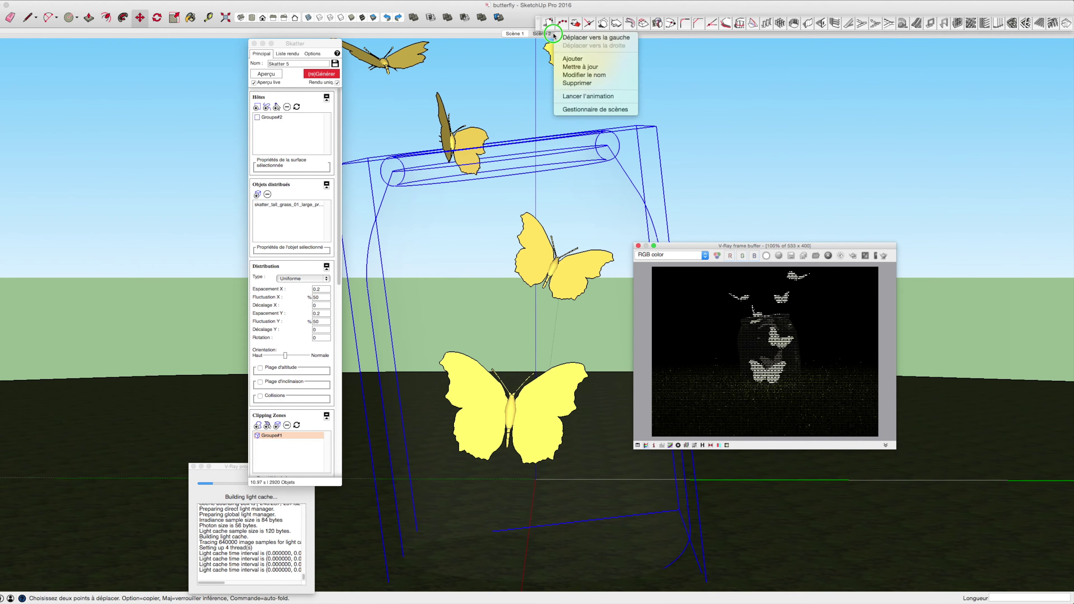
click(567, 67)
middle_drag(497, 192, 602, 308)
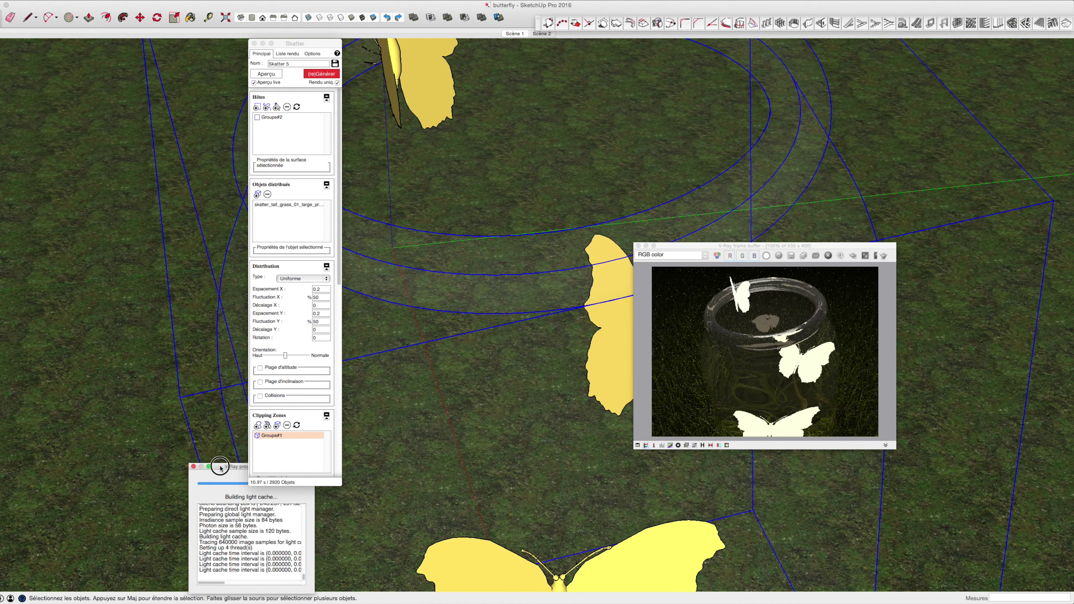
Place the V-Ray progress window beside the render and lower the frame buffer slightly
drag(220, 466, 539, 334)
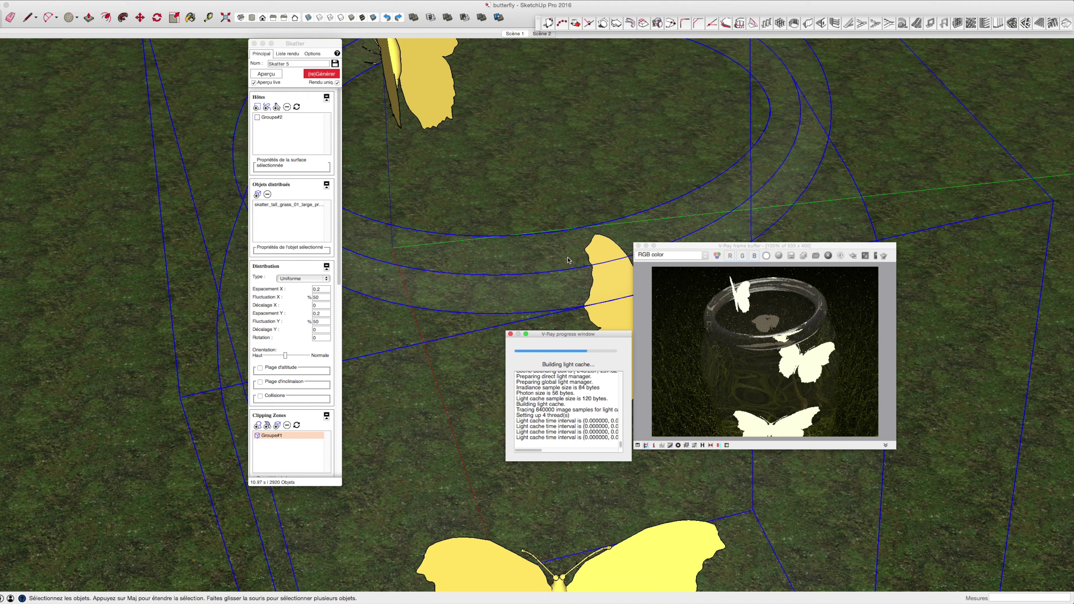
drag(654, 243, 653, 254)
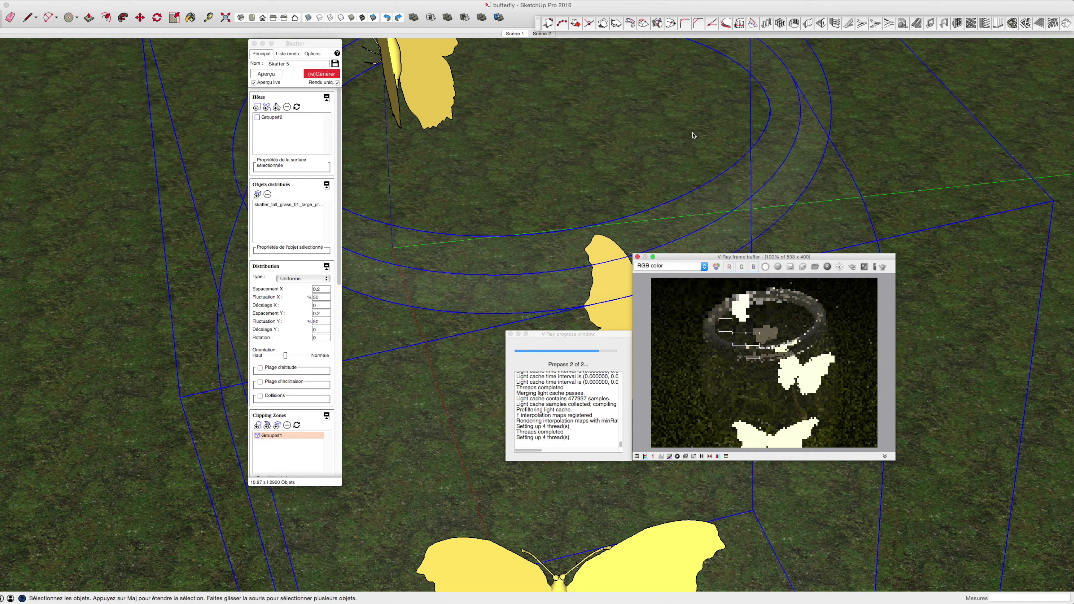
Check the Image sampler and DMC sampler settings, then close the V-Ray Option Editor
click(896, 131)
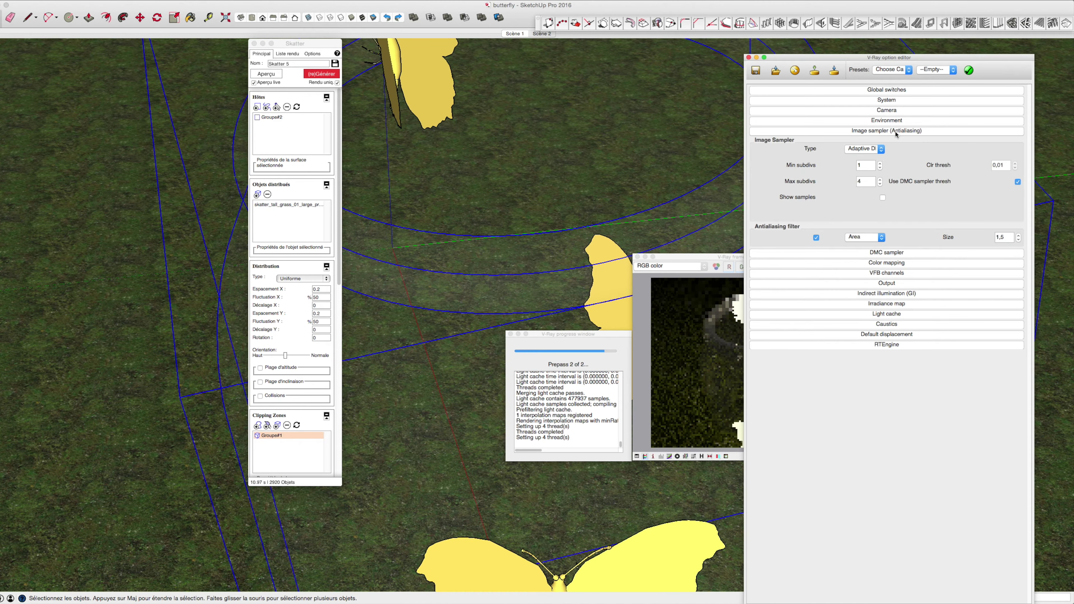
click(888, 131)
click(889, 140)
click(748, 58)
click(872, 258)
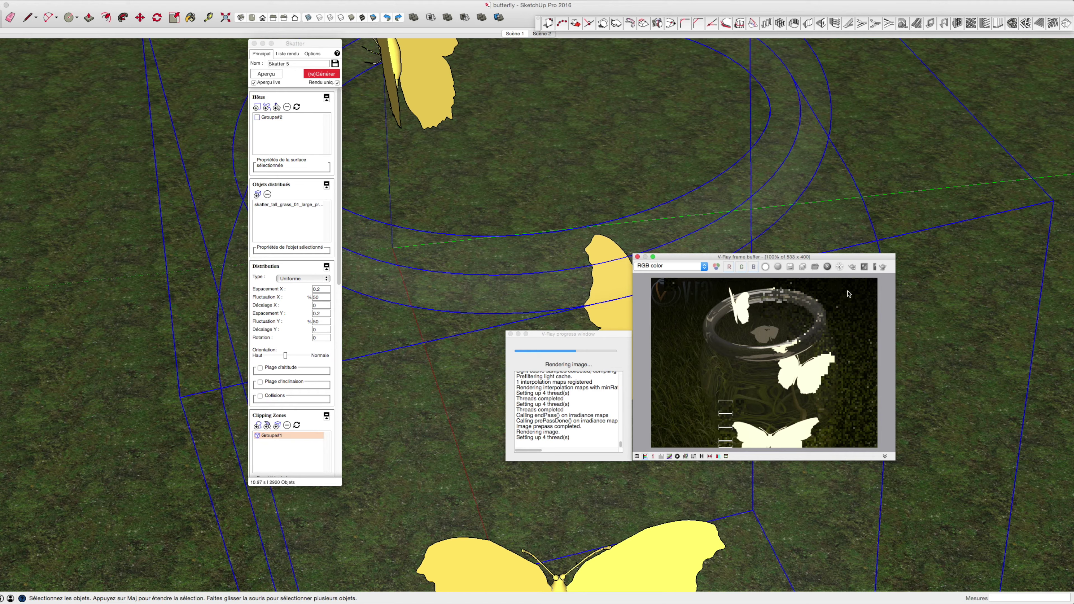
Limit the V-Ray render to a chosen image region and return focus to the model
click(839, 268)
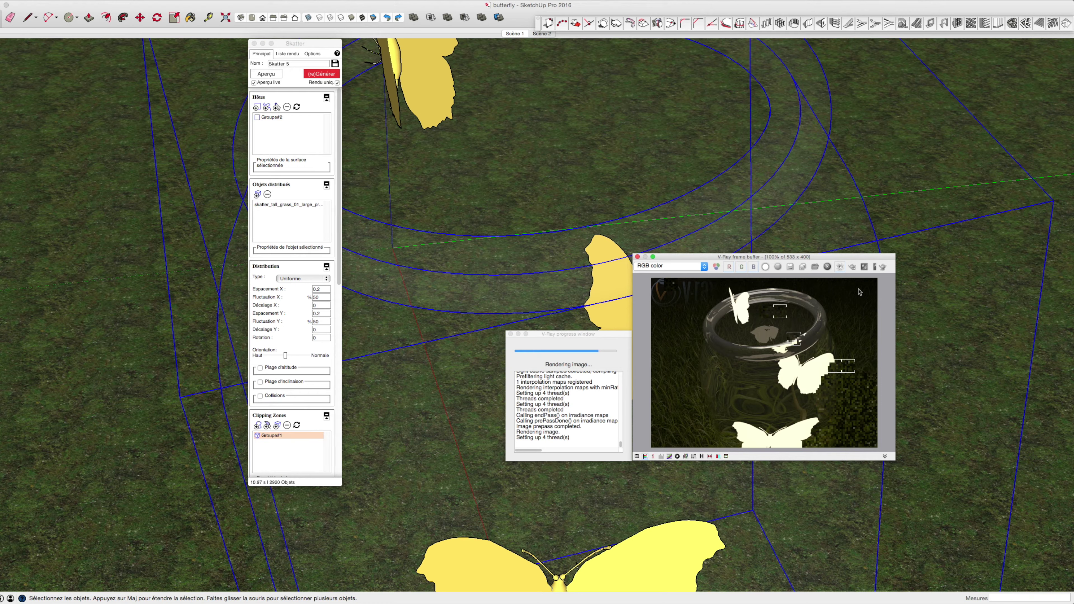
click(542, 33)
right_click(545, 35)
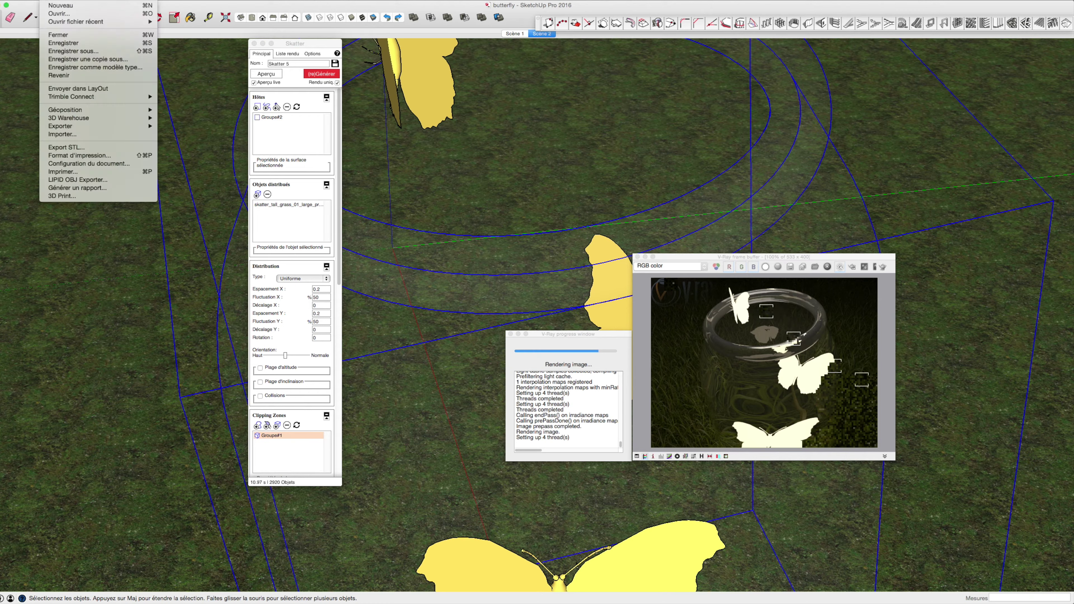
click(549, 36)
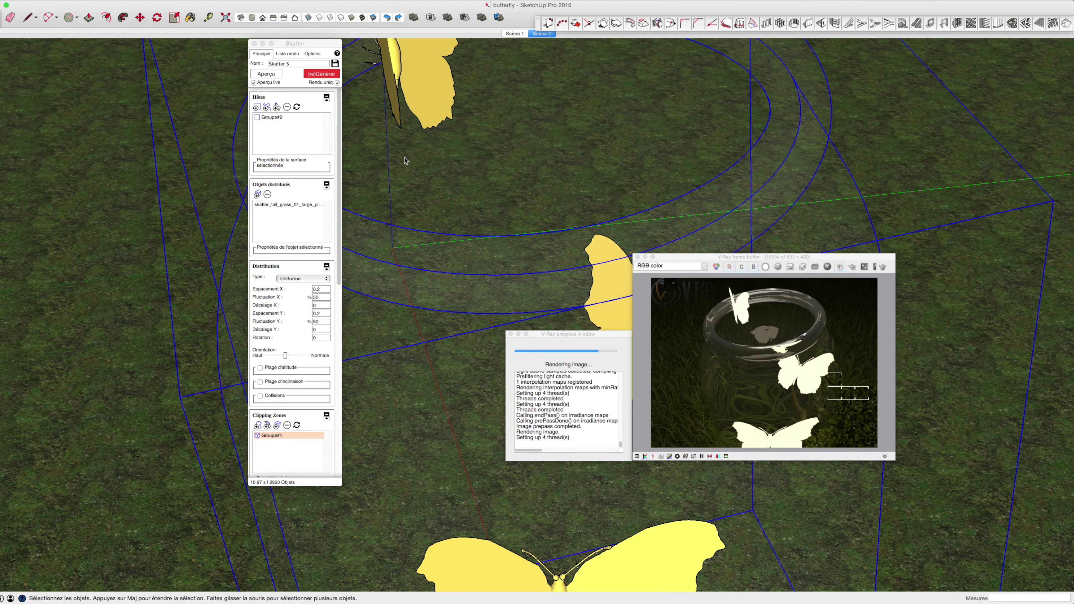
Switch the viewport to the saved Scène 2 side view of the jar
click(49, 3)
click(69, 44)
click(542, 34)
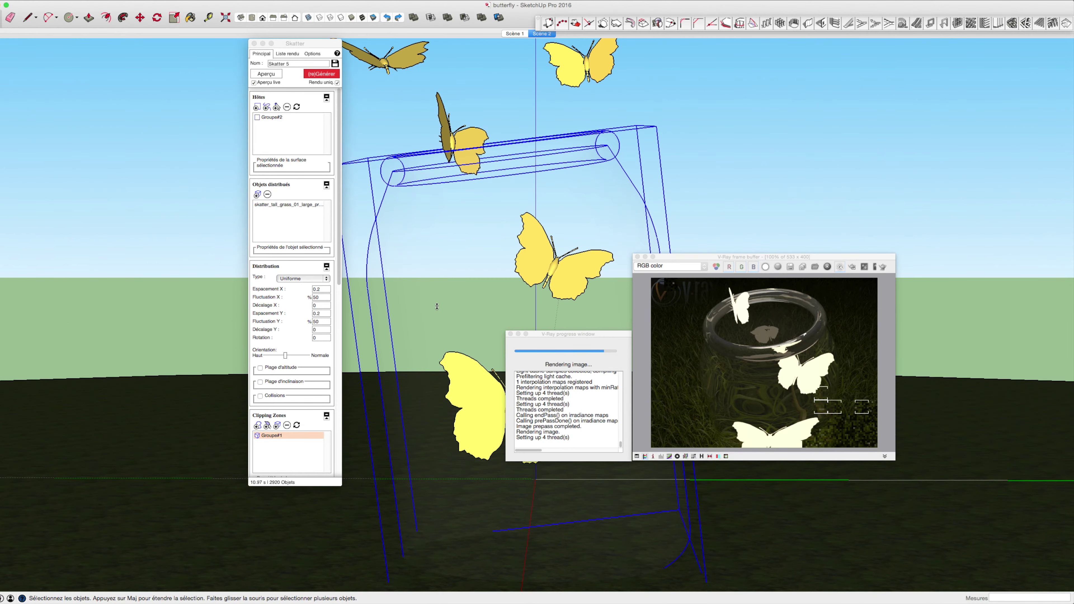
Move the render windows aside and place a V-Ray dome light over the grass
middle_drag(437, 304, 542, 357)
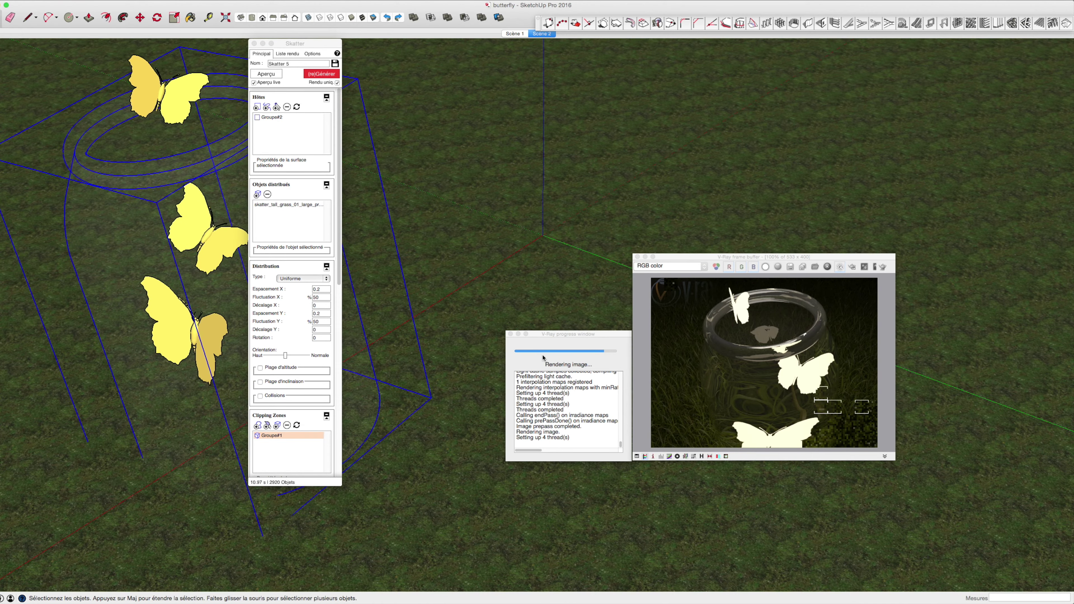
drag(567, 333, 154, 360)
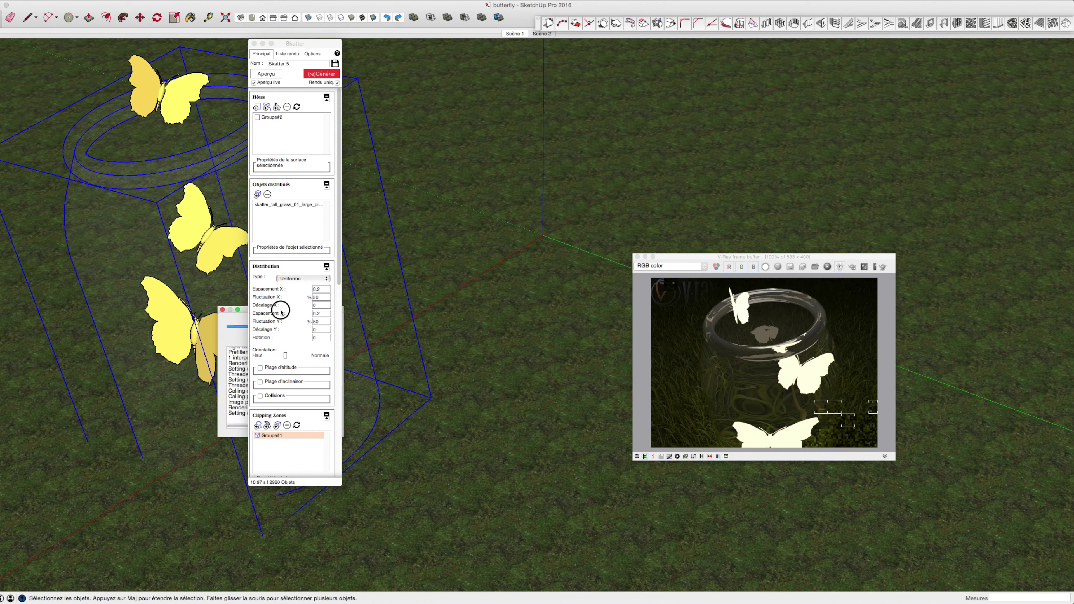
drag(810, 256, 169, 141)
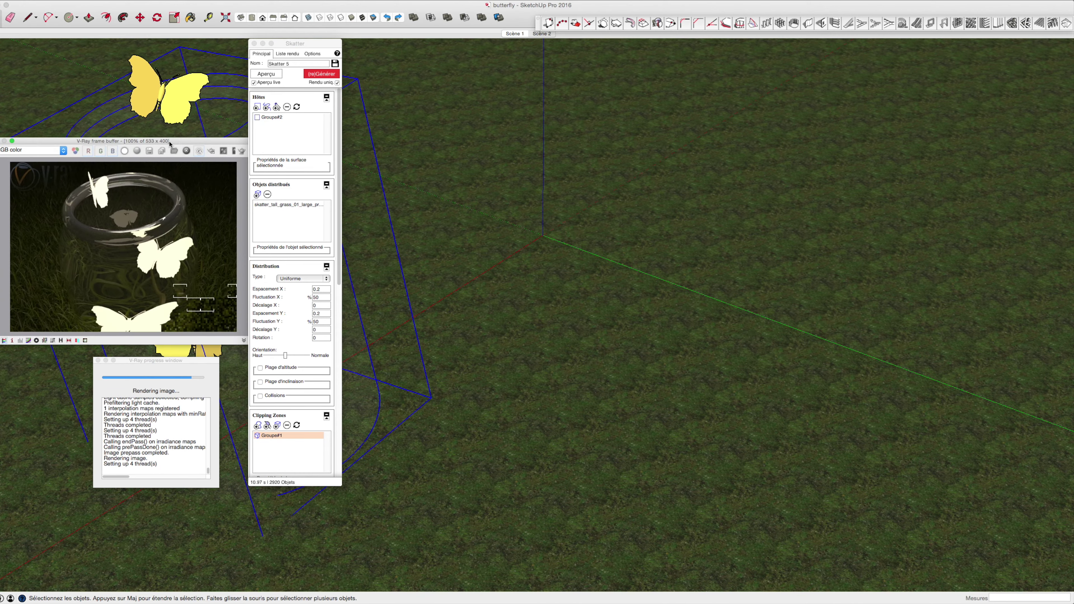
click(558, 332)
click(697, 385)
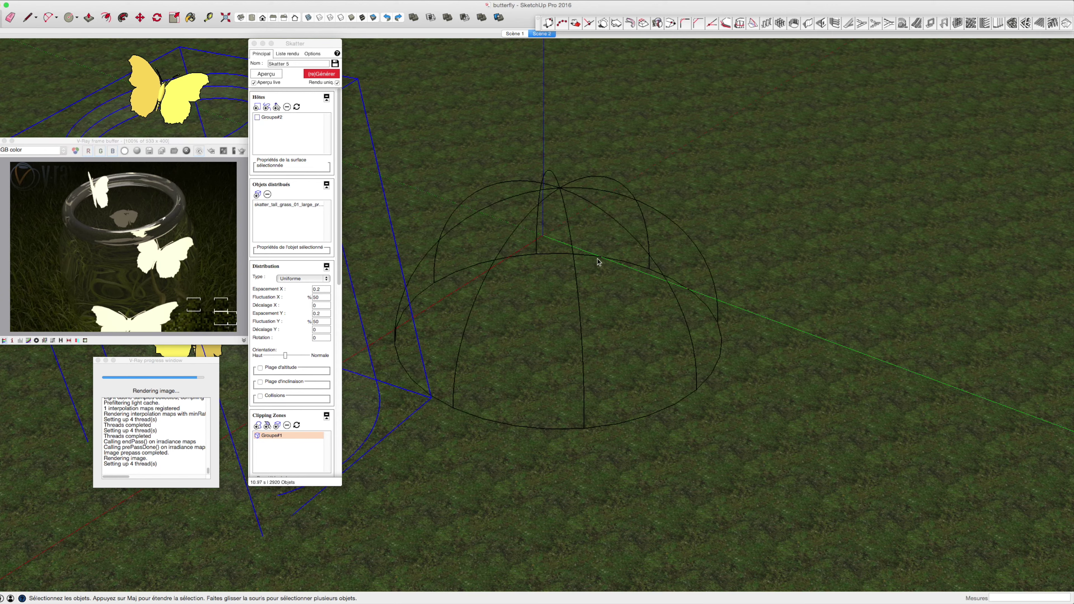
Enable Use Dome Texture in the dome light's settings with a TexBitmap texture
right_click(562, 189)
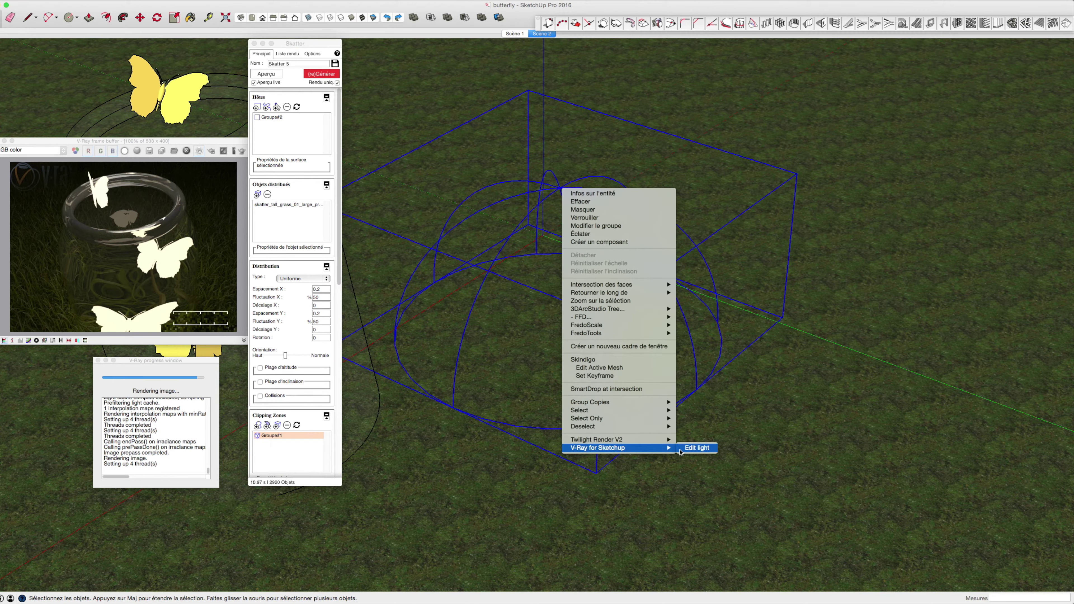
click(695, 449)
click(201, 138)
click(198, 154)
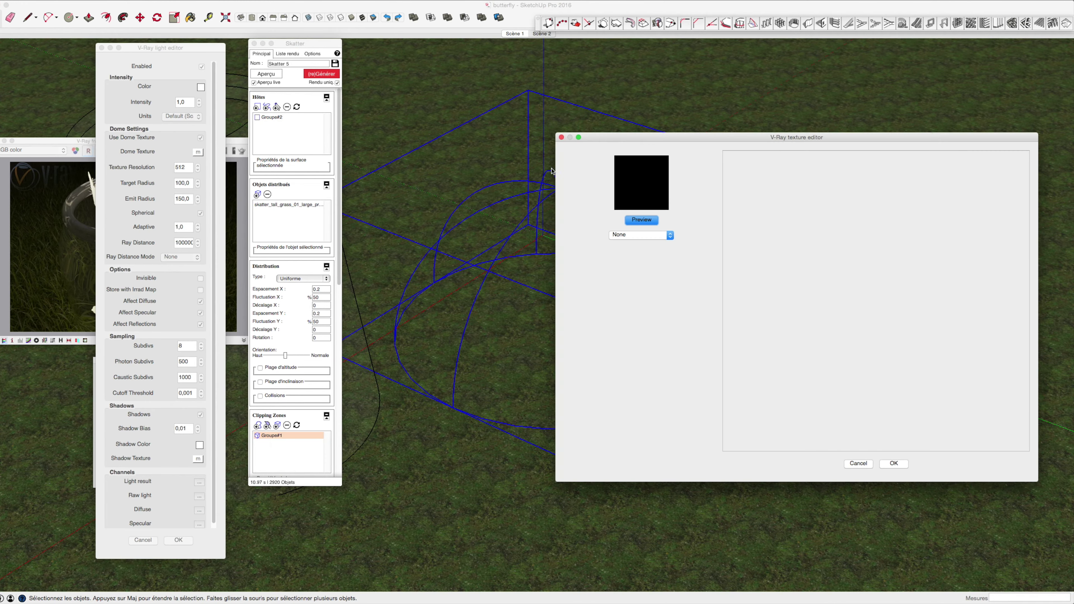
click(634, 235)
click(810, 199)
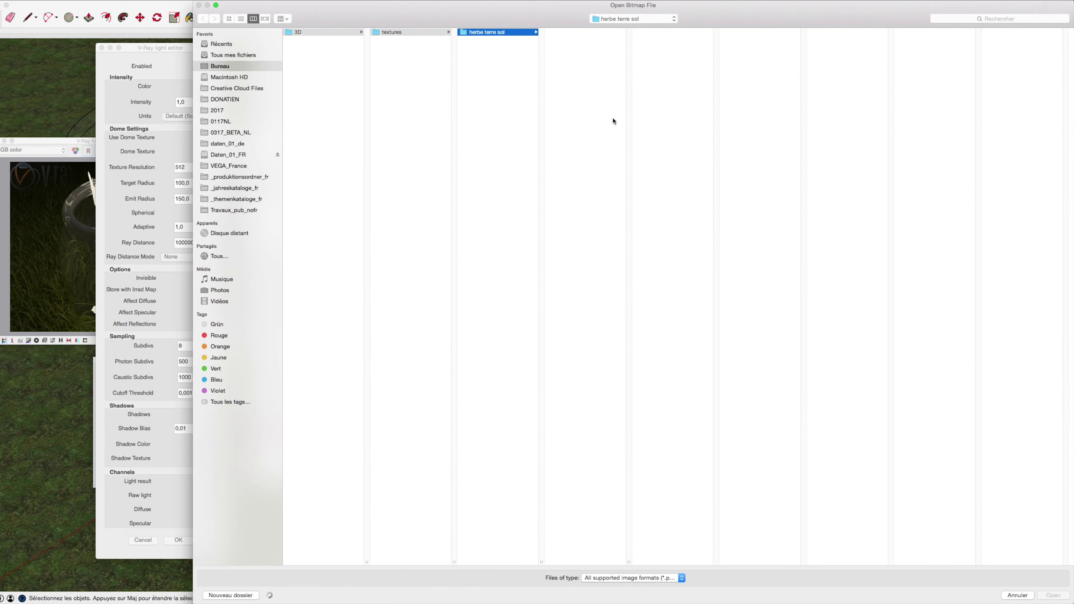
Load hdrmaps_com_free_059_Ref.exr from the HDRI folder as the dome's bitmap
scroll(326, 238, down, 15)
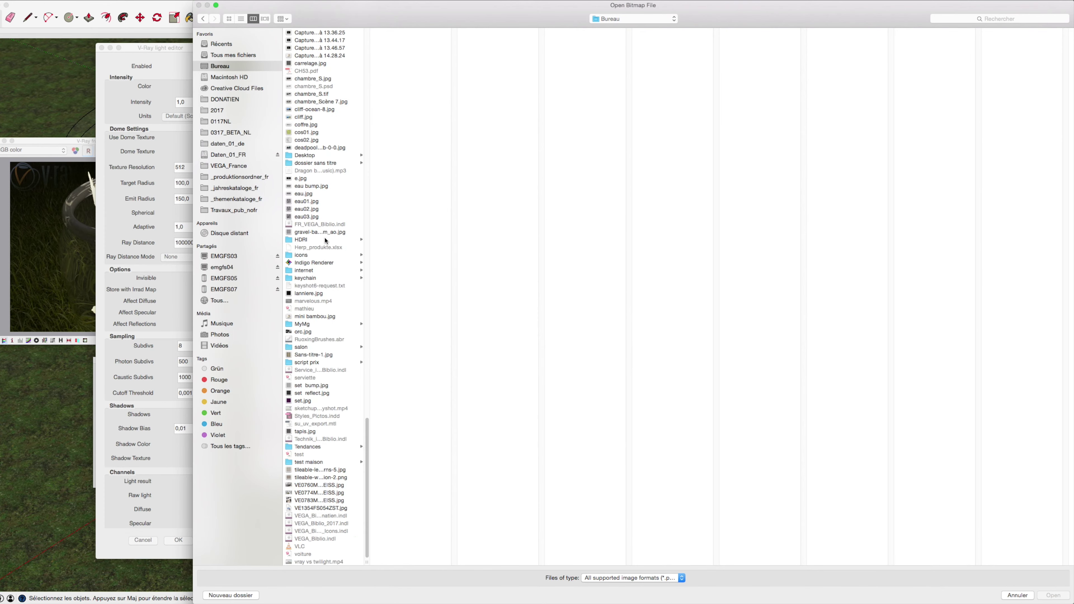
click(324, 239)
click(387, 223)
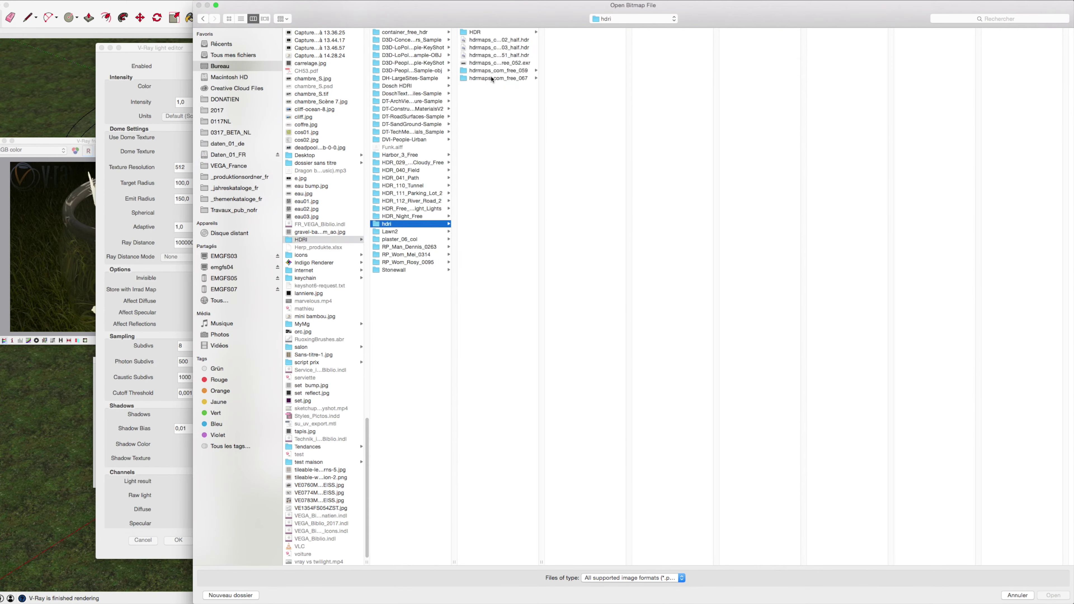
click(509, 71)
click(600, 55)
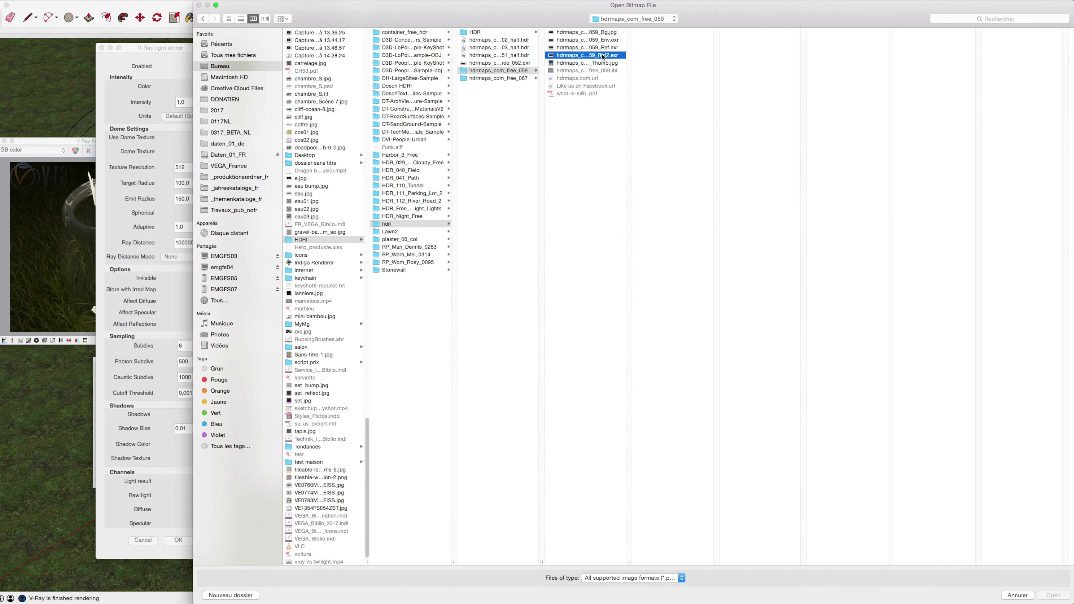
click(602, 47)
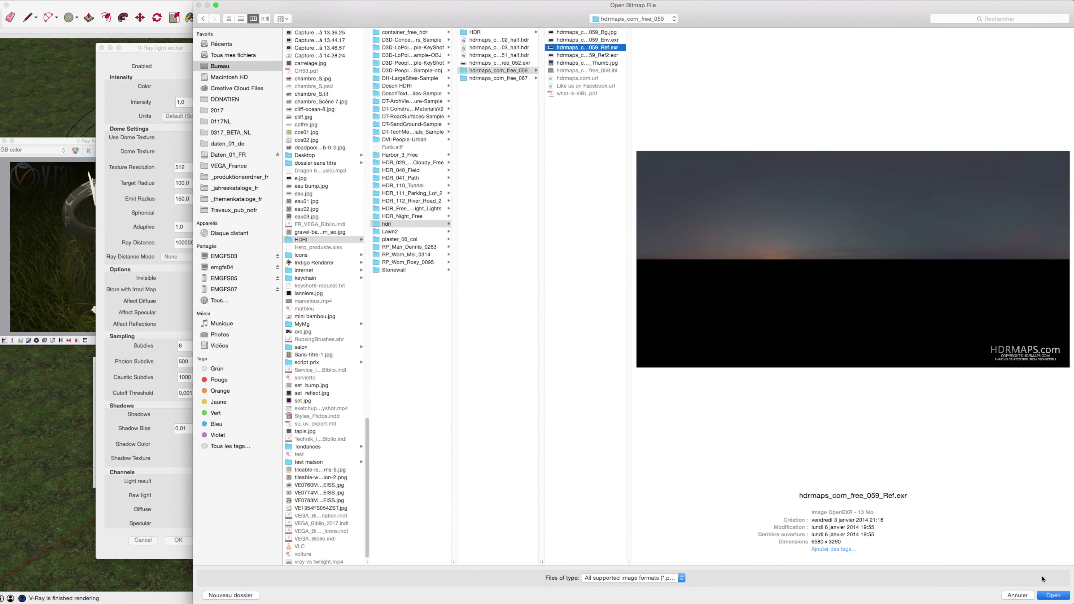
click(1050, 595)
drag(1025, 389, 1027, 396)
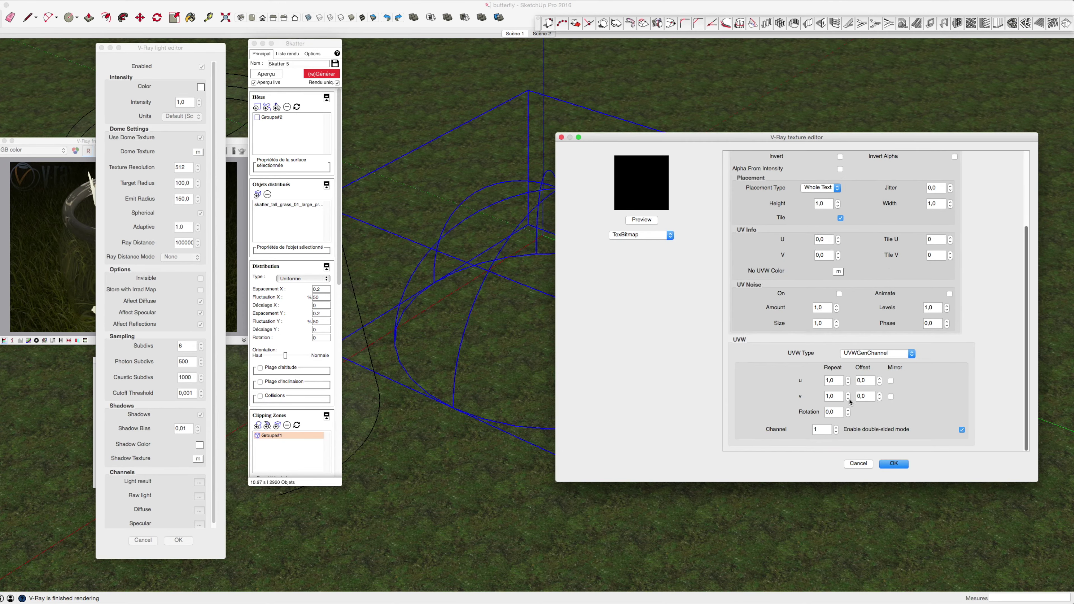
Map the dome HDRI with UVWGenEnvironment at 130 horizontal rotation, and set light intensity 15
click(884, 353)
click(880, 359)
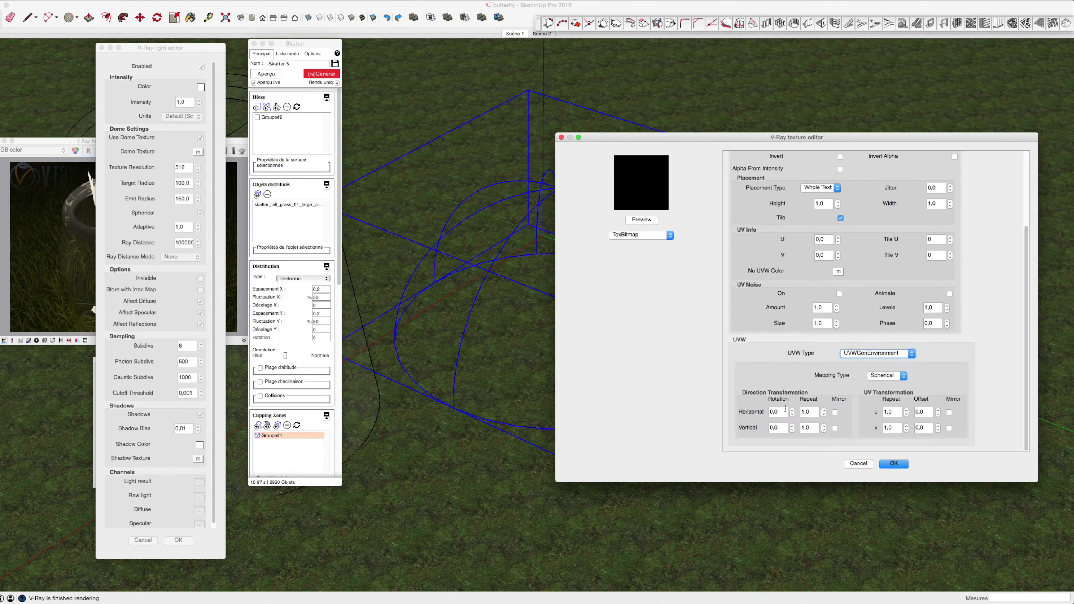
text(130)
key(Tab)
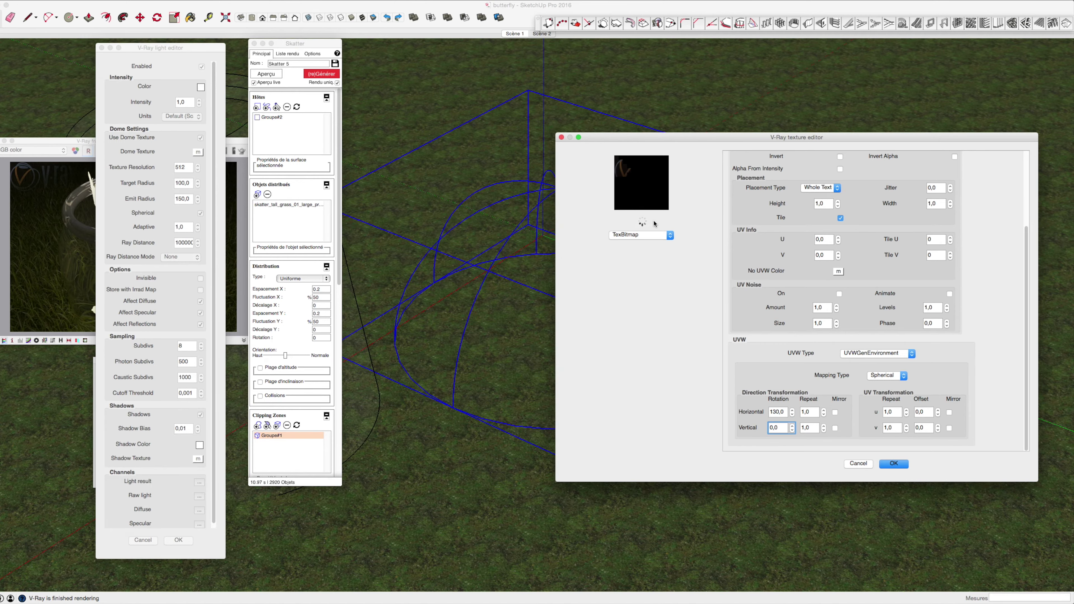
click(892, 463)
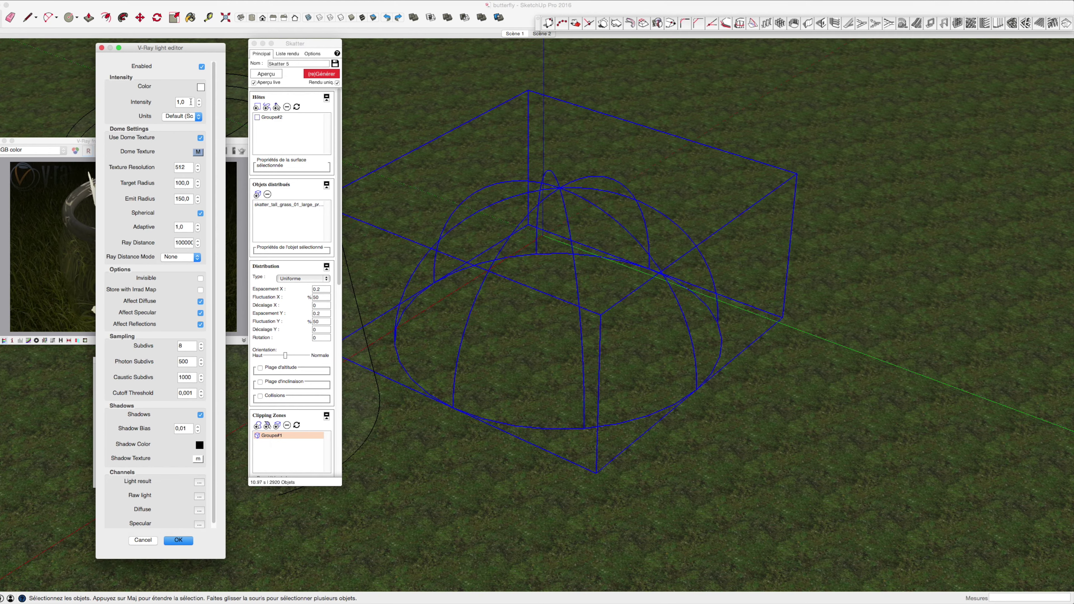
text(15)
click(177, 540)
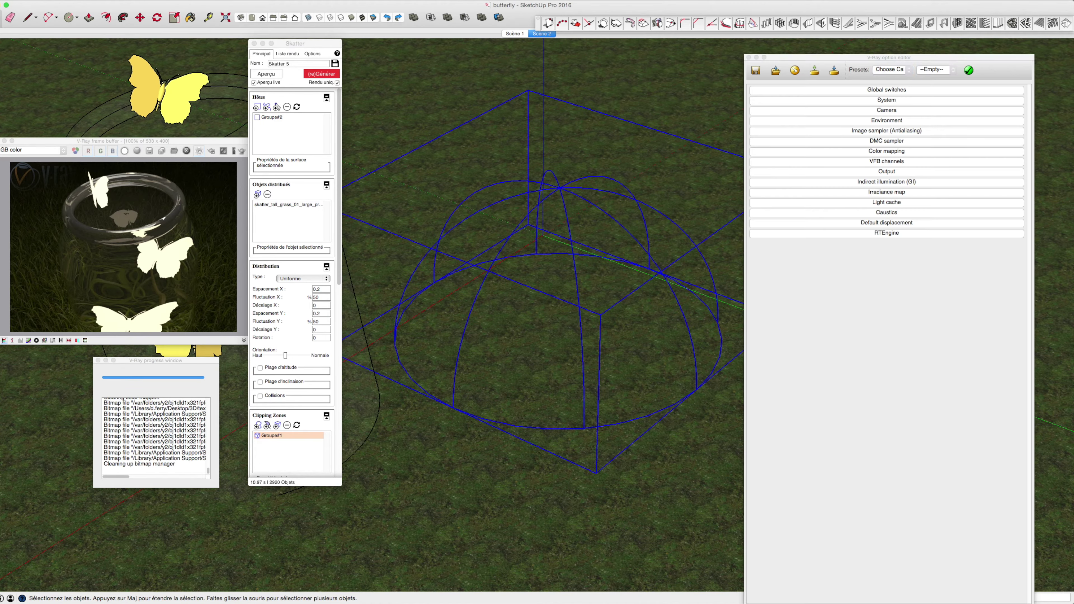
Close the render options, run a test render from Scène 2, then stop it
click(857, 120)
click(748, 57)
drag(197, 141, 664, 167)
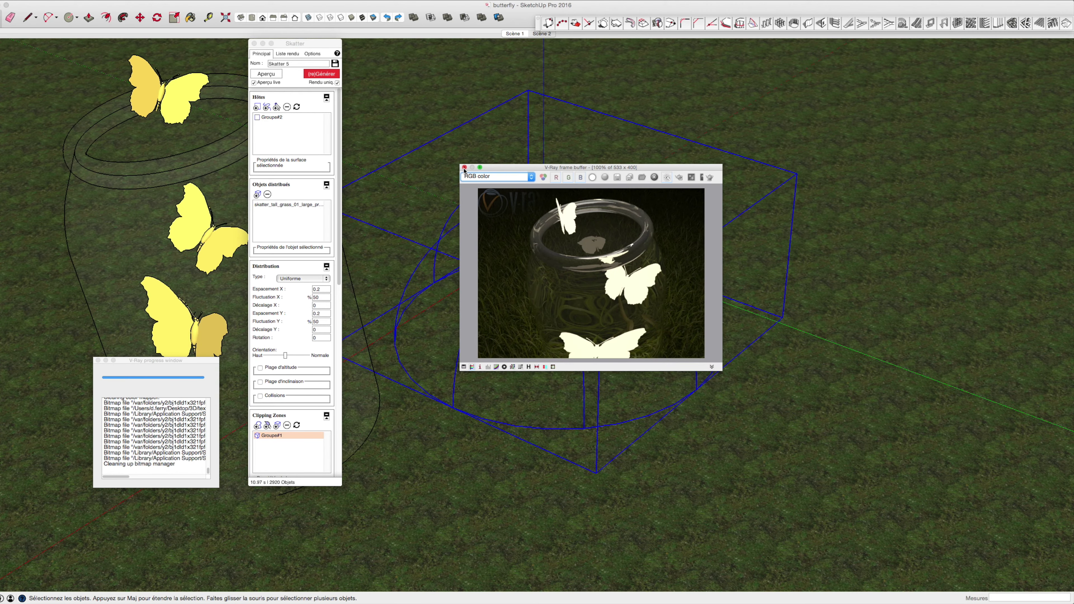
click(465, 168)
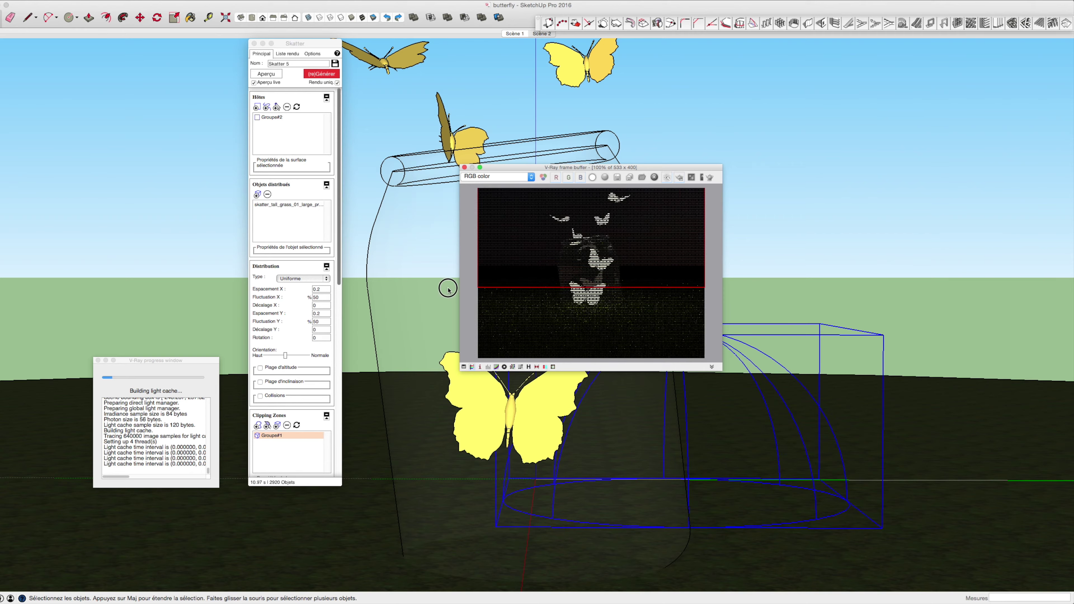
click(464, 167)
right_click(688, 329)
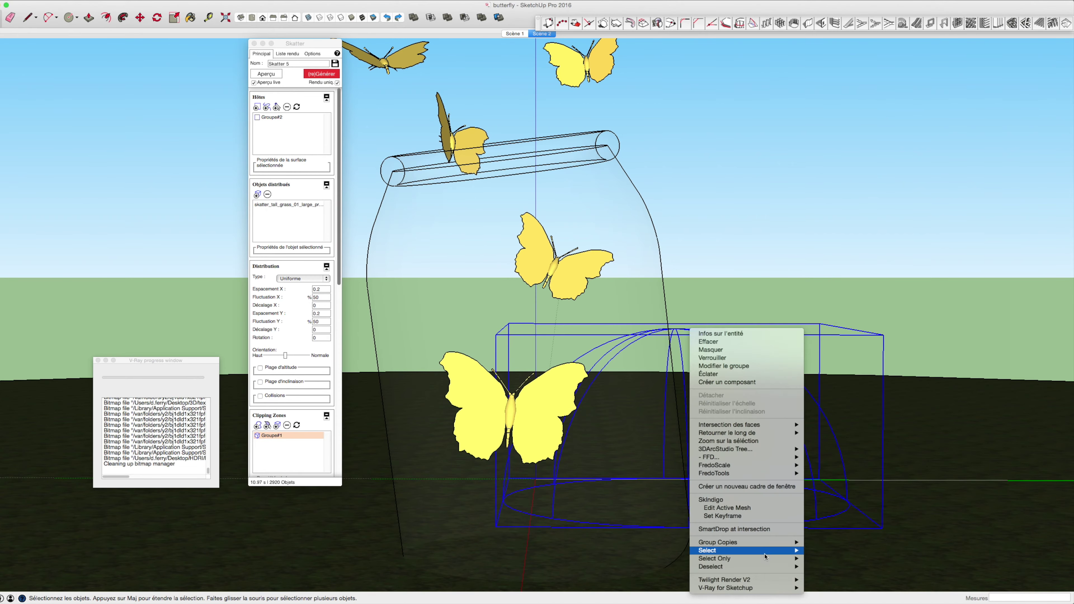
Raise the dome light intensity from 15 to 30 and re-render the jar
click(822, 589)
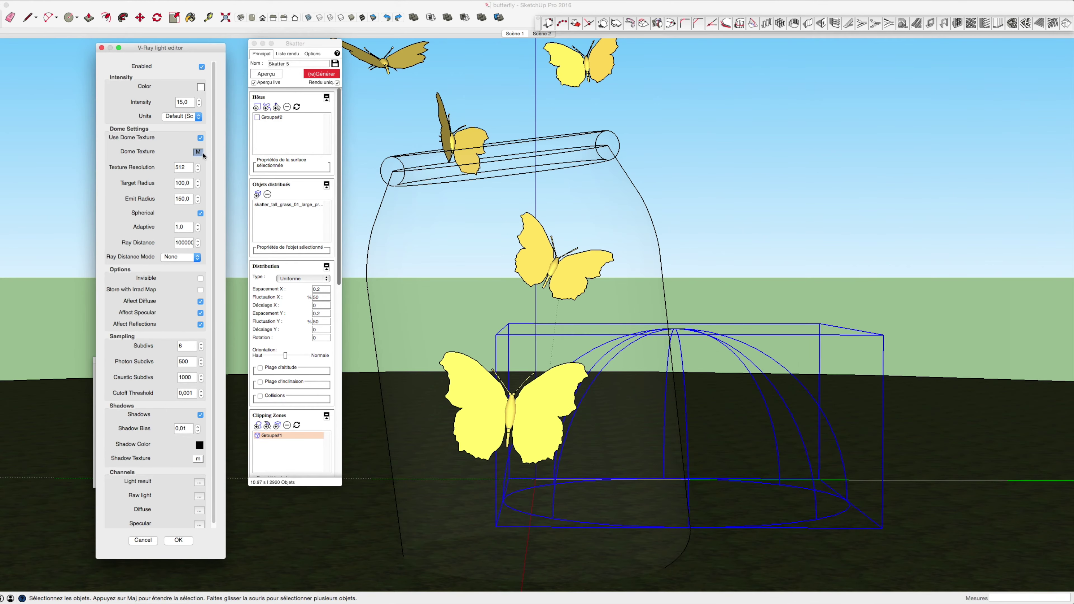
click(198, 152)
scroll(785, 429, down, 5)
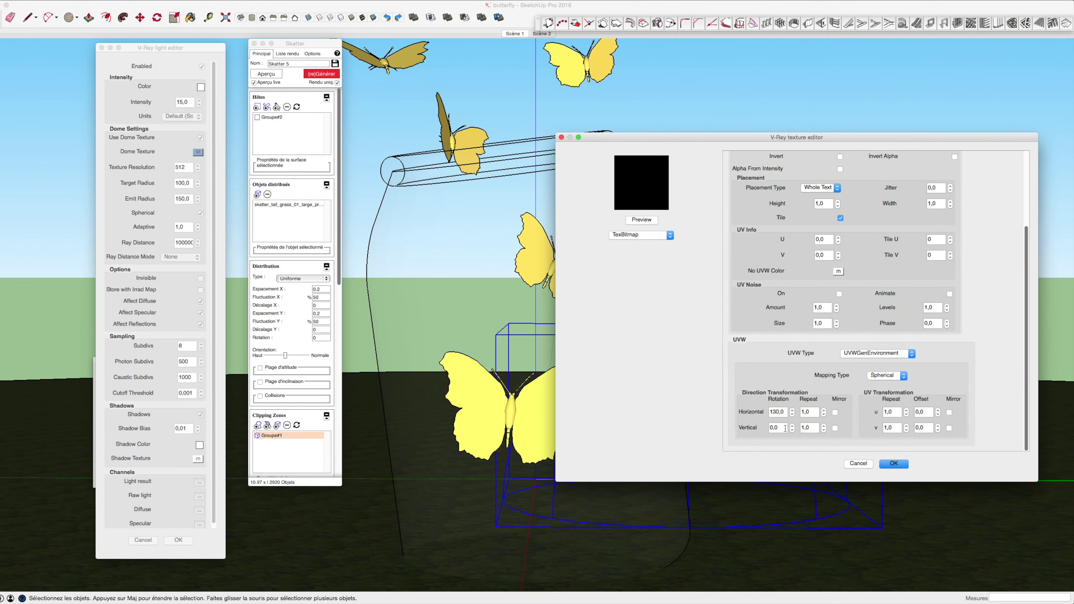
key(Return)
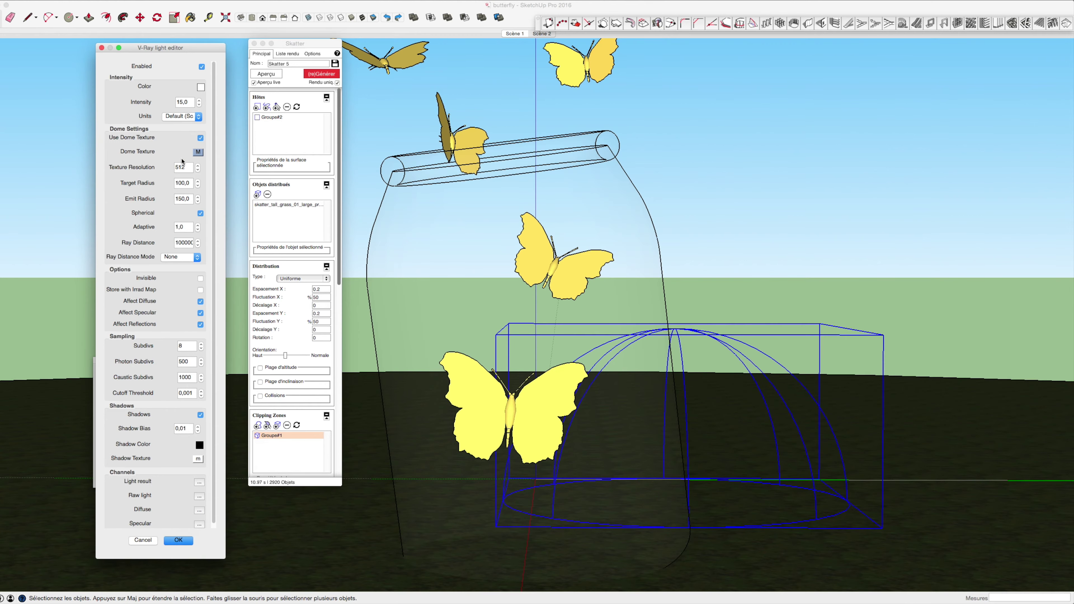
double_click(184, 102)
key(Return)
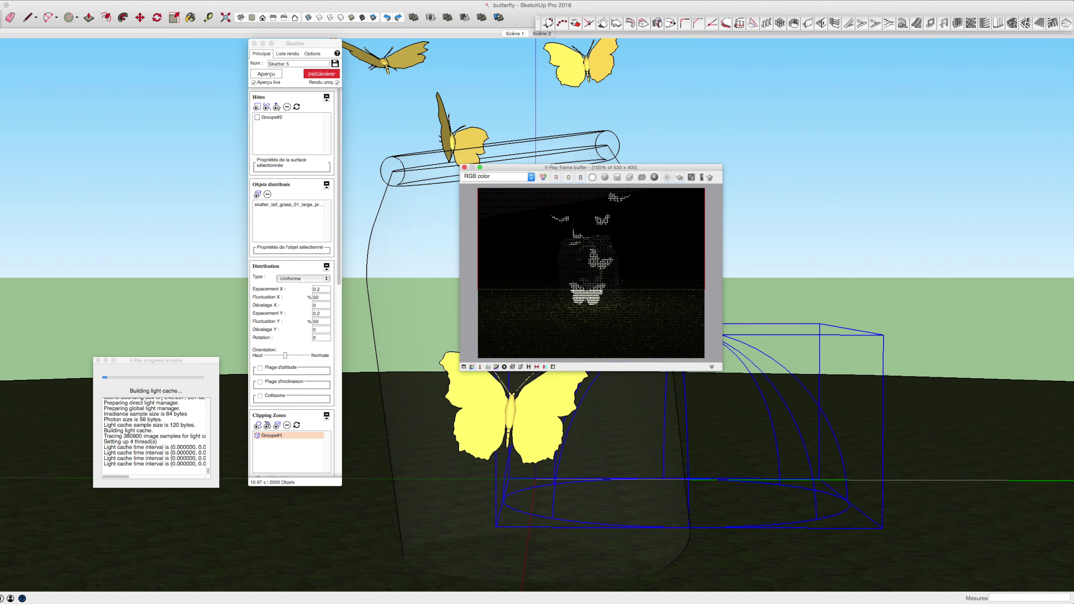
click(464, 166)
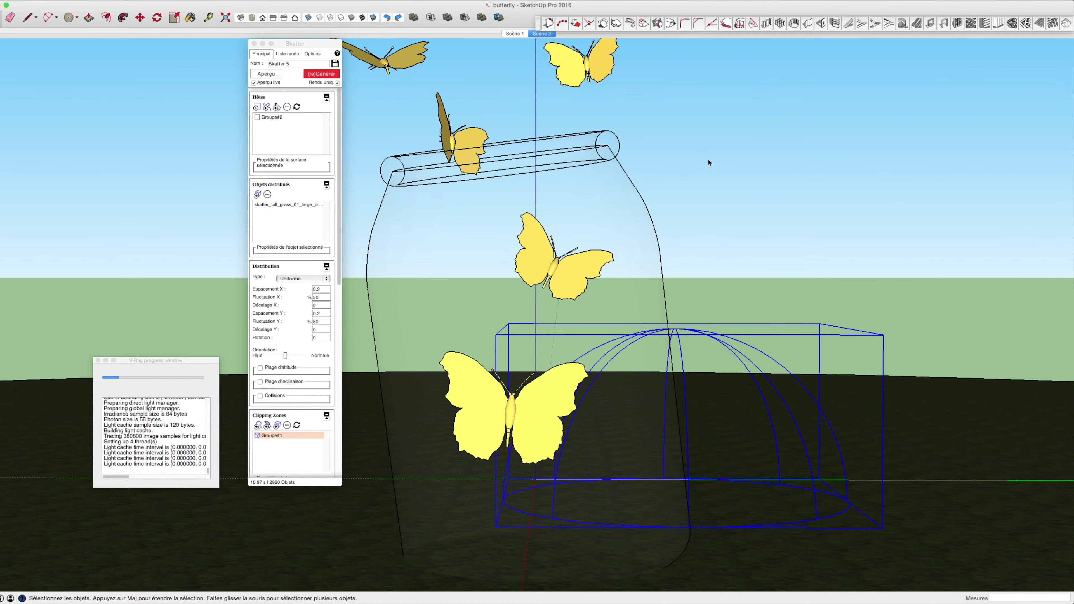
Set the dome texture's vertical rotation to 348 and start a new render
right_click(702, 327)
click(837, 592)
click(198, 154)
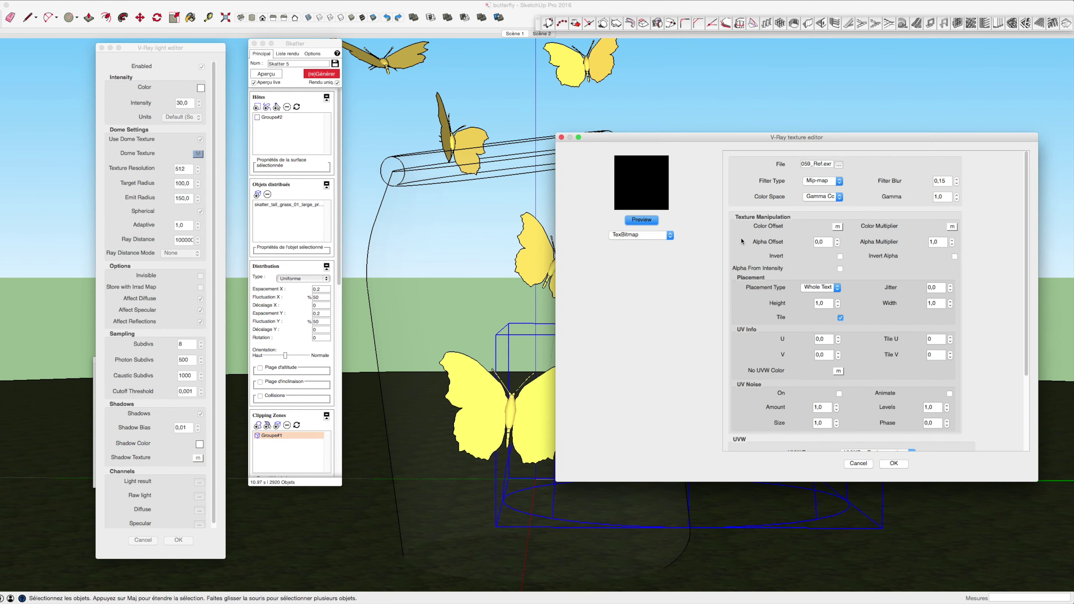
scroll(1024, 396, down, 5)
click(791, 431)
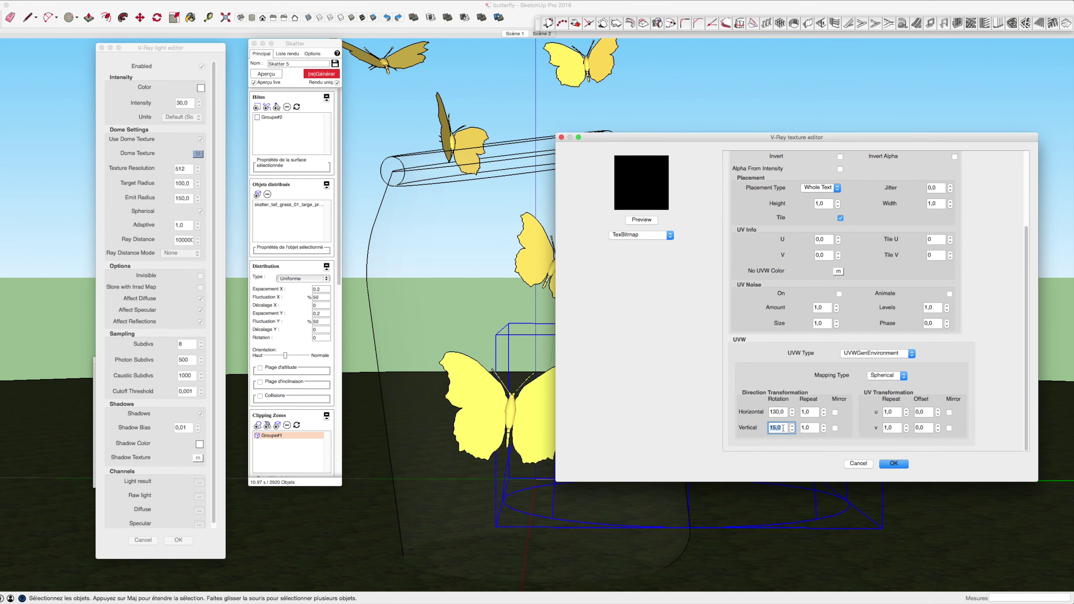
text(0)
click(791, 431)
click(888, 464)
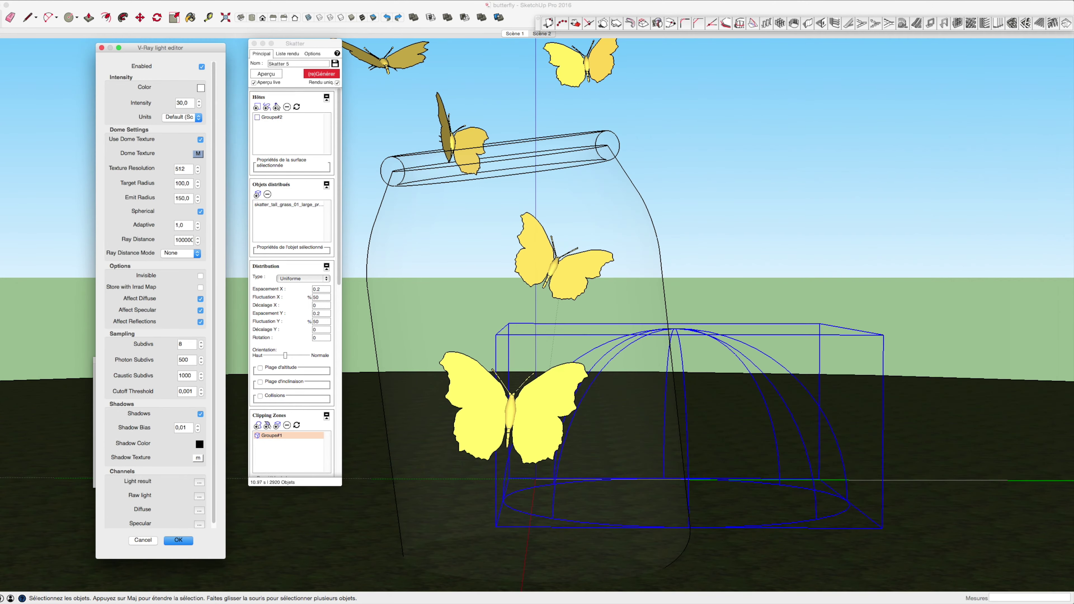
click(178, 540)
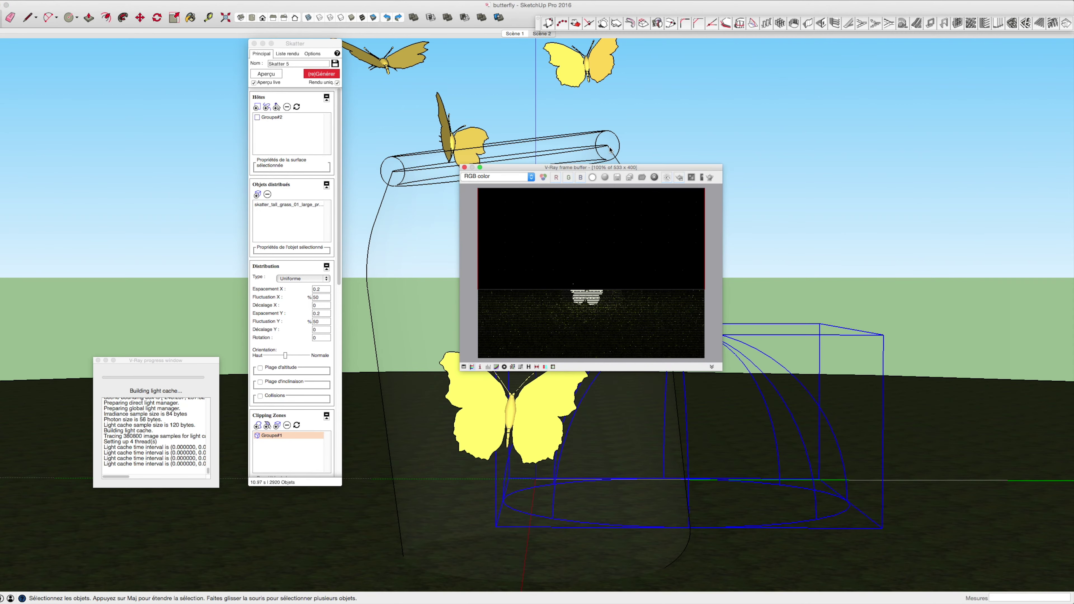
Lower the dome texture's vertical rotation to 334, set horizontal rotation 160, and re-render
click(463, 167)
right_click(714, 341)
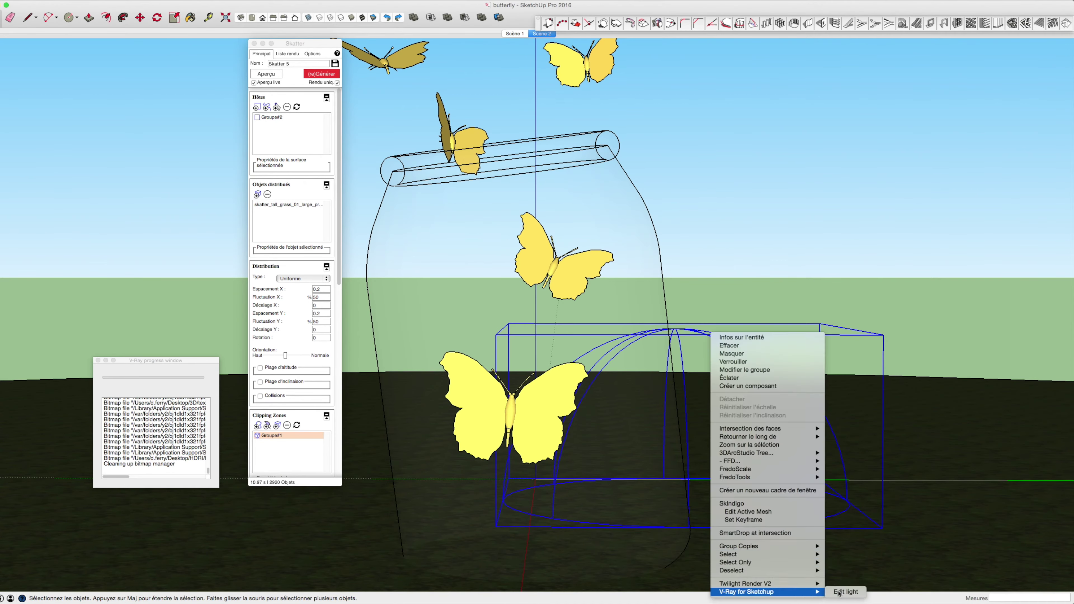
click(834, 590)
click(195, 154)
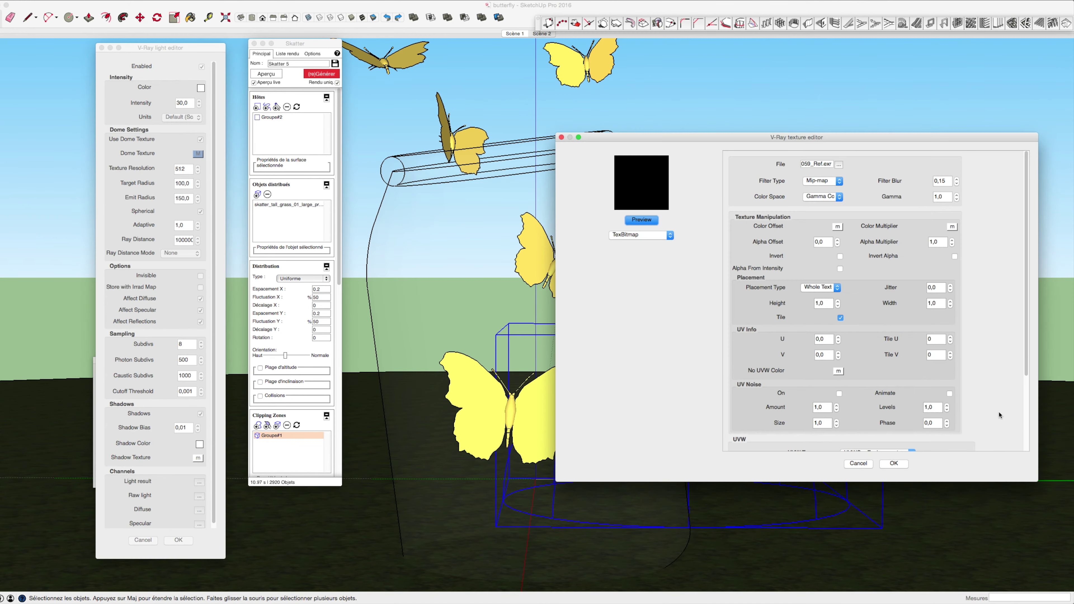
scroll(966, 412, down, 5)
click(792, 430)
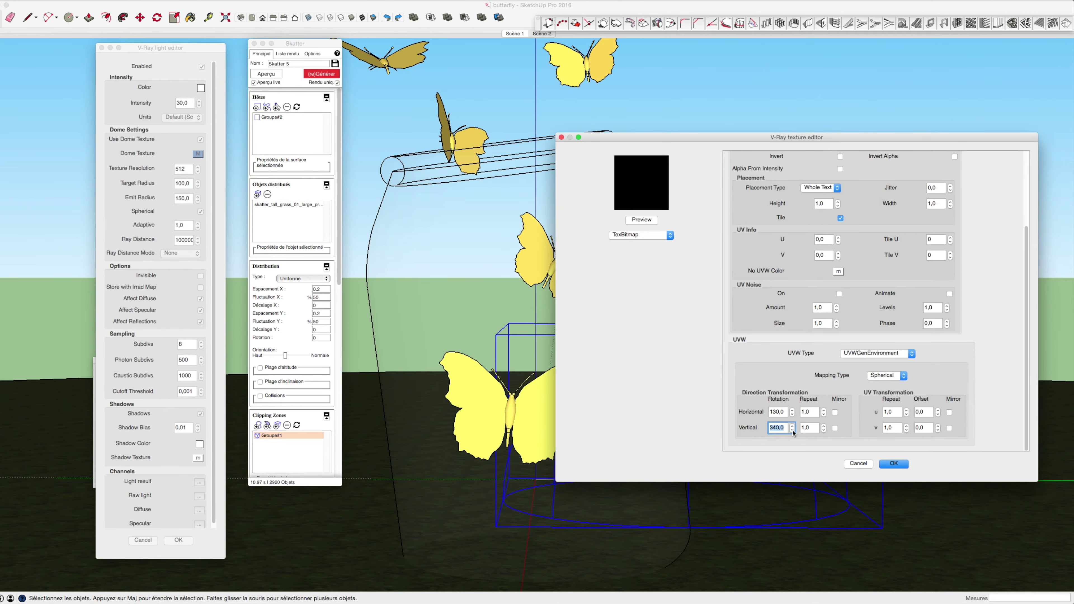
click(792, 430)
double_click(777, 411)
text(160)
key(Return)
click(178, 540)
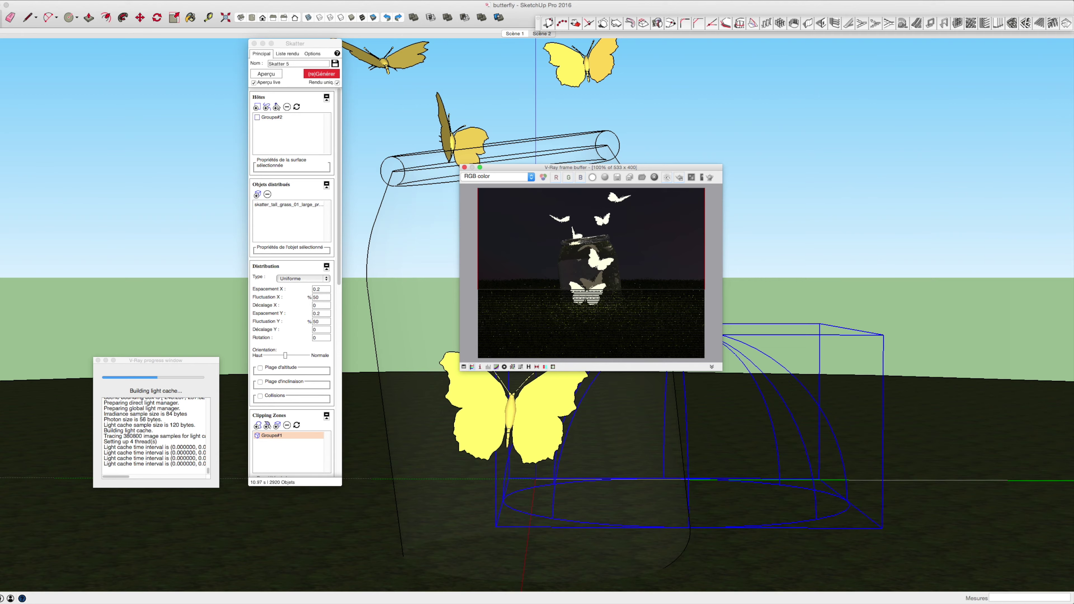
right_click(752, 336)
mouse_move(786, 594)
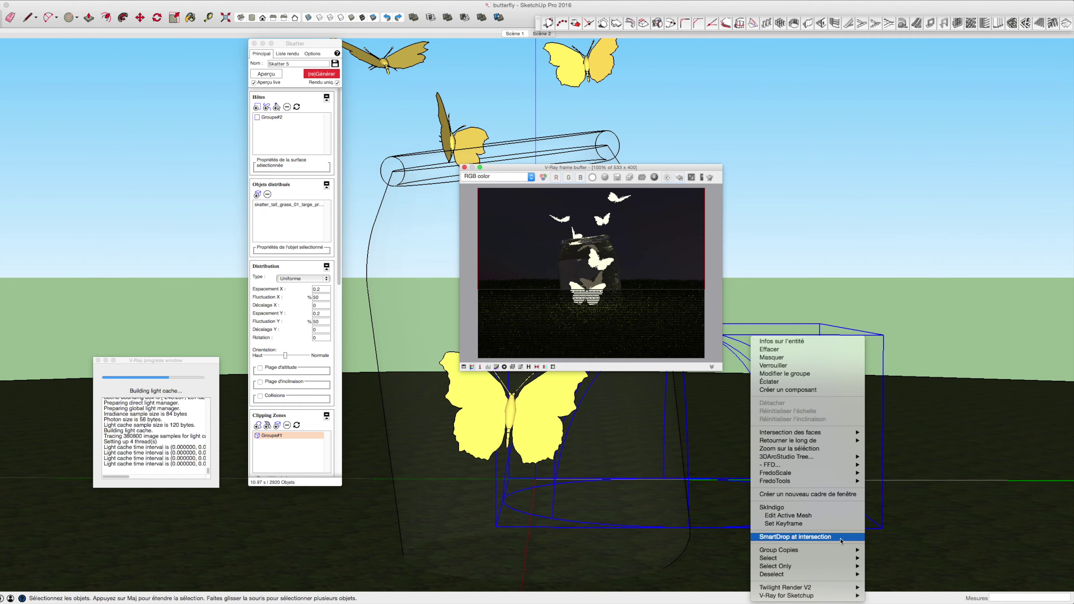
Retype the dome texture's horizontal rotation value, start a render, then close it
click(885, 595)
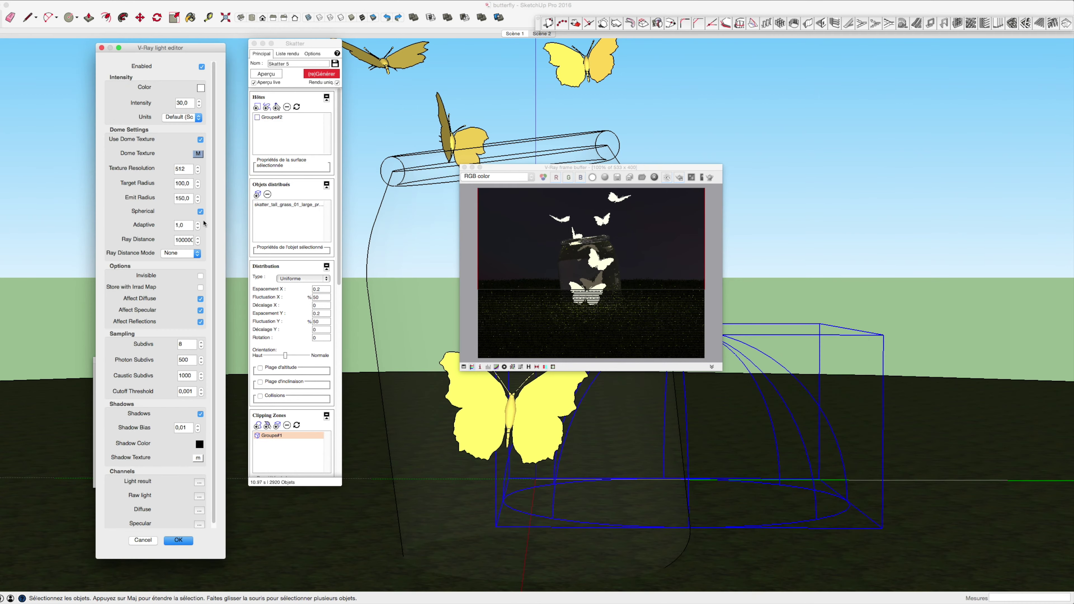
click(202, 155)
scroll(1023, 417, down, 5)
click(780, 412)
drag(785, 412, 770, 411)
text(10)
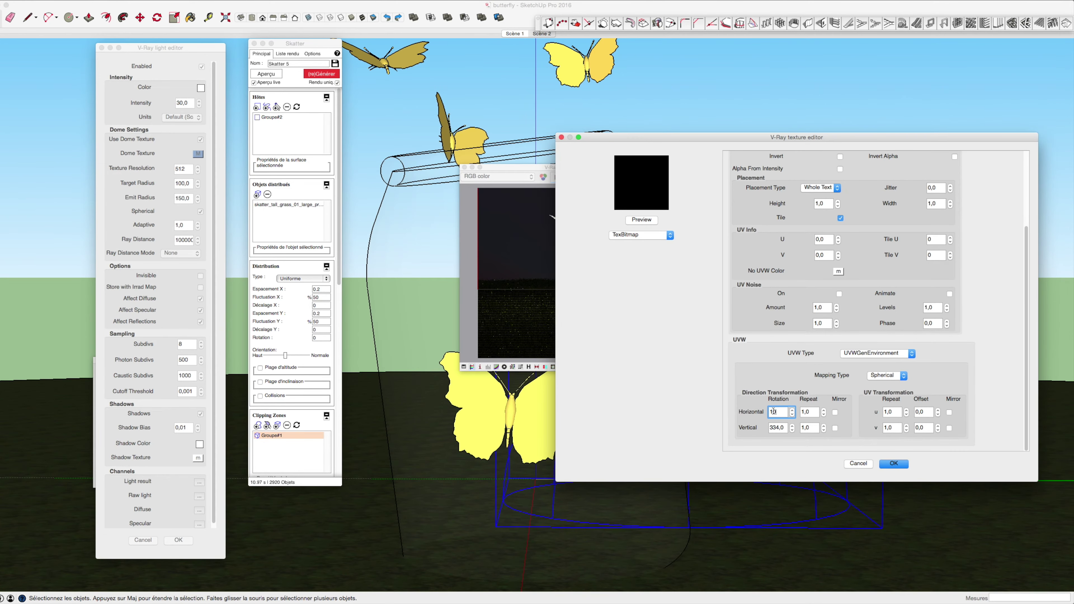
key(BackSpace)
text(0)
click(785, 429)
key(Return)
click(178, 540)
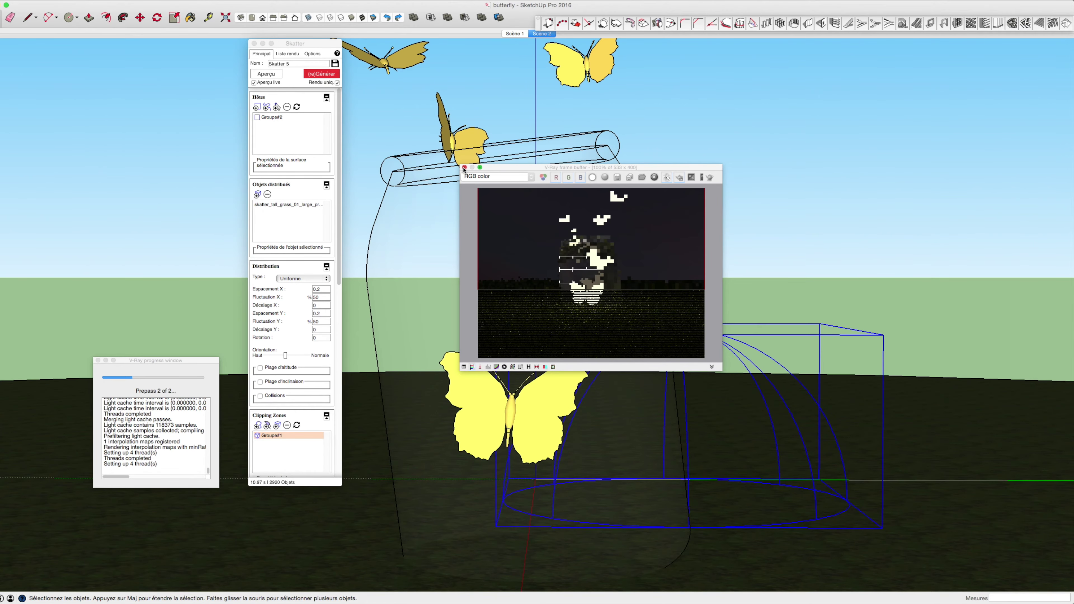
click(464, 168)
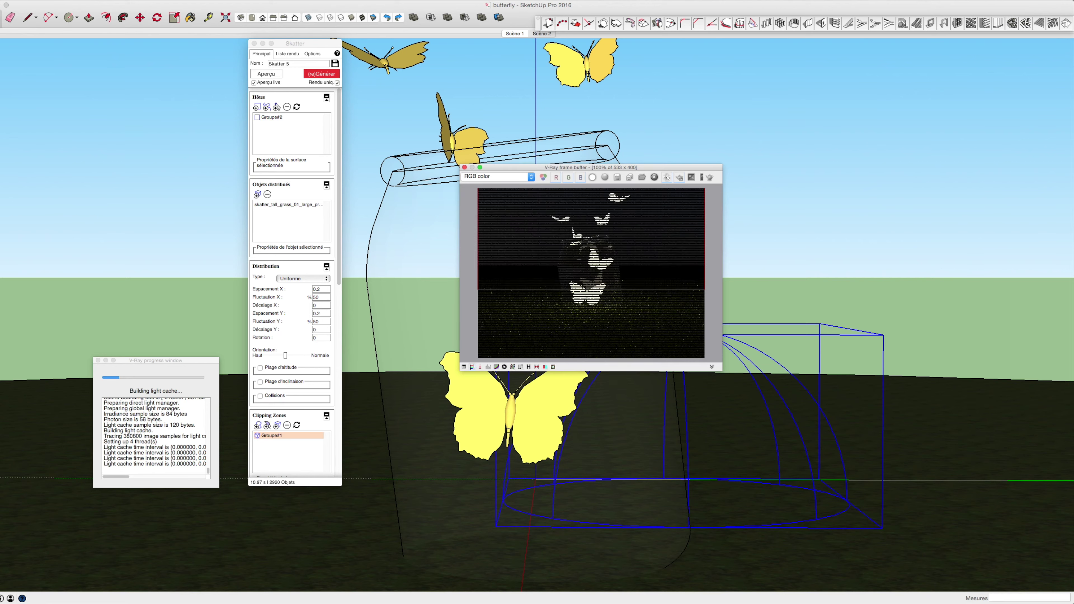
Set the dome texture's horizontal rotation to 80 and render the jar against a sunset sky
right_click(764, 359)
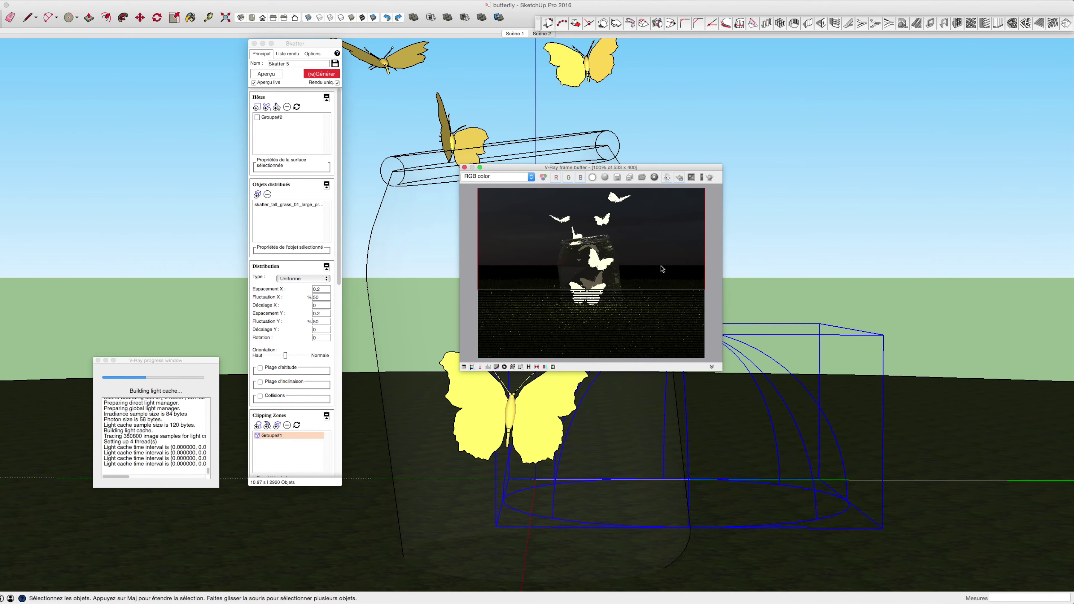
click(198, 154)
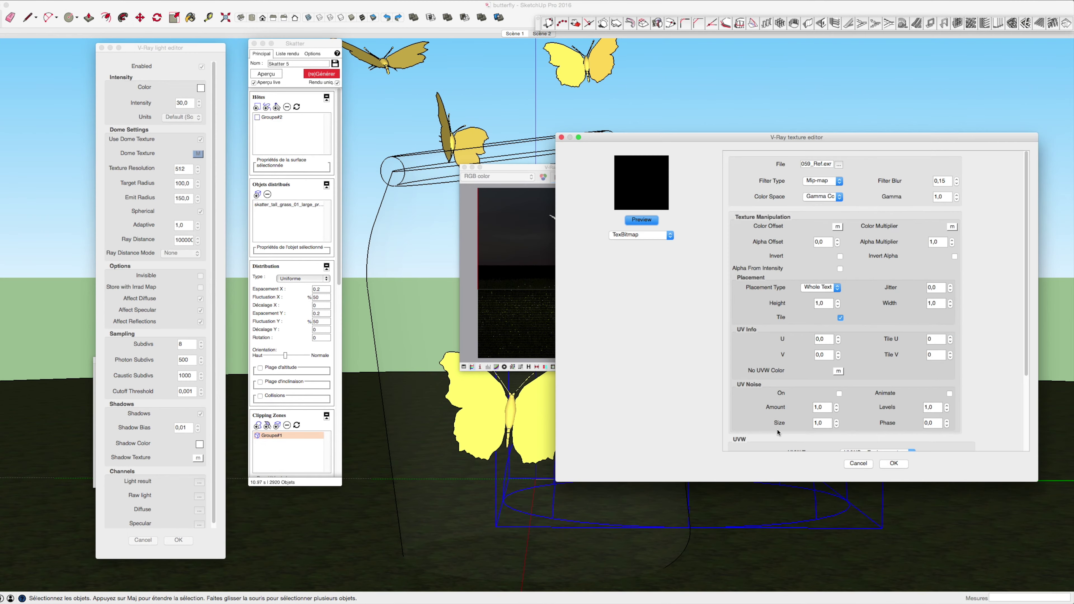
scroll(1018, 423, down, 5)
double_click(777, 412)
text(80)
key(Return)
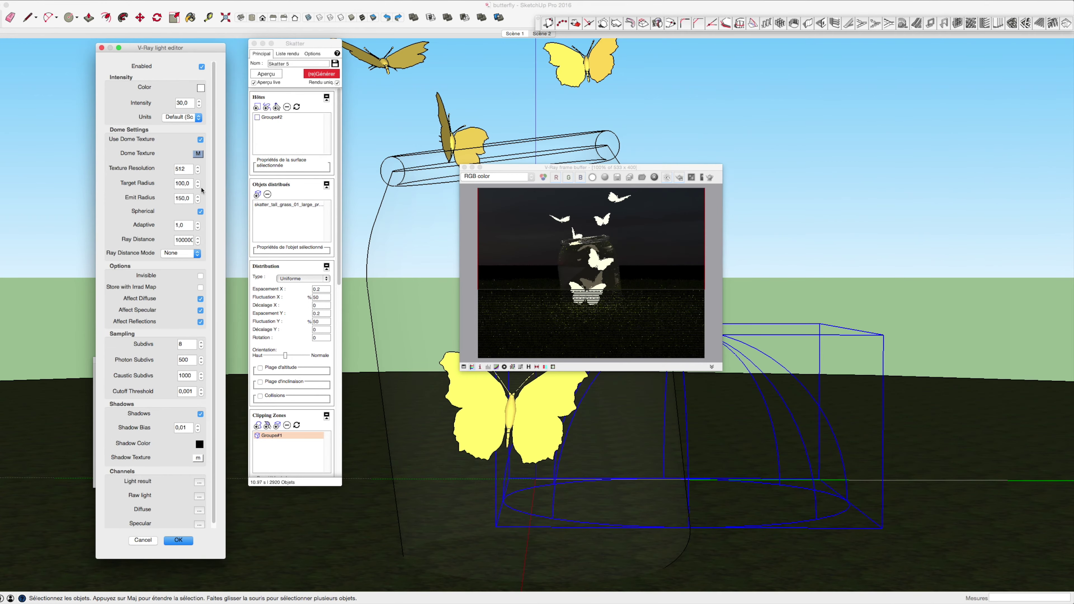
click(181, 544)
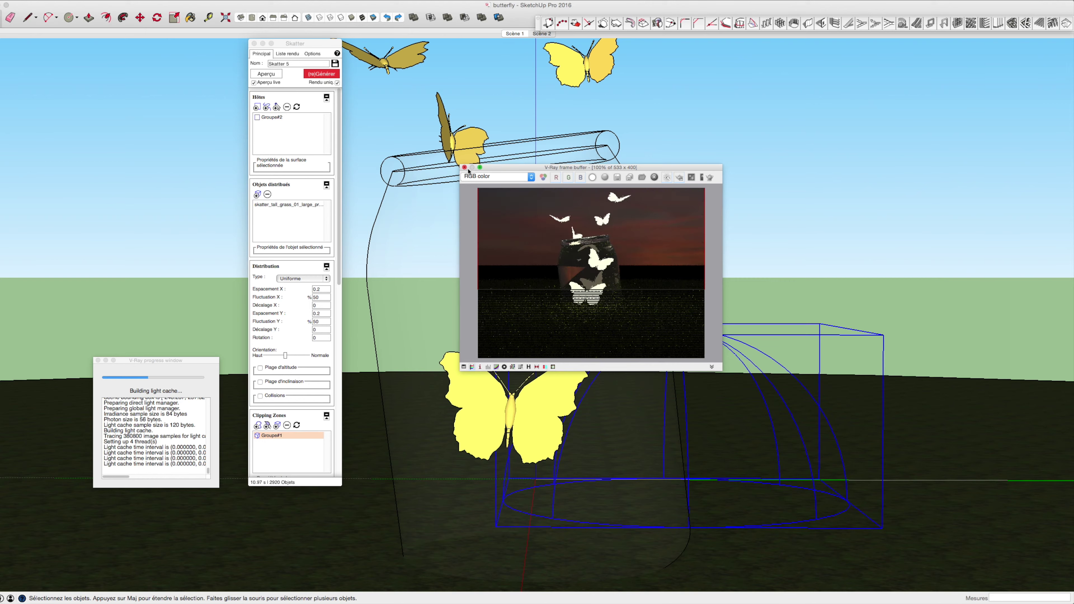
click(464, 168)
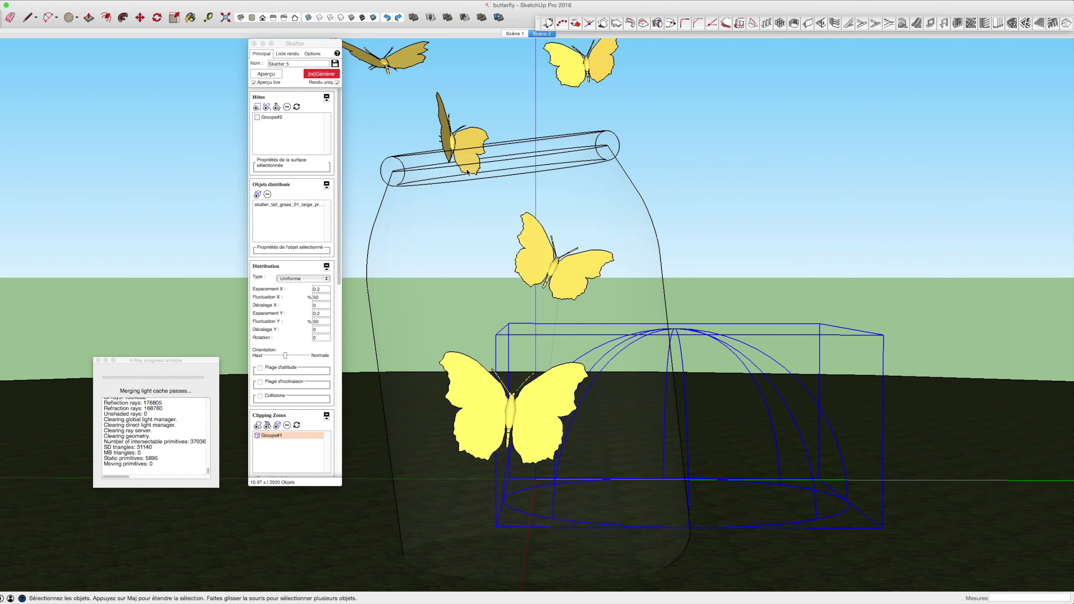
Try a horizontal rotation of 100 on the dome texture and render
right_click(688, 328)
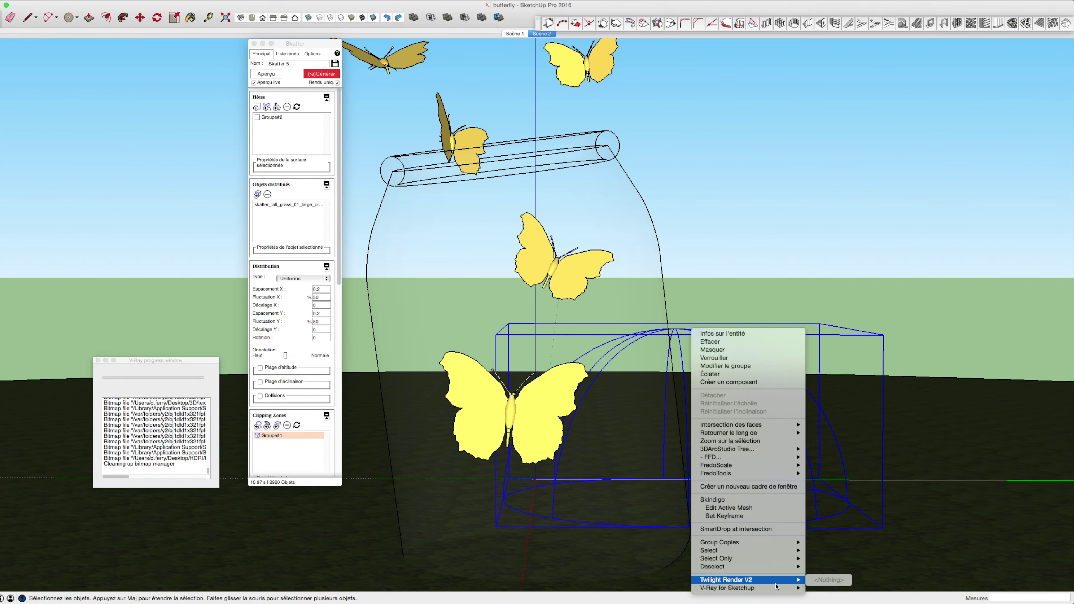
click(824, 589)
click(198, 154)
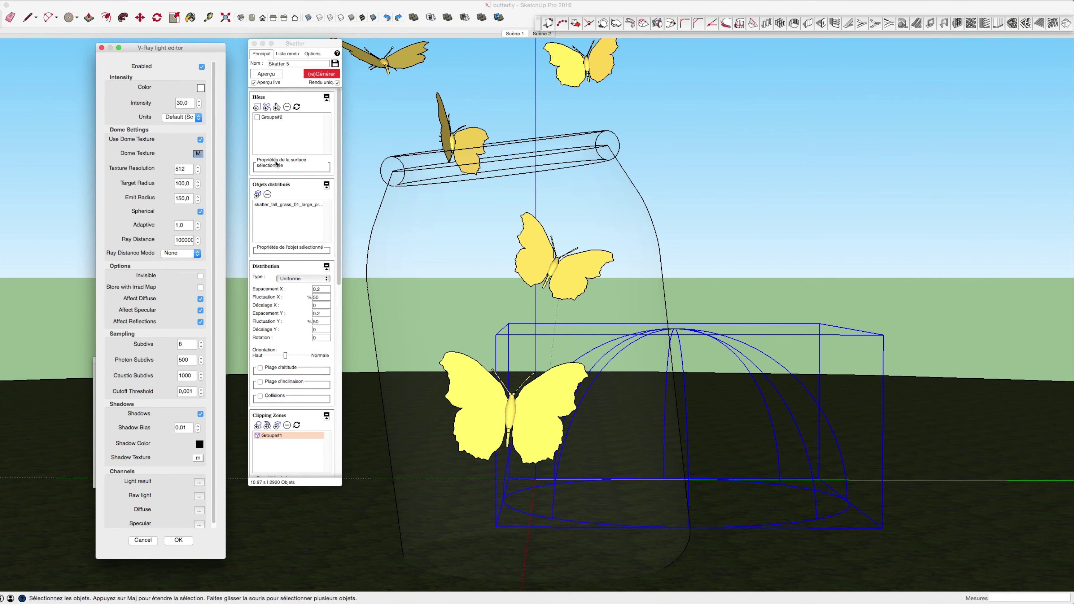
scroll(805, 409, down, 5)
double_click(777, 411)
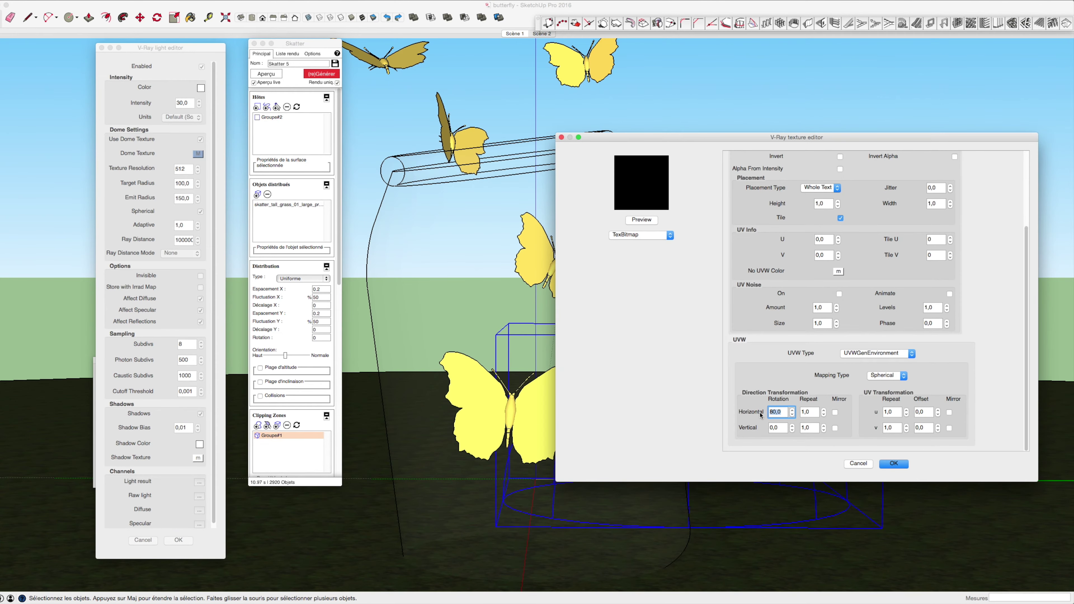
text(100)
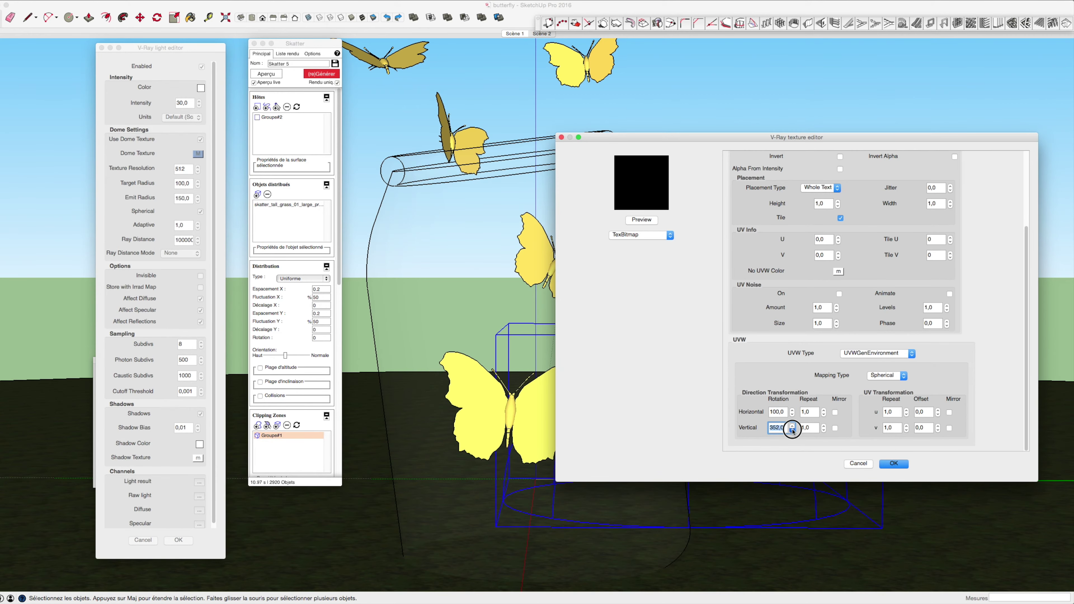
click(893, 463)
click(178, 541)
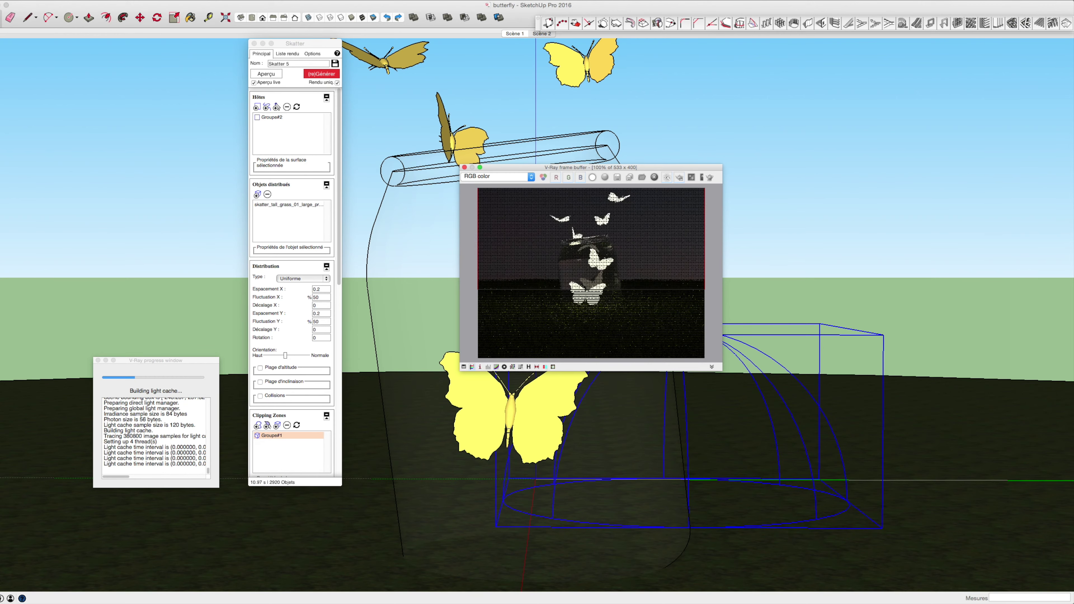
Set the dome texture to 75° horizontal and 350° vertical rotation and re-render
right_click(735, 342)
mouse_move(772, 595)
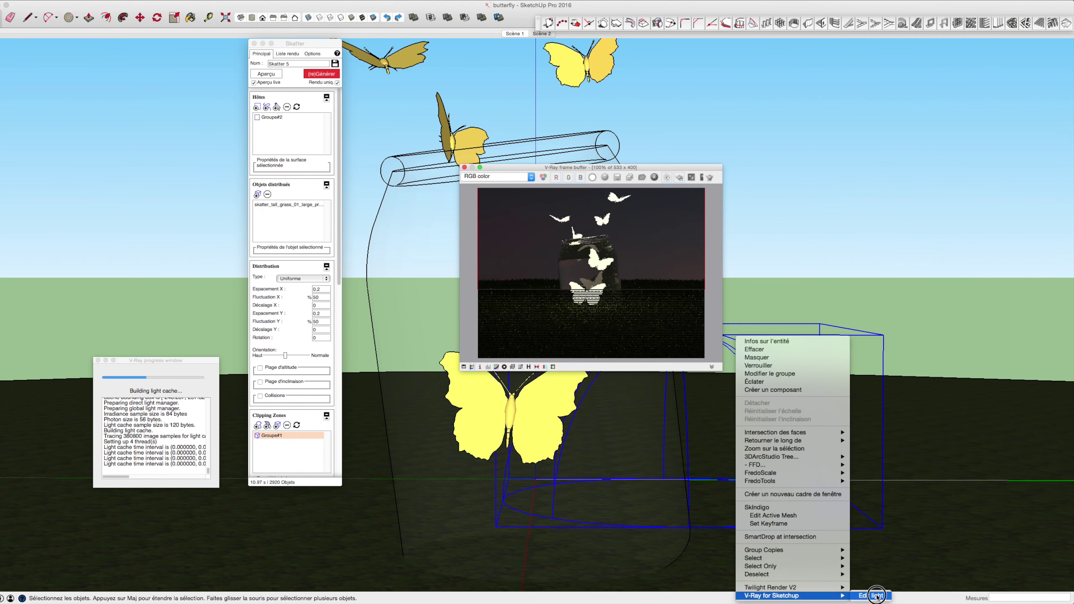
click(871, 594)
click(198, 153)
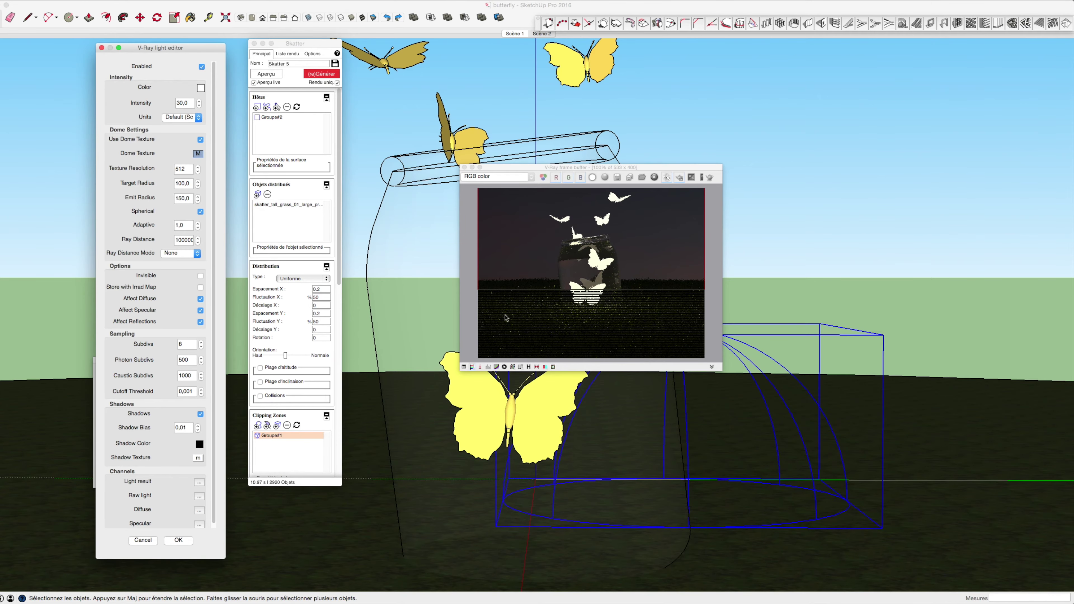
scroll(1024, 431, down, 5)
double_click(777, 412)
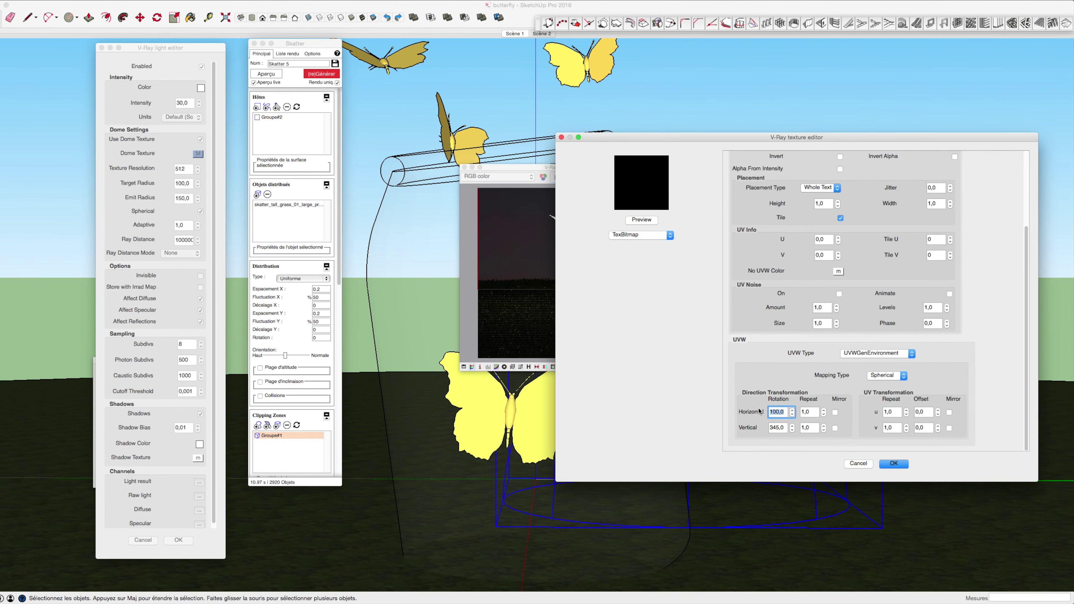
text(75)
click(792, 425)
click(893, 463)
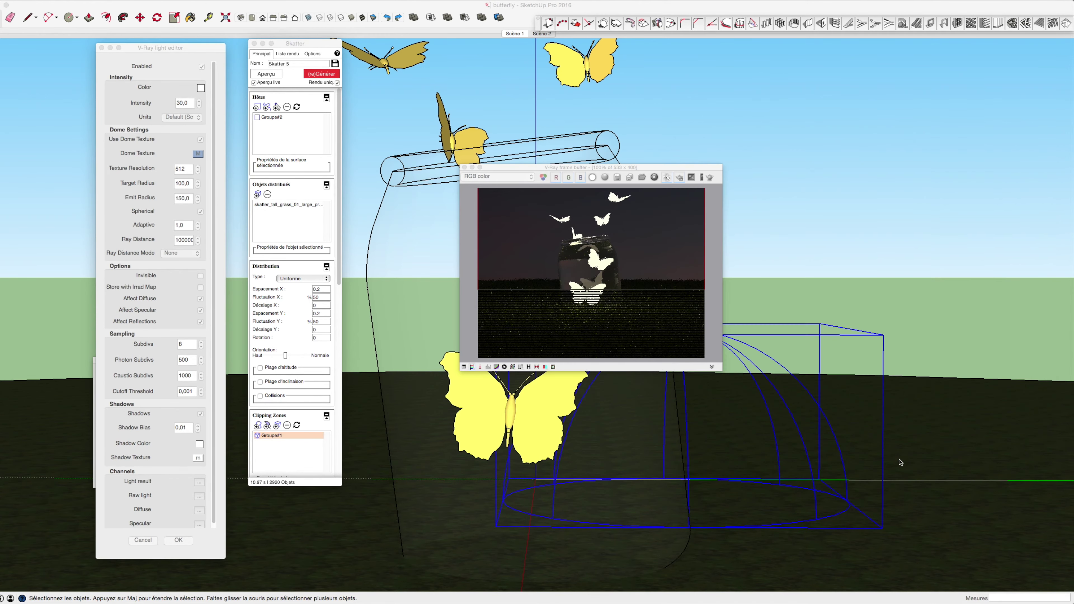
double_click(182, 103)
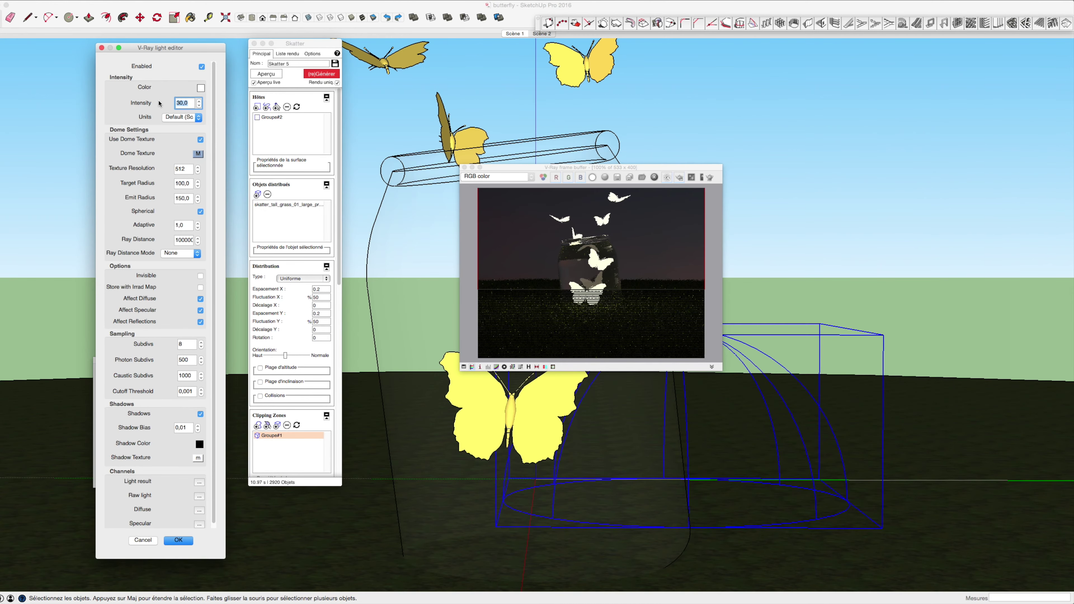
key(Return)
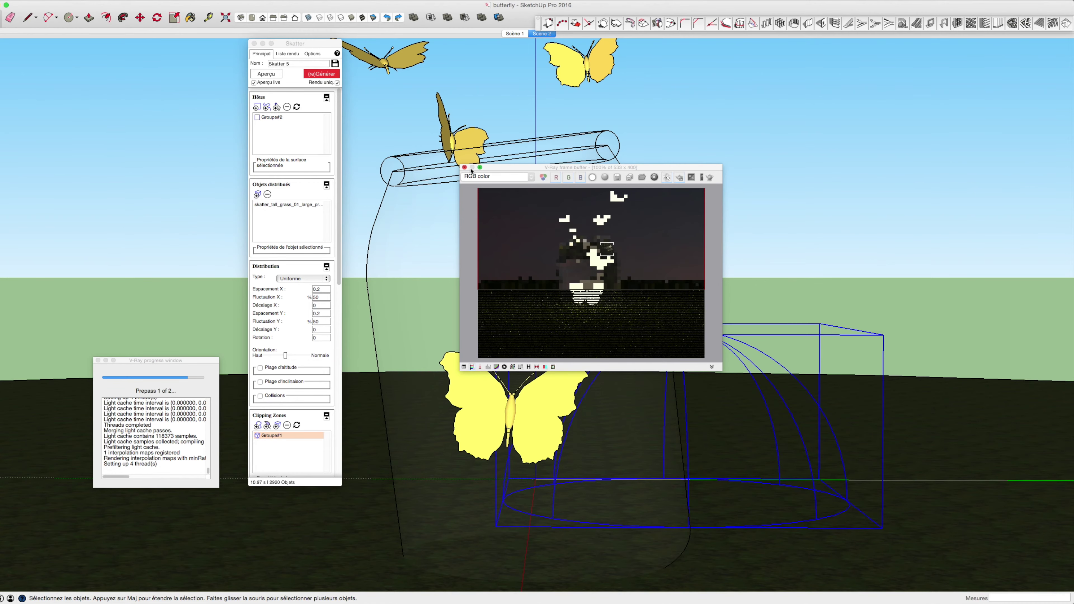
click(471, 168)
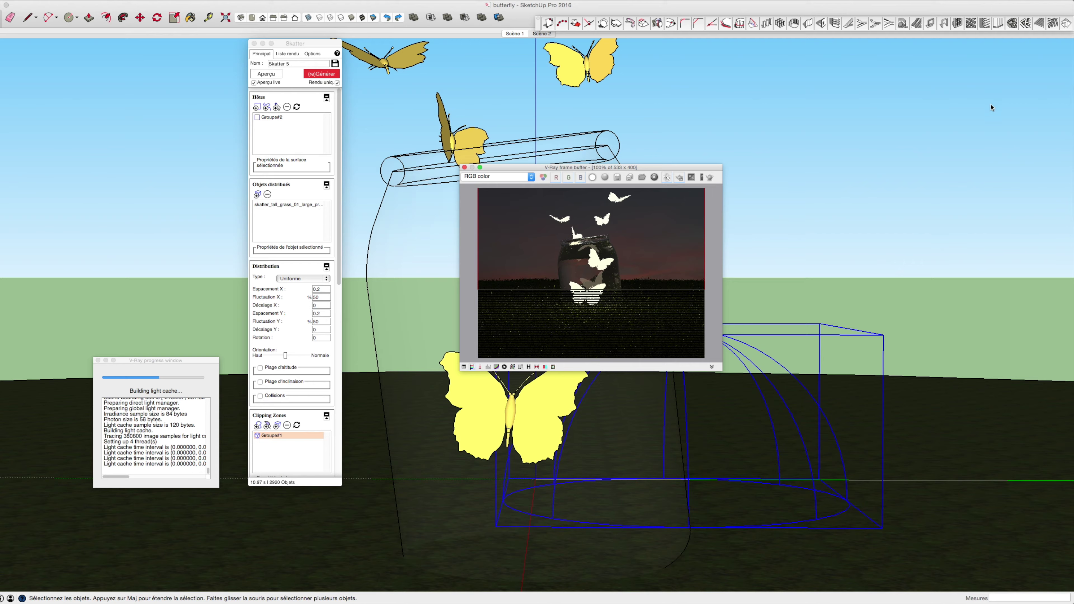
Try an 85° horizontal dome texture rotation, render, and close the render window
right_click(753, 347)
mouse_move(784, 586)
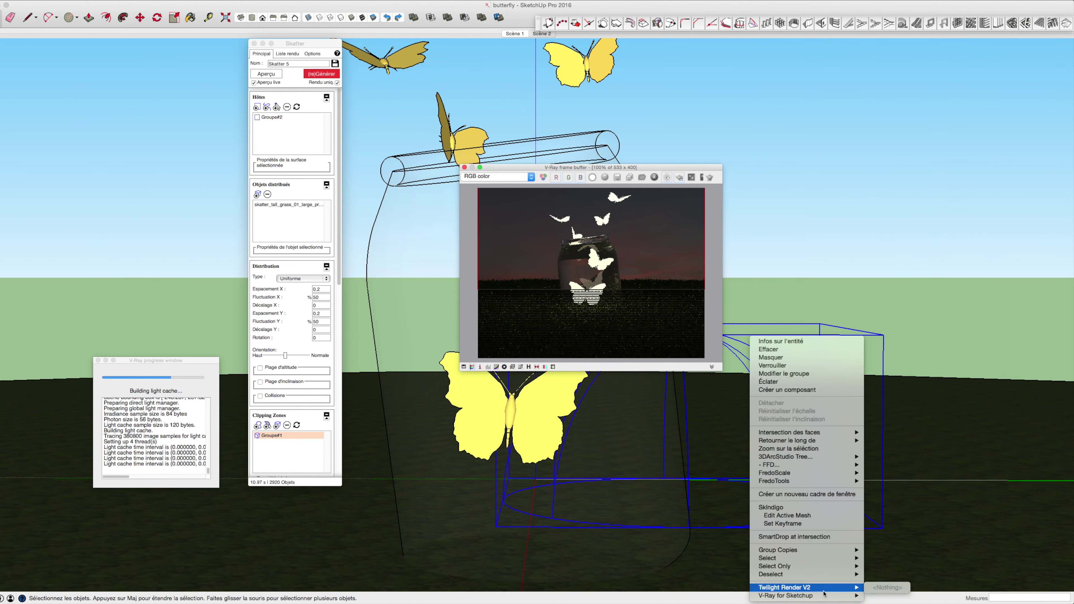
click(881, 597)
click(198, 153)
scroll(779, 412, down, 5)
drag(779, 412, 748, 413)
text(85)
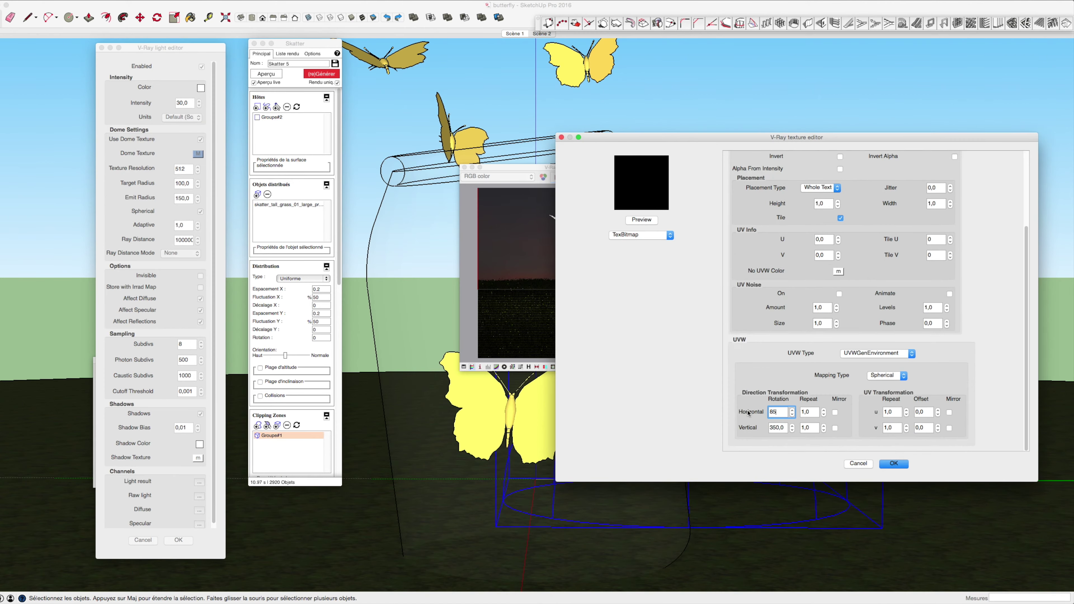
key(Tab)
click(893, 463)
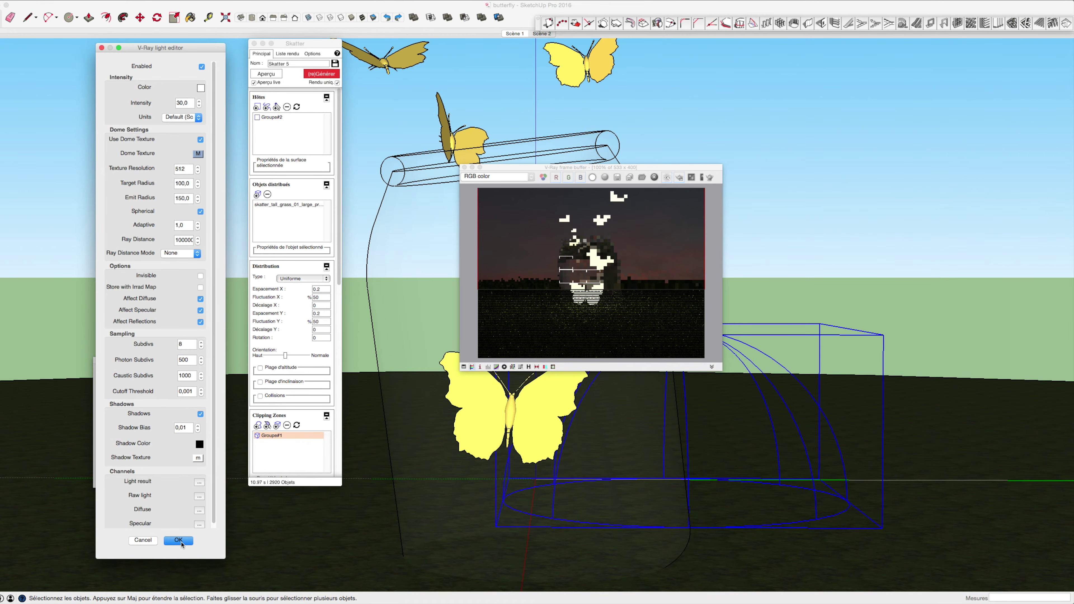
click(177, 541)
click(464, 167)
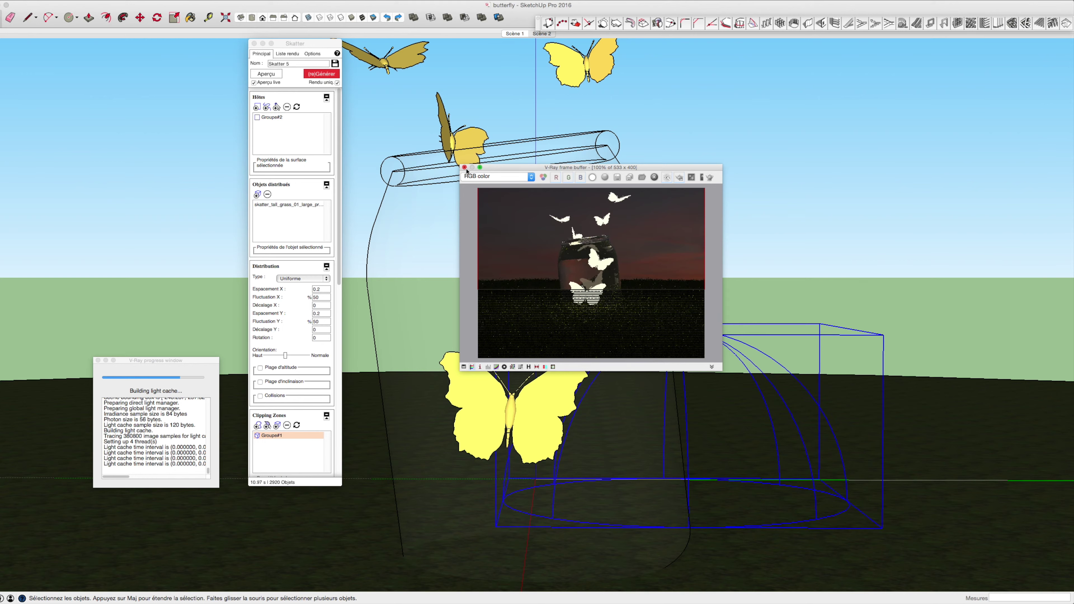
click(465, 168)
Set the dome texture to 80° horizontal and 356° vertical, render, and close the window
right_click(695, 331)
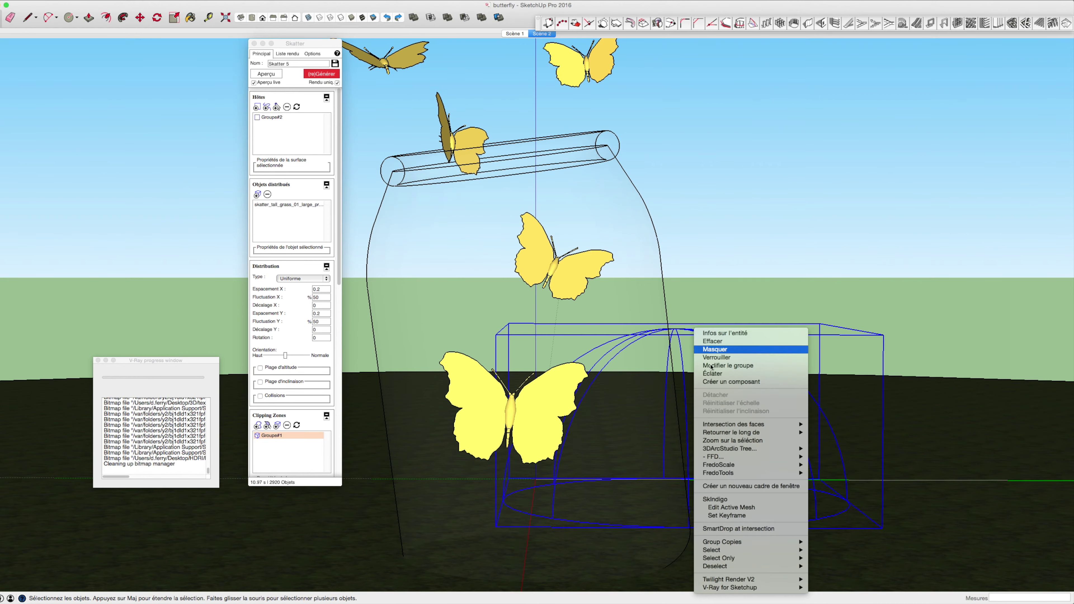
click(827, 587)
click(198, 154)
scroll(784, 419, down, 5)
double_click(782, 414)
text(80)
click(791, 425)
click(792, 425)
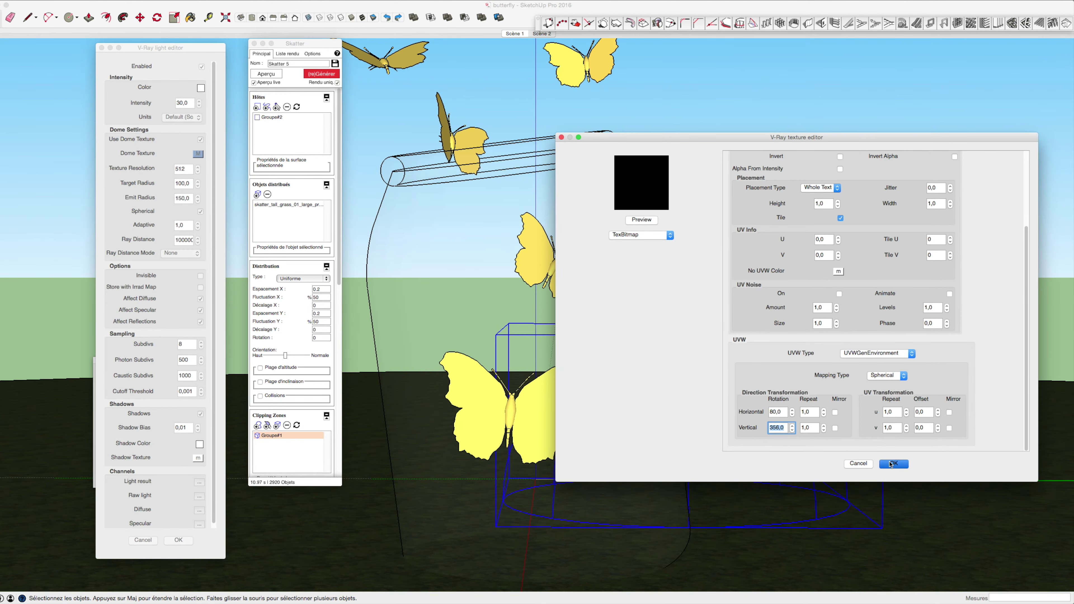
click(892, 464)
key(Return)
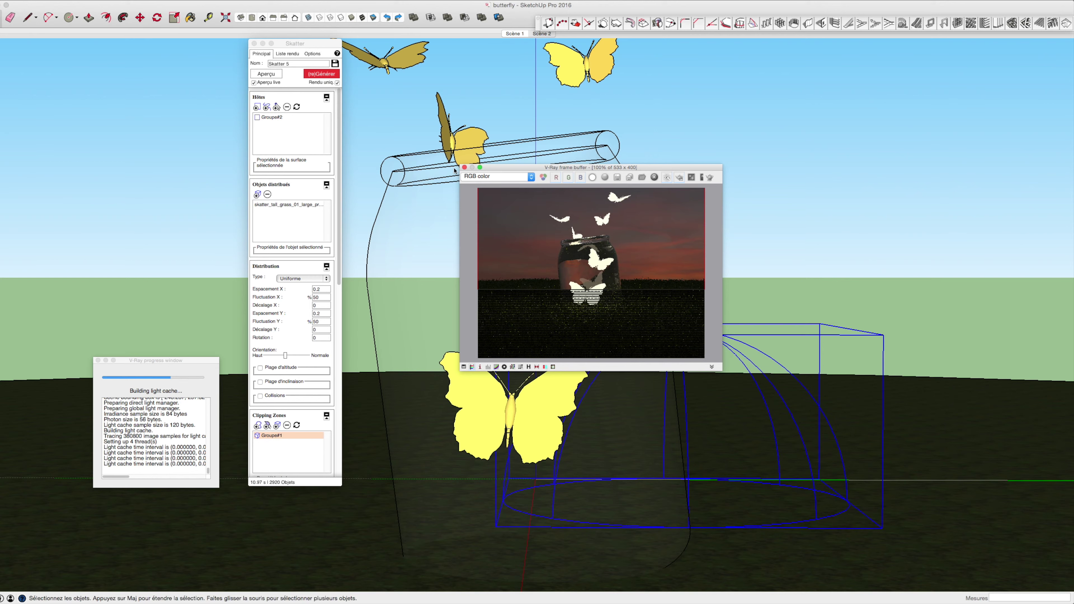
click(465, 169)
click(464, 168)
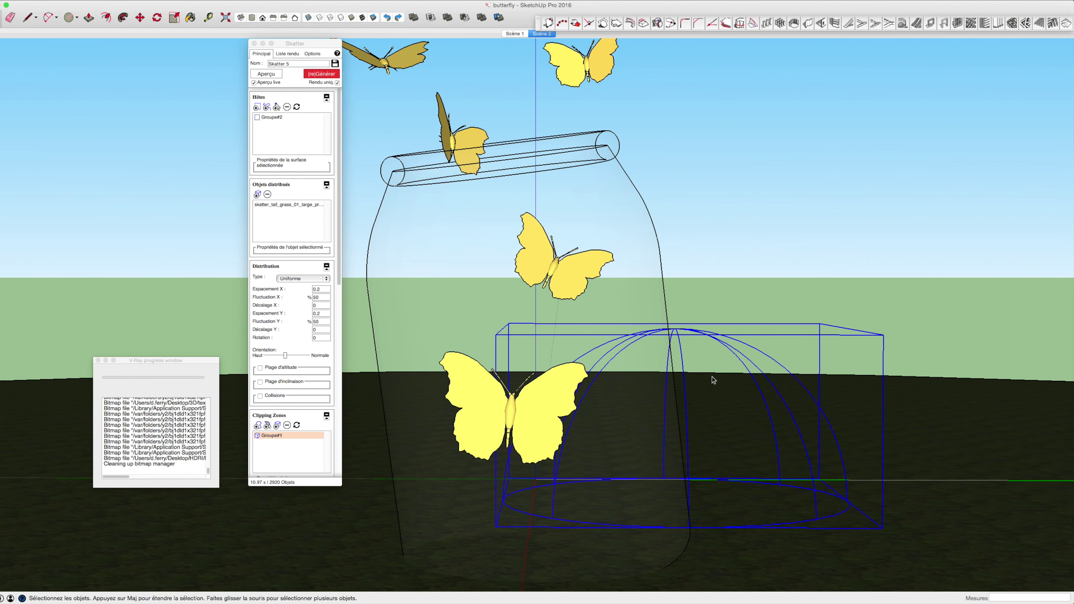
Raise the dome light intensity to 40 and re-render the butterfly jar scene
right_click(694, 332)
mouse_move(794, 588)
click(828, 587)
triple_click(184, 103)
text(40)
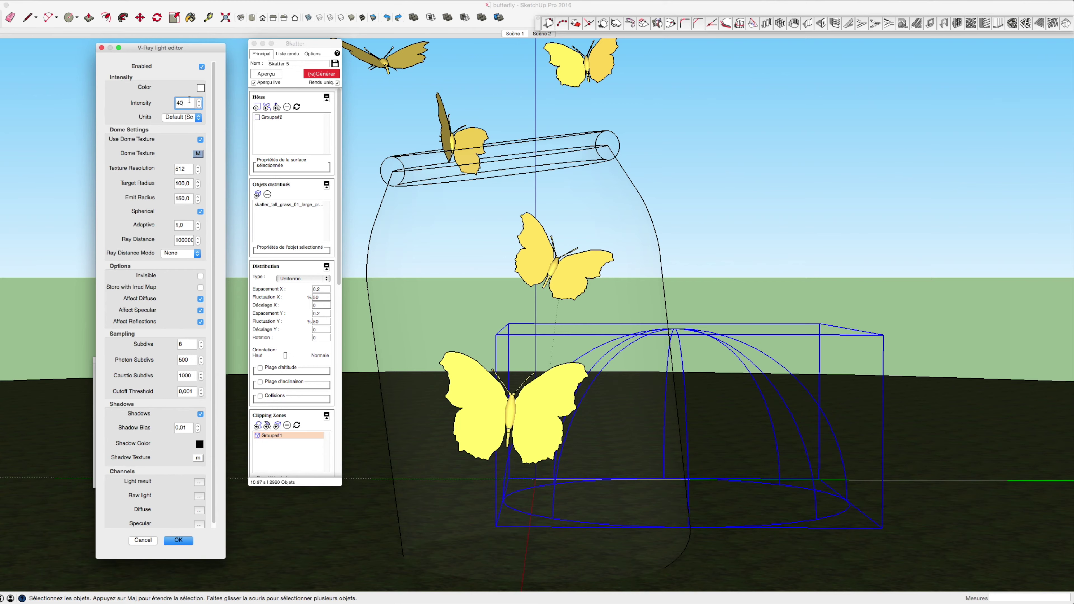
key(Return)
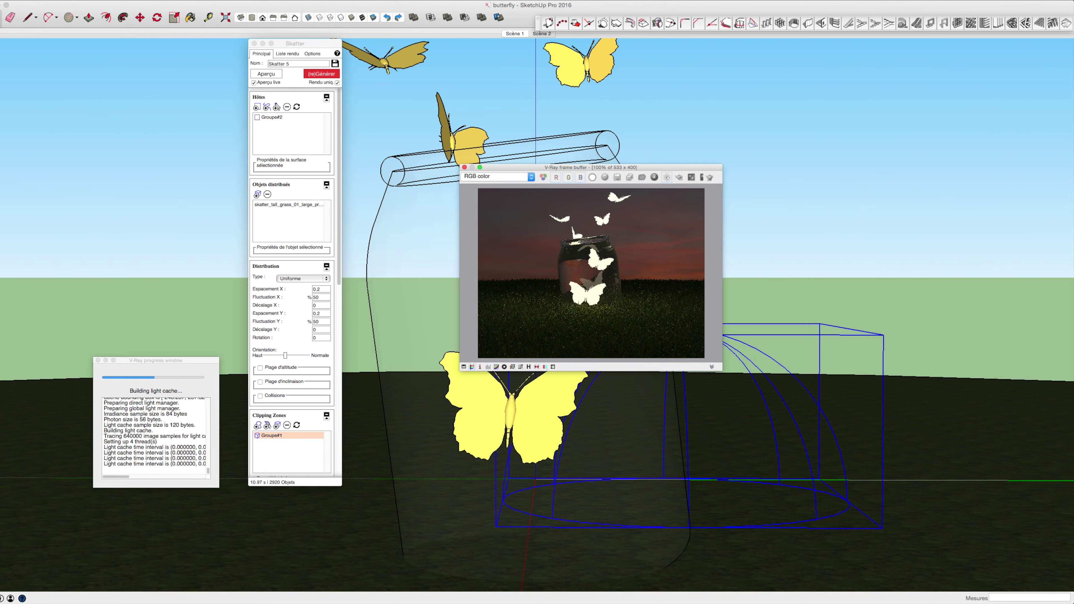
click(536, 217)
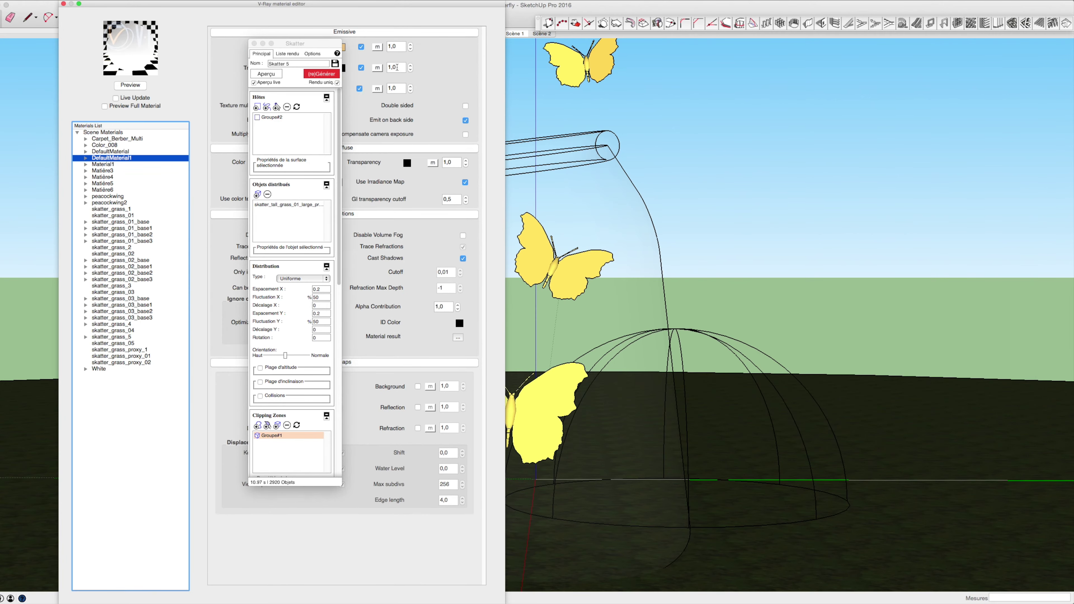
Pick a new diffuse transparency colour for Material1 and start a fresh V-Ray render
click(106, 165)
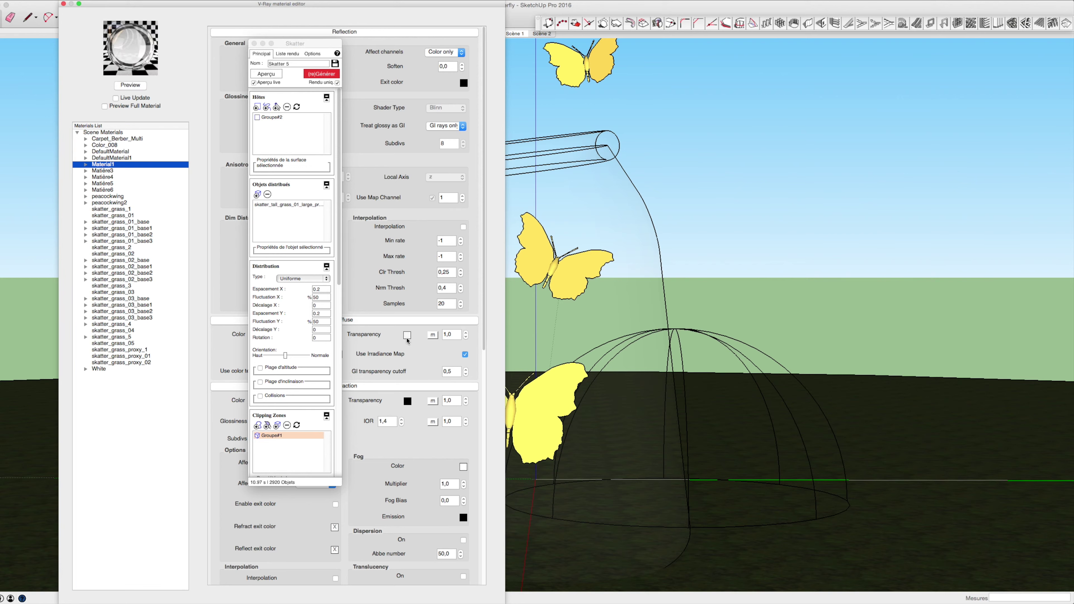
click(407, 337)
click(385, 374)
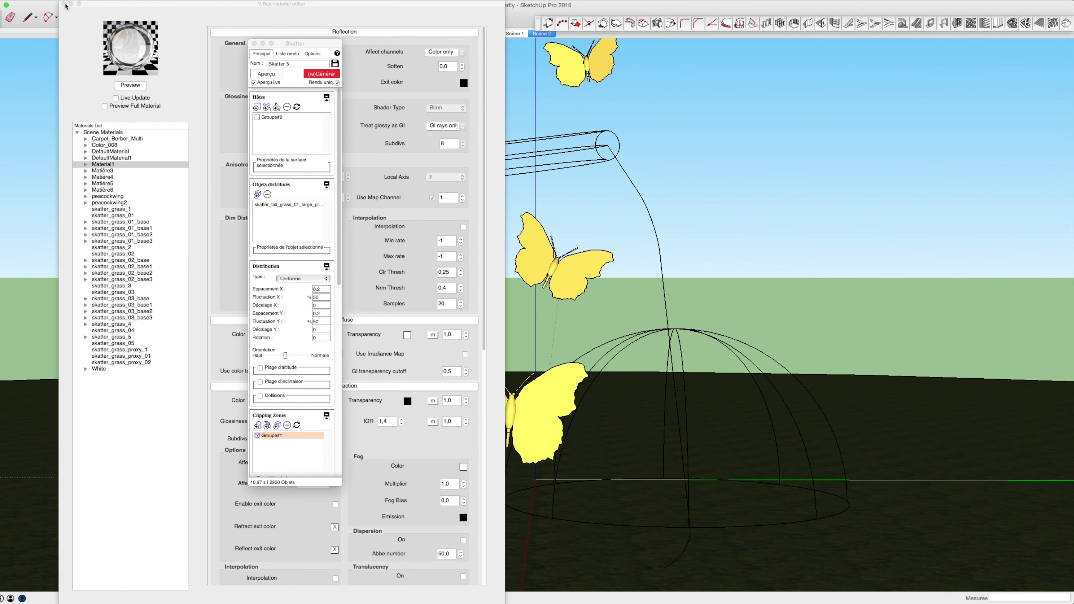
mouse_move(308, 44)
mouse_down()
mouse_move(101, 28)
mouse_move(41, 42)
mouse_up()
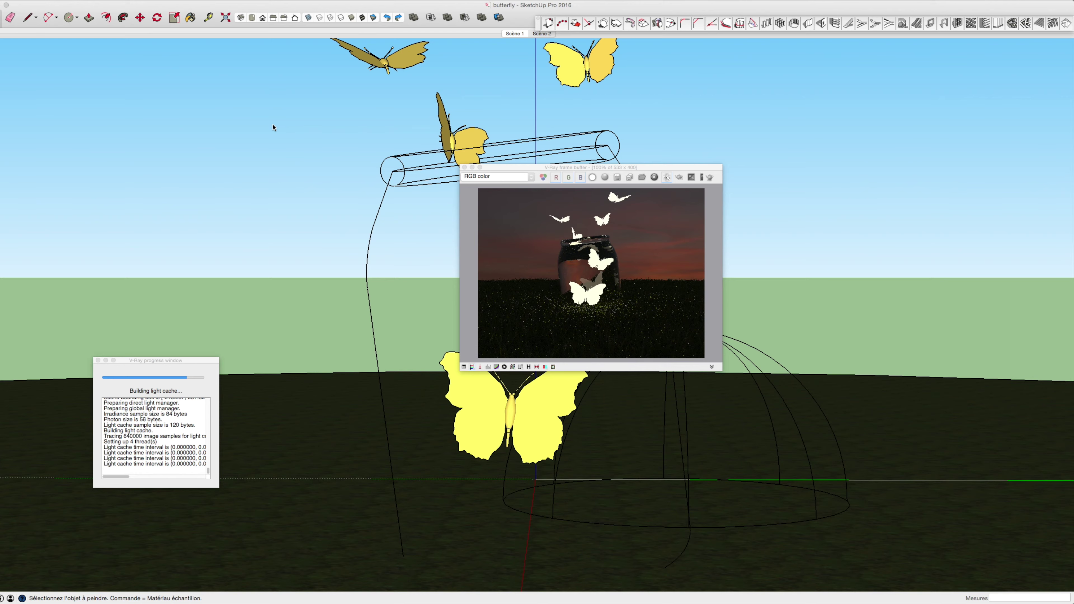
Draw a render region around the jar in the frame buffer, then clear it
click(679, 177)
drag(543, 226, 628, 300)
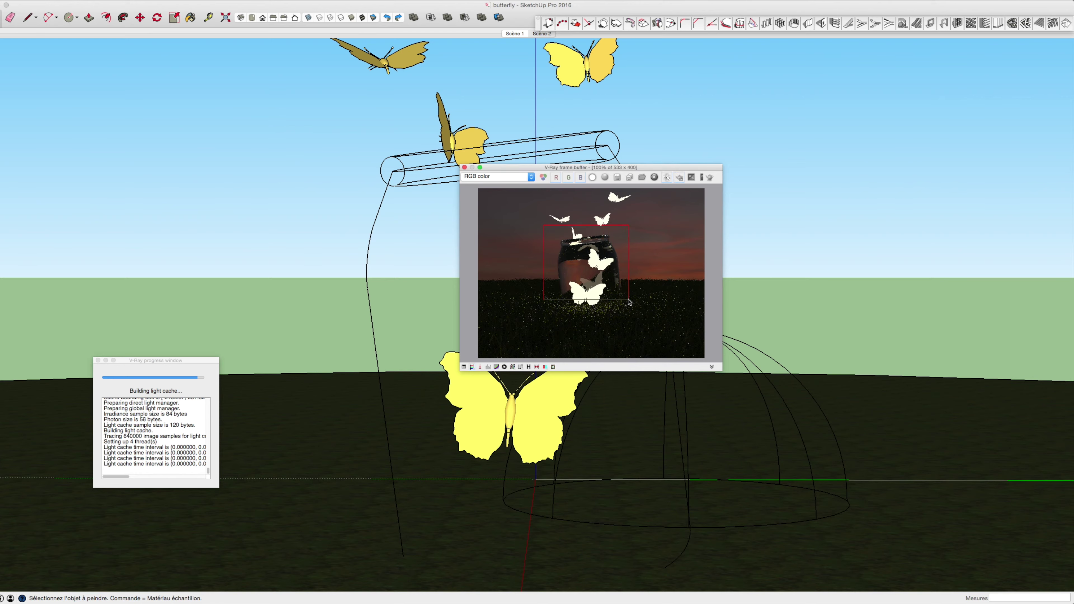
click(679, 178)
Remove Material1's Refraction layer in the material editor and start a full-frame render
click(414, 17)
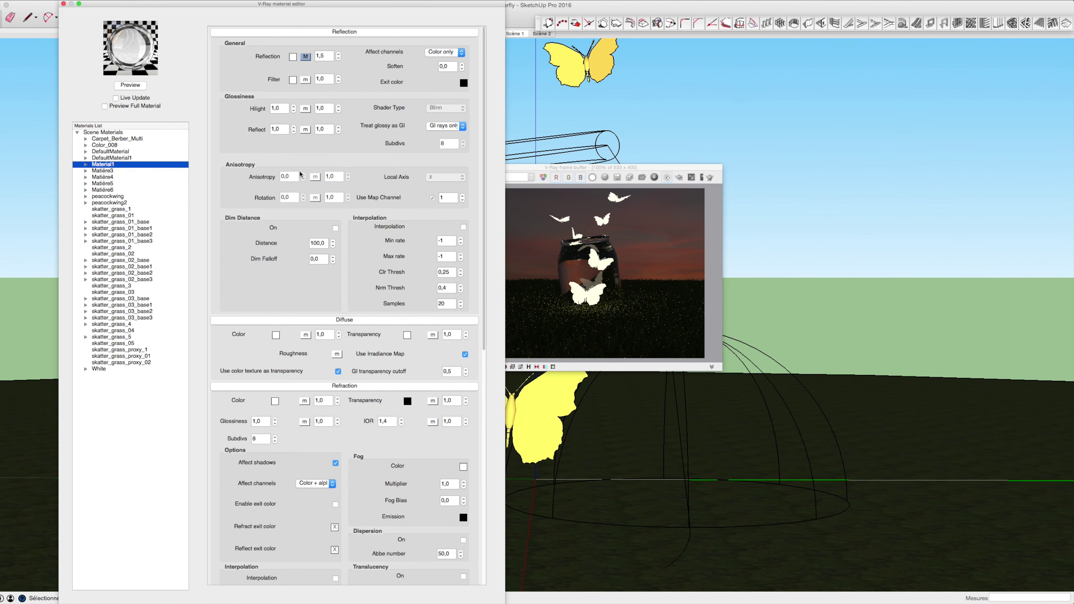
click(86, 164)
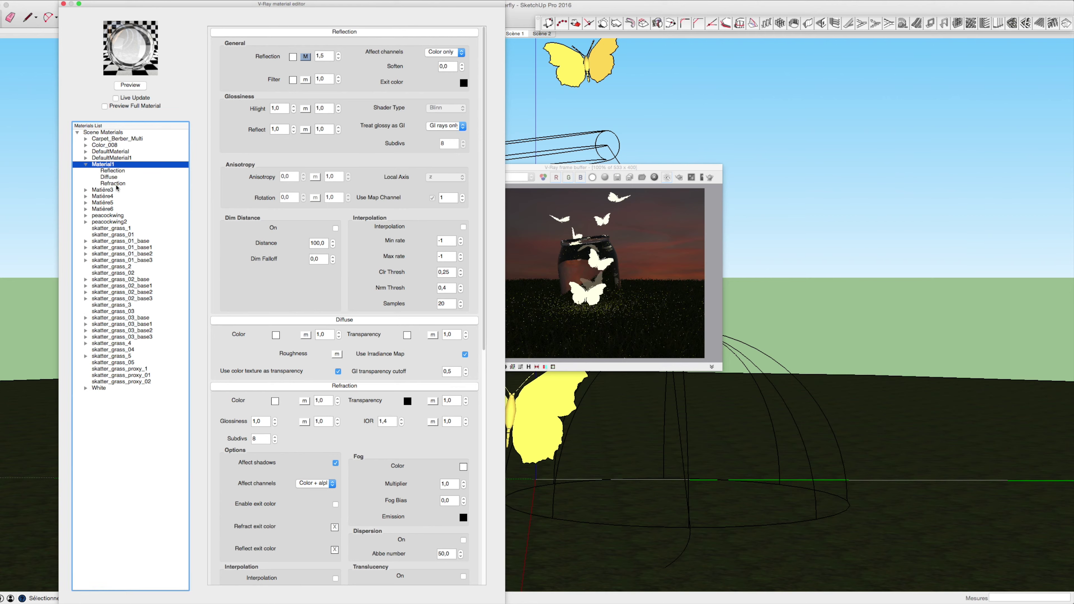
click(115, 183)
click(589, 308)
click(447, 17)
click(678, 169)
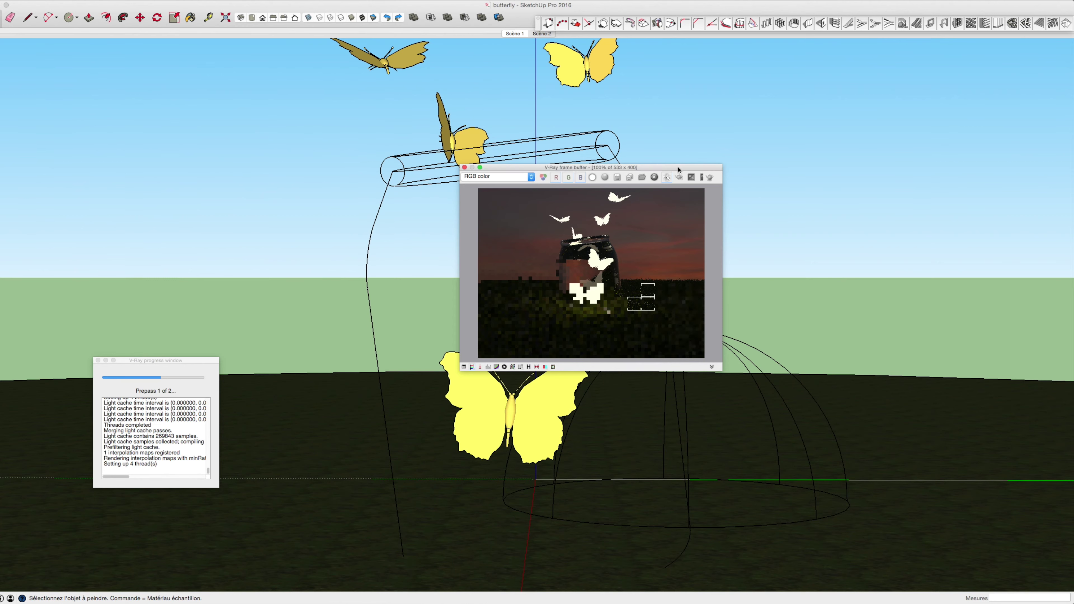
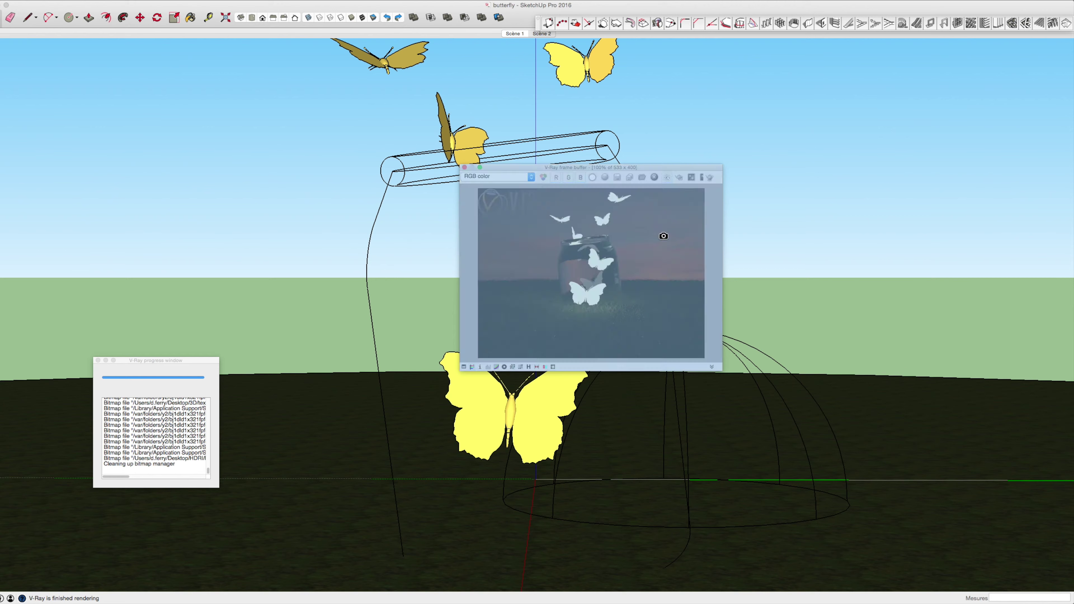
Render the butterfly jar scene with V-Ray, then orbit and pan the SketchUp view
click(709, 177)
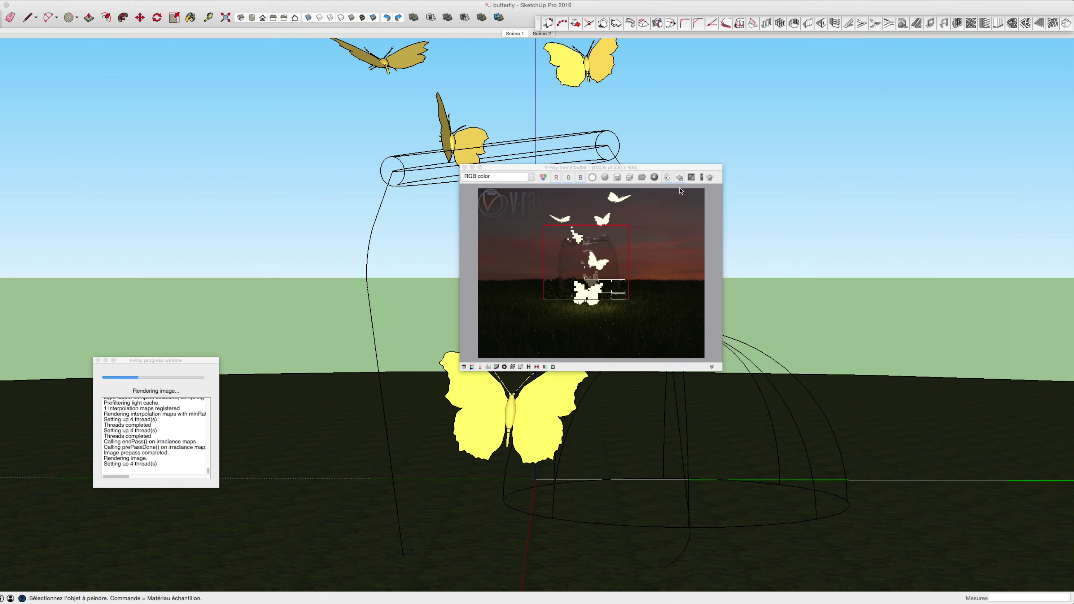
click(678, 177)
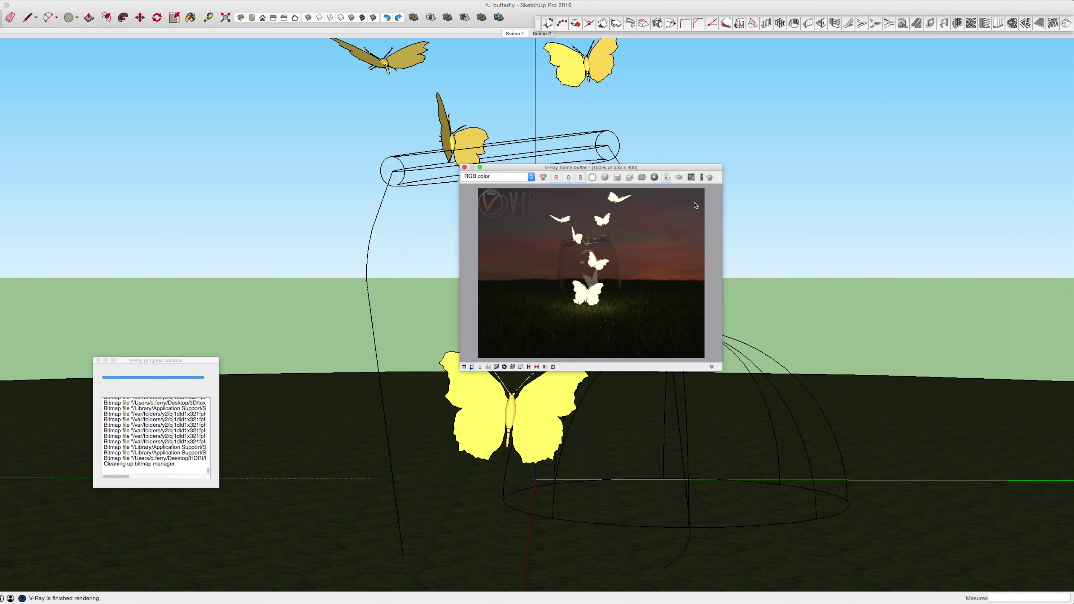
middle_drag(699, 204, 793, 195)
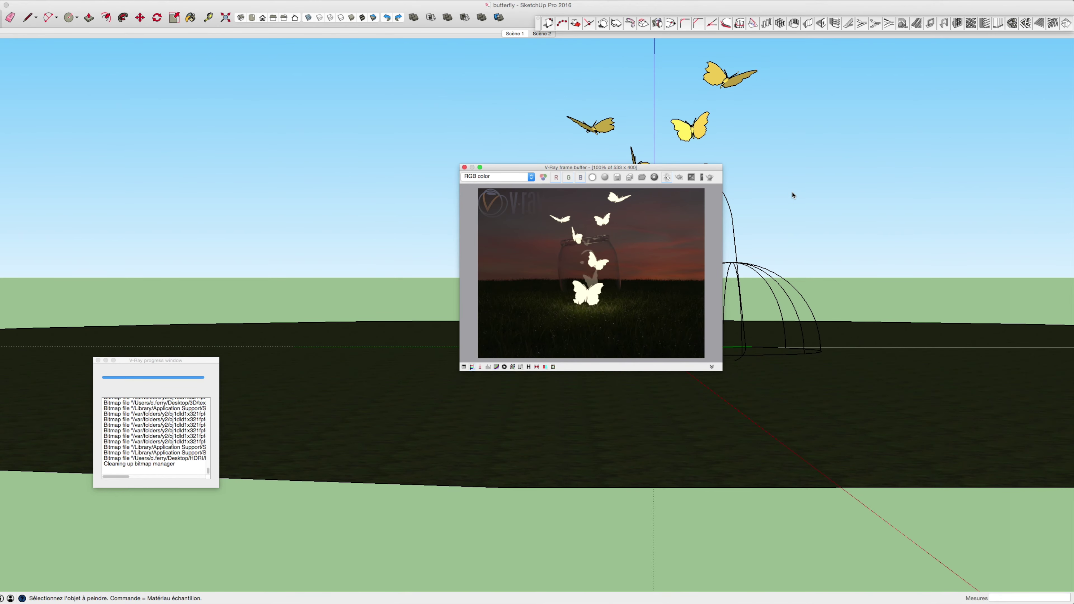
shift+middle_drag(791, 185, 911, 366)
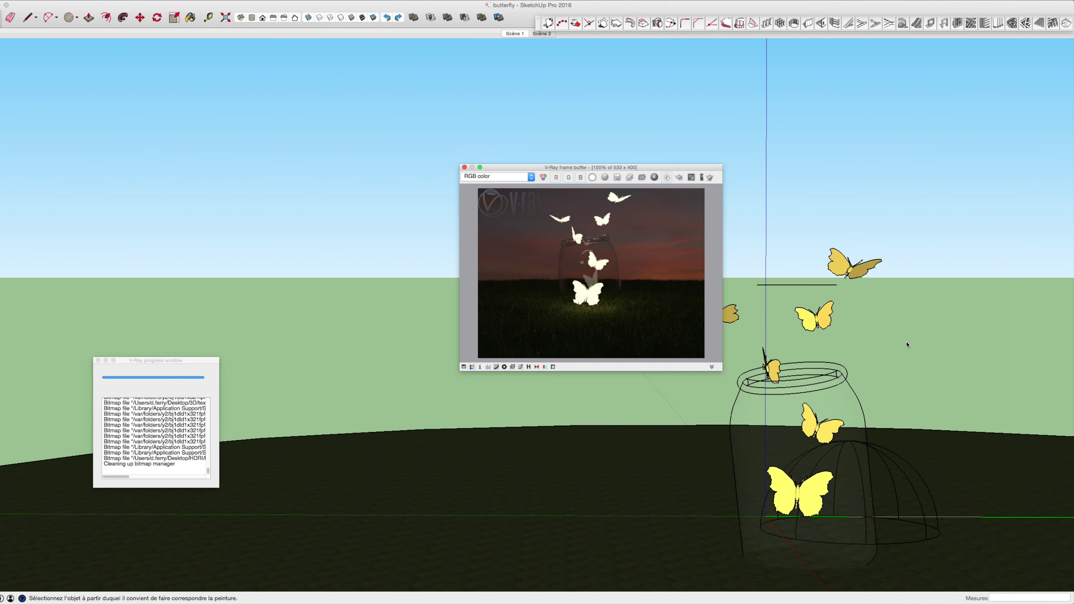
mouse_move(906, 345)
middle_down()
mouse_move(789, 222)
mouse_move(782, 199)
middle_up()
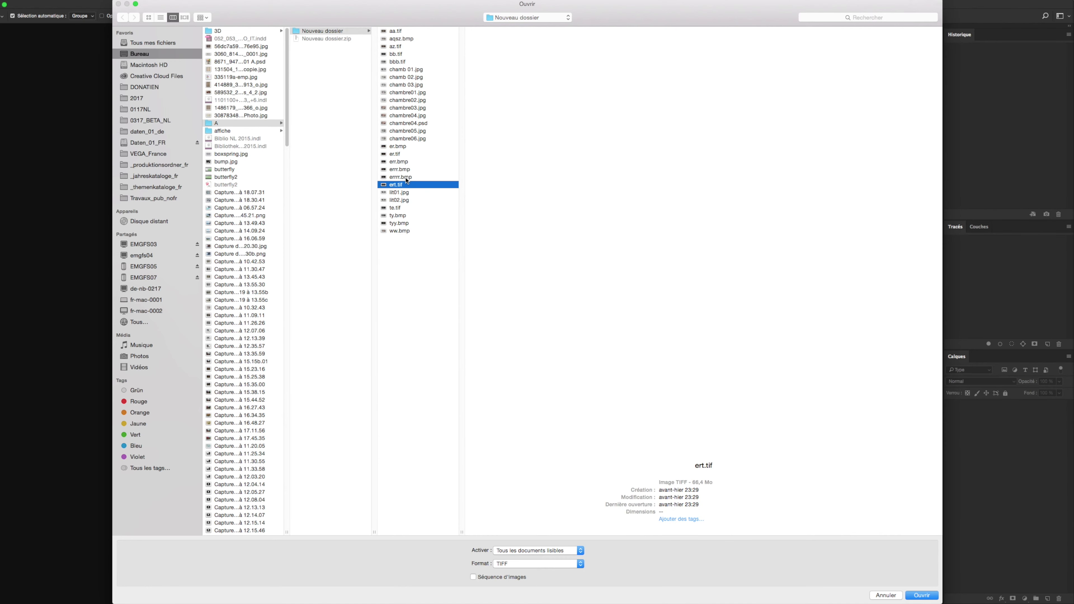
Preview the image files in the Open dialog and open er.tif
click(404, 177)
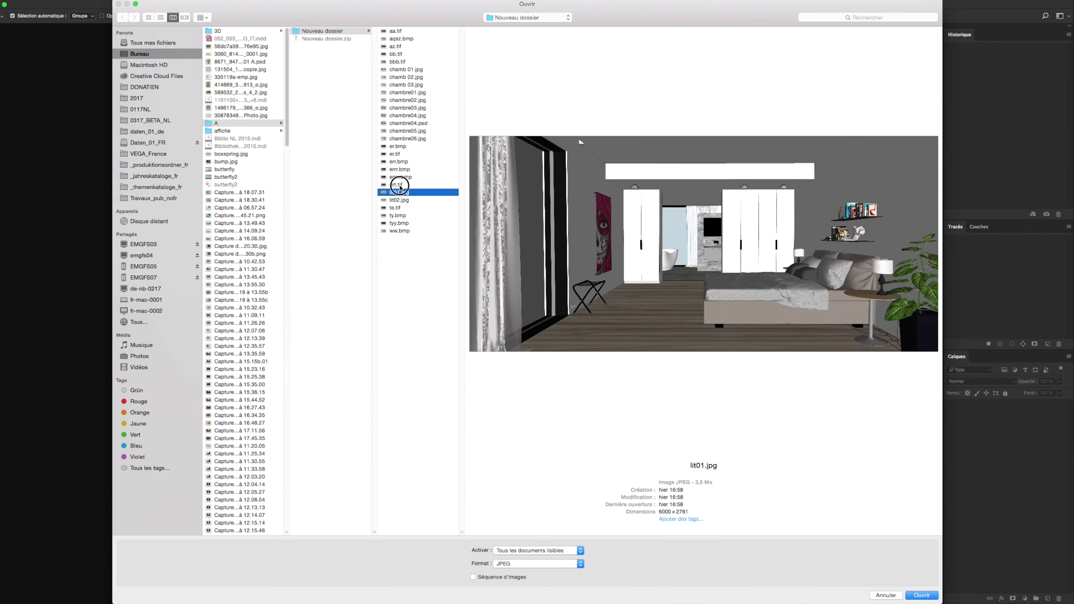
double_click(400, 185)
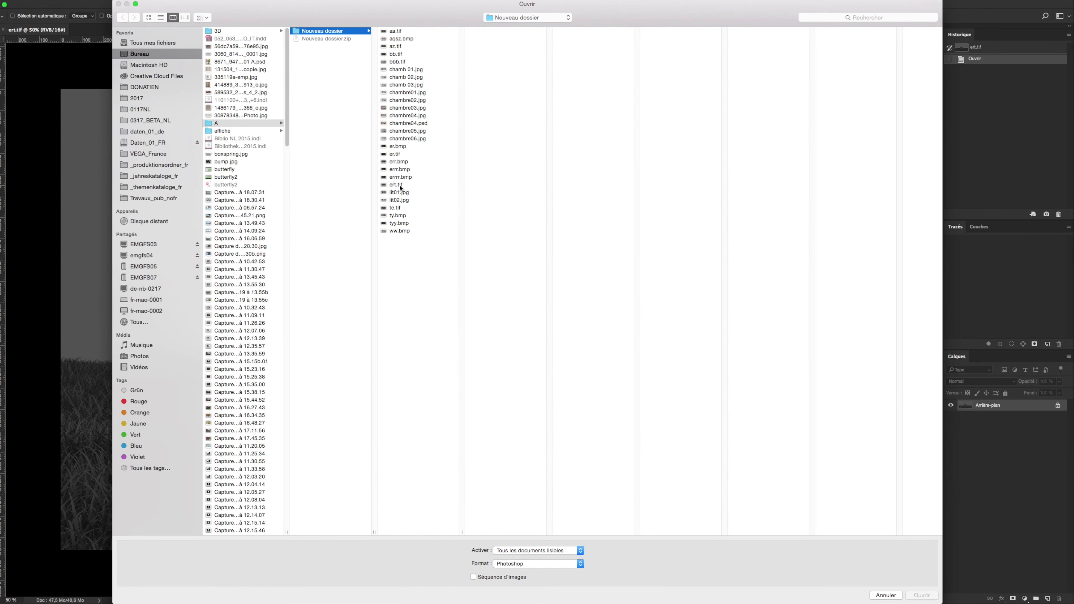
click(395, 208)
click(398, 223)
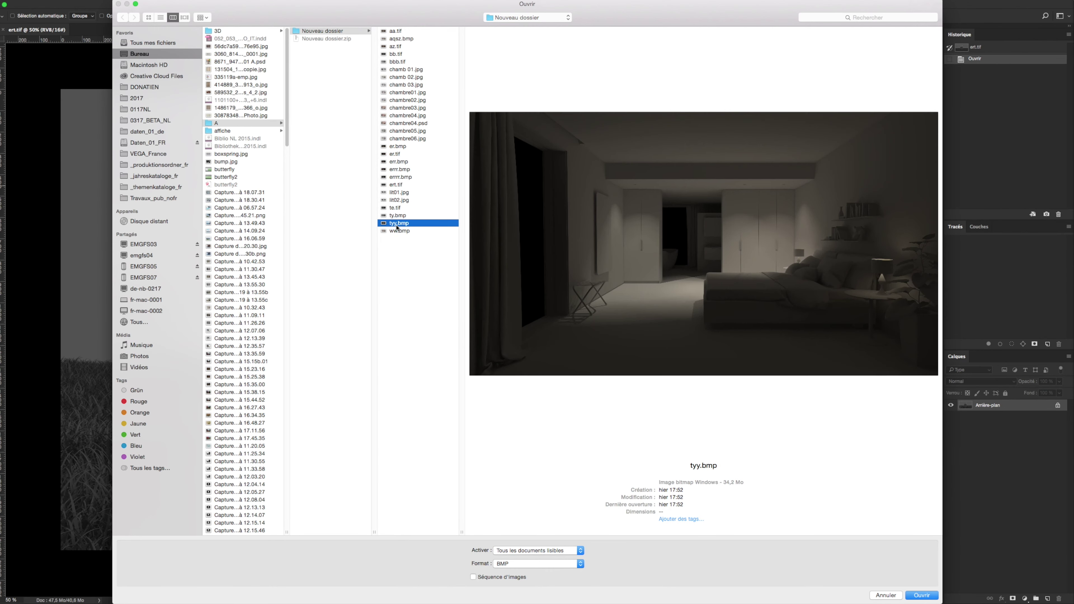
click(397, 147)
click(396, 155)
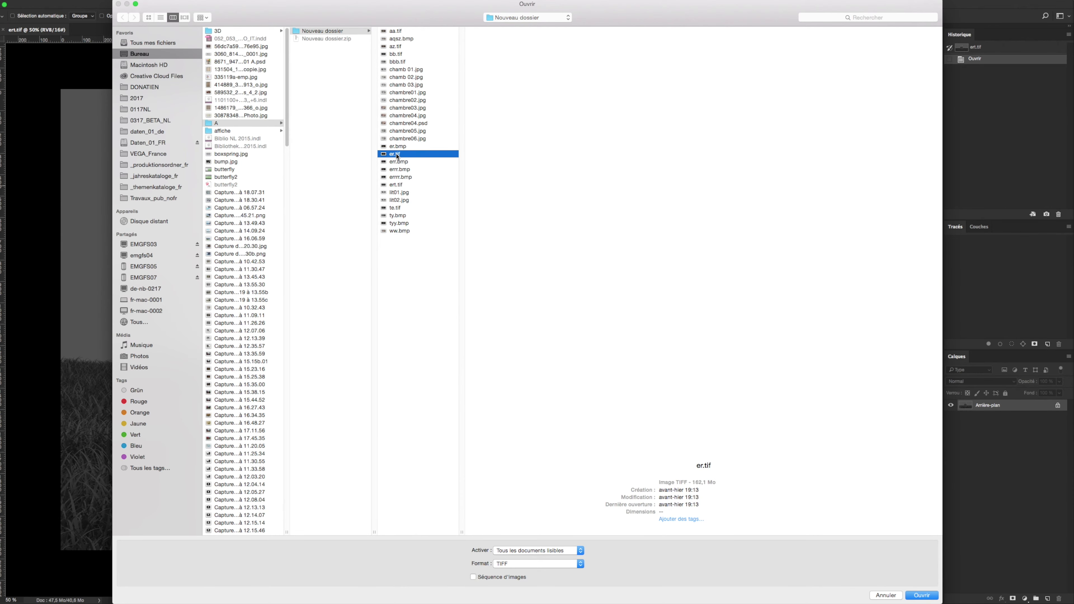
double_click(394, 155)
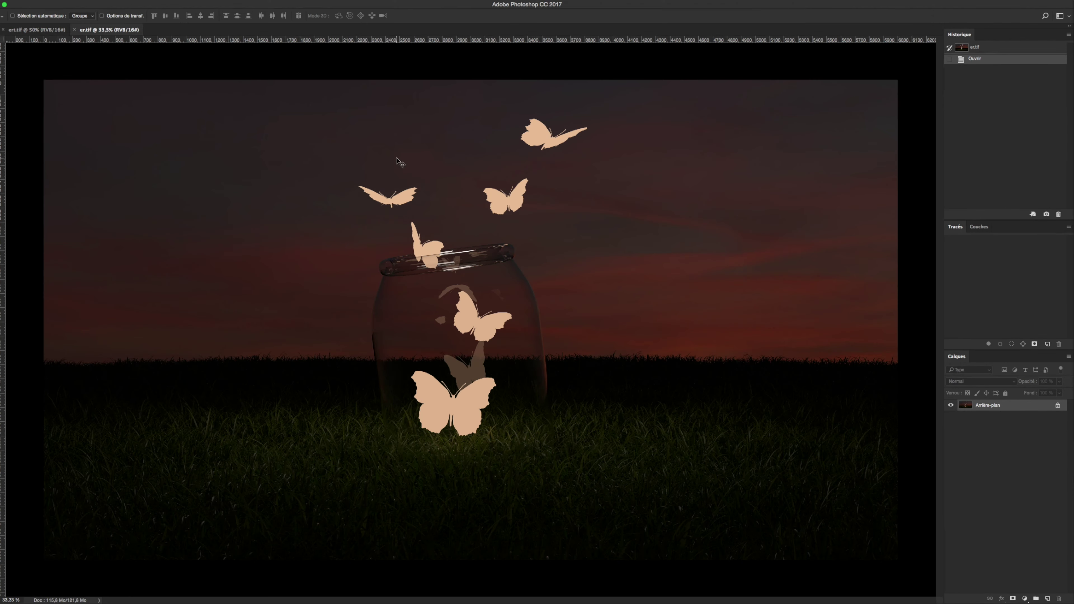
Compare the two open documents and close ert.tif
click(42, 33)
click(106, 29)
click(57, 30)
key(super+w)
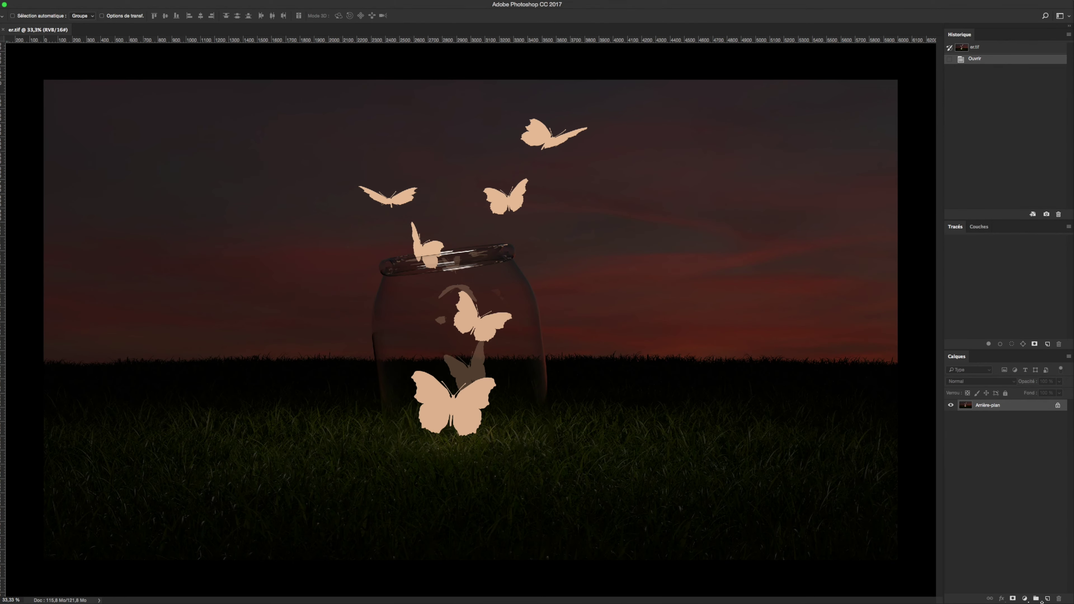
click(1025, 599)
Add Brightness/Contrast (33, 11) and a Color Balance layer pushing midtones toward red
click(1010, 464)
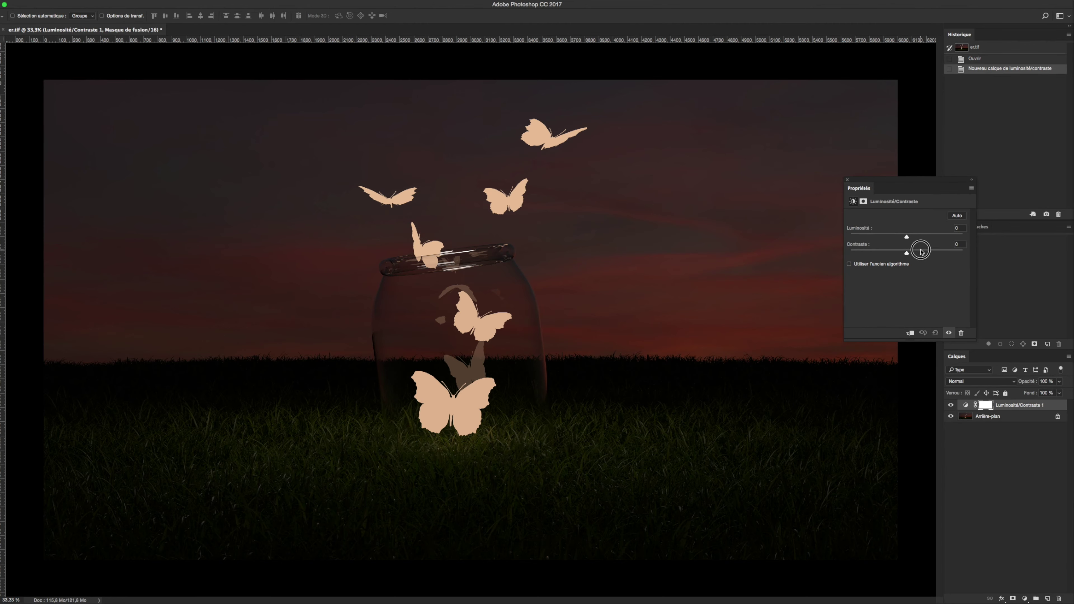
mouse_move(906, 236)
mouse_down()
mouse_move(918, 237)
mouse_move(914, 254)
mouse_up()
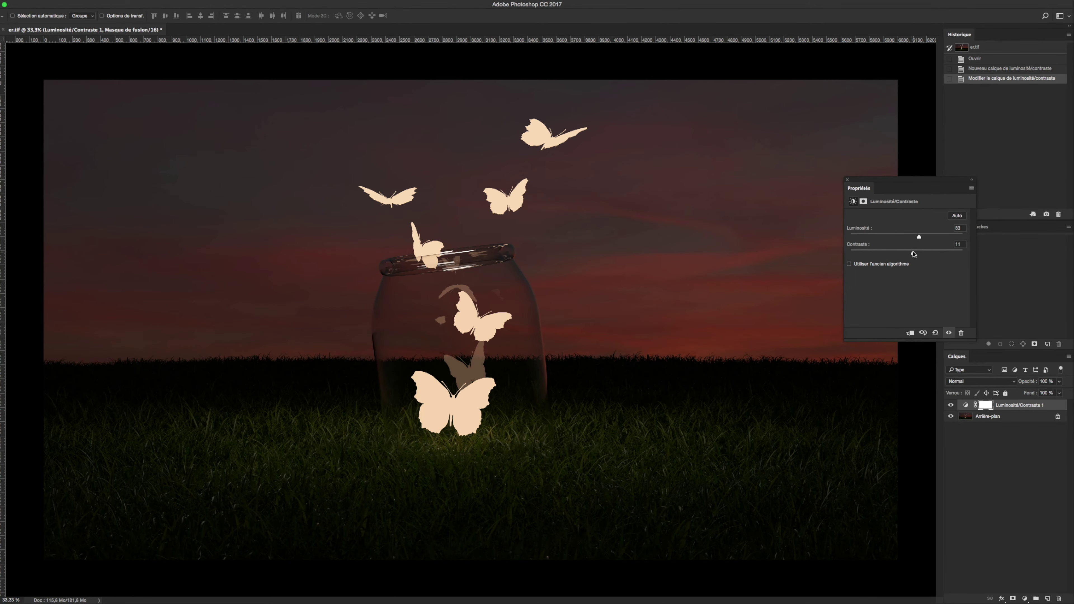
click(1023, 598)
click(1010, 518)
drag(902, 235, 905, 236)
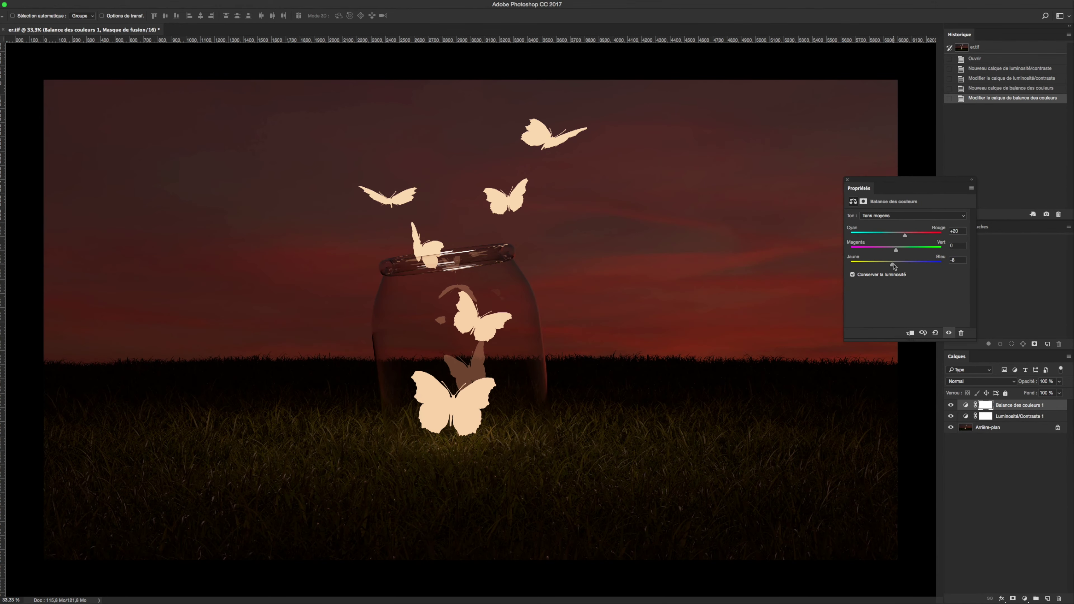
drag(890, 236, 902, 236)
Add a Levels layer with midtones at 1.24 and toggle layers to compare
click(1025, 596)
click(1010, 475)
drag(899, 276, 864, 277)
click(948, 333)
click(950, 427)
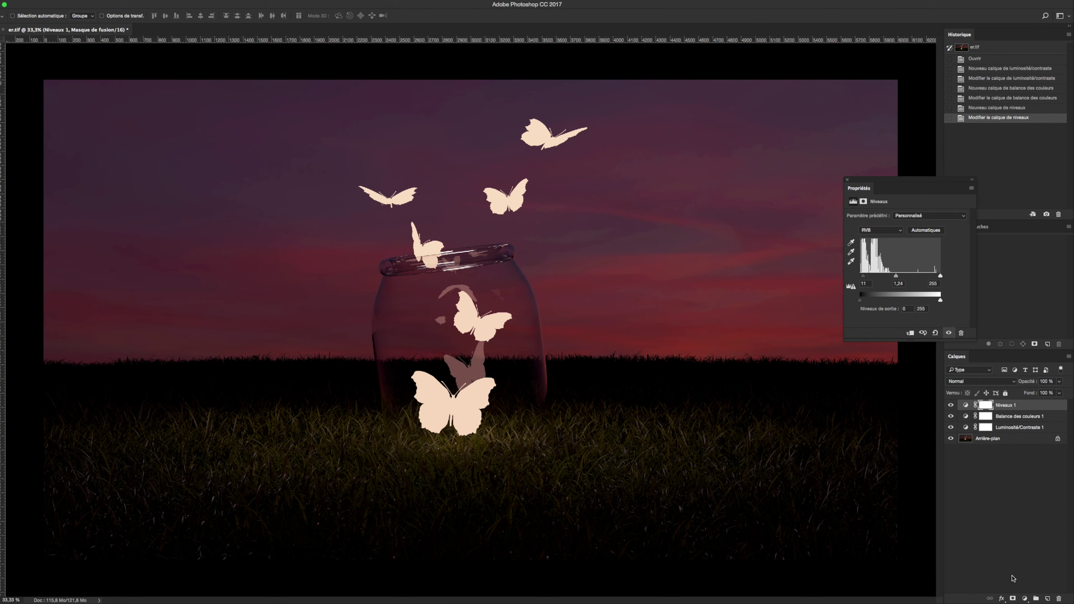
Add a Hue/Saturation layer raising green saturation and shifting yellow hue to +20
click(1025, 598)
click(1006, 506)
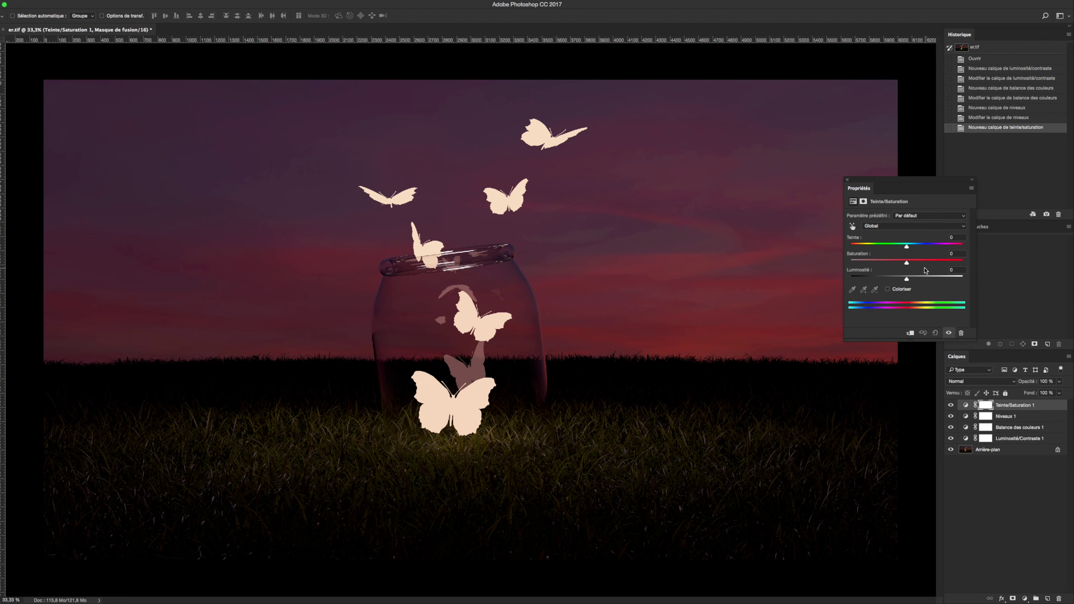
click(929, 260)
click(913, 226)
click(885, 234)
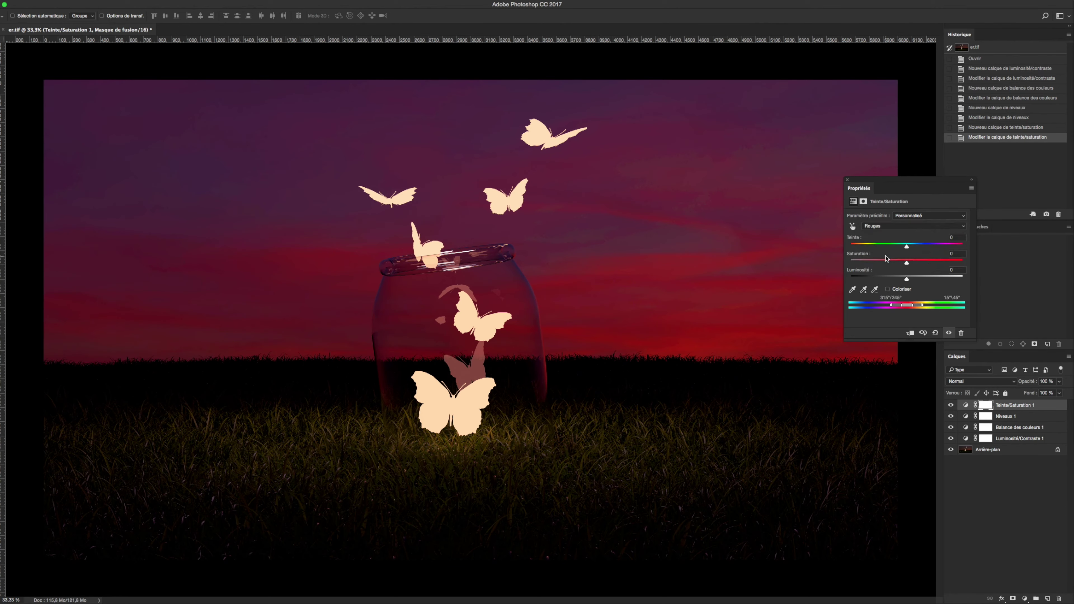
click(883, 233)
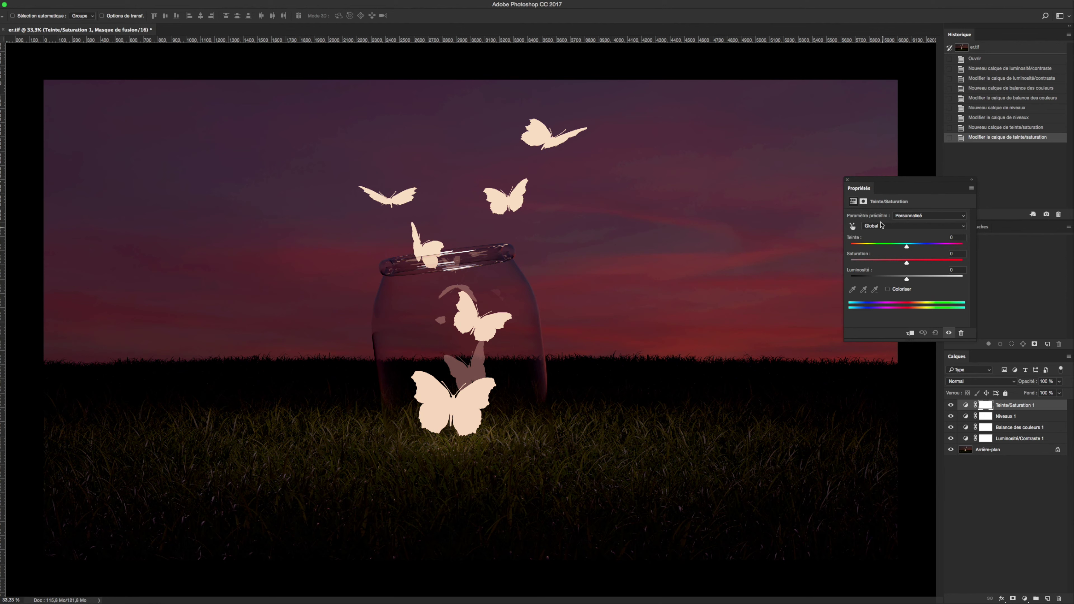
click(884, 231)
click(877, 238)
click(888, 226)
drag(906, 262, 933, 262)
click(884, 227)
drag(911, 247, 918, 248)
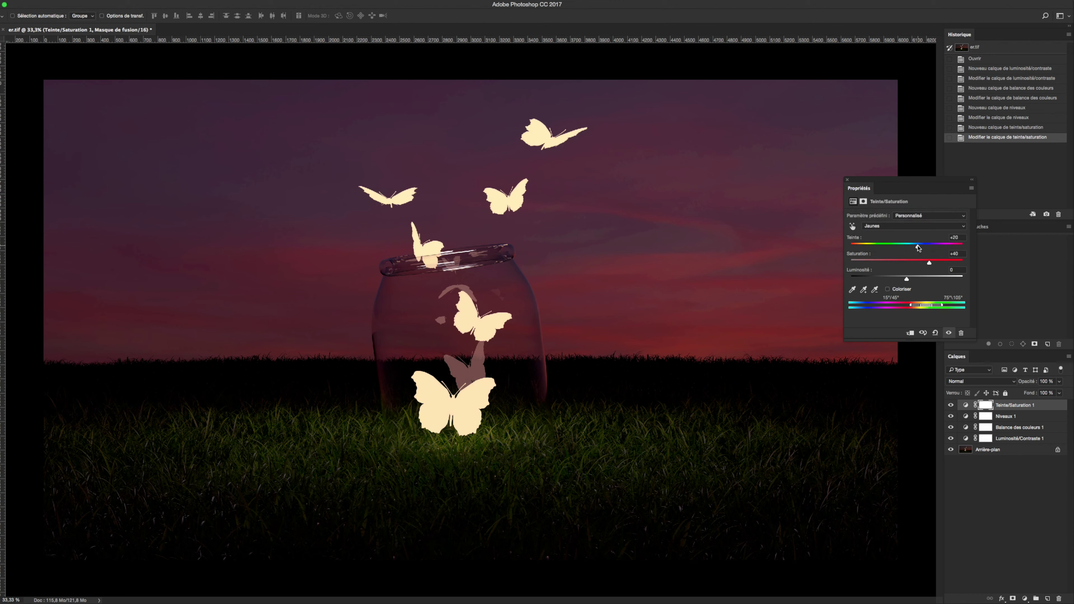
Compare adjustments by toggling visibility, then delete the Brightness/Contrast layer
click(1028, 521)
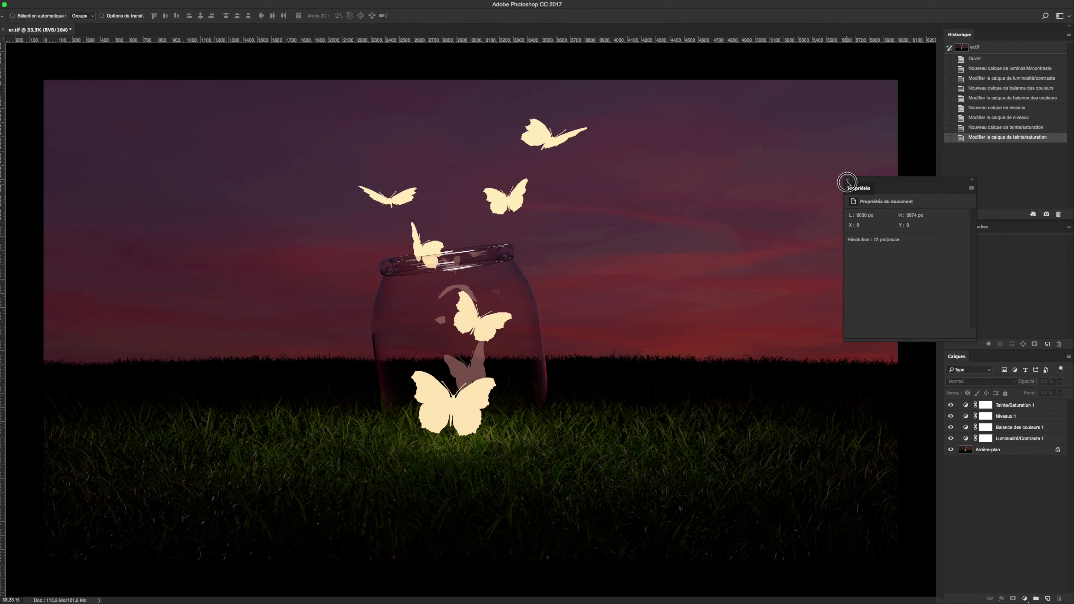
click(848, 180)
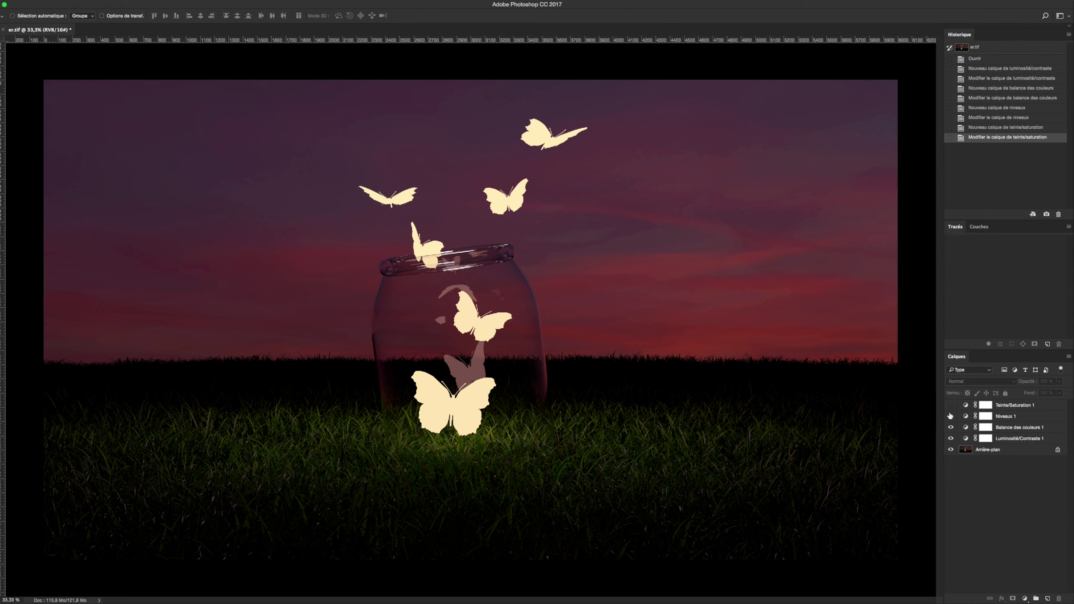
click(951, 427)
drag(952, 438, 950, 405)
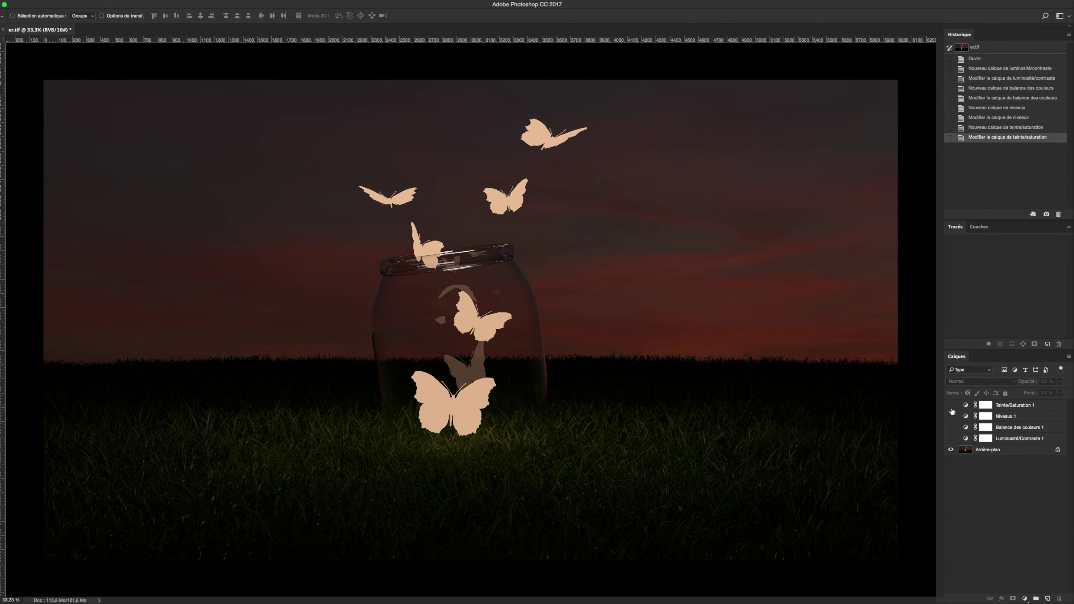
click(950, 433)
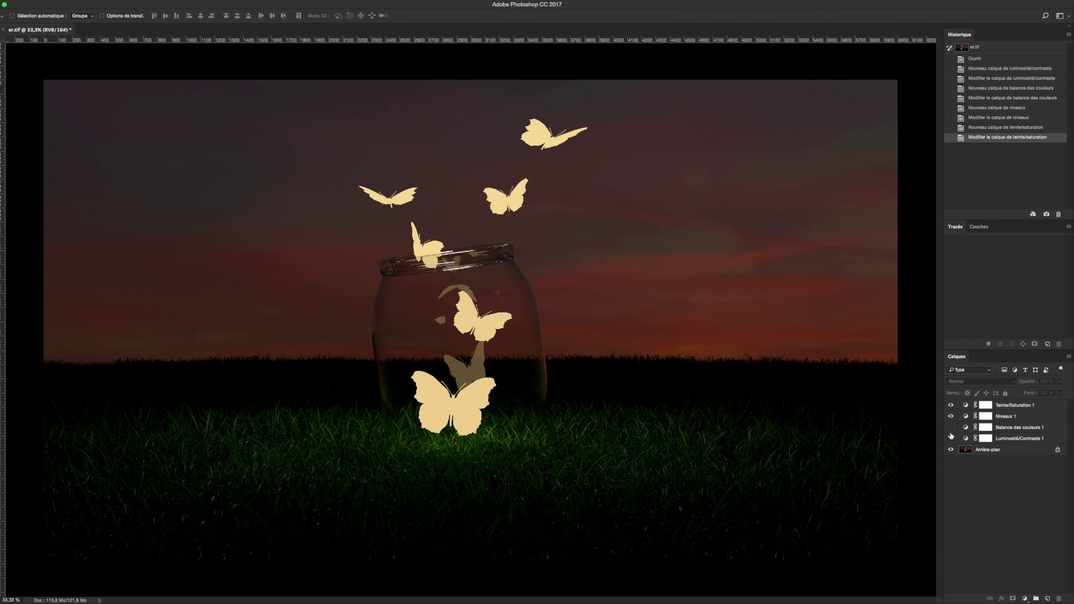
click(951, 438)
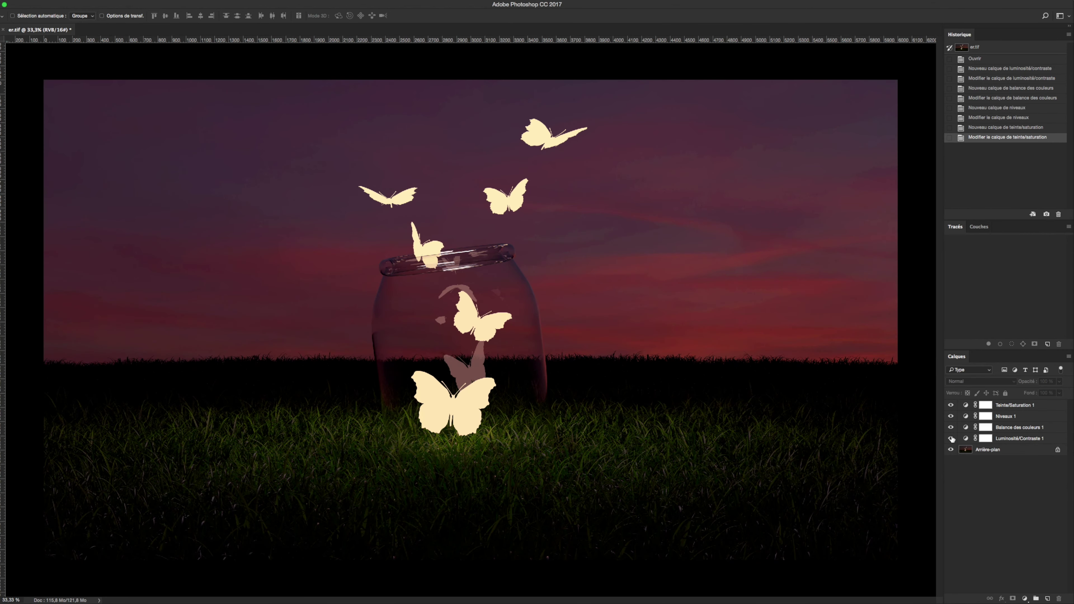
click(951, 438)
click(1023, 440)
key(BackSpace)
click(1059, 598)
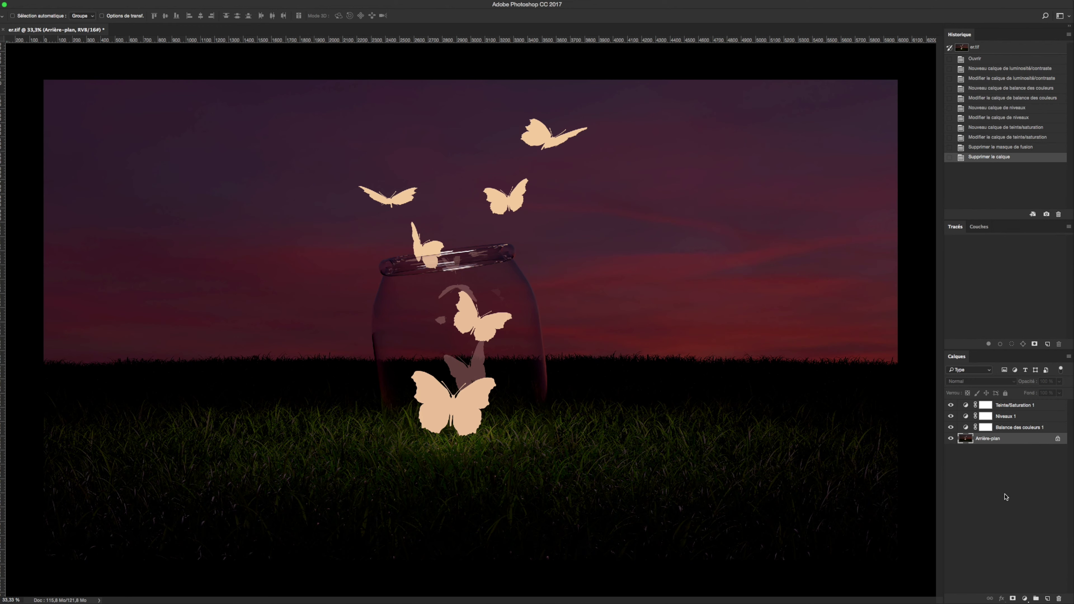
Select the six butterflies with the Magic Wand and copy them to a new layer
key(w)
click(481, 317)
shift+click(452, 402)
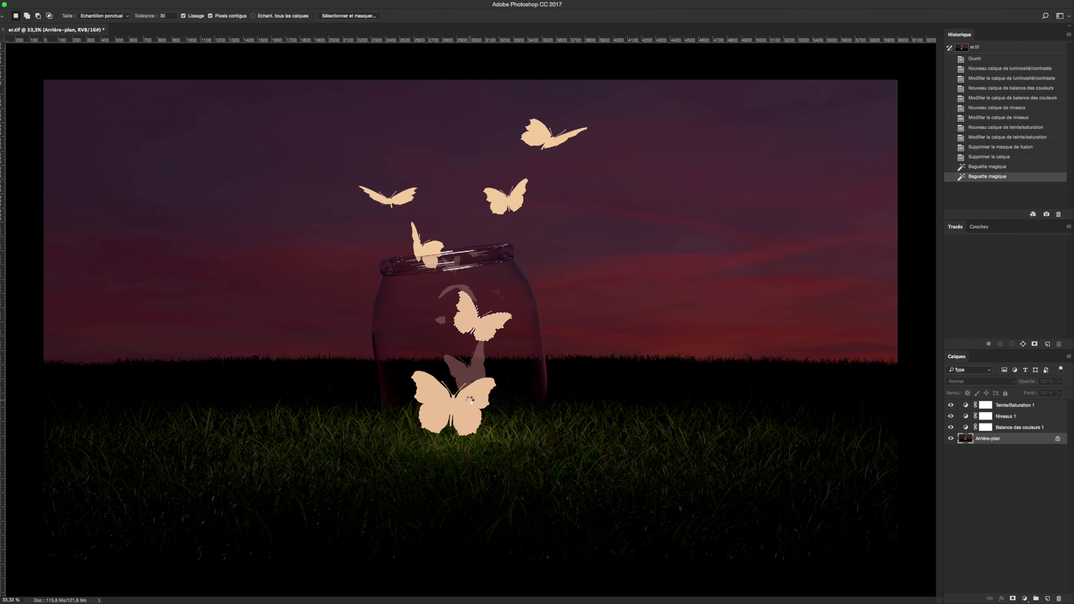
shift+click(418, 245)
shift+click(389, 196)
shift+click(506, 197)
shift+click(539, 133)
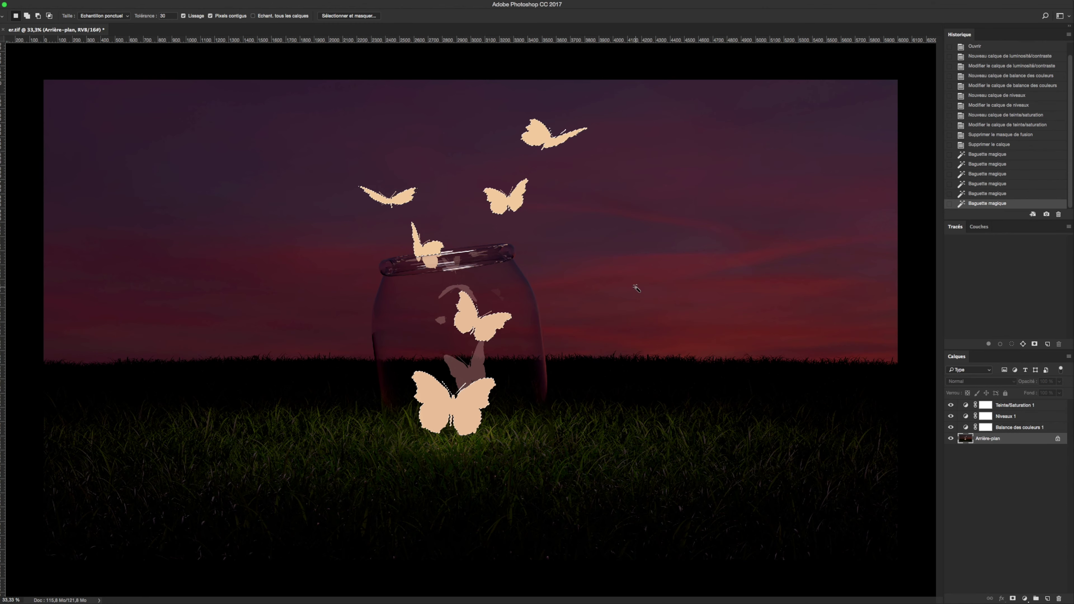
key(ctrl+j)
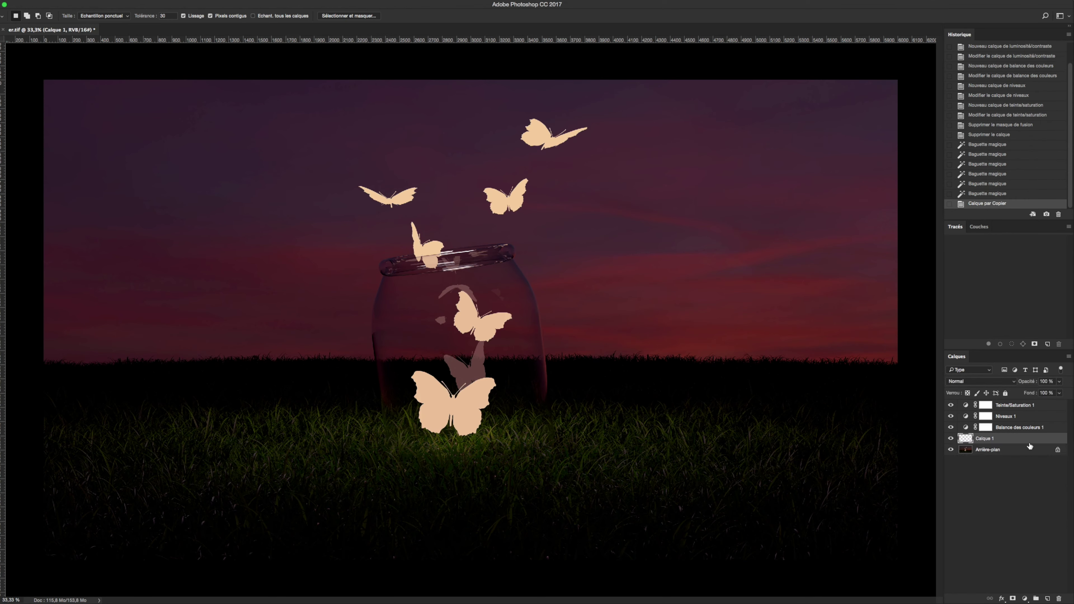
Give the butterfly layer an Outer Glow at 60% opacity and 109 px size
double_click(1029, 441)
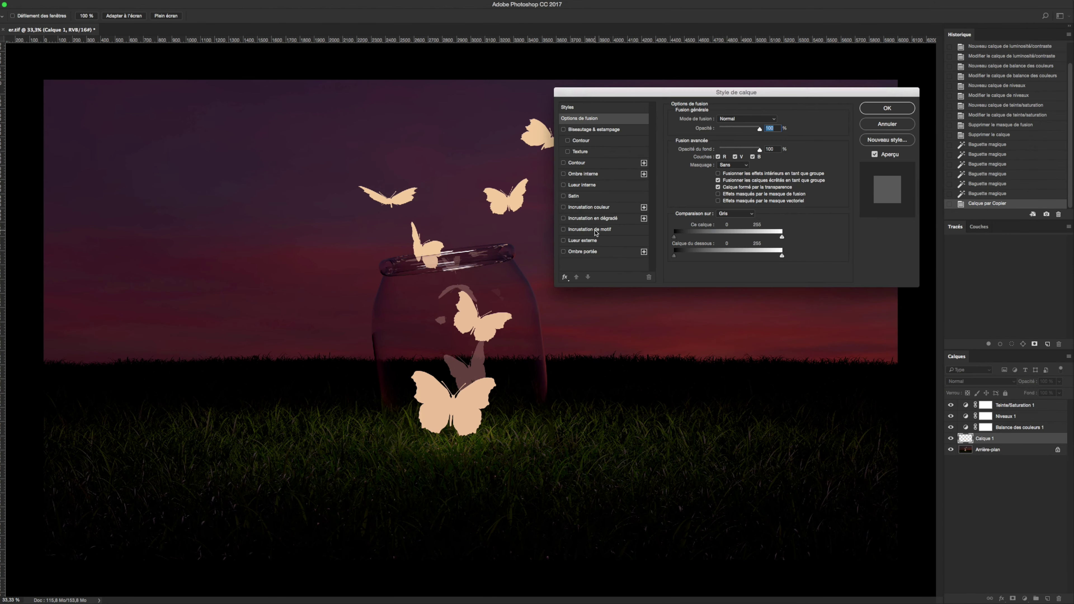
click(590, 241)
drag(711, 191, 723, 191)
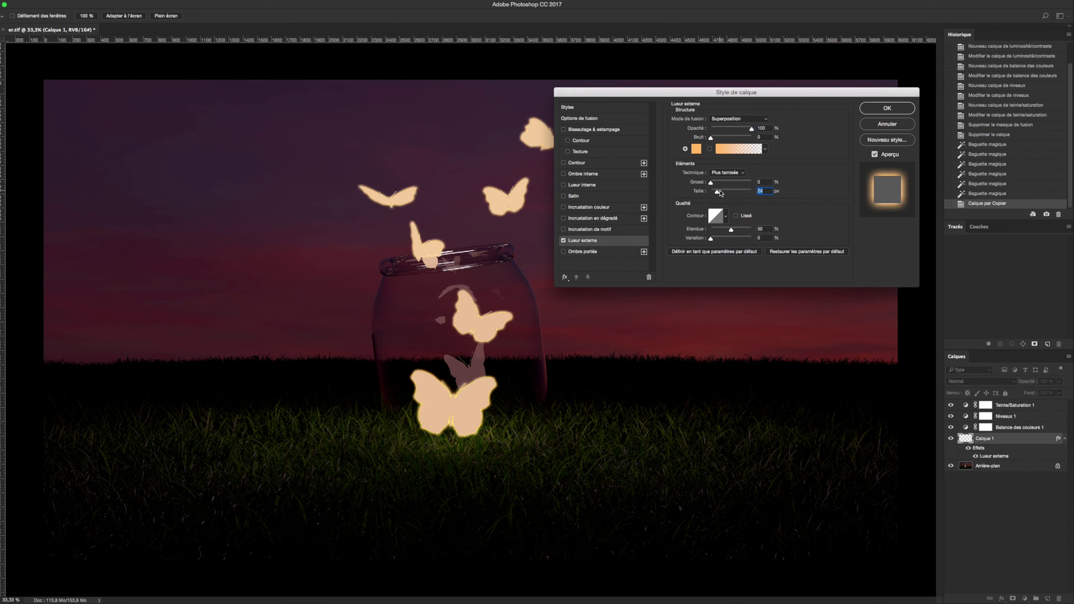
click(735, 129)
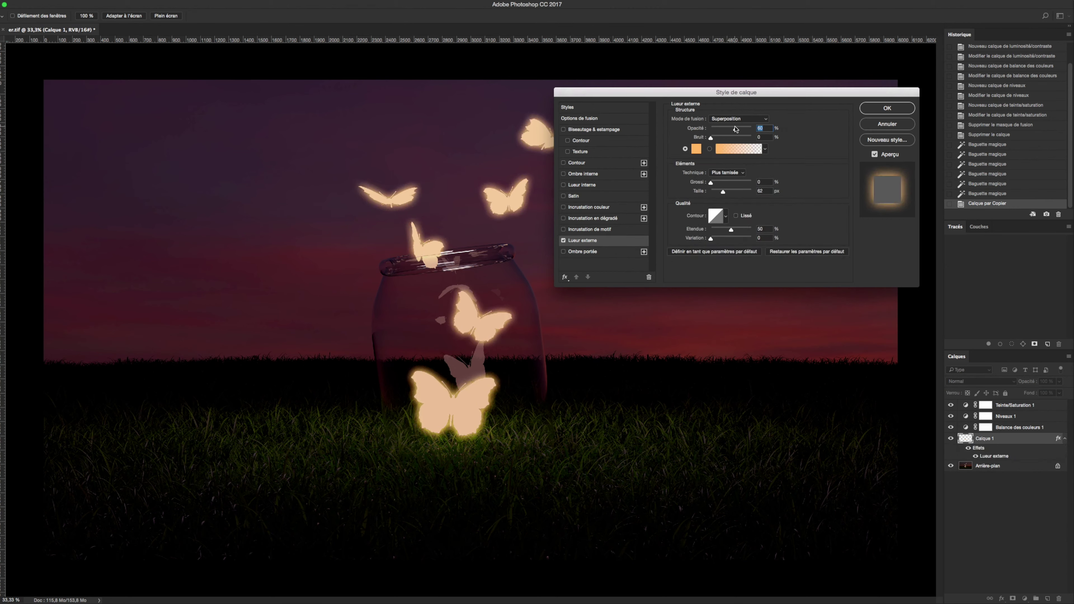
drag(727, 188, 730, 194)
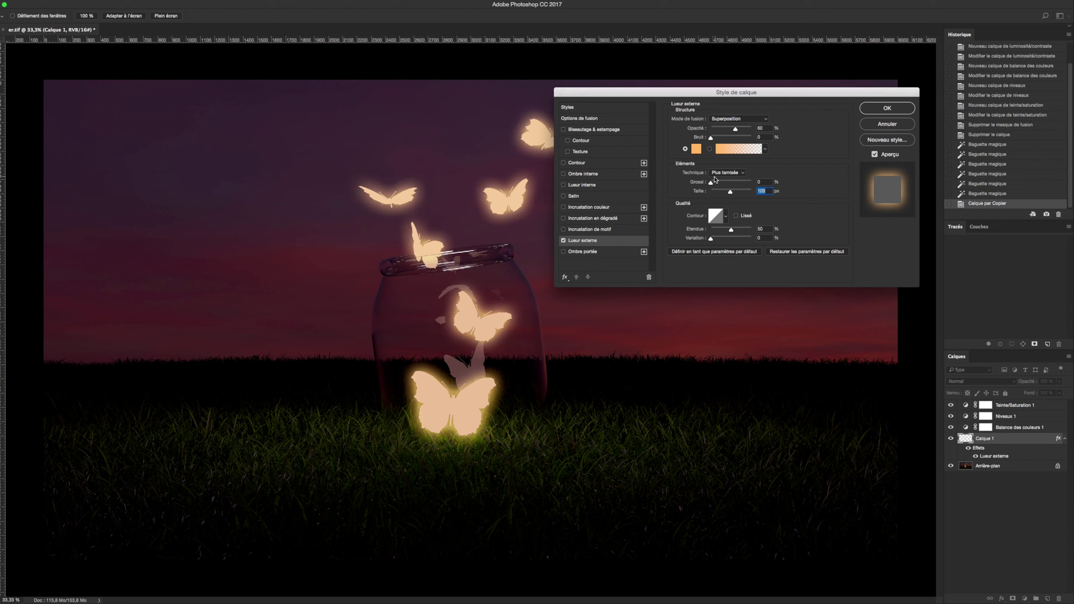
click(869, 107)
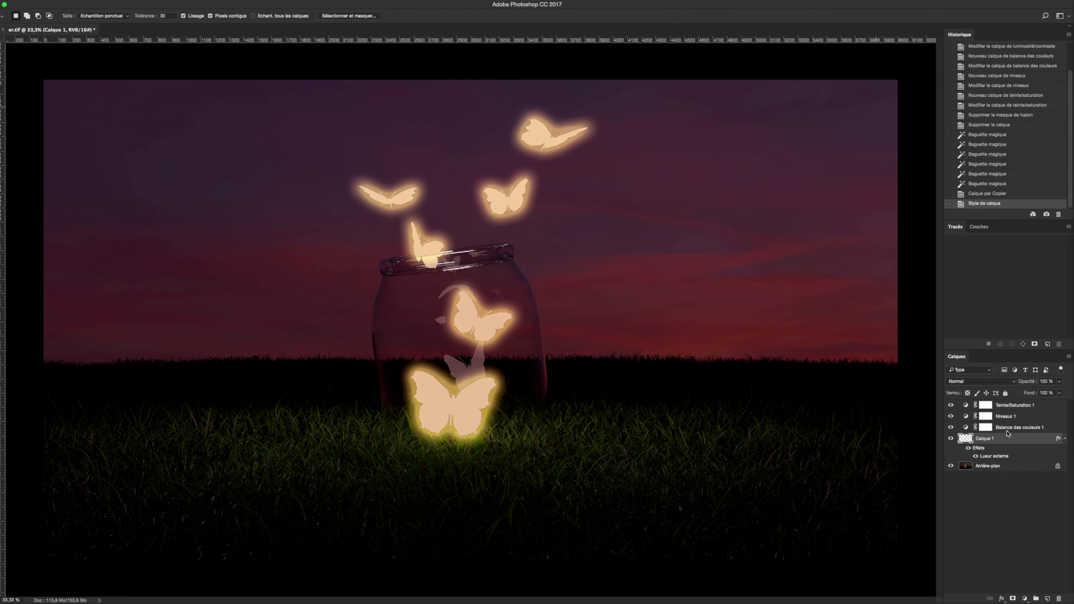
Move the butterfly layer to the top and reduce its glow to spread 6, opacity 28%
drag(1015, 440, 1014, 403)
double_click(1038, 405)
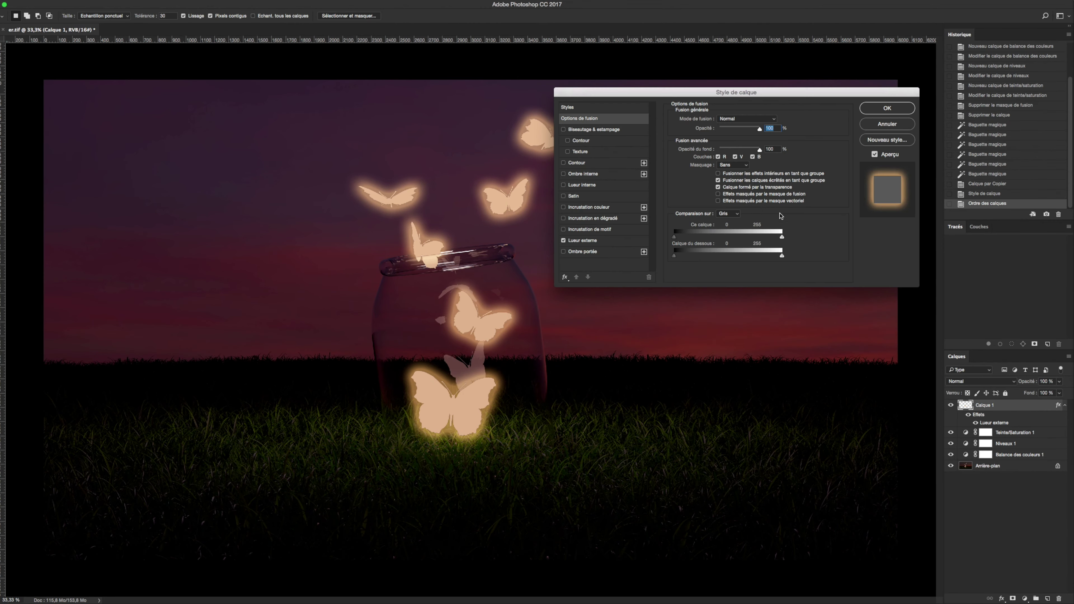
click(630, 241)
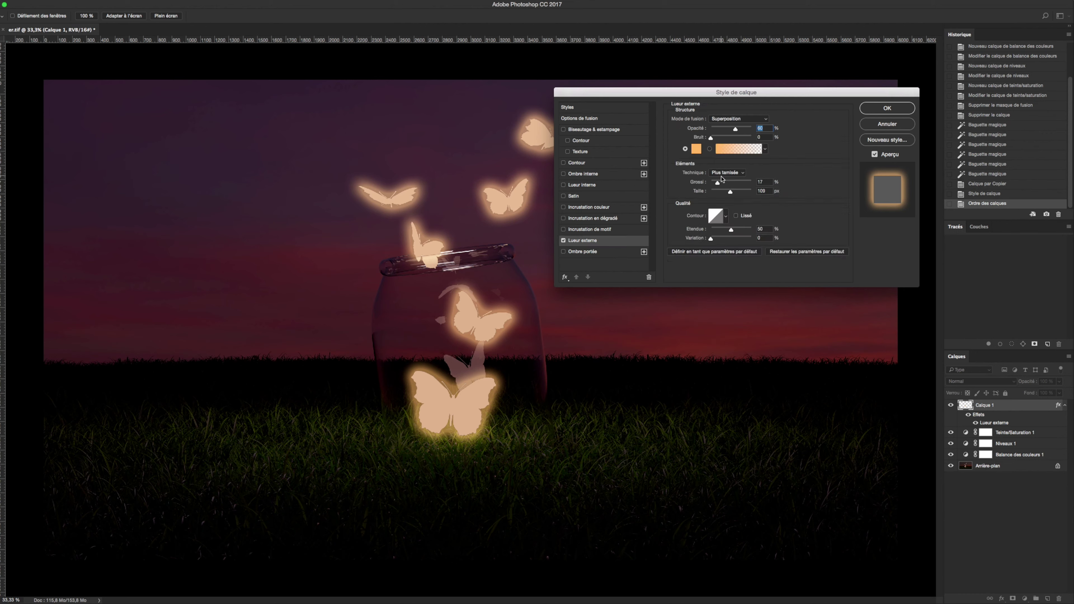
drag(717, 183, 712, 183)
drag(734, 128, 721, 130)
click(875, 109)
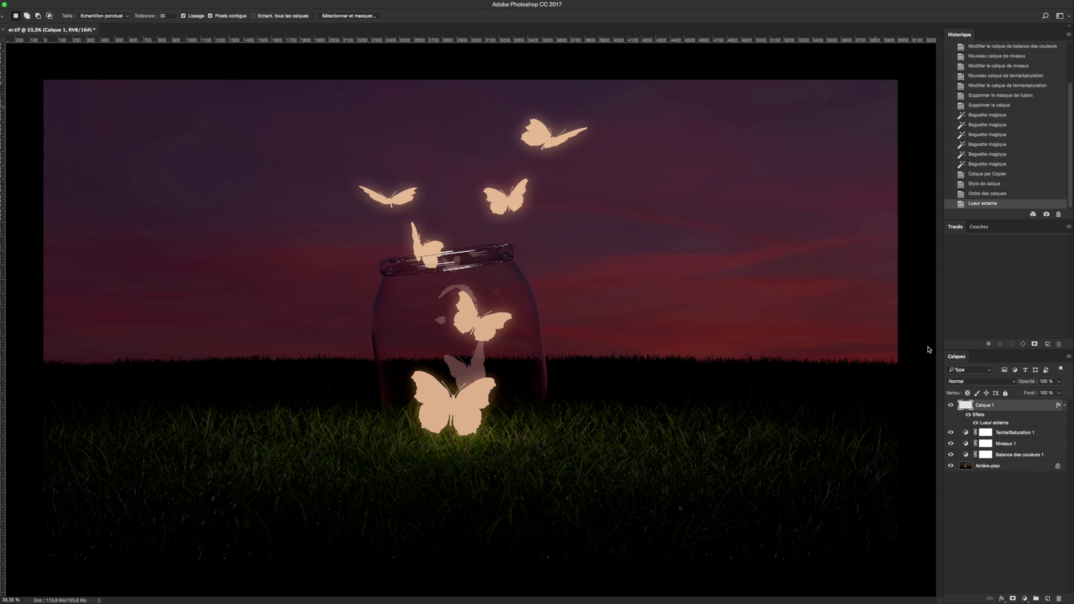
ctrl+click(965, 405)
Fill the butterfly shapes with white on a new layer, deselect, and size the eraser to 242
key(ctrl+shift+alt+n)
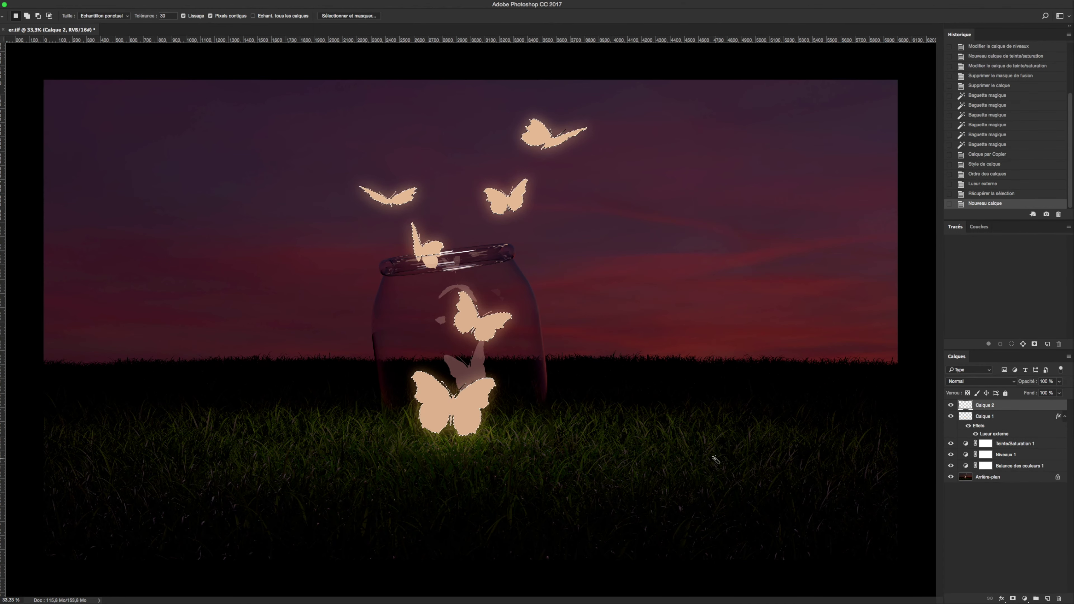
key(ctrl+BackSpace)
key(m)
key(ctrl+d)
key(e)
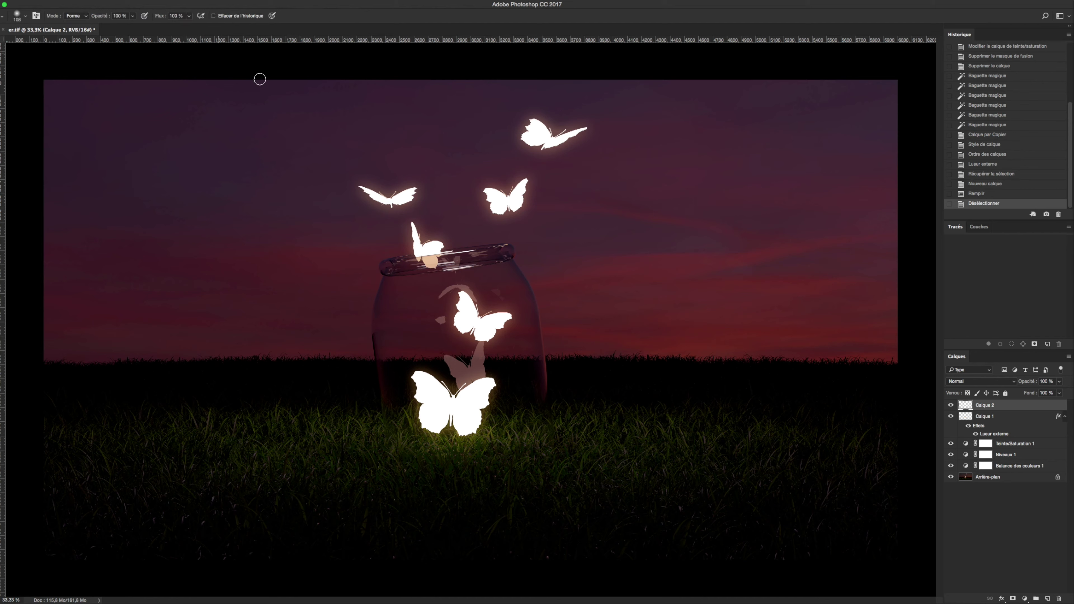
mouse_move(516, 174)
ctrl+alt+mouse_down()
mouse_move(535, 208)
mouse_move(500, 181)
mouse_move(527, 143)
mouse_move(508, 132)
ctrl+alt+mouse_up()
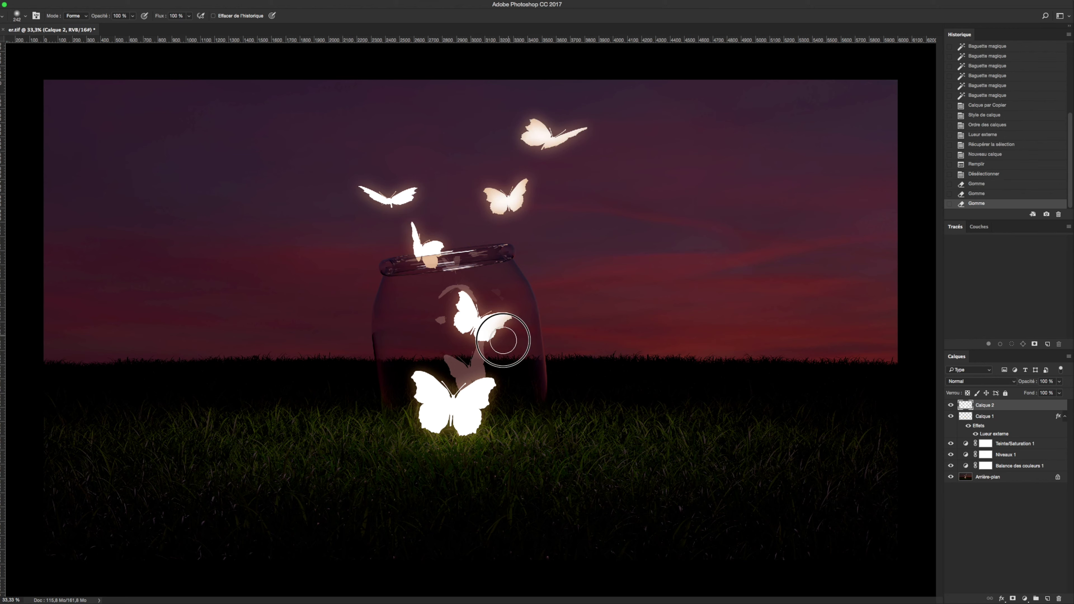
Erase white over the jar butterflies and lower that layer's opacity to about 54%
drag(455, 343, 496, 297)
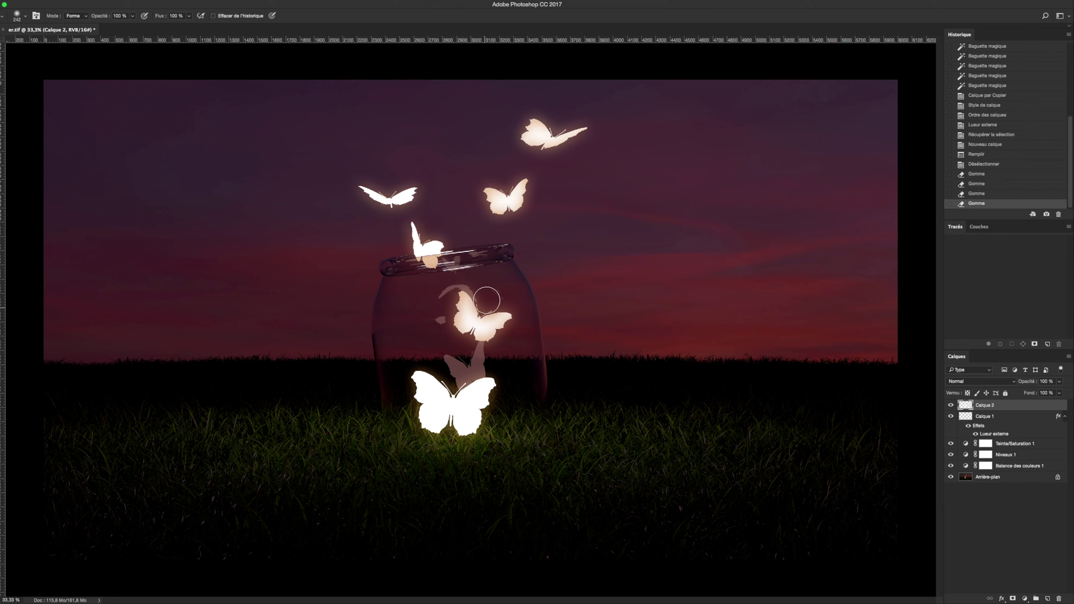
mouse_move(447, 265)
mouse_down()
mouse_move(395, 247)
mouse_move(430, 230)
mouse_move(414, 172)
mouse_move(359, 173)
mouse_up()
drag(379, 211, 389, 215)
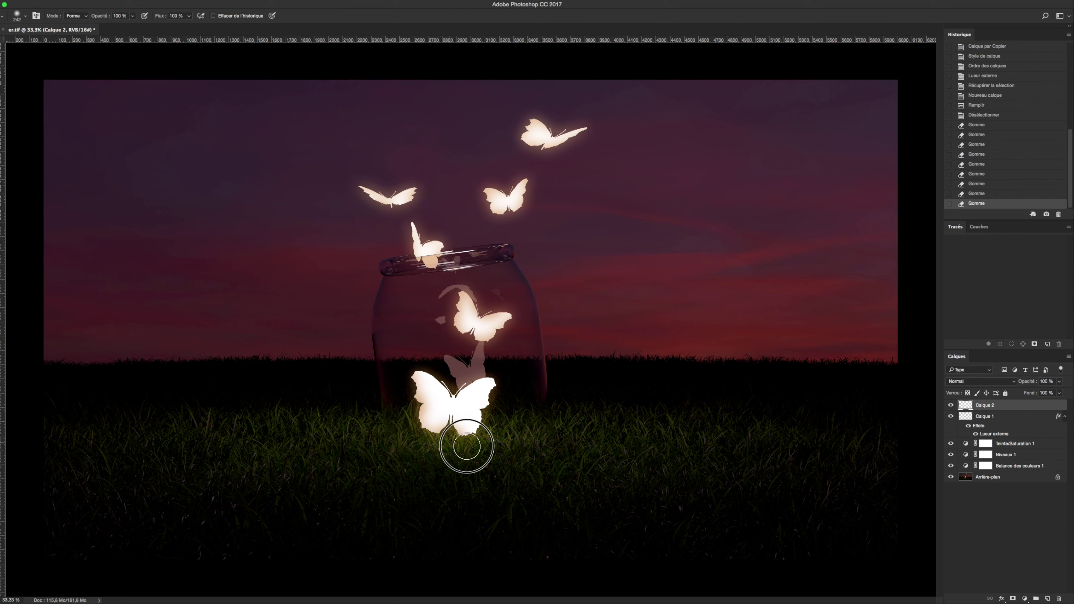
drag(444, 384, 407, 355)
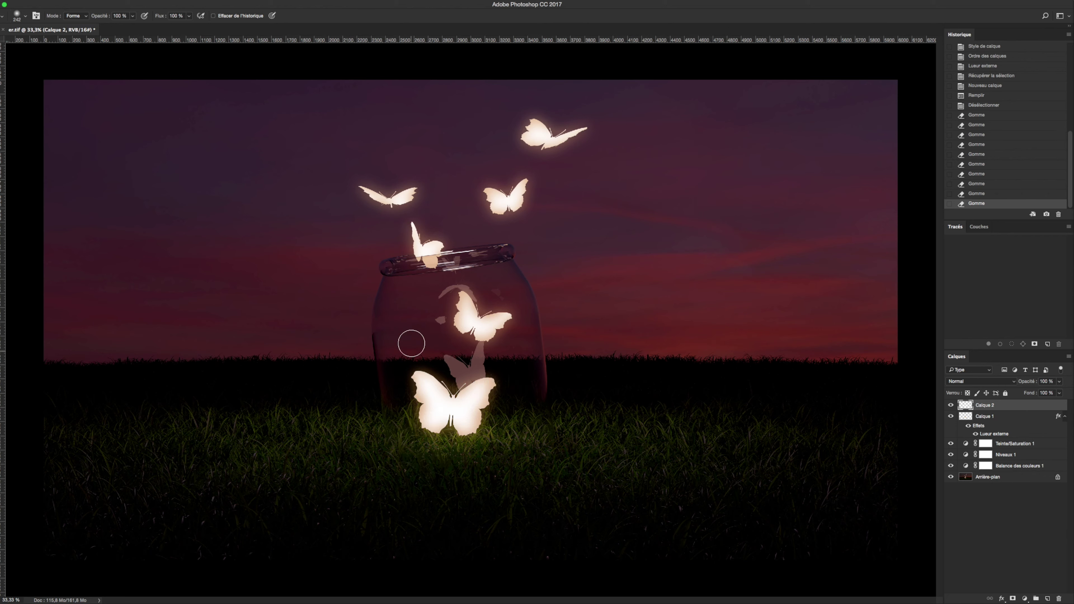
click(1058, 382)
mouse_move(1059, 391)
mouse_down()
mouse_move(1021, 393)
mouse_move(1042, 394)
mouse_up()
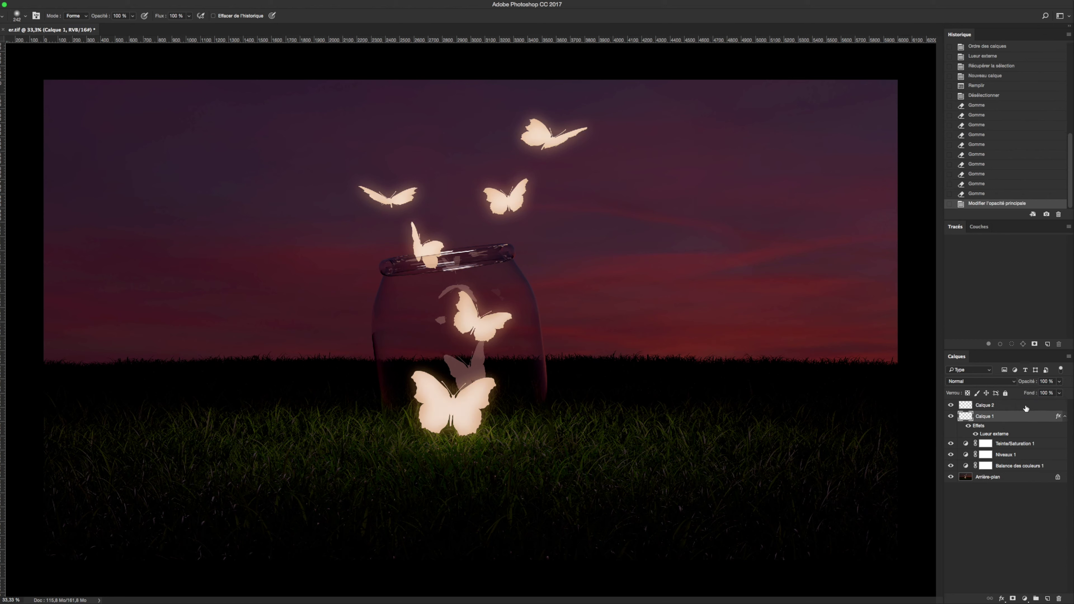
click(1047, 598)
Enable Shape Dynamics, Scattering, Color Dynamics and Transfer with 100% flow jitter on the brush
key(b)
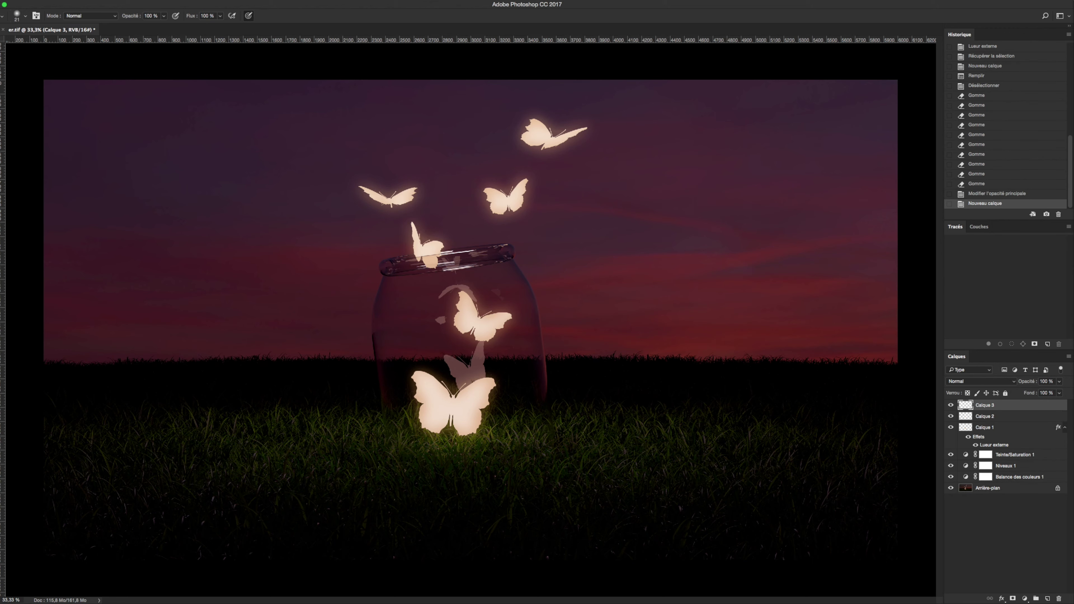
key(F5)
mouse_move(507, 91)
mouse_down()
mouse_move(670, 91)
mouse_move(797, 121)
mouse_up()
click(634, 133)
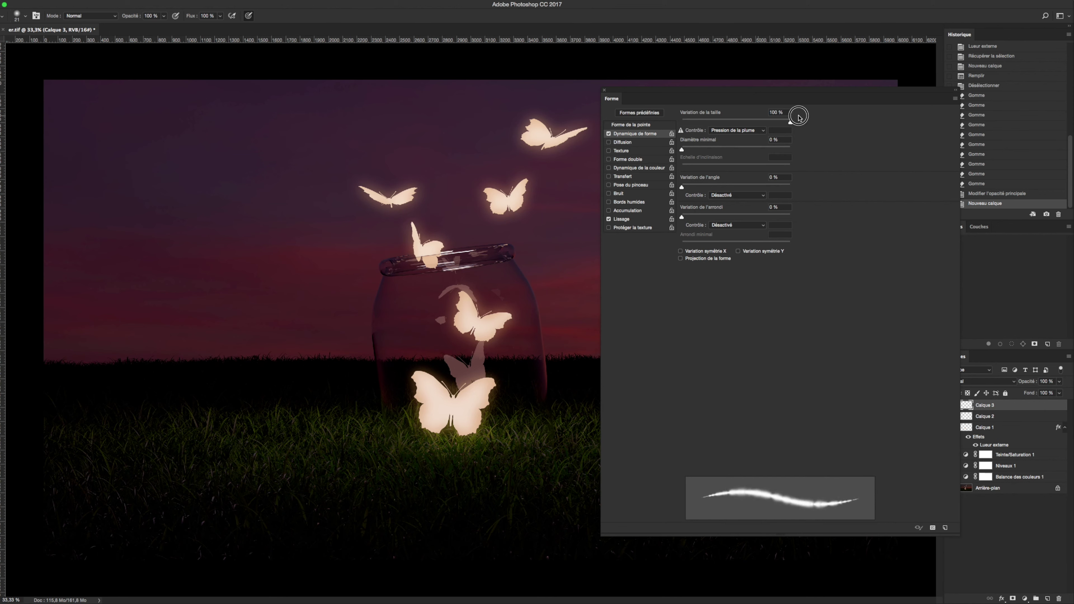
click(636, 144)
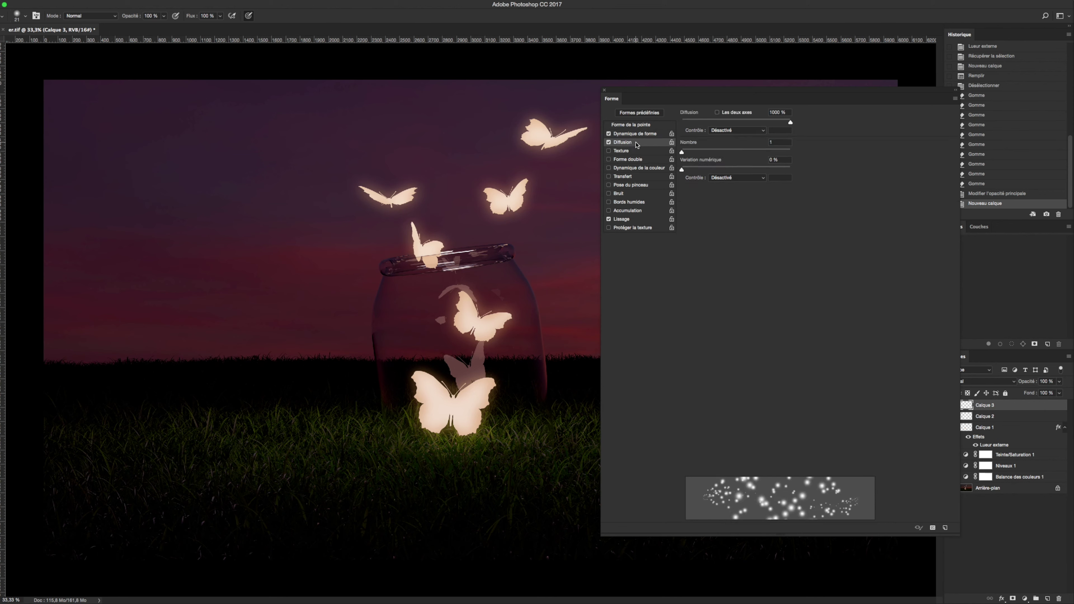
click(628, 167)
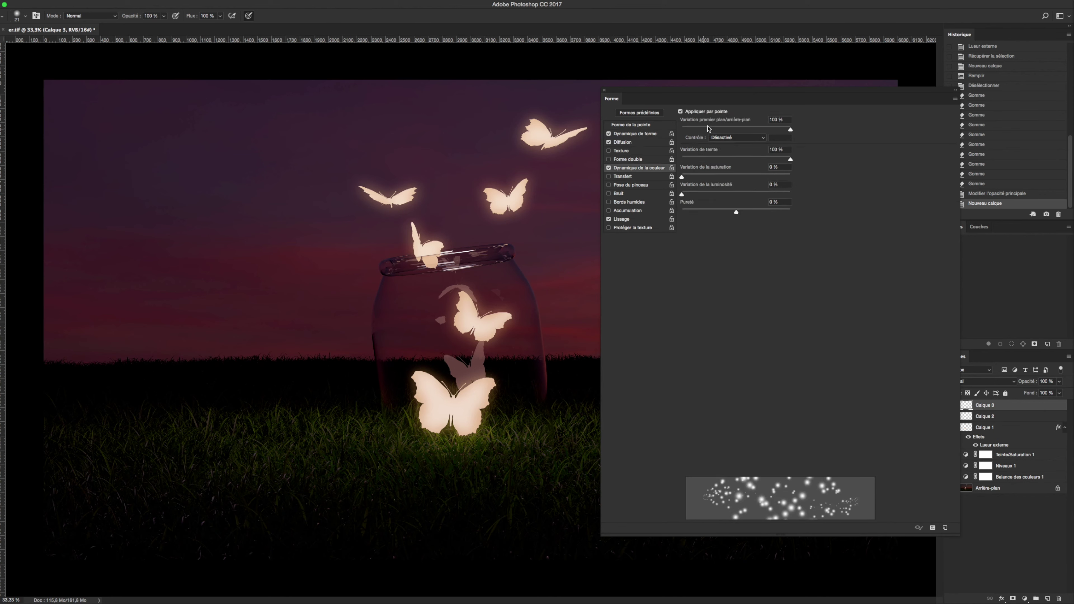
click(626, 177)
drag(717, 161, 858, 155)
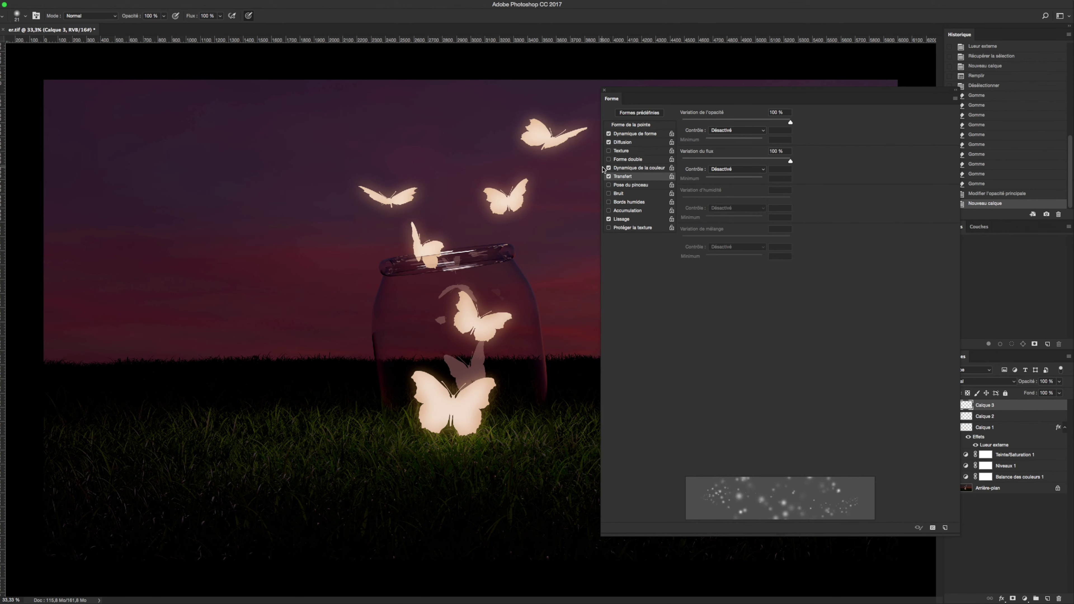
mouse_move(790, 122)
mouse_down()
mouse_move(765, 121)
mouse_move(864, 123)
mouse_up()
key(F5)
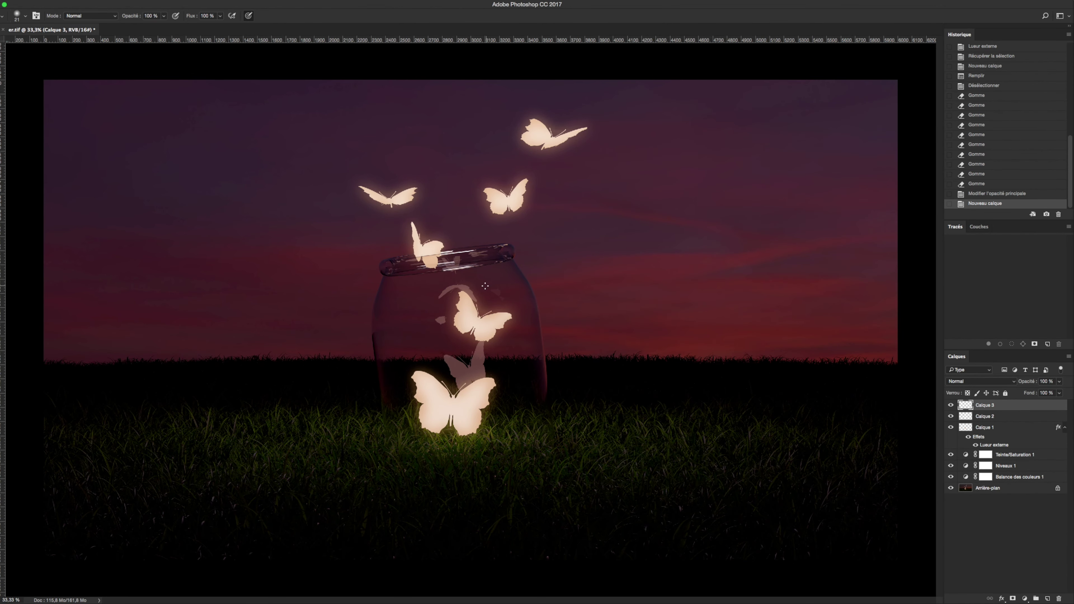
Paint scattered sparkle dots from the jar up around the butterflies
drag(512, 237, 514, 221)
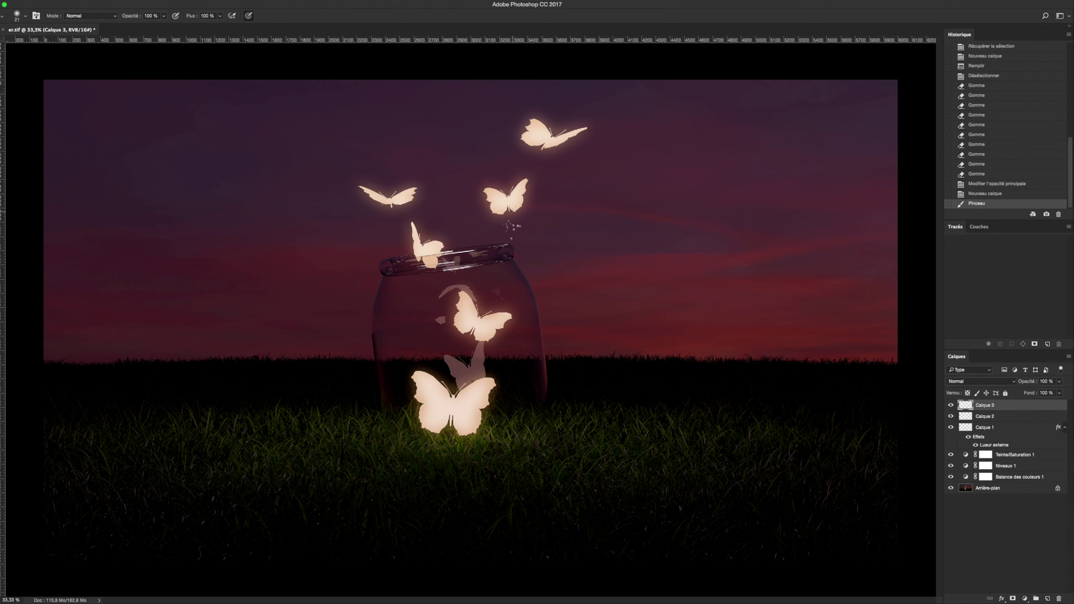
drag(539, 165, 574, 139)
click(523, 148)
click(411, 203)
click(412, 210)
click(378, 207)
click(436, 284)
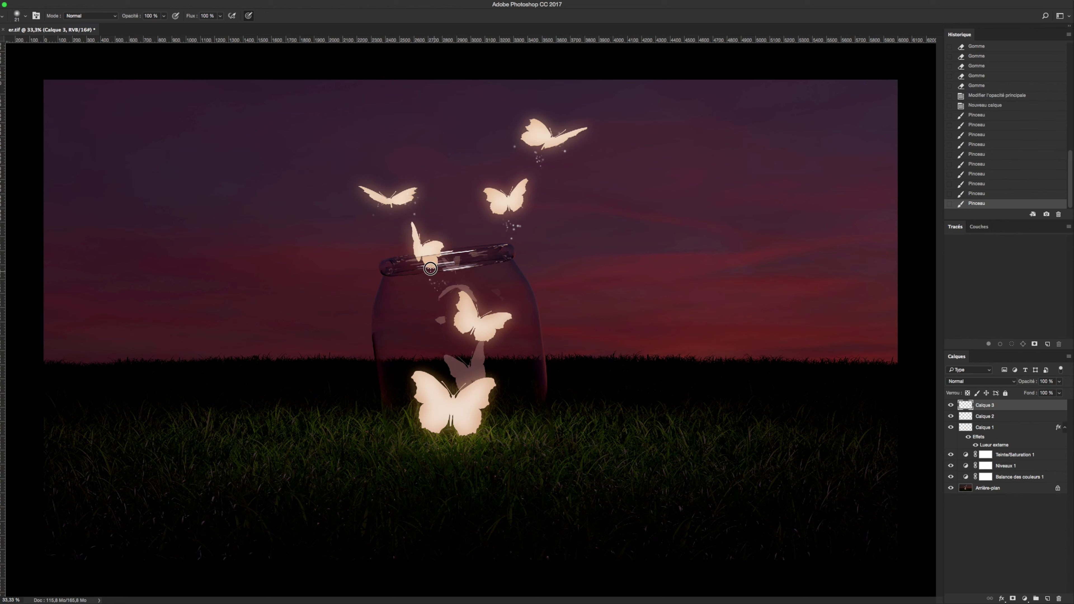
click(466, 334)
click(459, 336)
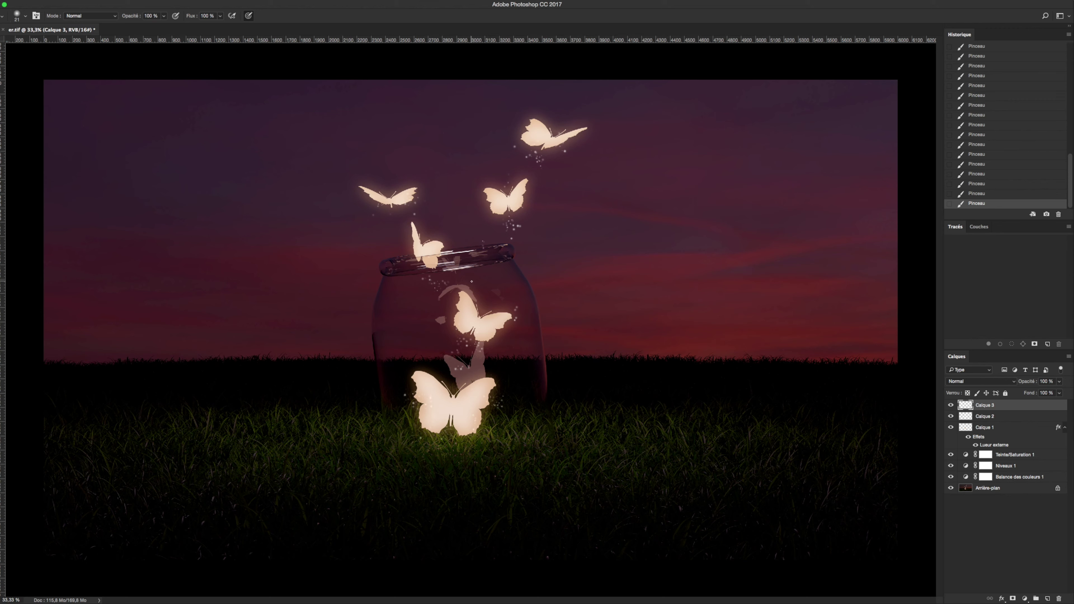
On a new layer, dab larger 92 px glowing sparkles near the butterflies
ctrl+alt+drag(448, 258, 478, 258)
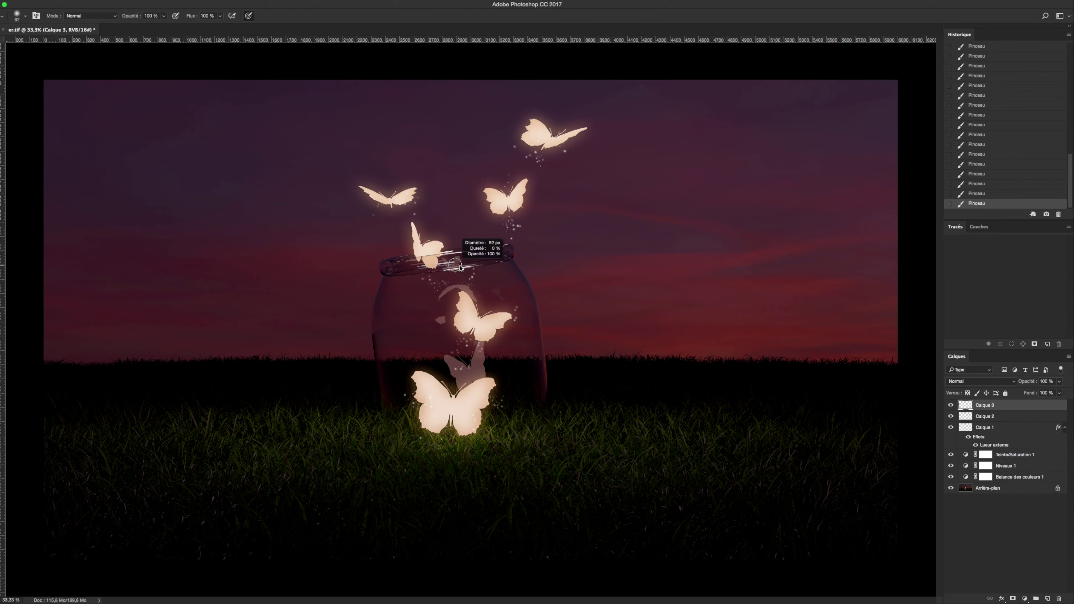
key(ctrl+shift+alt+n)
click(402, 219)
click(545, 164)
click(484, 286)
click(459, 359)
click(447, 385)
click(421, 273)
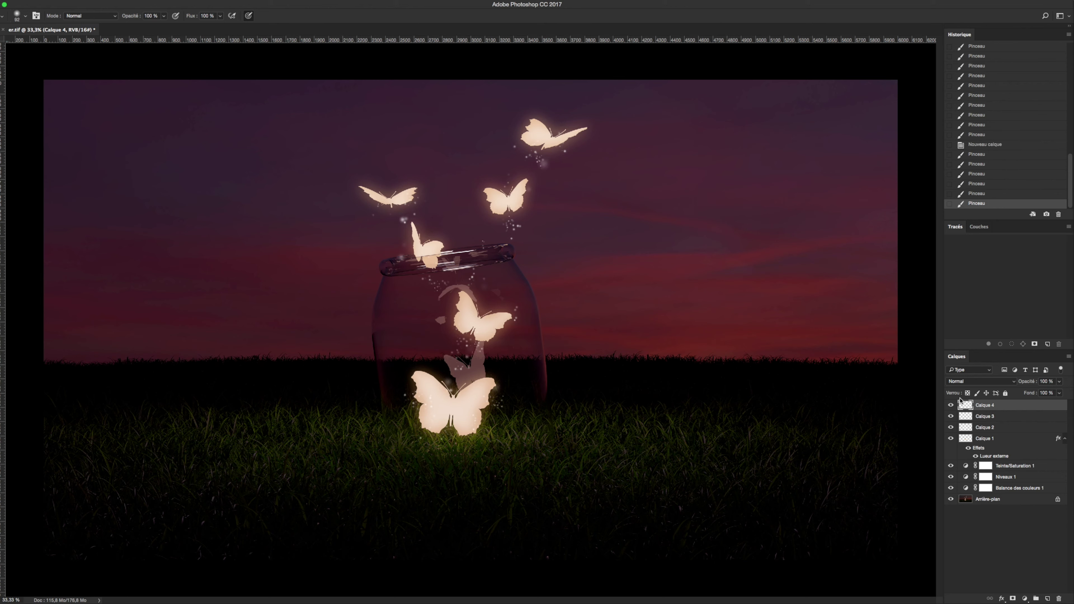
Merge the sparkle layers, paste the butterflies' Outer Glow style onto them, and save
shift+click(1029, 418)
key(ctrl+e)
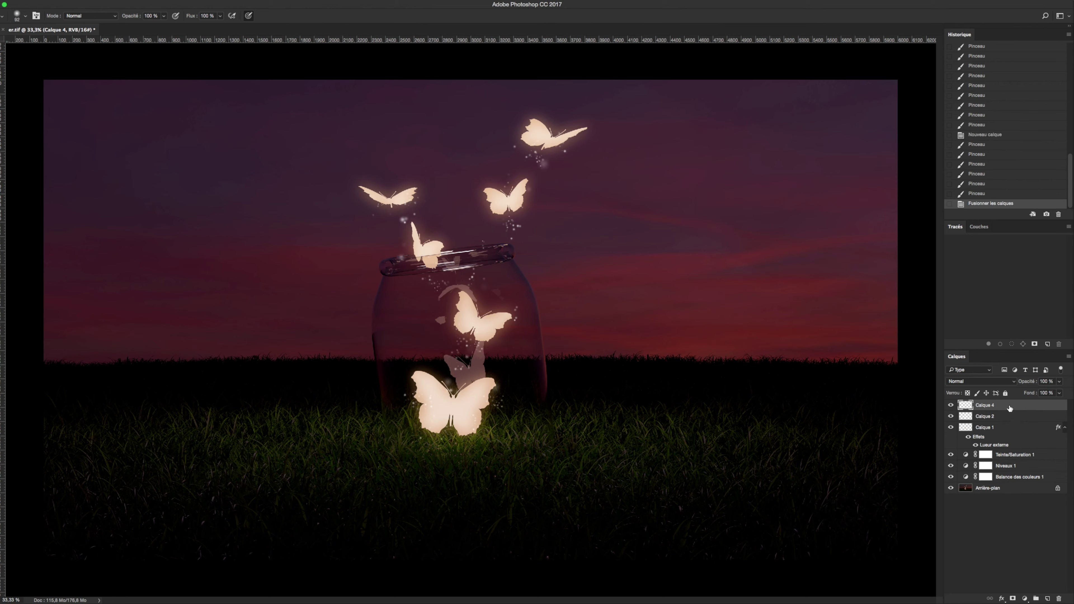
right_click(1005, 426)
key(Escape)
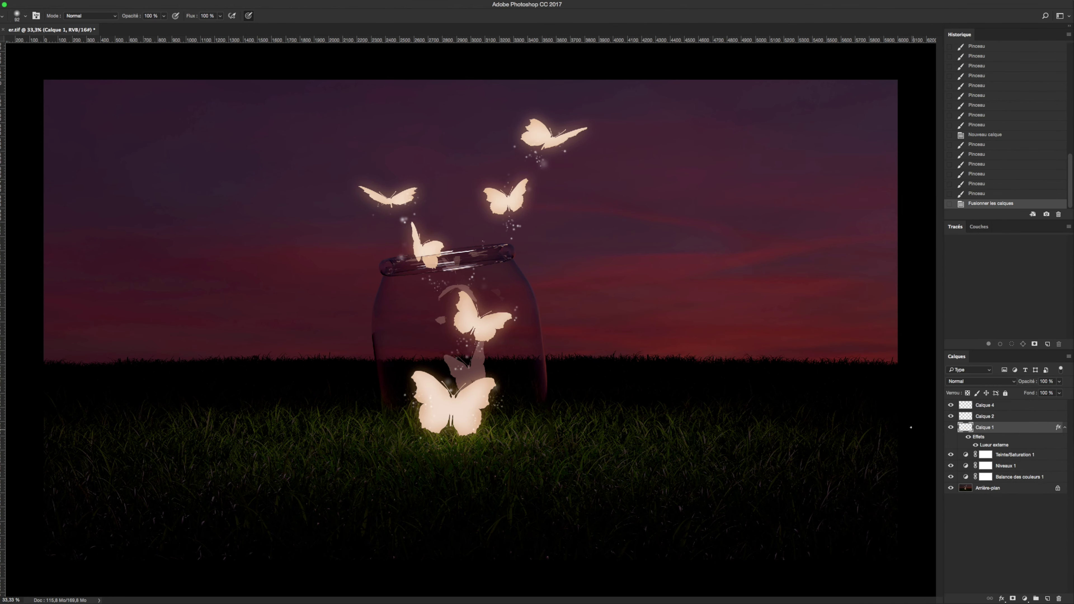
right_click(1007, 429)
click(989, 426)
right_click(994, 405)
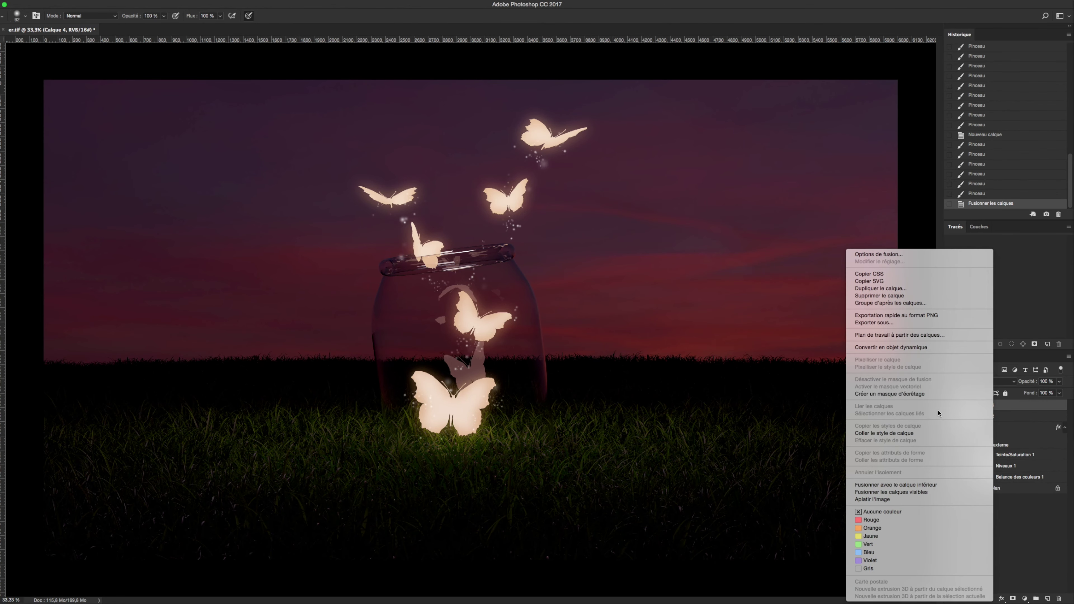
click(911, 434)
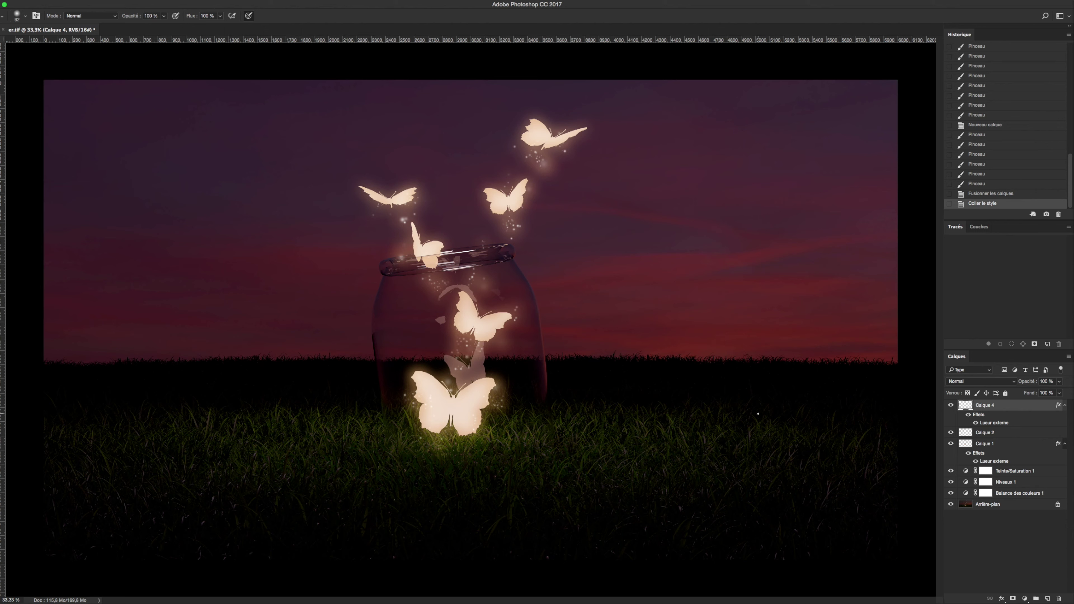
key(ctrl+s)
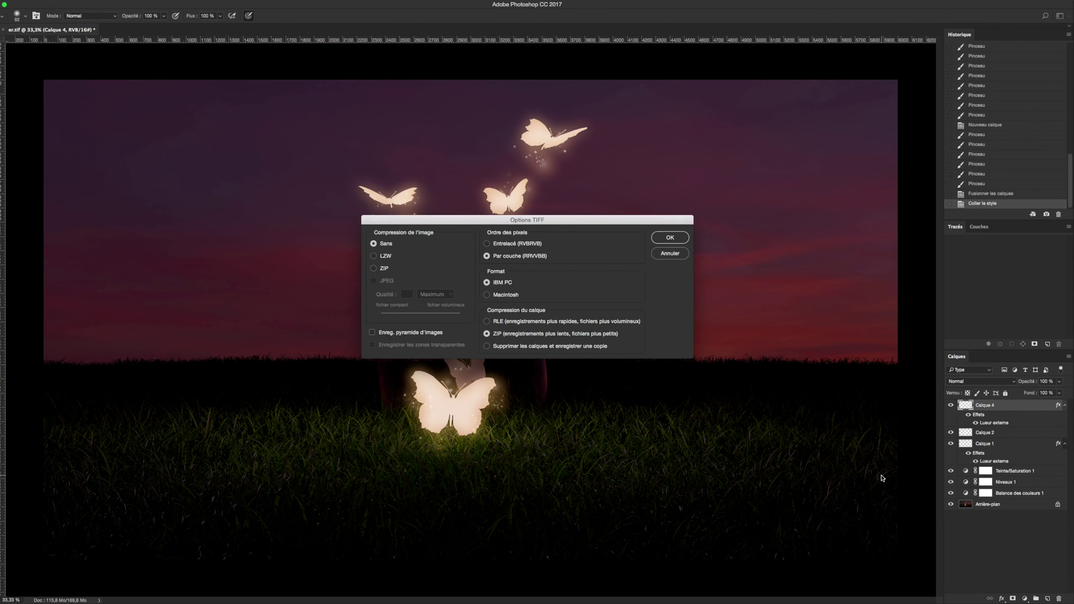
Confirm the TIFF save, add new layer Calque 5, and pick a hard round brush
key(Return)
key(ctrl+shift+alt+n)
right_click(35, 64)
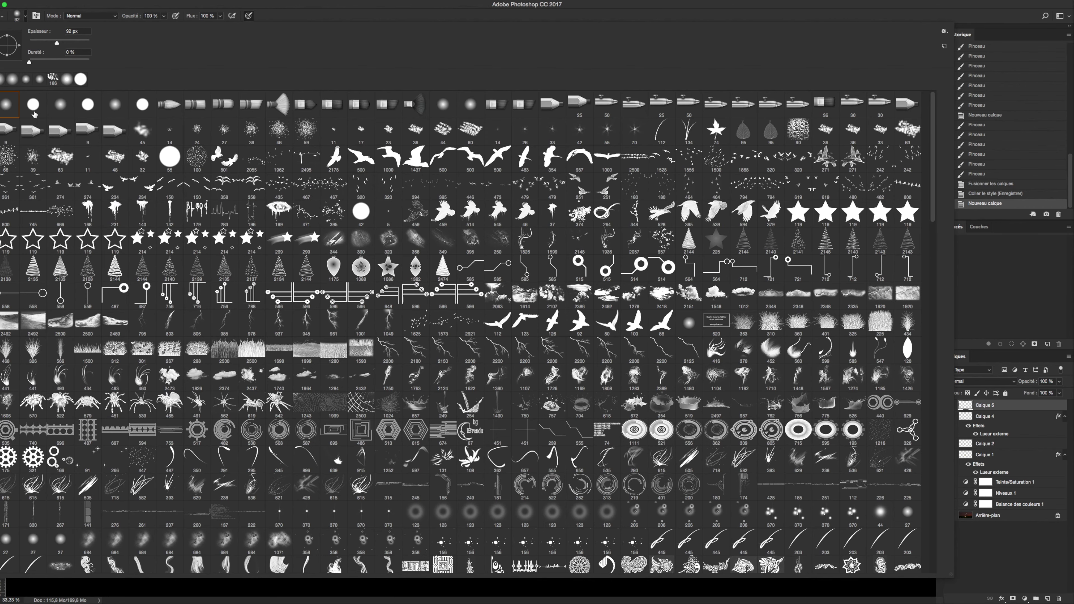
key(period)
key(Return)
Paint trial white dots near the jar rim, then undo them
click(491, 226)
click(478, 261)
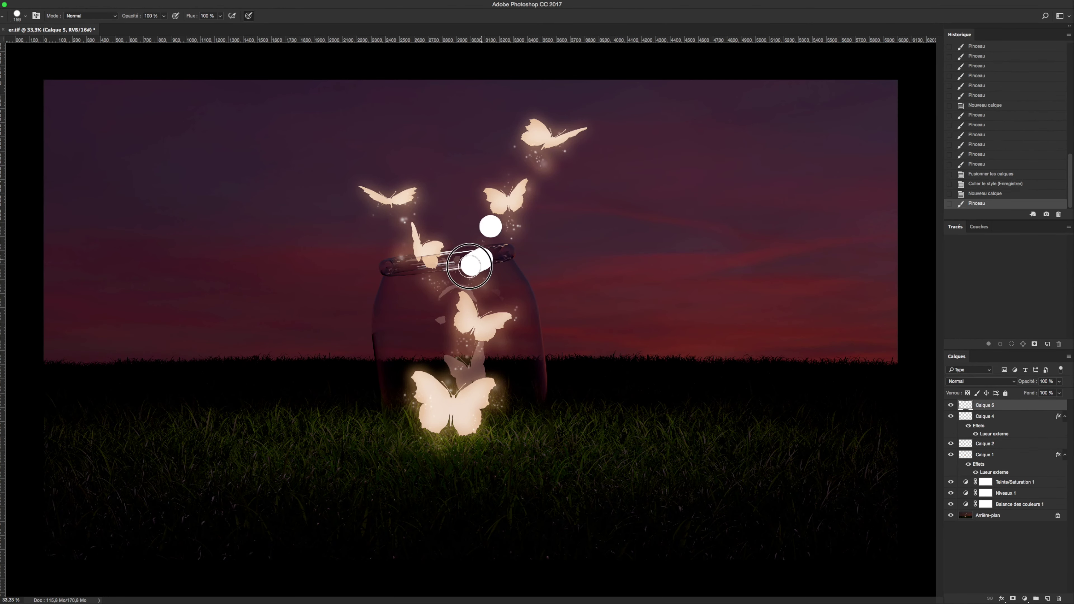
key(ctrl+z)
click(997, 194)
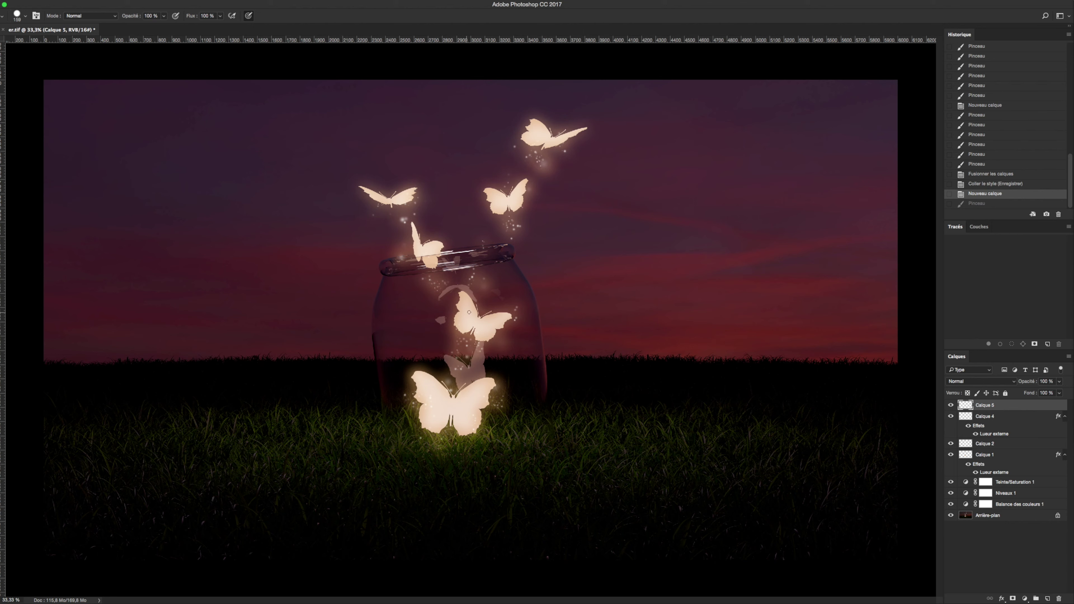
Shrink the brush and paint about a dozen soft white glow dots around the jar and butterflies
ctrl+alt+drag(485, 230, 477, 231)
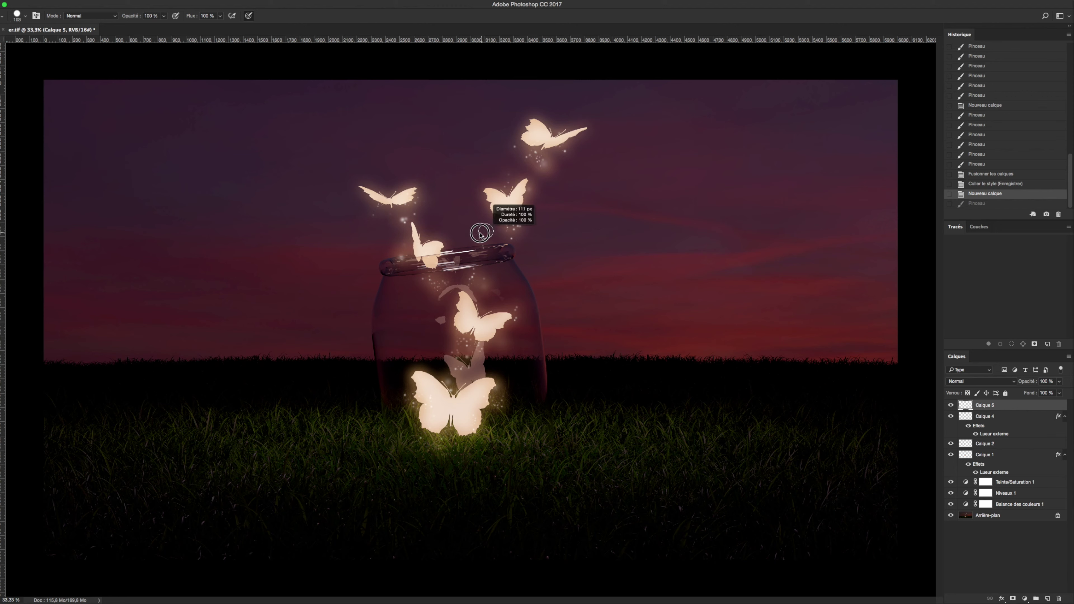
click(495, 232)
click(465, 303)
click(489, 304)
click(515, 328)
click(434, 281)
click(525, 174)
click(401, 219)
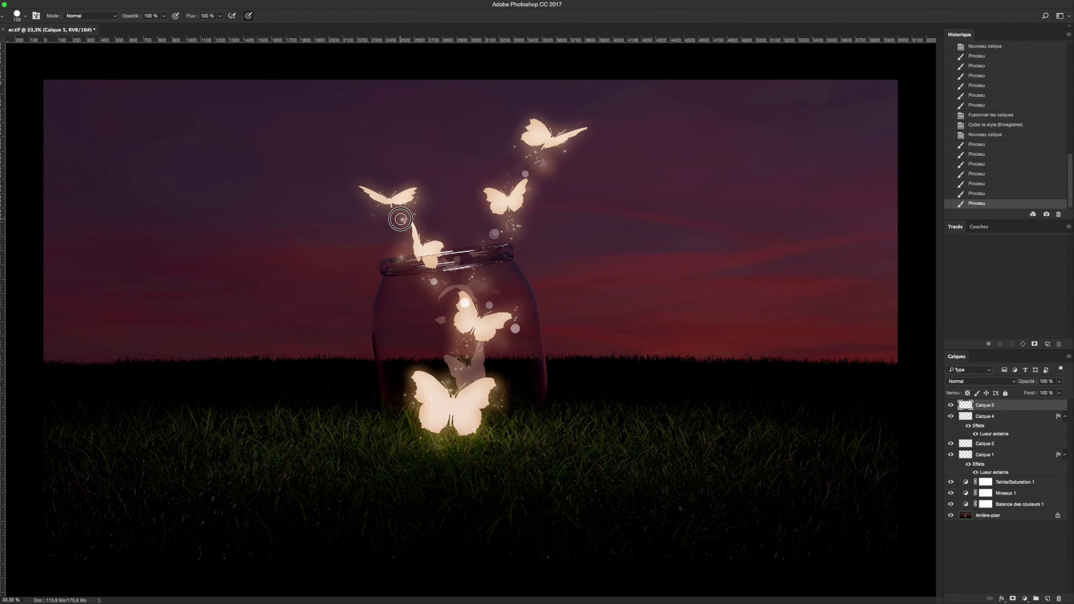
click(445, 358)
click(449, 372)
click(482, 349)
click(451, 424)
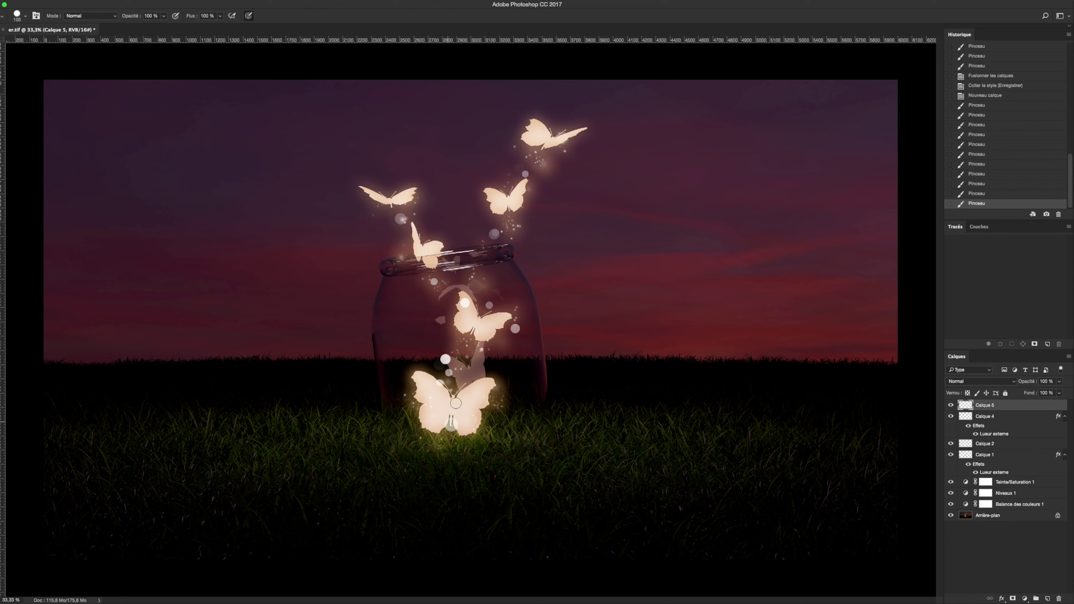
Add four smaller bokeh dots around the jar with a reduced brush, then set the brush to about 42 px
ctrl+alt+drag(469, 383, 458, 383)
click(502, 354)
click(482, 313)
click(443, 281)
click(493, 231)
ctrl+alt+drag(429, 393, 429, 394)
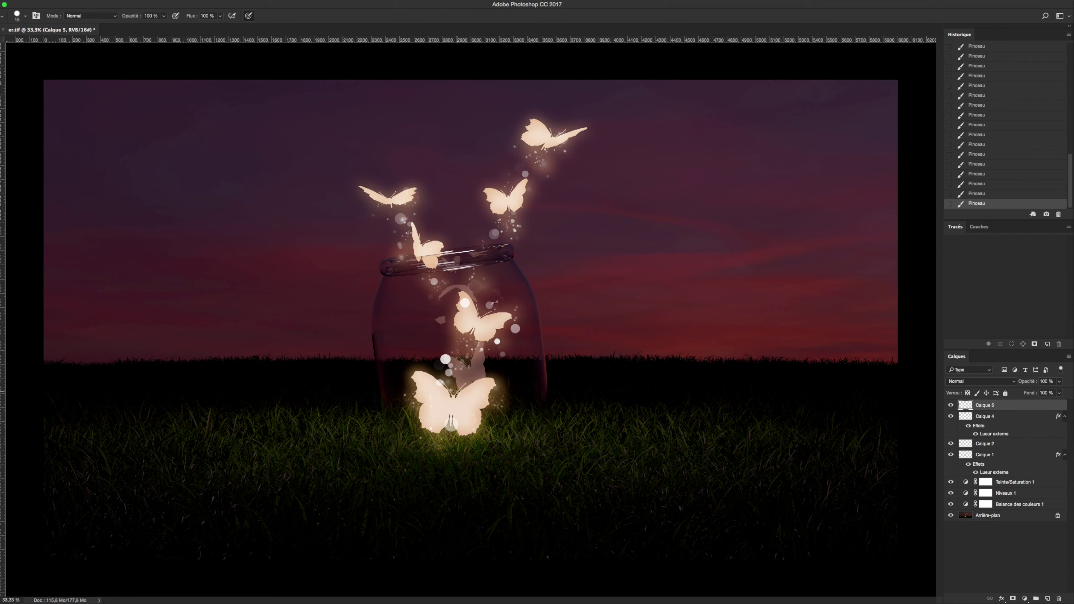
Paste the copied Outer Glow style onto Calque 5 and compare it by toggling Calque 4 and Calque 5
right_click(998, 405)
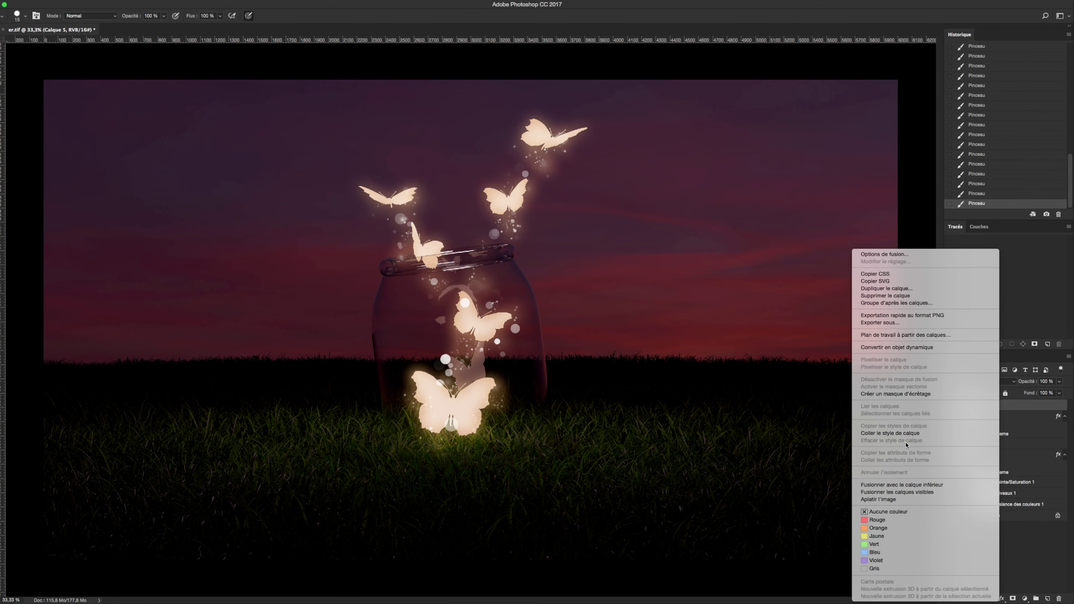
click(903, 433)
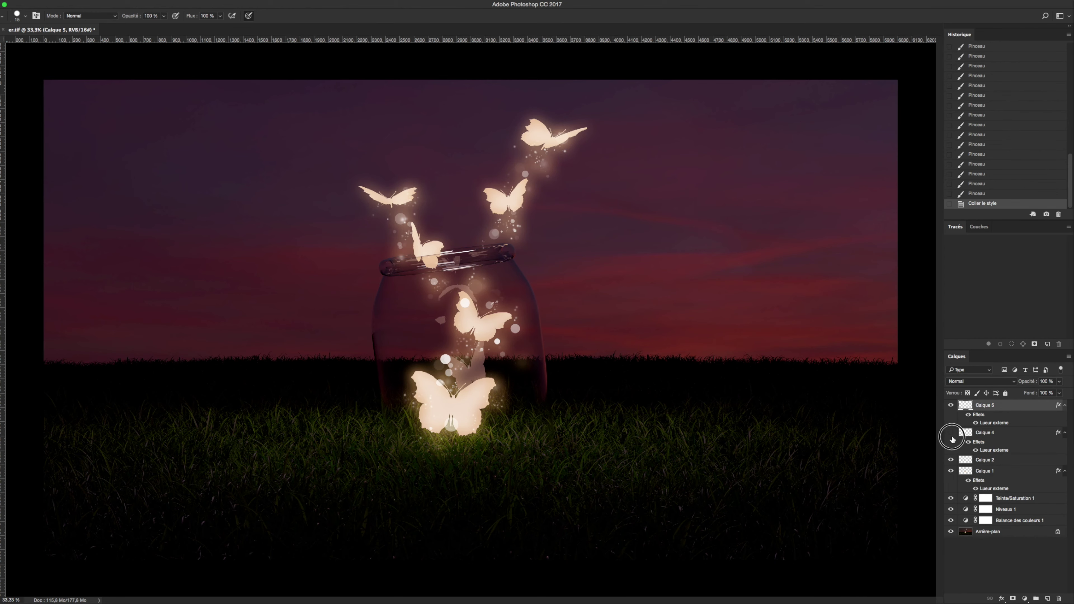
click(950, 434)
click(950, 432)
click(950, 405)
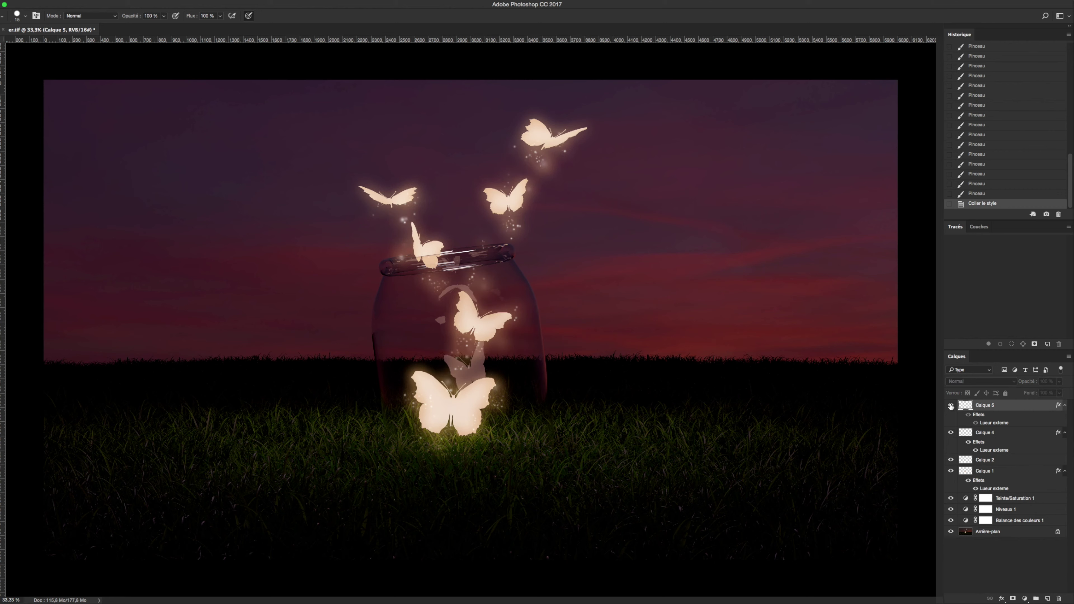
Try merging Calque 4 into Calque 5 with lower opacity, revert it in History, then switch to the browser
shift+click(1010, 432)
key(ctrl+e)
drag(1059, 381, 1031, 394)
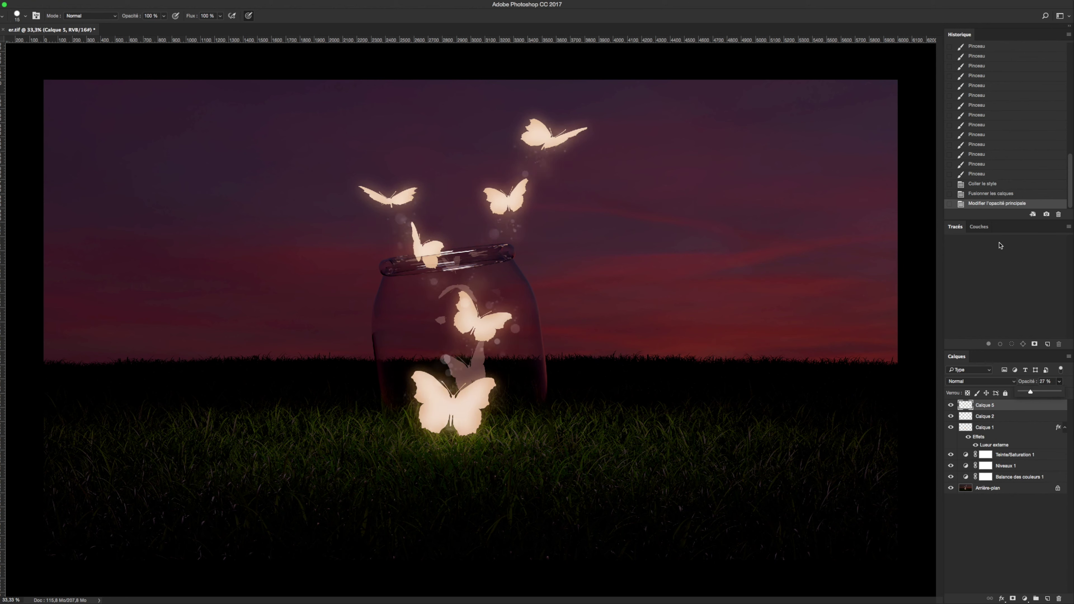
click(987, 183)
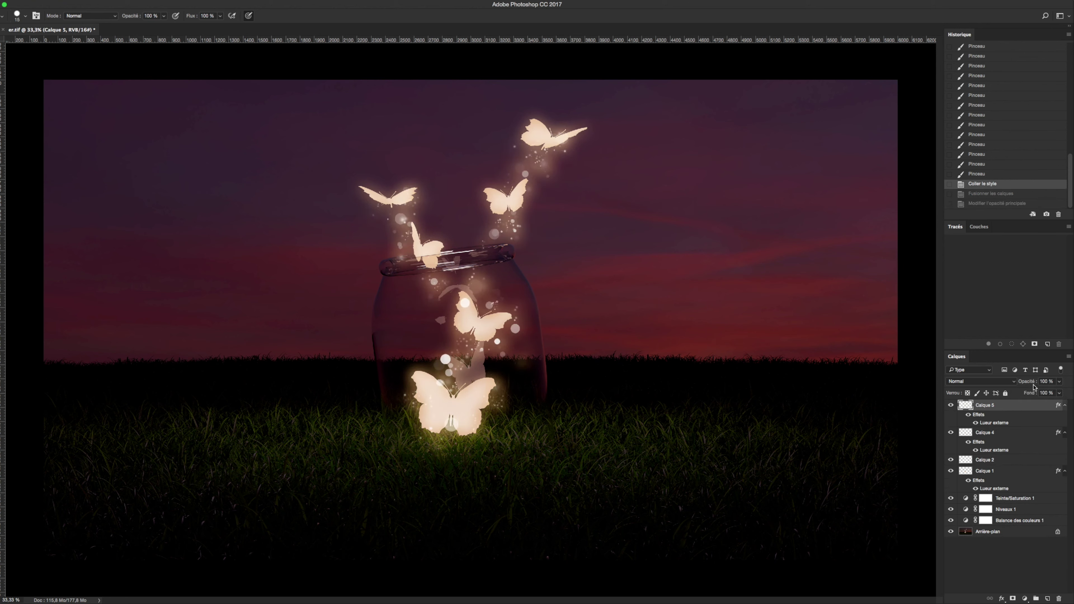
key(super+Tab)
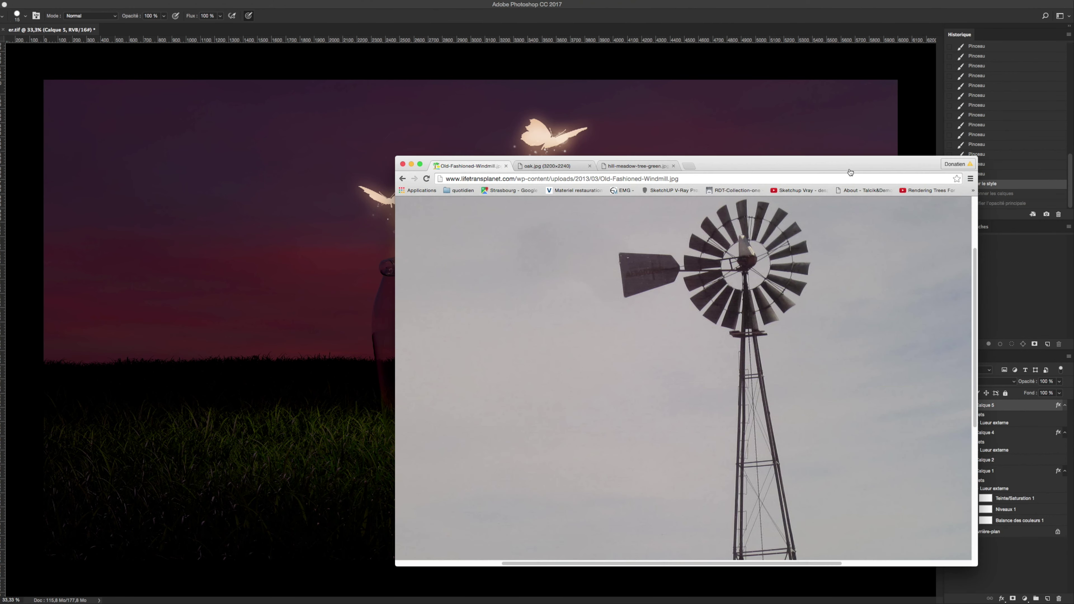
Bring in the windmill photo, paste a cropped windmill as its own layer, and place it right of the jar
click(229, 210)
drag(322, 266, 323, 266)
key(m)
drag(292, 142, 432, 312)
click(1059, 598)
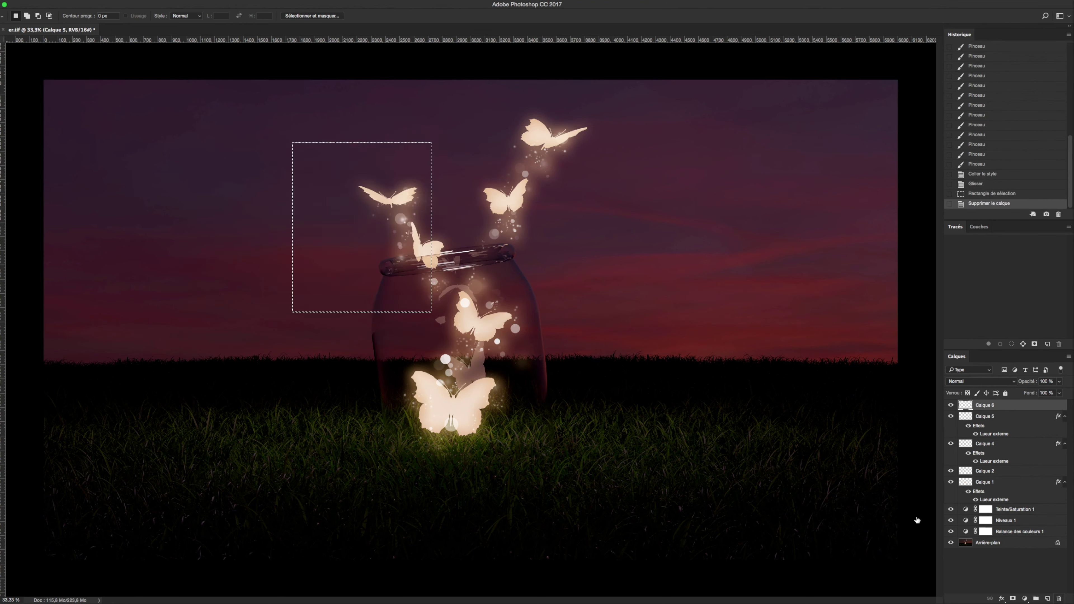
key(ctrl+v)
ctrl+drag(440, 230, 825, 297)
Rotate the windmill slightly clockwise and try the Superposition, then Incrustation, blend modes
key(ctrl+t)
key(Return)
click(953, 383)
click(960, 437)
click(958, 384)
click(961, 411)
Whiten the windmill's sky and blacken the windmill with Levels eyedroppers, then set blend to Produit
key(ctrl+l)
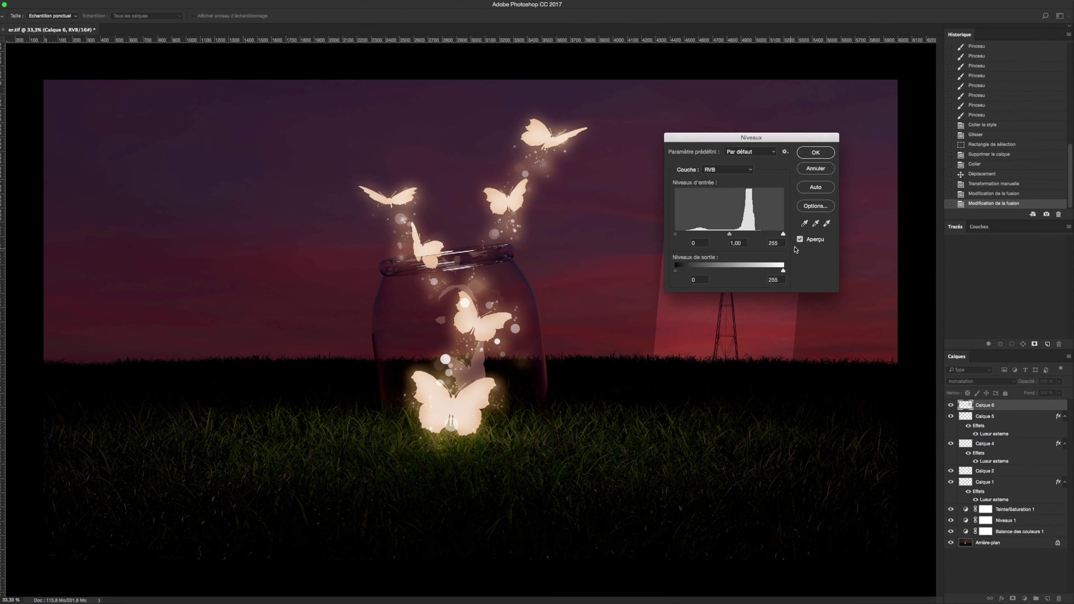
click(827, 224)
click(760, 317)
drag(751, 137, 551, 127)
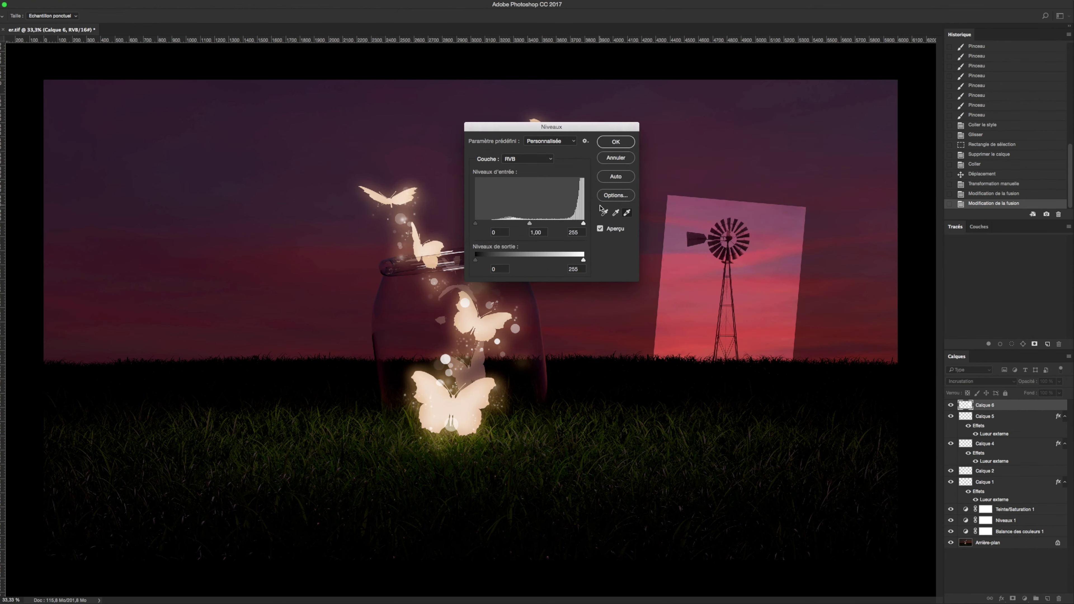
click(703, 241)
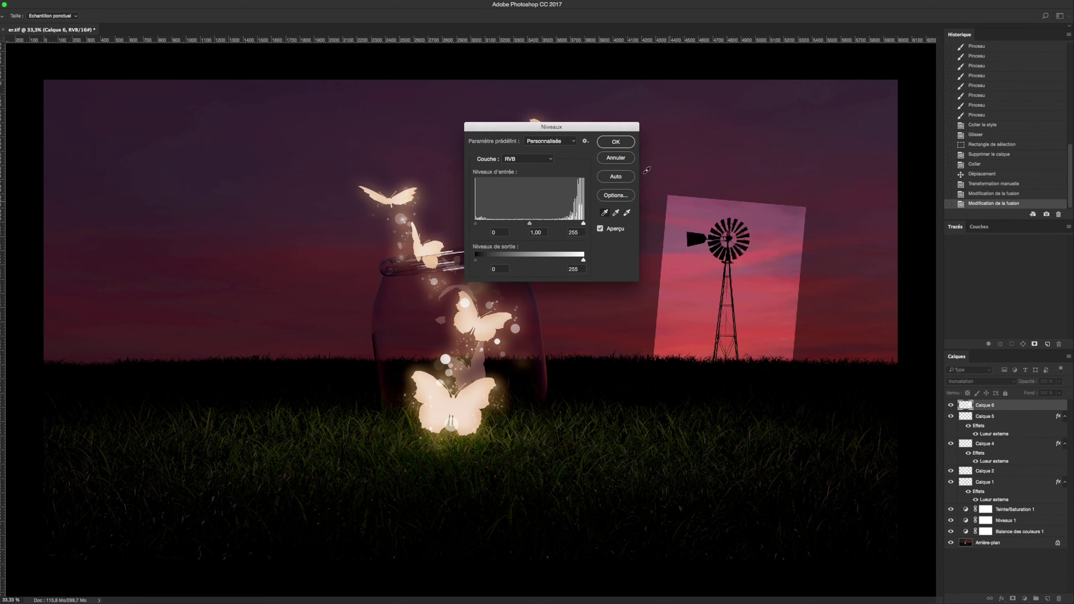
click(615, 141)
click(976, 381)
click(964, 331)
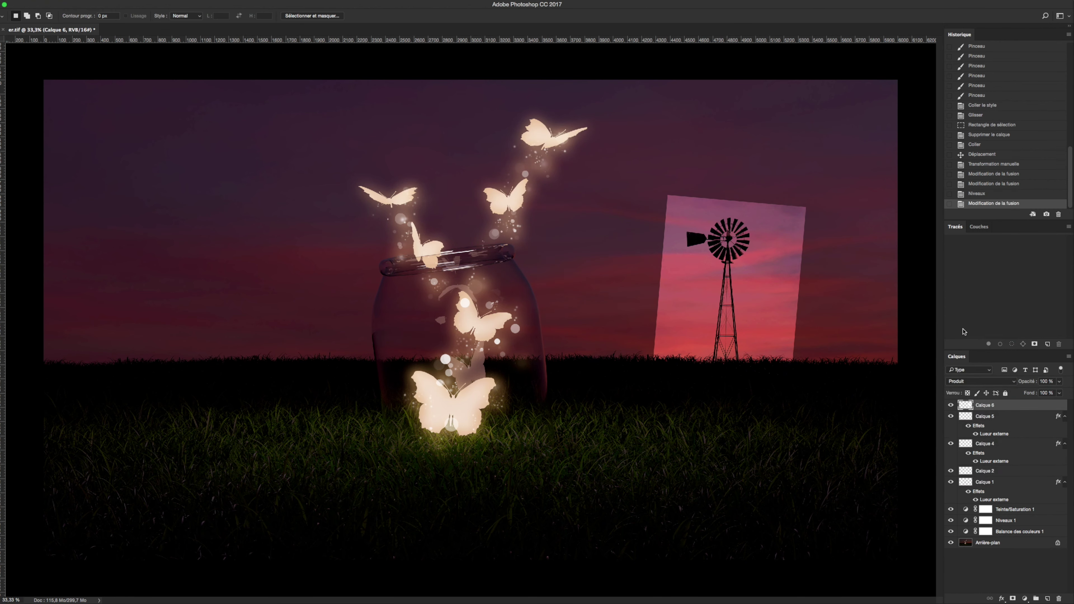
Erase leftover sky around the windmill, move it further right and scale it down
key(e)
mouse_move(776, 248)
mouse_down()
mouse_move(762, 185)
mouse_move(786, 237)
mouse_up()
drag(664, 370, 619, 206)
super+drag(715, 274, 782, 282)
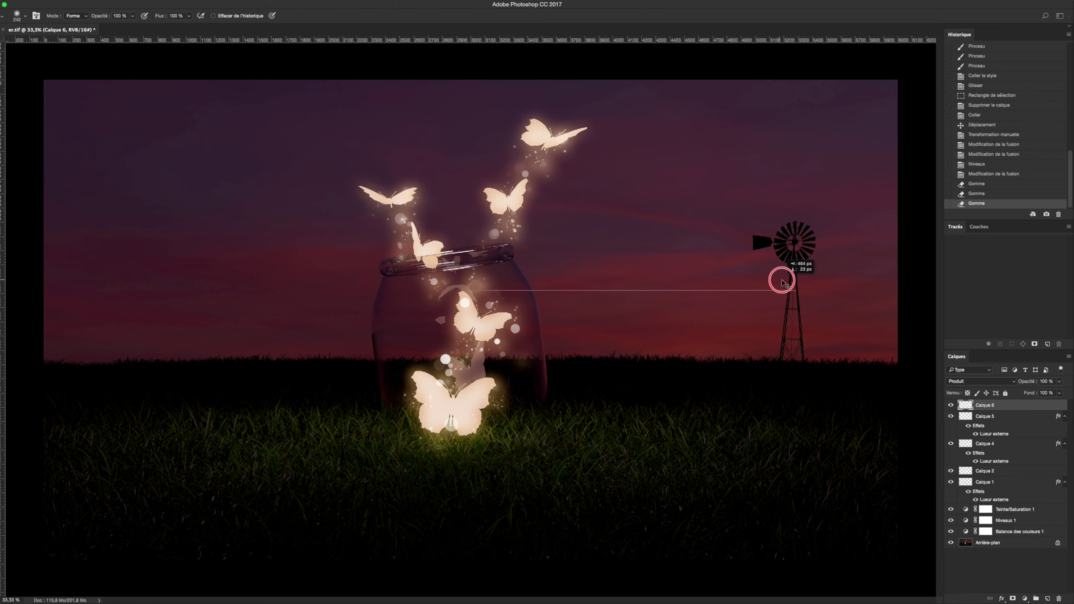
key(super+t)
mouse_move(735, 208)
shift+mouse_down()
mouse_move(806, 265)
mouse_move(798, 252)
shift+mouse_up()
key(Return)
key(e)
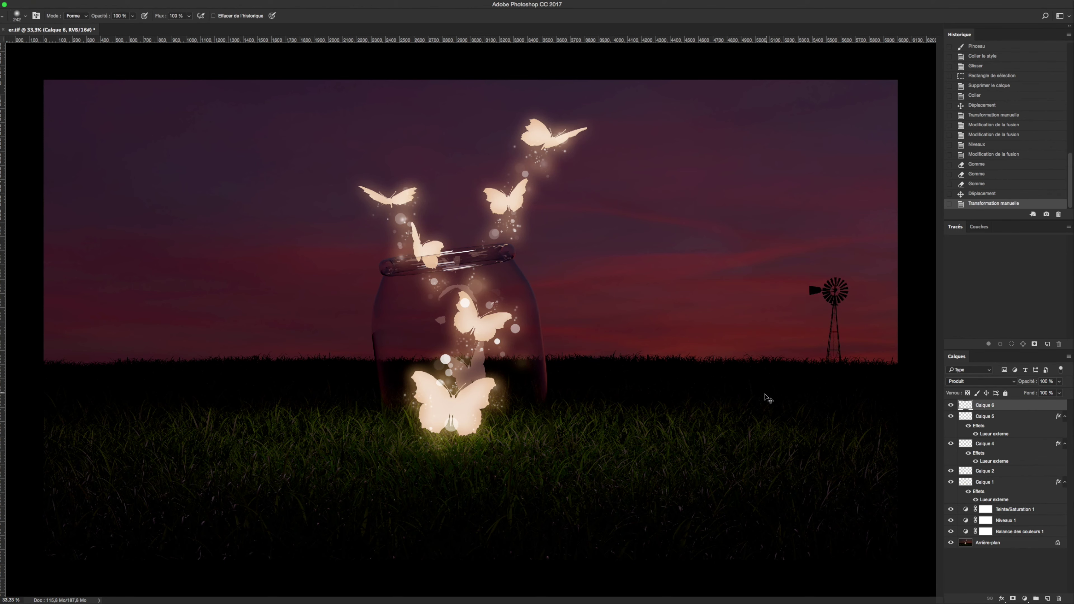
Switch to the browser and zoom into the oak tree photo
key(super+Tab)
key(ctrl+Tab)
click(681, 362)
Bring in the oak photo, copy the marquee-selected tree to Calque 8, and delete the full photo layer
click(475, 168)
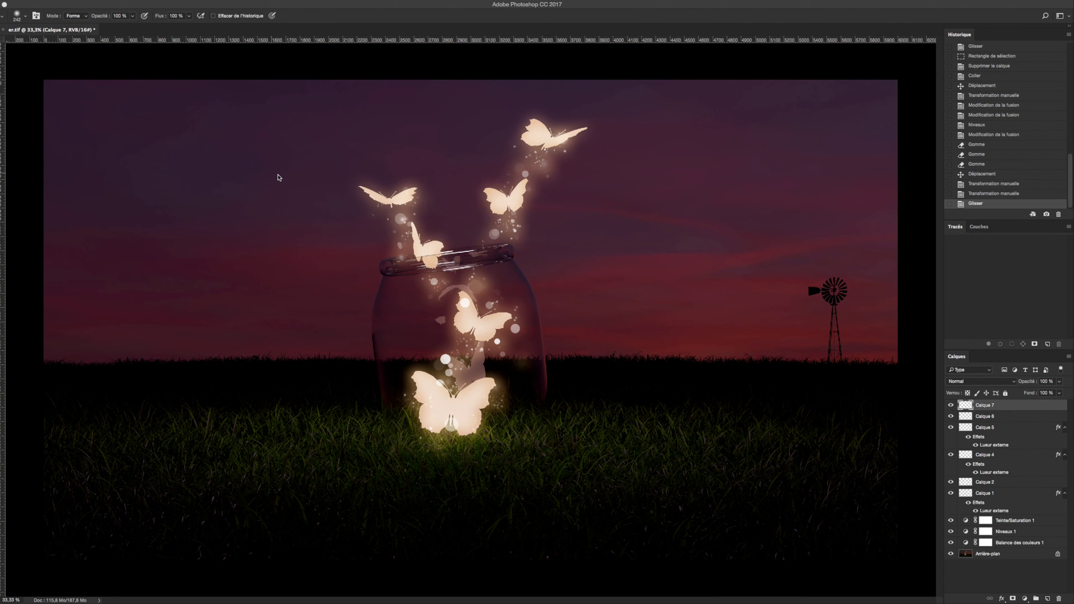
drag(267, 167, 313, 294)
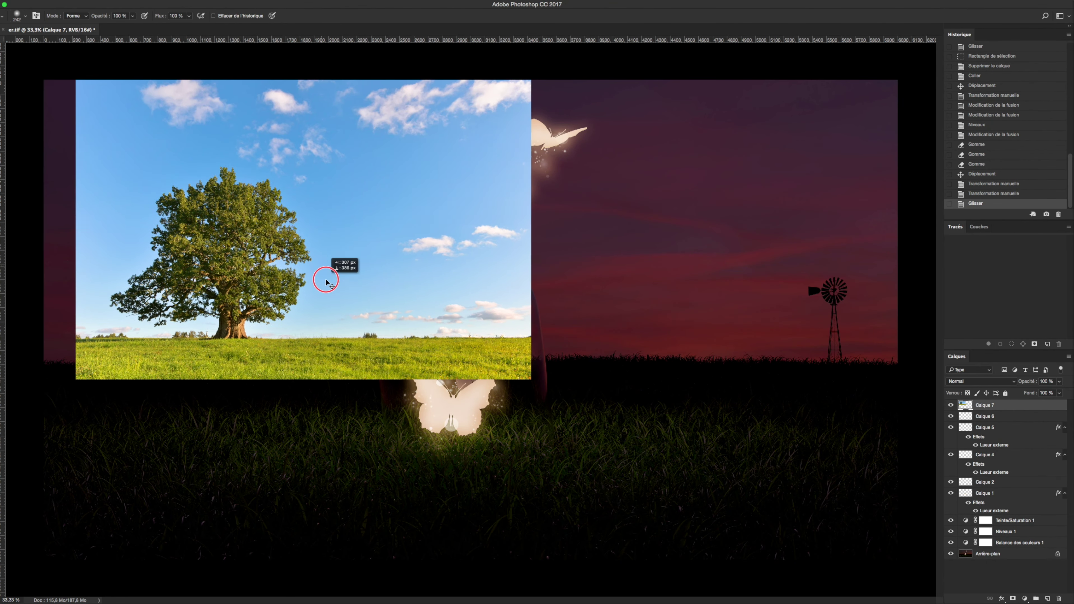
key(m)
drag(93, 184, 320, 354)
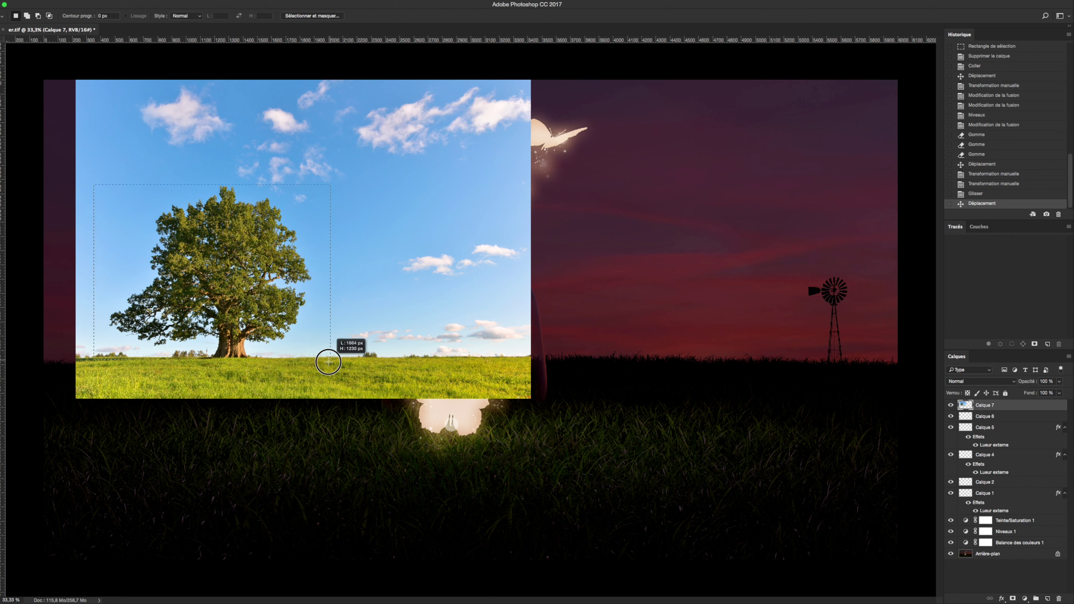
key(ctrl+j)
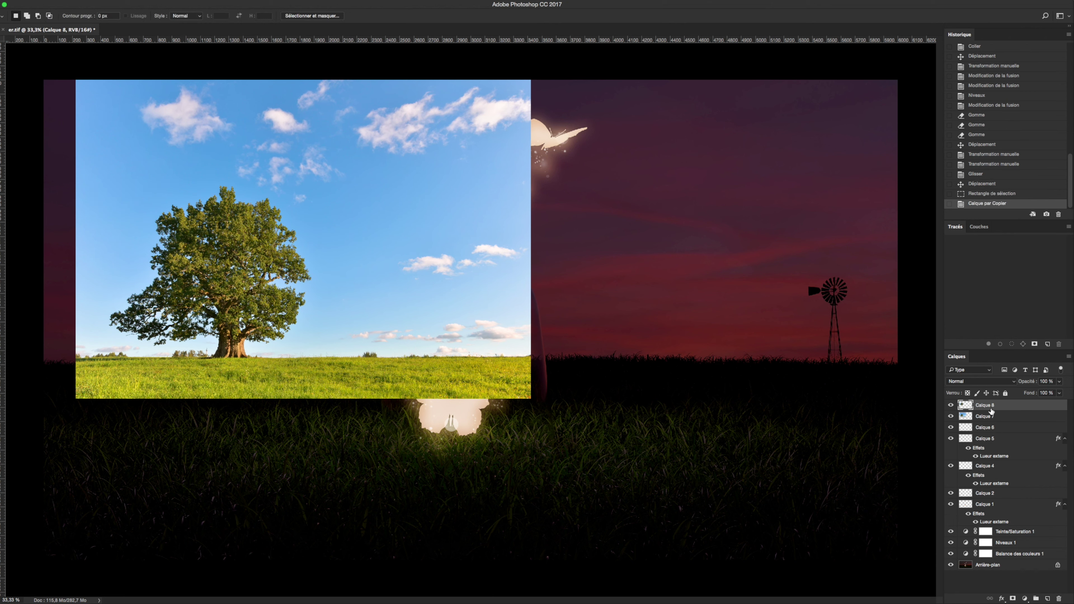
click(992, 416)
click(1059, 599)
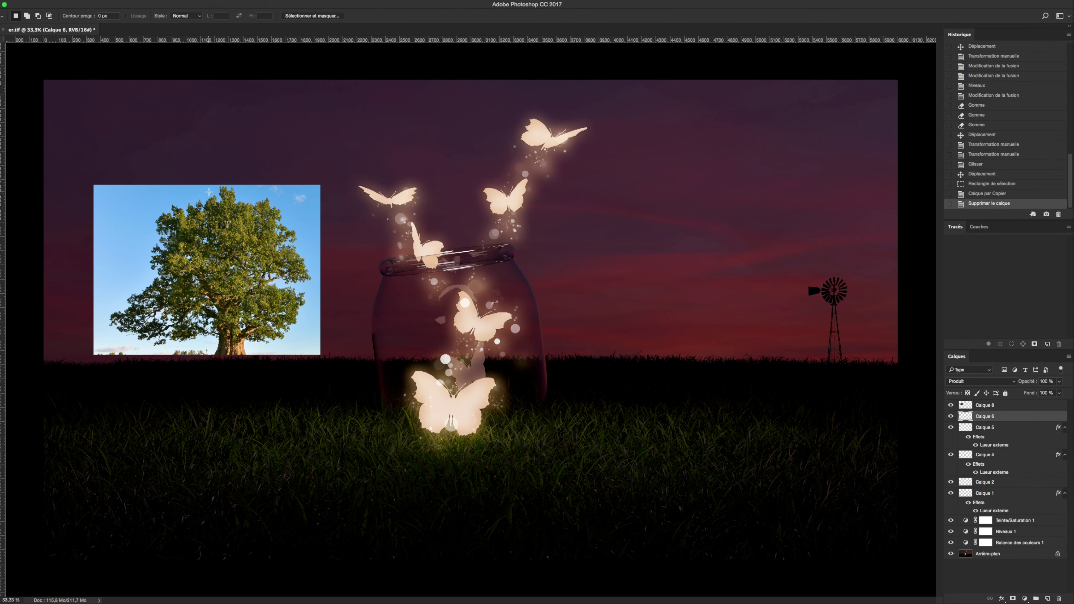
Desaturate the oak layer, then use Levels eyedroppers to whiten its sky and blacken its foliage
key(ctrl+l)
key(Escape)
key(shift+ctrl+u)
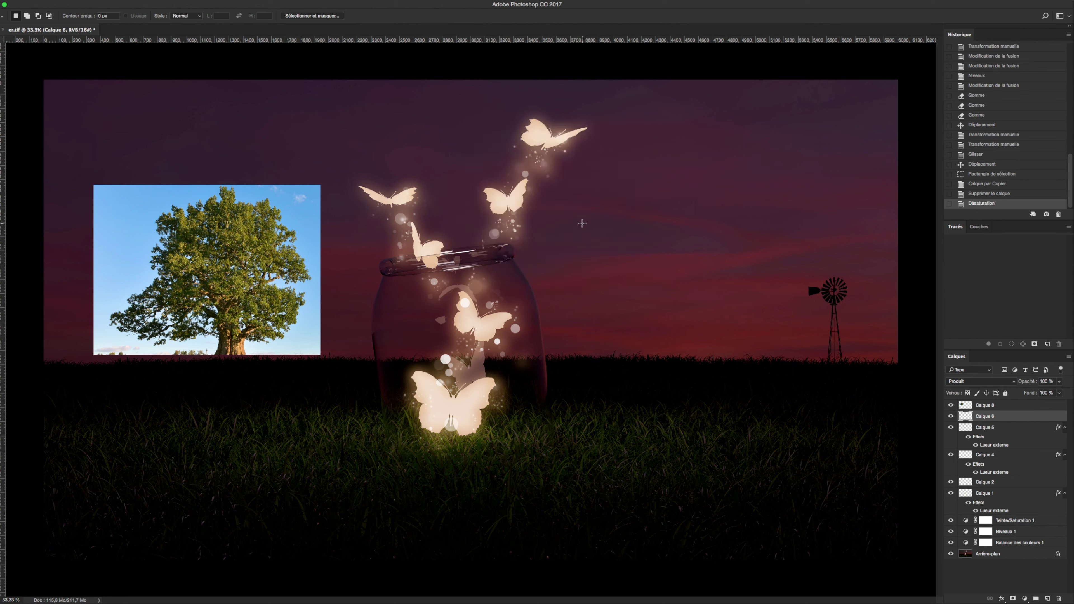
click(993, 407)
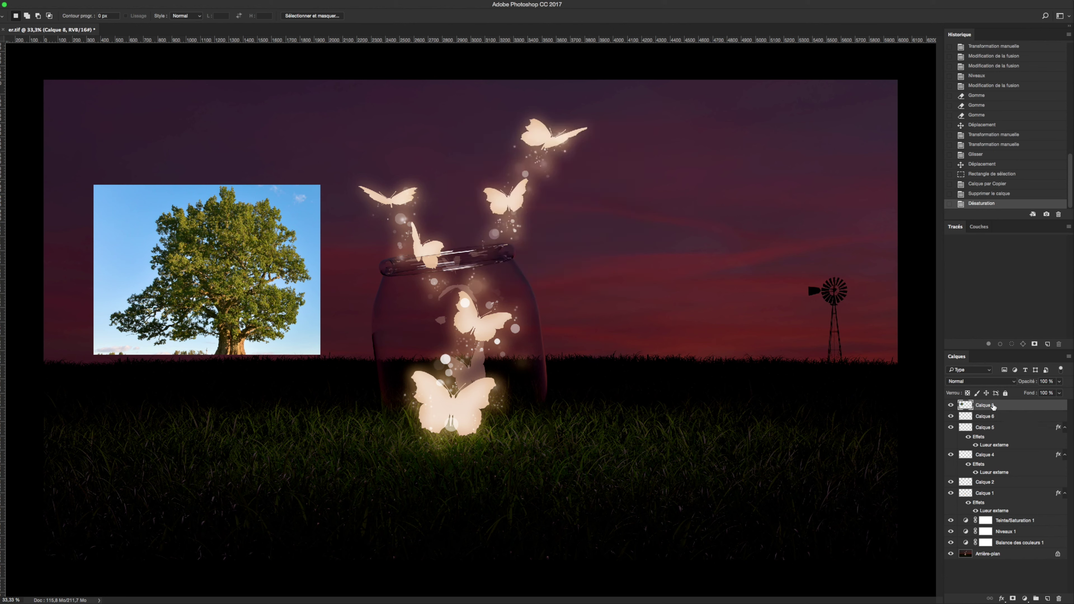
key(shift+ctrl+u)
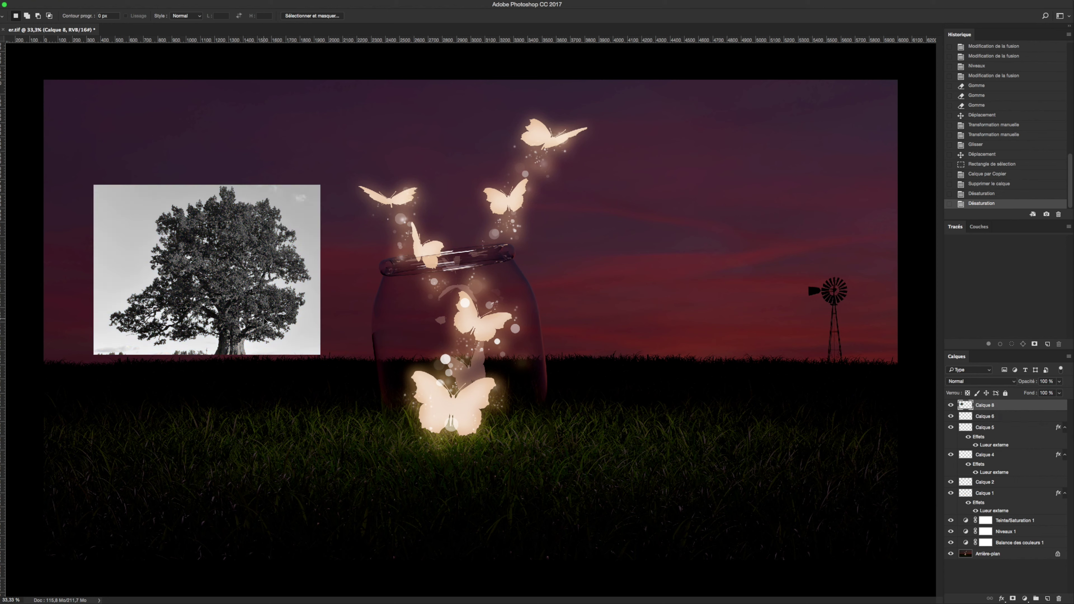
key(ctrl+l)
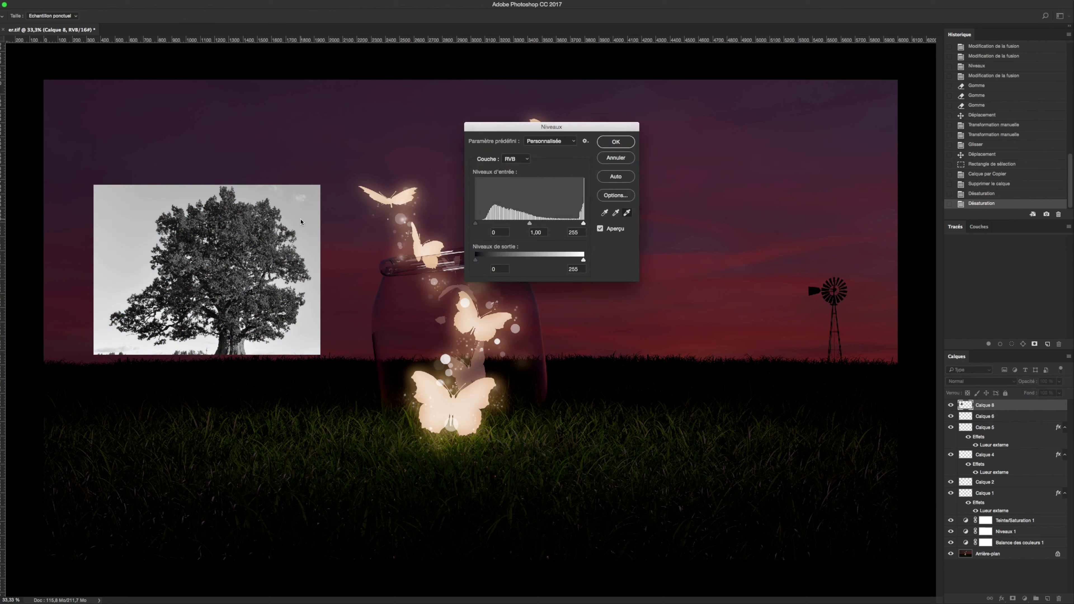
click(302, 206)
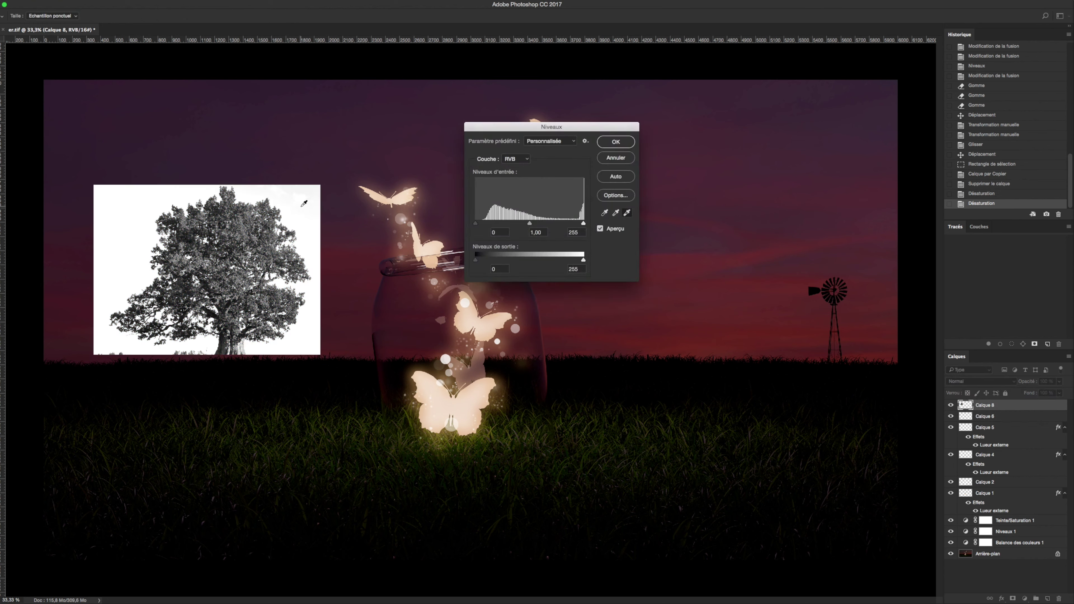
click(233, 242)
key(Return)
Set the oak layer to Produit, move it to the left horizon, and erase its hard left edge
key(m)
click(958, 382)
click(957, 405)
ctrl+drag(210, 283, 135, 295)
key(e)
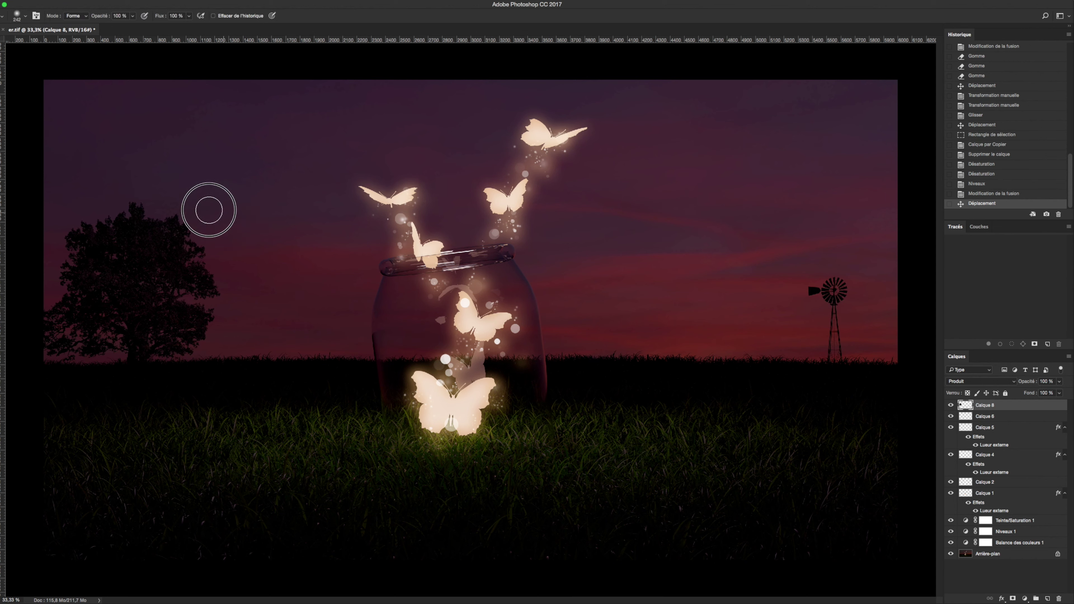
mouse_move(37, 291)
mouse_down()
mouse_move(149, 265)
mouse_move(85, 286)
mouse_up()
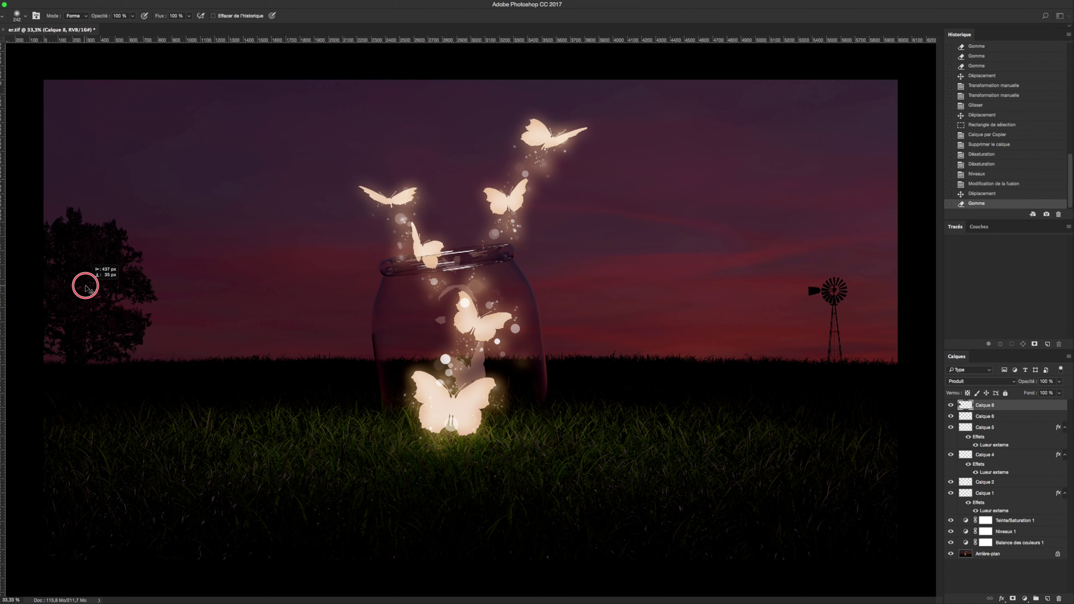
Browse through the 3D, vega and textures folders to the plante folder in thumbnail view
key(ctrl+o)
click(218, 31)
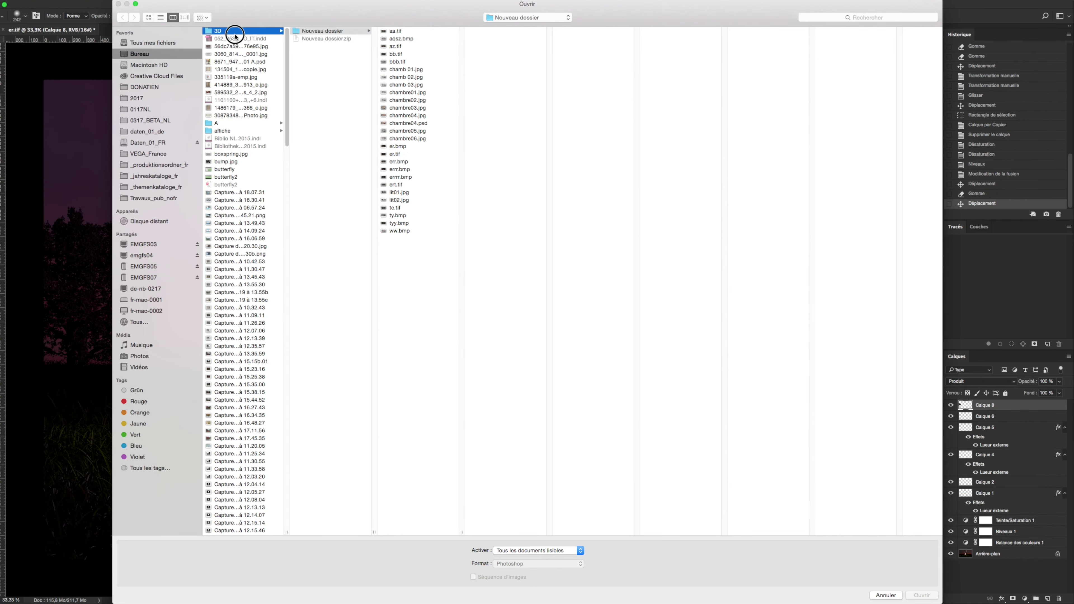
click(305, 31)
click(397, 62)
click(317, 93)
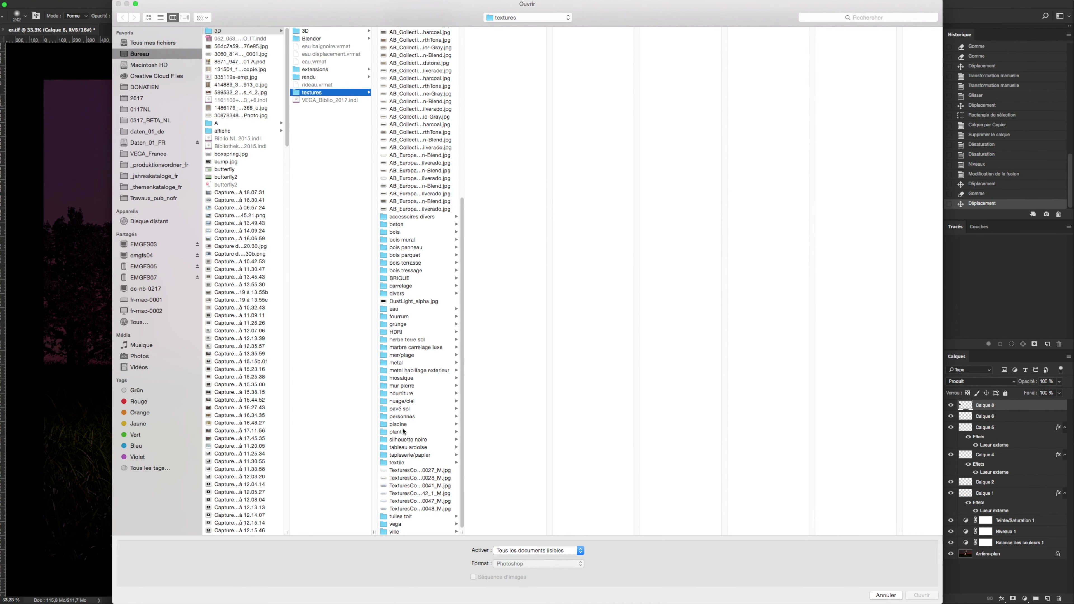
click(403, 431)
click(148, 19)
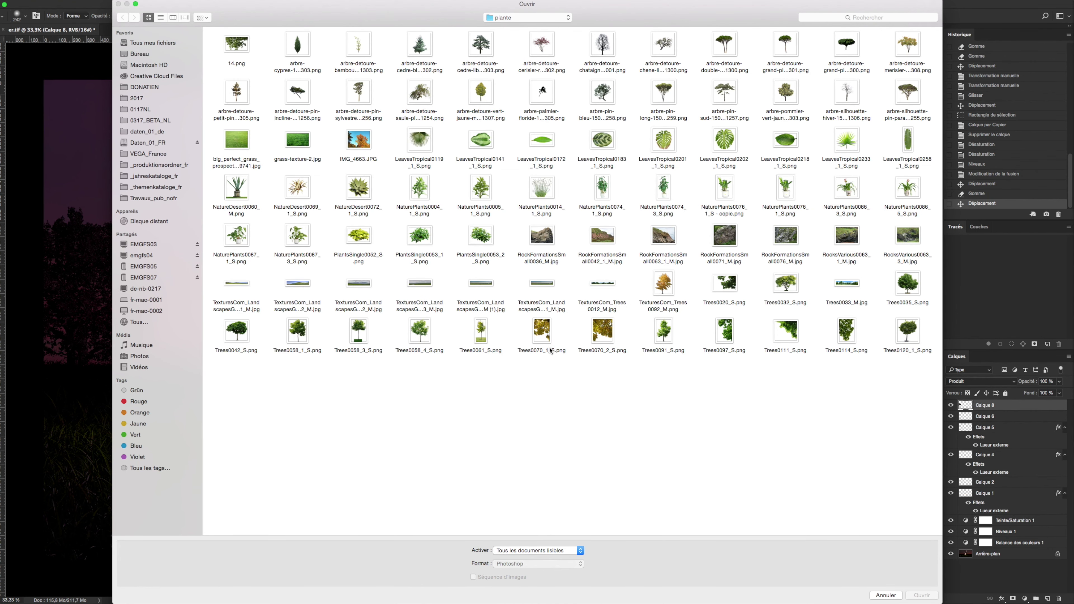
Open Trees0111_S.png, copy the whole image, and close the document
click(787, 331)
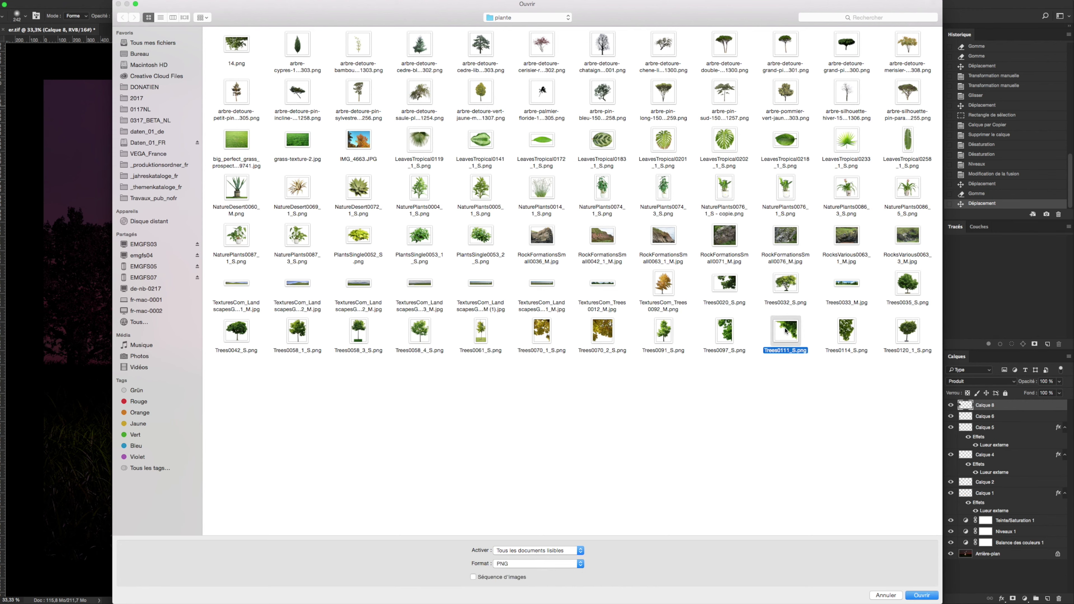
key(Return)
key(super+a)
key(super+c)
key(super+w)
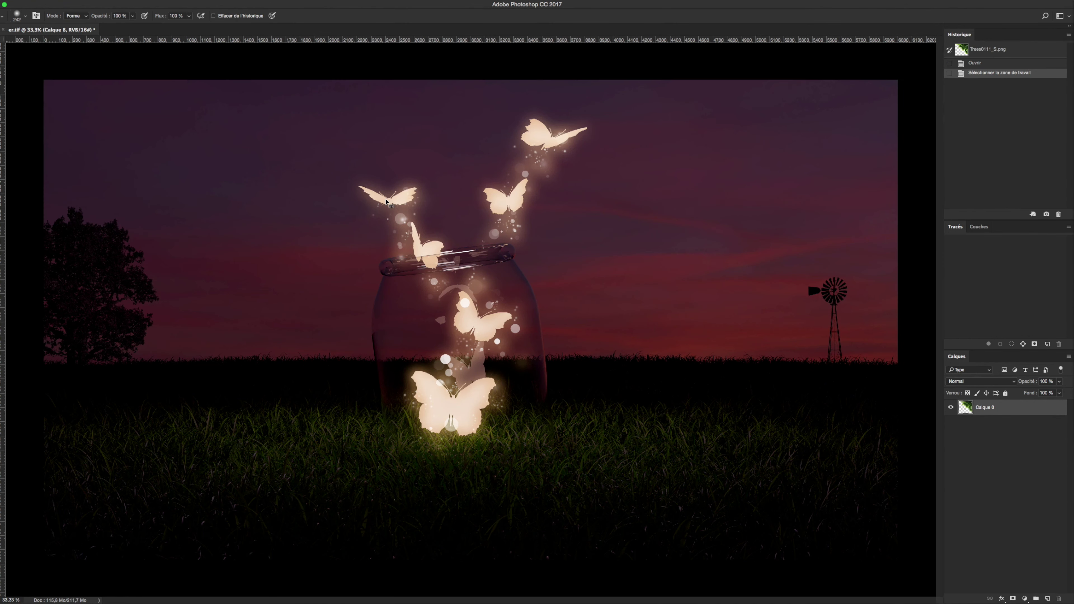
Paste the leafy tree, rotate it about 93°, enlarge it and tilt it into the top-left corner
key(super+v)
key(super+t)
mouse_move(647, 294)
mouse_down()
mouse_move(505, 251)
mouse_move(587, 201)
mouse_up()
mouse_move(482, 335)
mouse_down()
mouse_move(178, 159)
mouse_move(146, 79)
mouse_up()
mouse_move(232, 177)
mouse_down()
mouse_move(224, 193)
mouse_move(192, 127)
mouse_move(136, 108)
mouse_move(116, 161)
mouse_up()
key(Return)
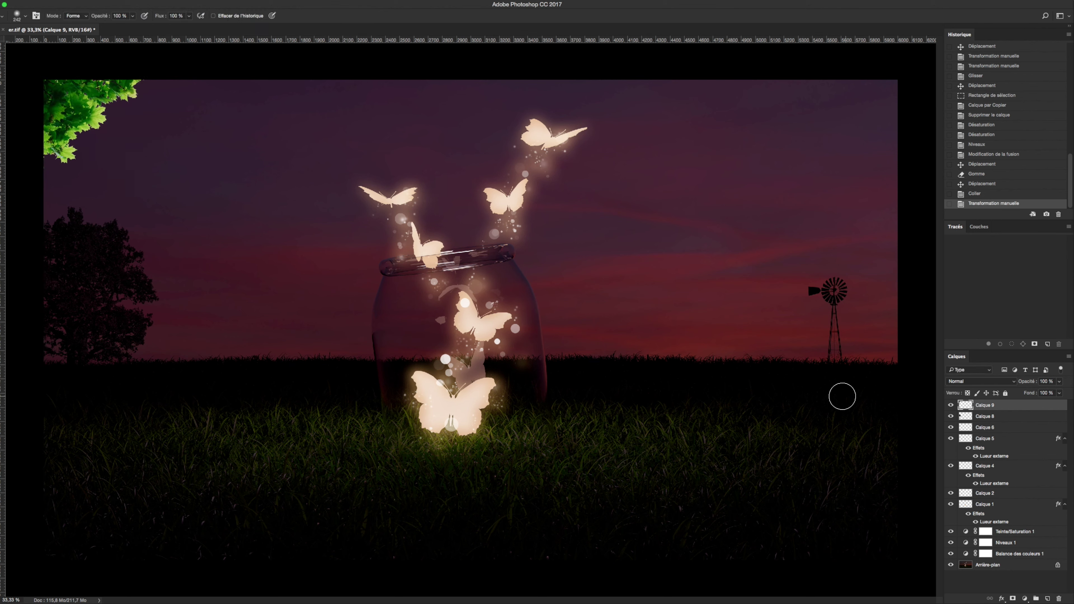
Lower Hue/Saturation Lightness to turn the leaves into a black silhouette near the top-left corner
key(ctrl+u)
drag(759, 120, 664, 112)
key(Return)
key(e)
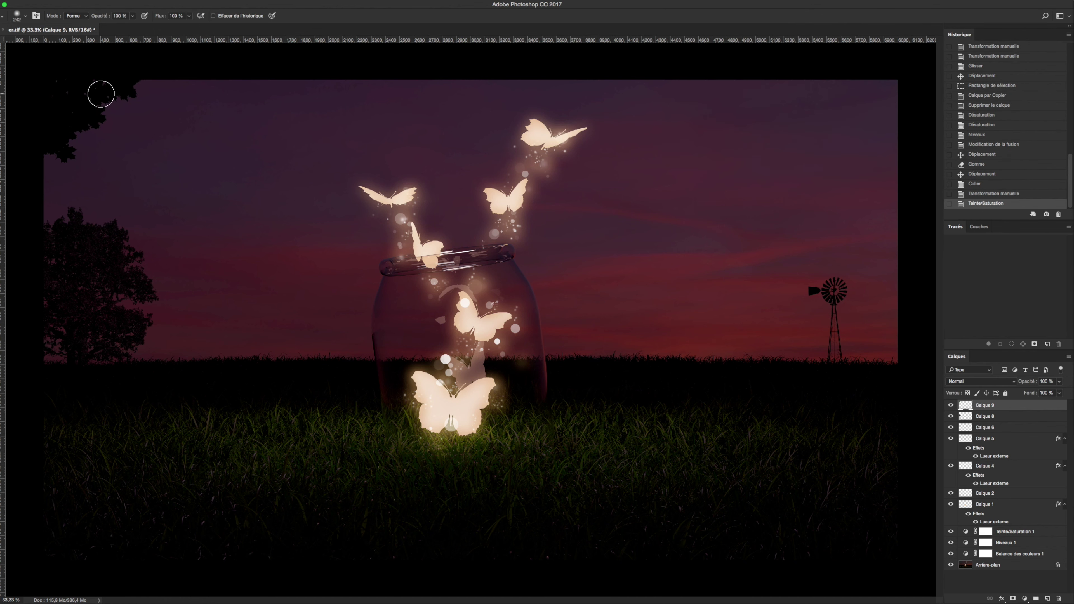
ctrl+drag(84, 101, 89, 109)
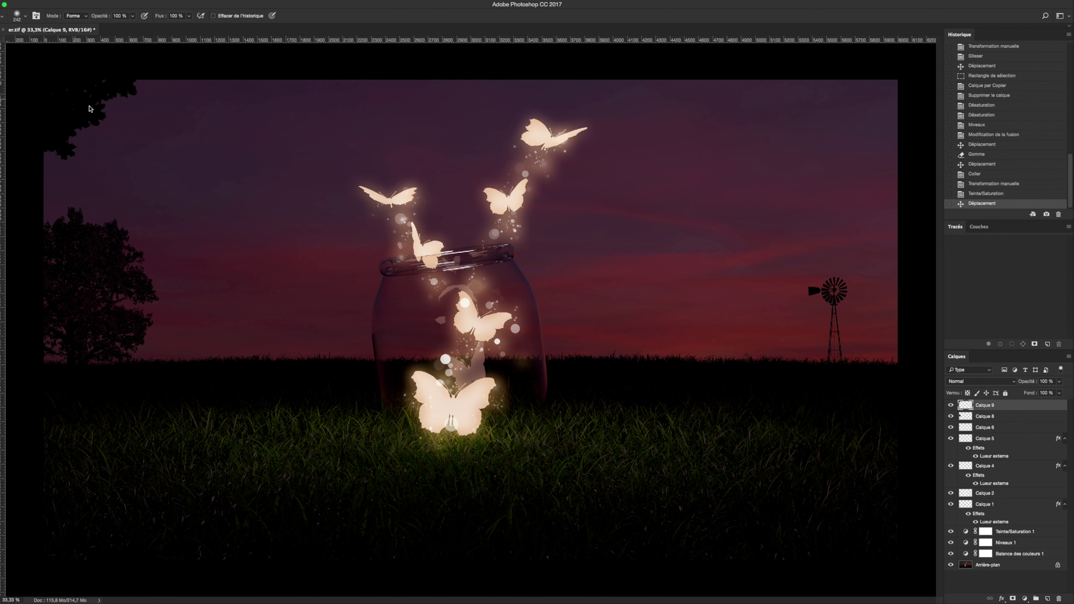
Duplicate the oak silhouette layer as Calque 8 copie
right_click(1006, 418)
click(906, 296)
key(Return)
Move the first oak copy toward the horizon and add a second copy, Calque 8 copie 2, shifted right
mouse_move(94, 258)
ctrl+mouse_down()
mouse_move(178, 353)
mouse_move(111, 342)
ctrl+mouse_up()
right_click(989, 419)
click(859, 287)
right_click(997, 419)
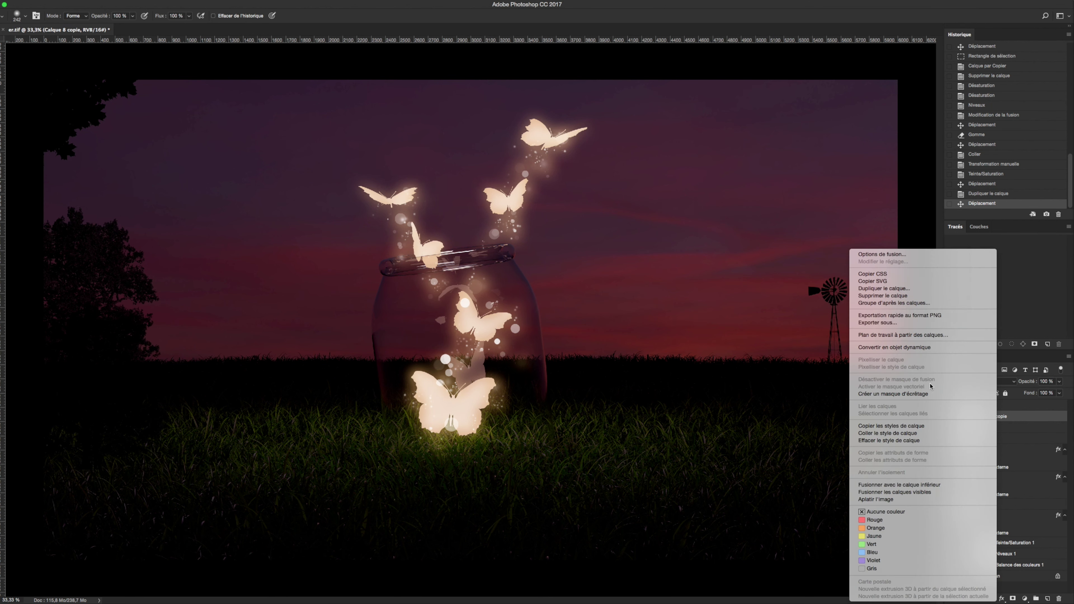
click(895, 290)
ctrl+drag(143, 347, 161, 347)
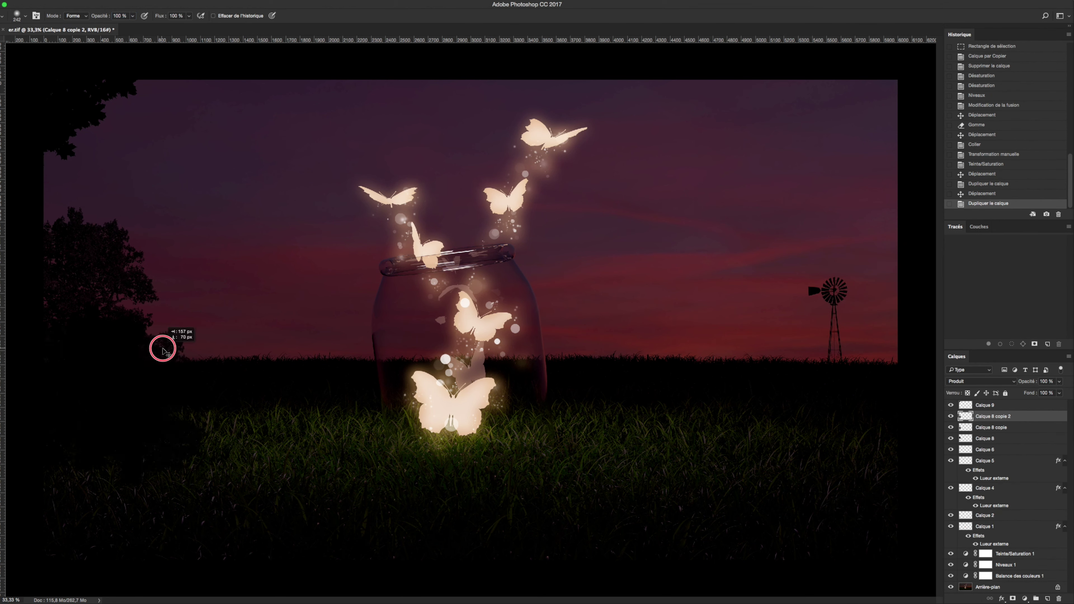
click(74, 0)
key(Escape)
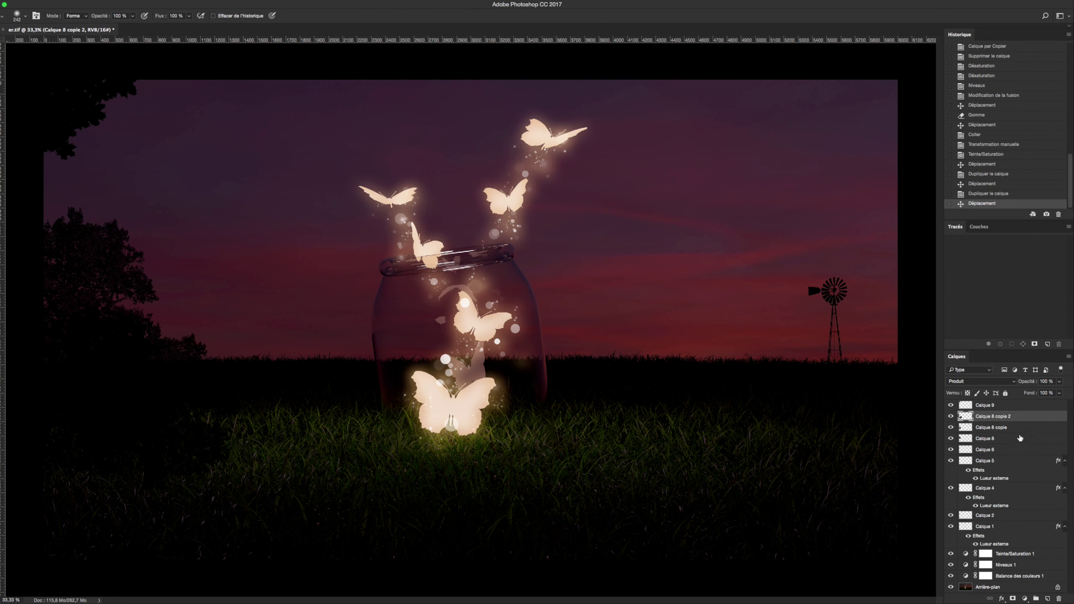
Add a third oak copy, Calque 8 copie 3, shrink it to about 41%, and seat it on the horizon
right_click(1003, 421)
click(895, 292)
key(Return)
mouse_move(152, 303)
ctrl+mouse_down()
mouse_move(182, 303)
mouse_move(254, 228)
ctrl+mouse_up()
key(ctrl+t)
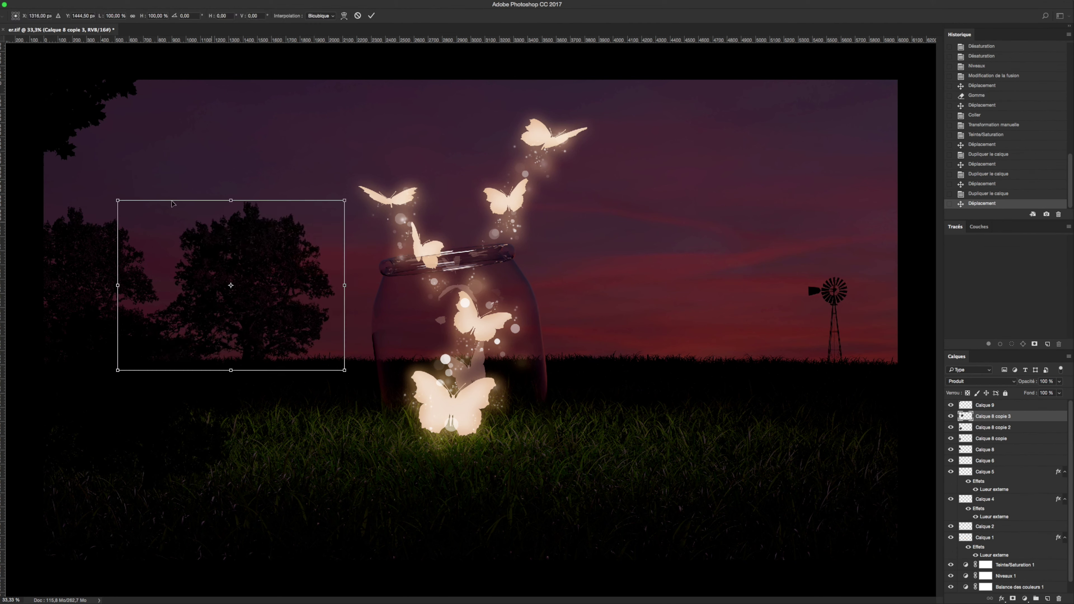
mouse_move(117, 201)
shift+mouse_down()
mouse_move(185, 252)
mouse_move(175, 329)
shift+mouse_up()
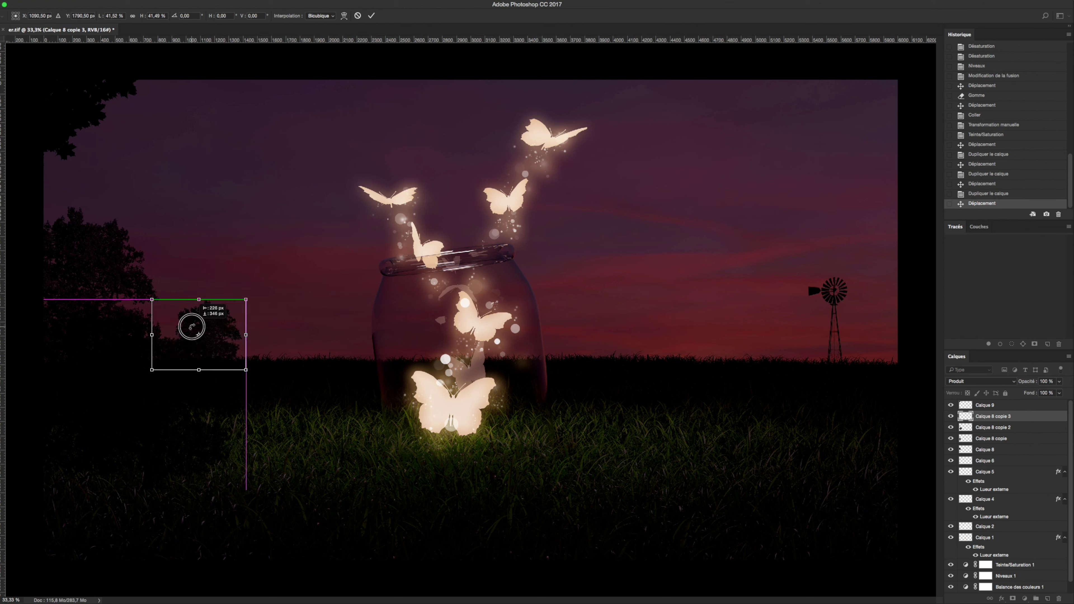
key(Return)
key(e)
ctrl+drag(185, 340, 157, 304)
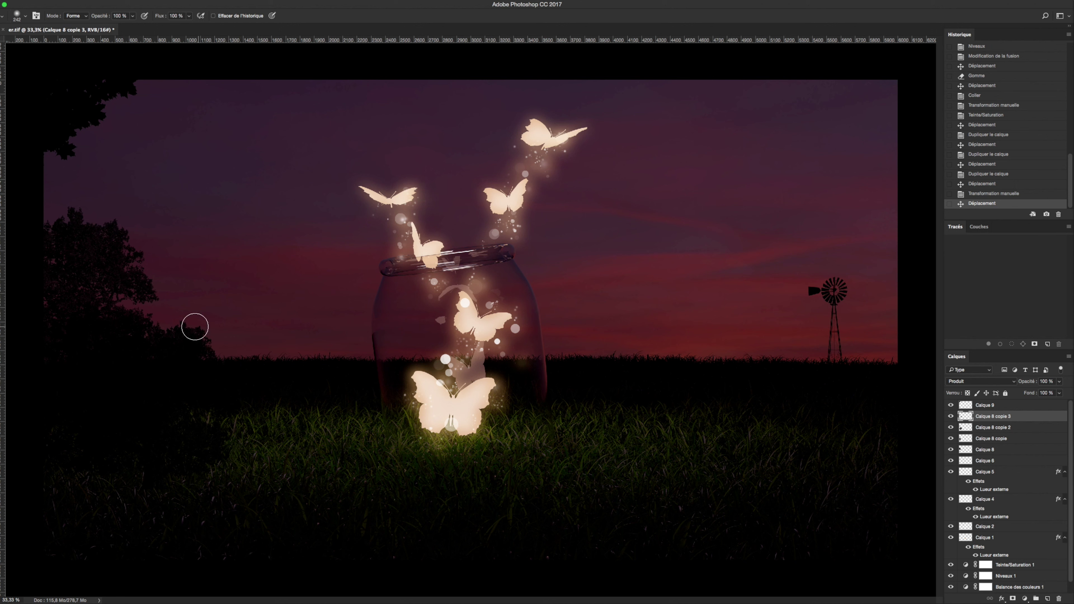
Adjust the small tree copy's transformation and nudge it along the horizon
key(ctrl+t)
right_click(181, 326)
click(224, 438)
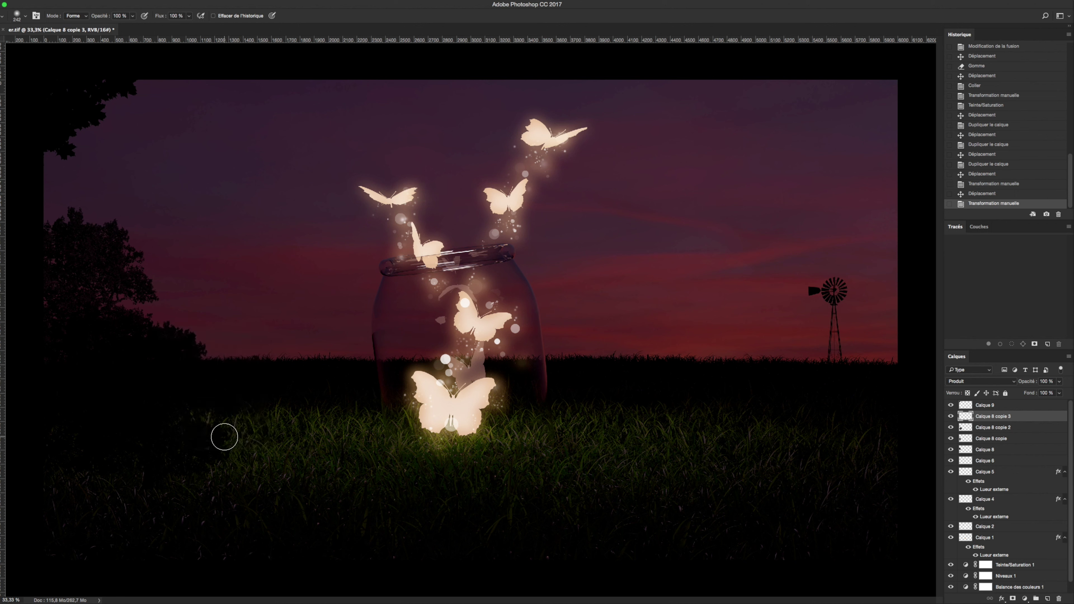
ctrl+drag(189, 341, 205, 351)
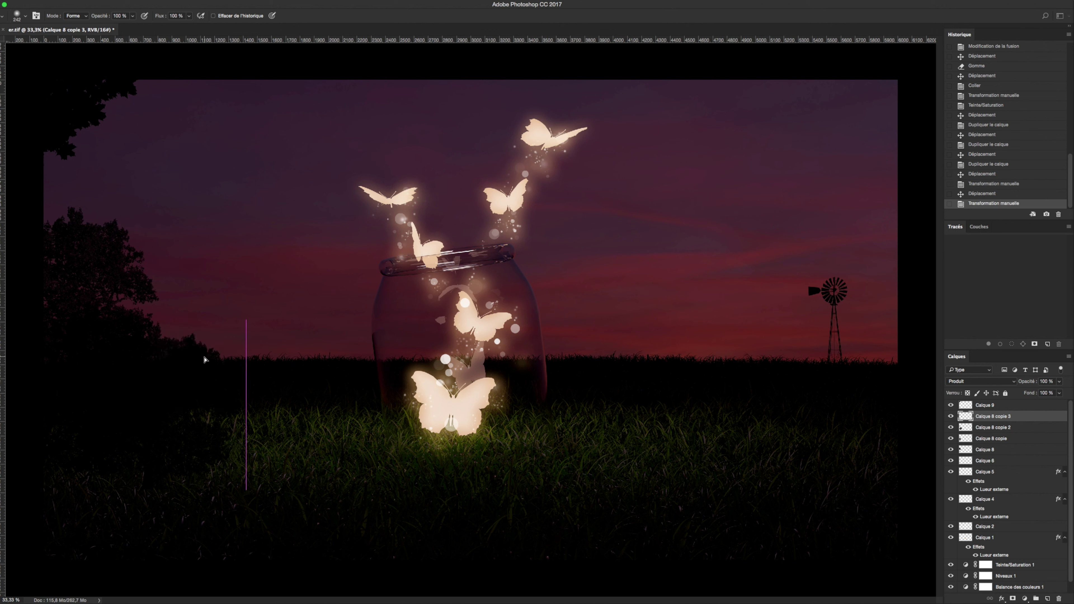
Raise the corner branch on Calque 9, then select the tree silhouette layers together
click(980, 405)
ctrl+drag(77, 111, 78, 83)
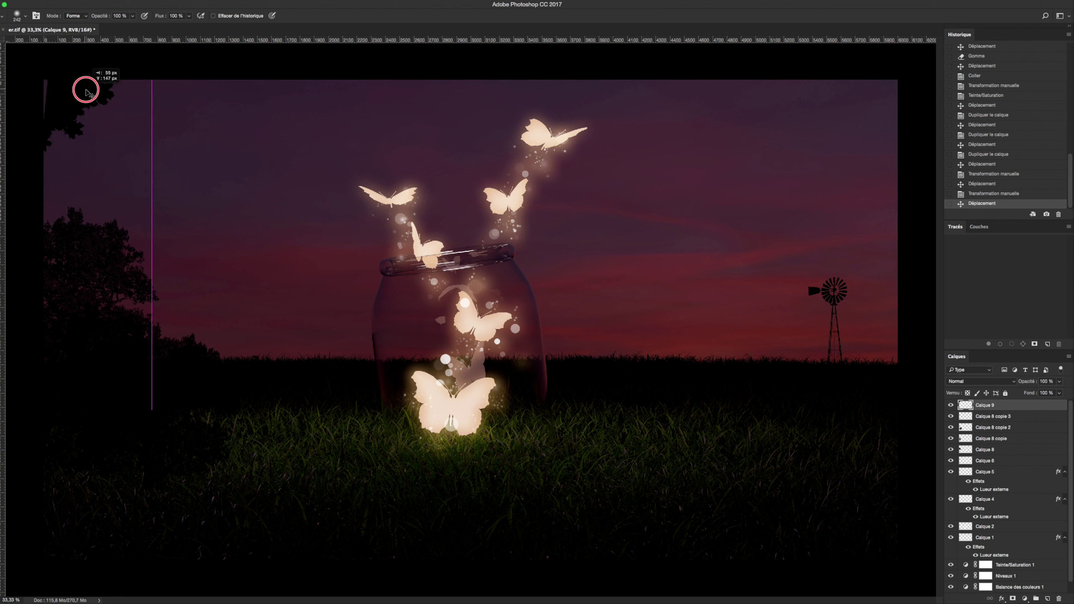
click(985, 416)
shift+click(986, 449)
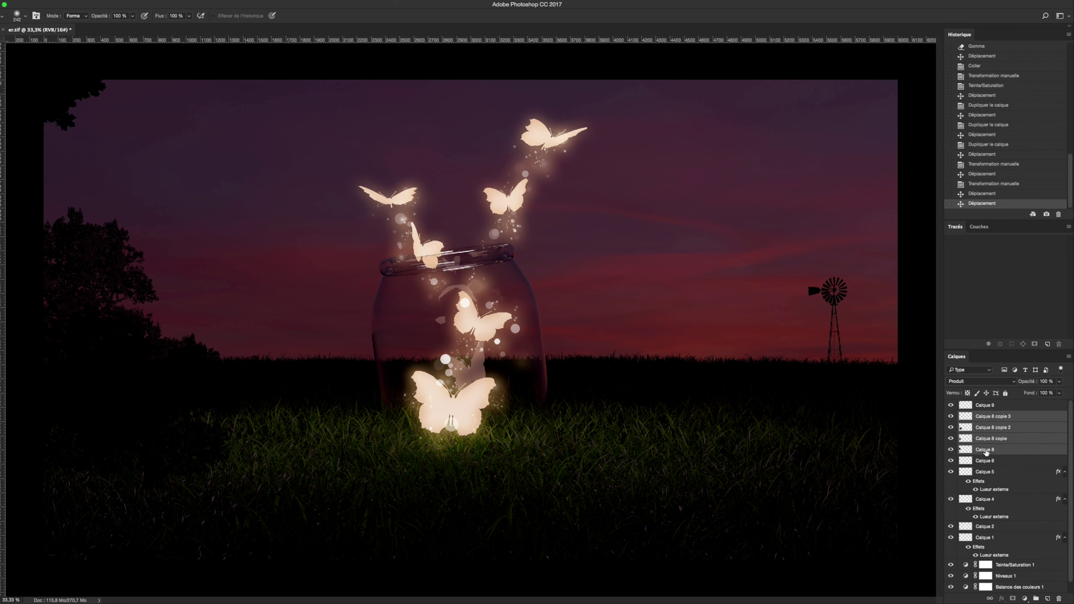
Merge the tree layers and set their blend mode to Produit (Multiply)
key(ctrl+e)
click(979, 381)
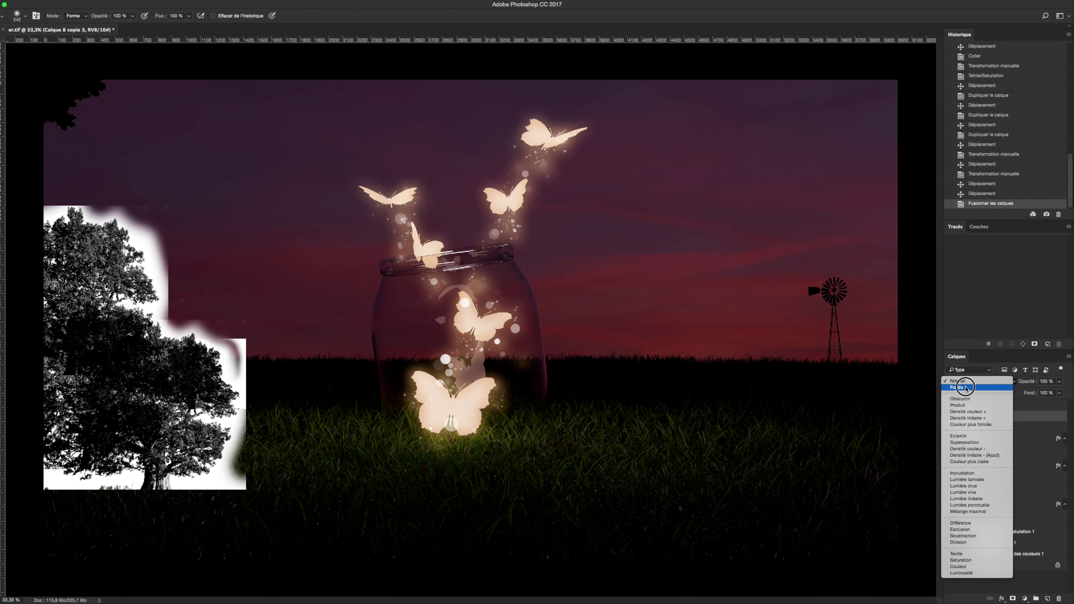
click(961, 404)
Magic Wand the background's sky and grass, invert, and delete those areas from the tree layer
click(951, 416)
click(988, 565)
key(w)
click(103, 313)
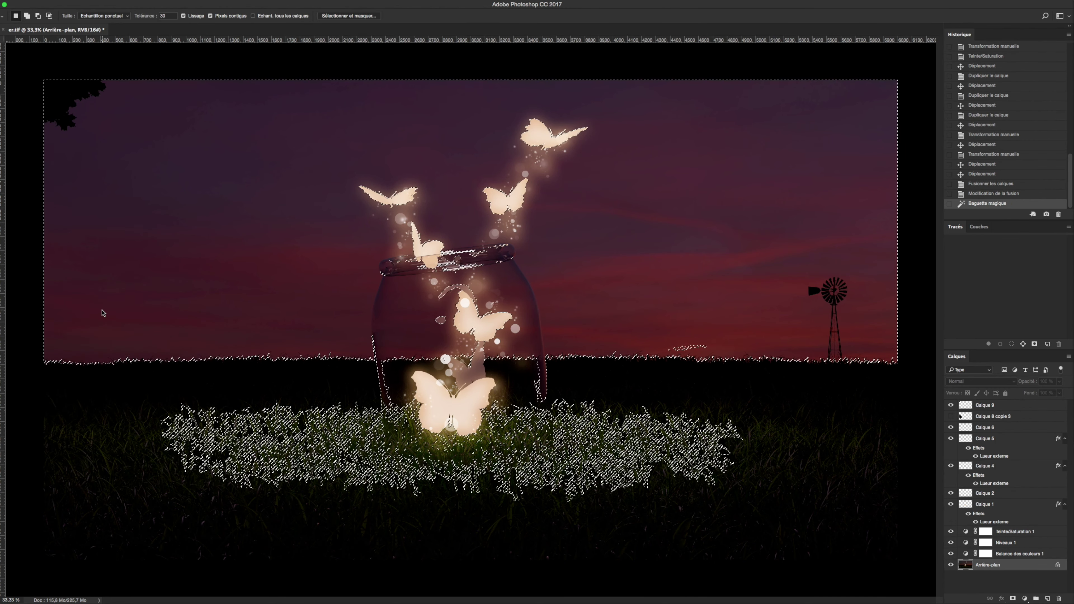
click(951, 416)
click(985, 416)
key(ctrl+shift+i)
key(BackSpace)
key(m)
key(ctrl+d)
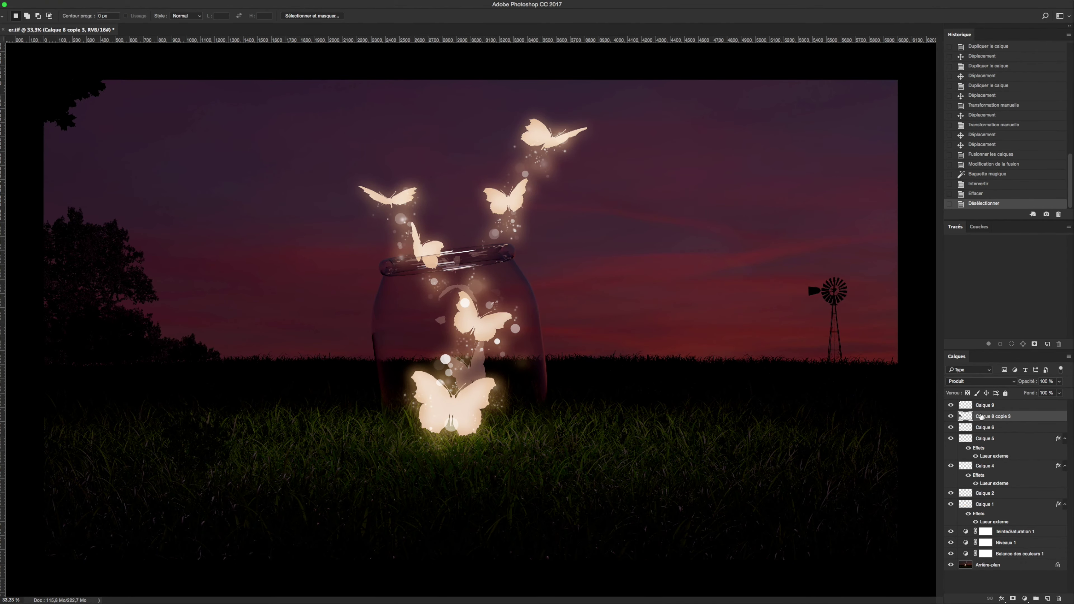
key(ctrl+Left)
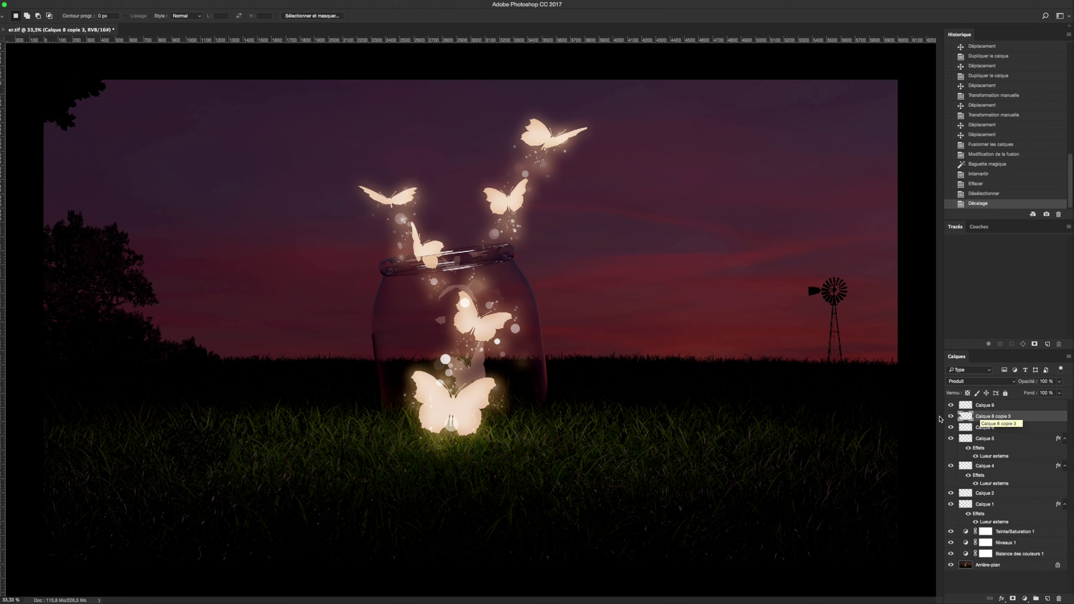
Delete the corner branch layer Calque 9 and stamp all visible layers into a new top layer
click(1007, 407)
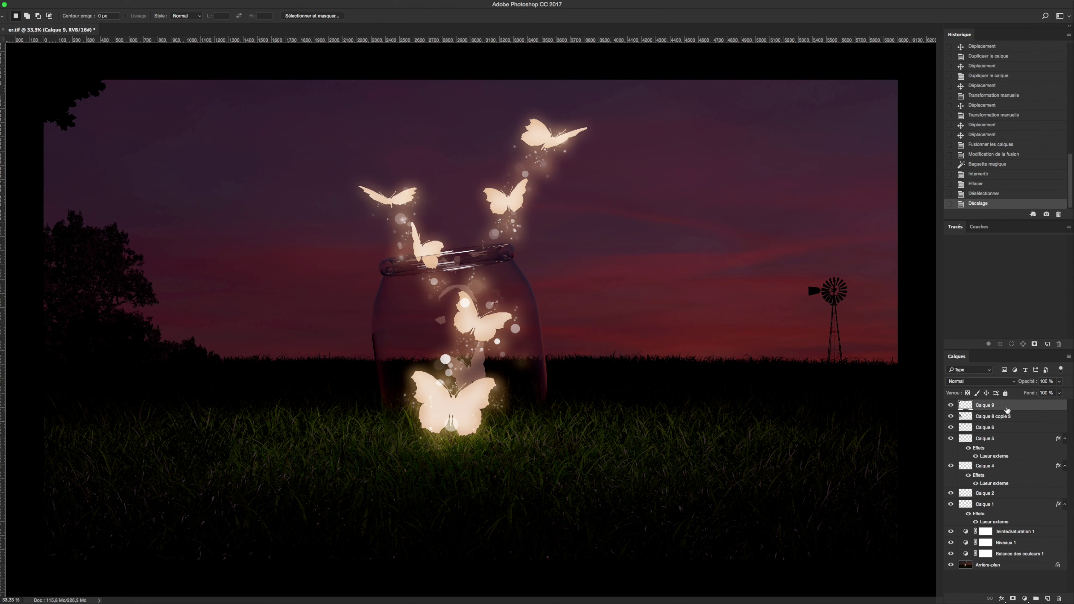
click(950, 406)
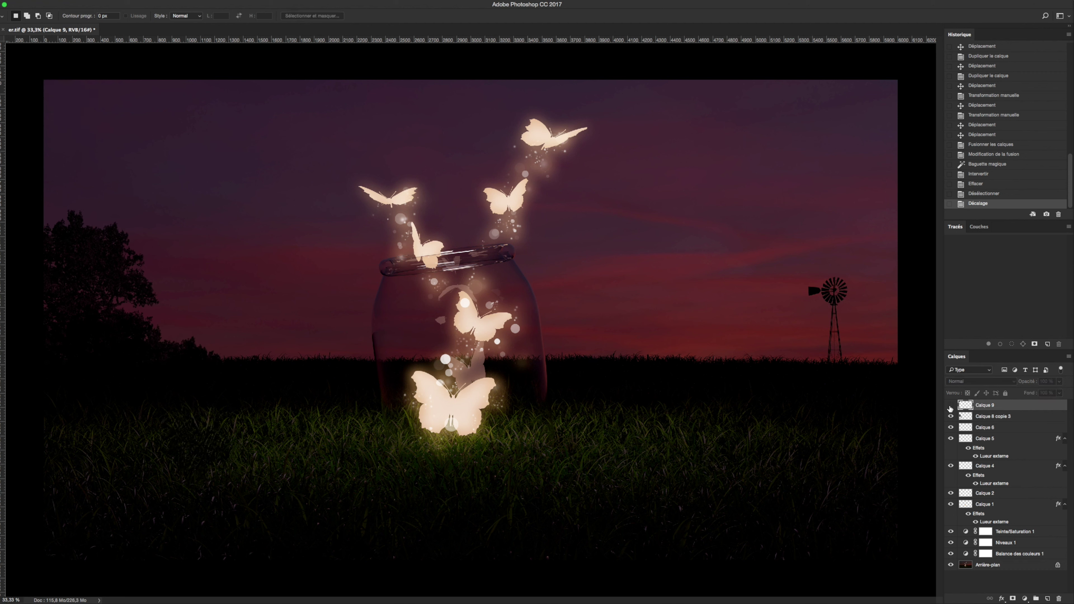
click(1059, 599)
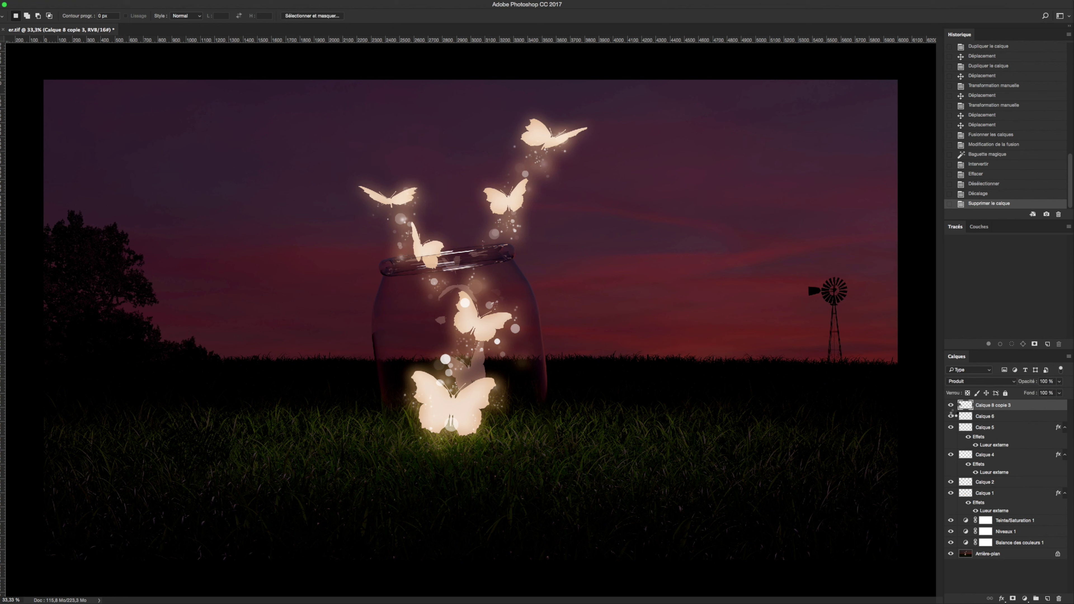
key(ctrl+alt+shift+e)
click(237, 1)
mouse_move(242, 152)
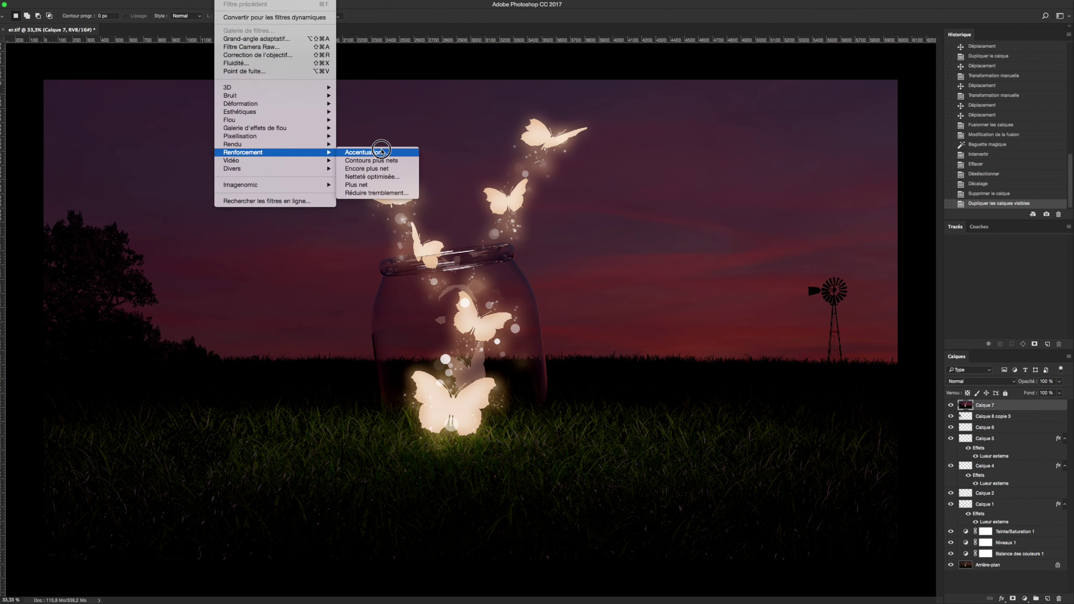
Sharpen Calque 7 with Unsharp Mask at a 3,6 radius
click(371, 146)
click(609, 262)
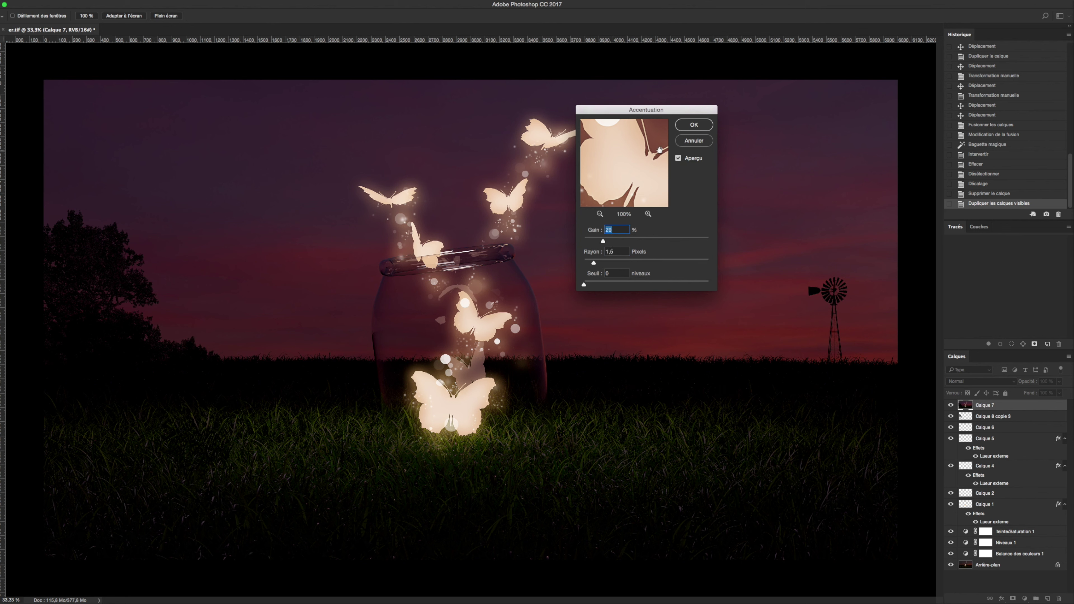
click(703, 129)
key(m)
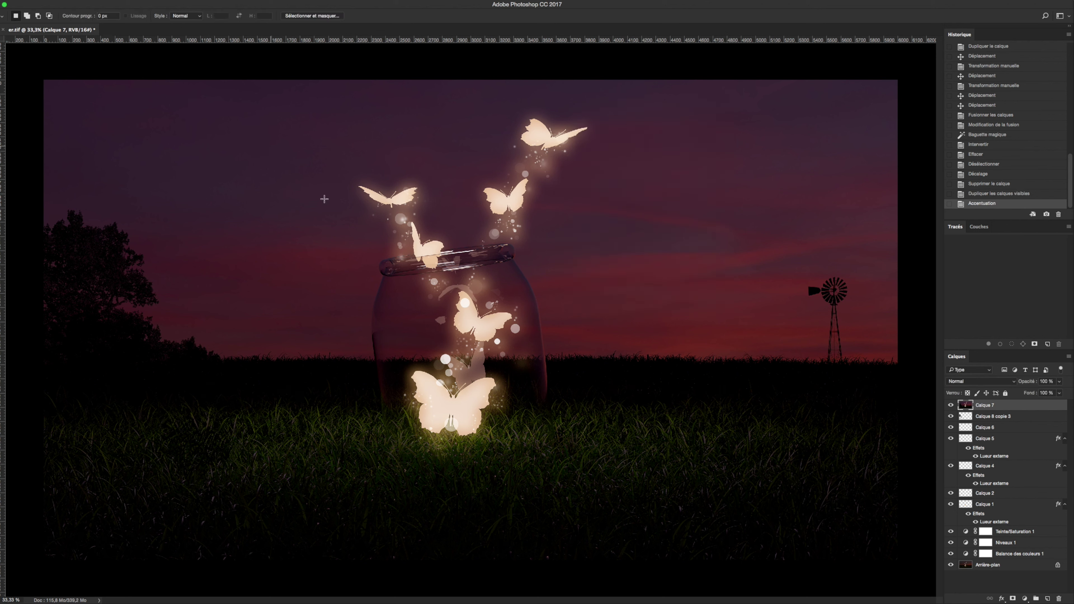
Apply Imagenomic Noiseware to Calque 7 with luminance noise level at +20
click(220, 1)
mouse_move(231, 160)
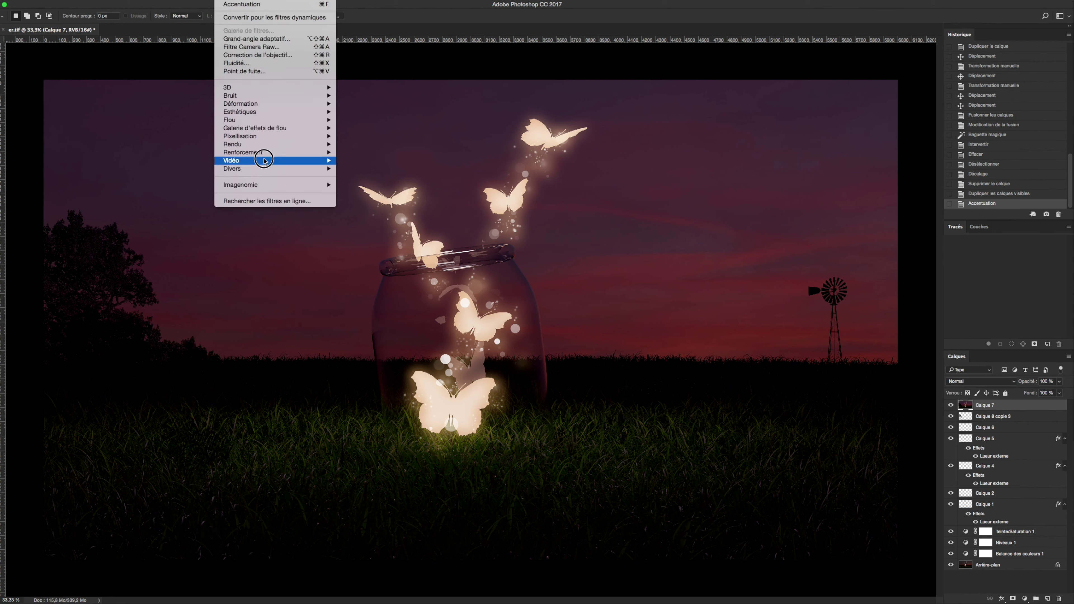
click(529, 193)
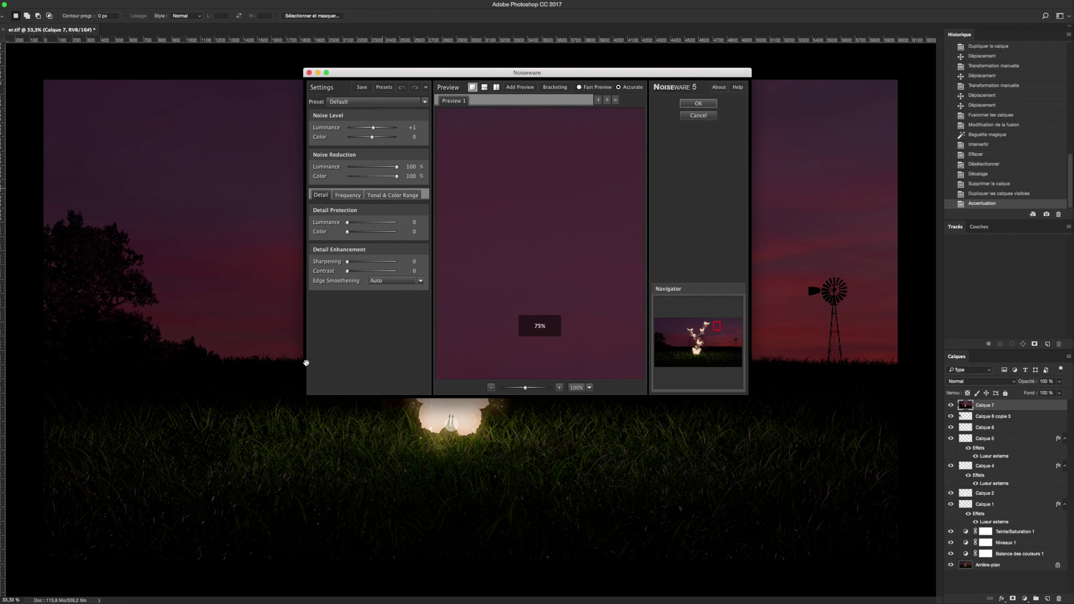
drag(531, 293, 244, 105)
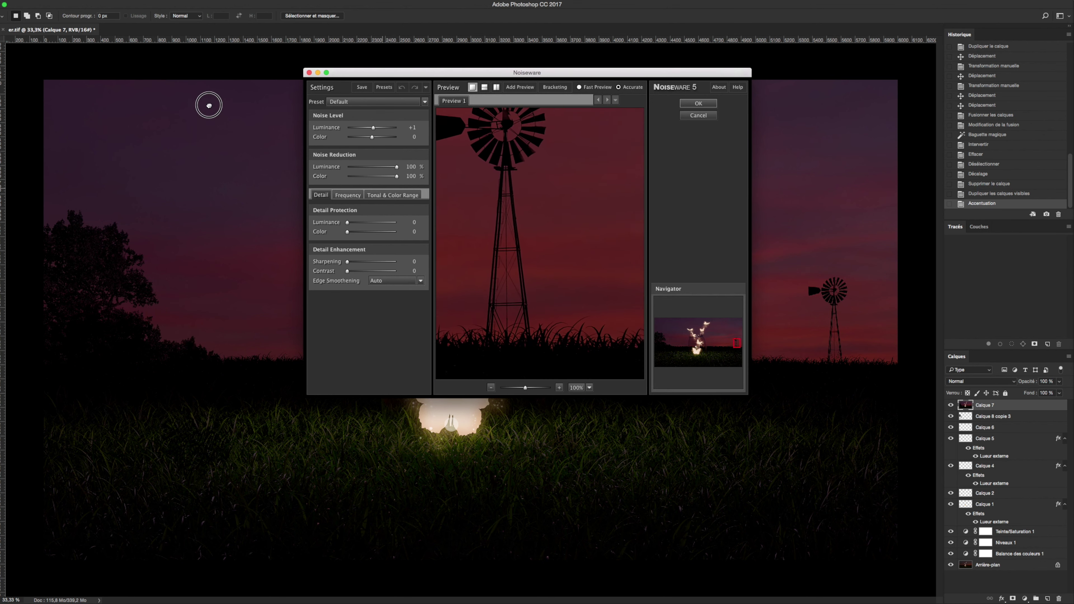
drag(374, 127, 398, 128)
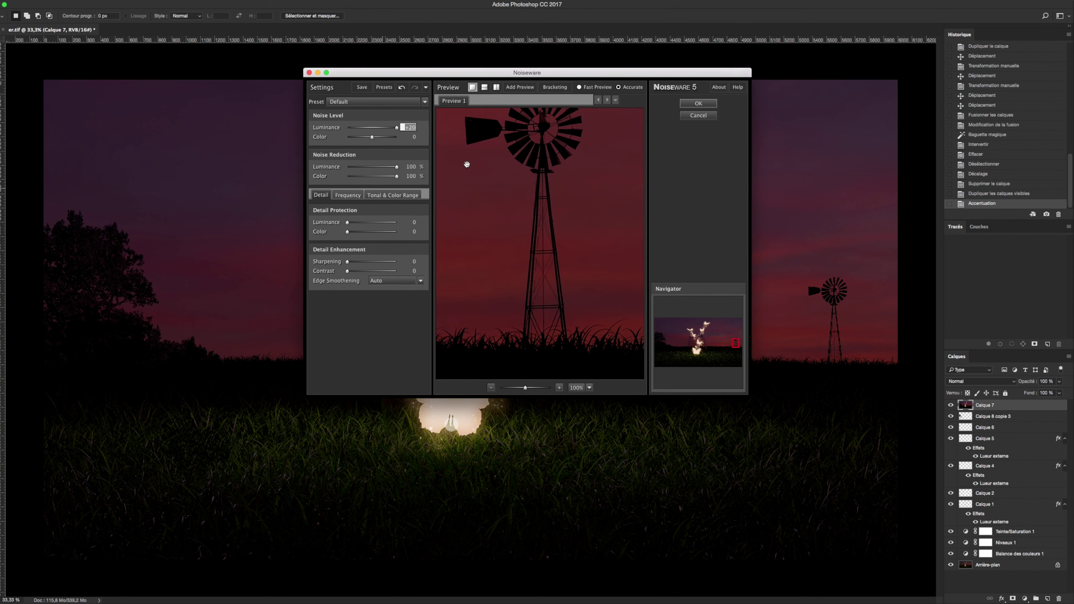
drag(464, 163, 516, 225)
mouse_move(486, 211)
mouse_down()
mouse_move(565, 221)
mouse_move(998, 336)
mouse_up()
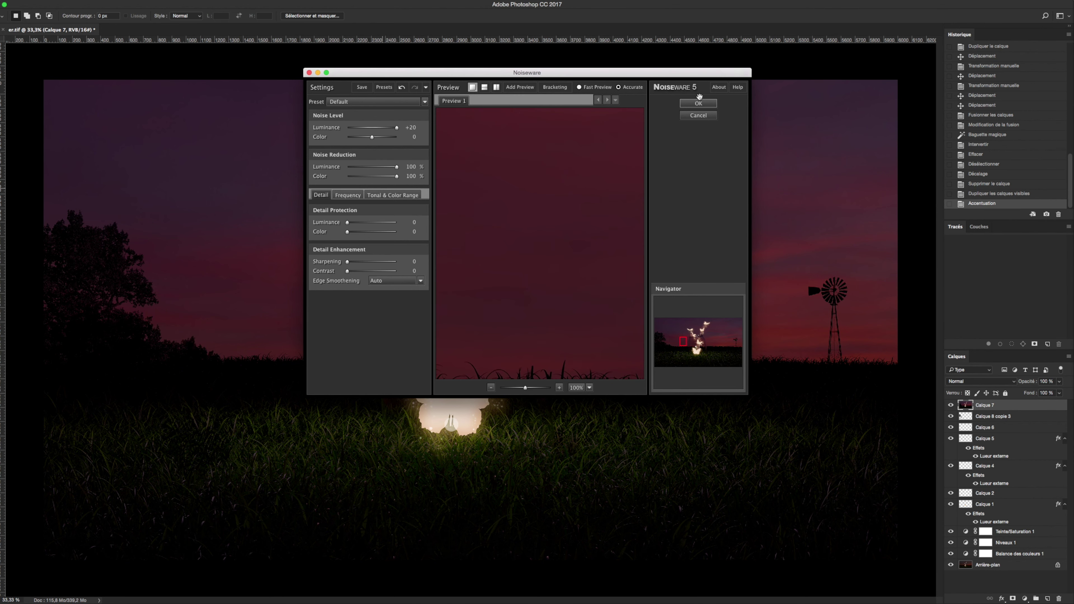
click(700, 103)
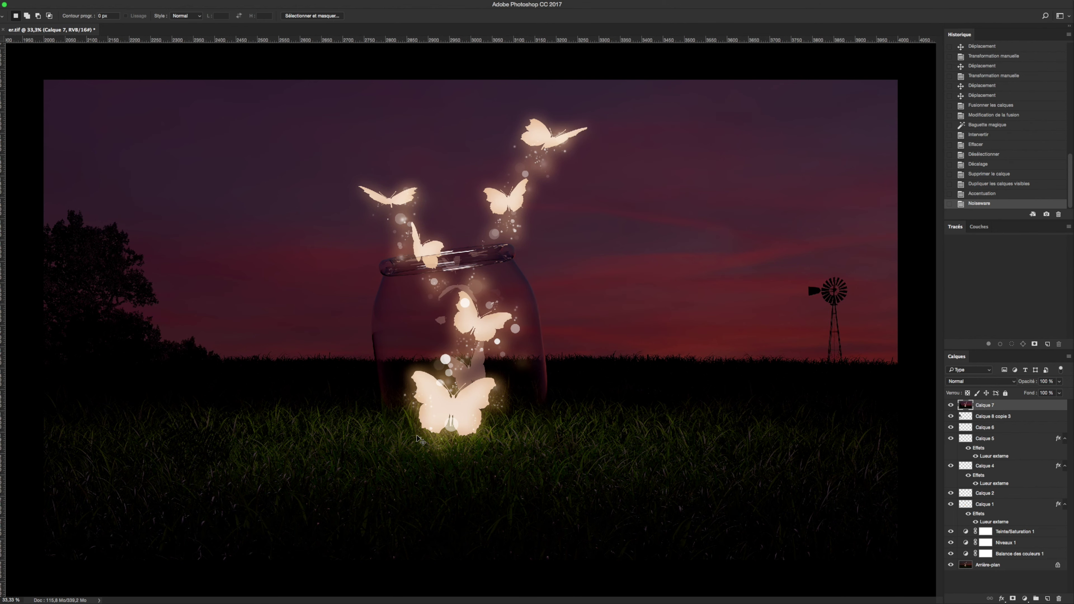
Zoom in and scroll around to inspect the denoised detail, then zoom back out
key(ctrl+1)
scroll(694, 208, left, 5)
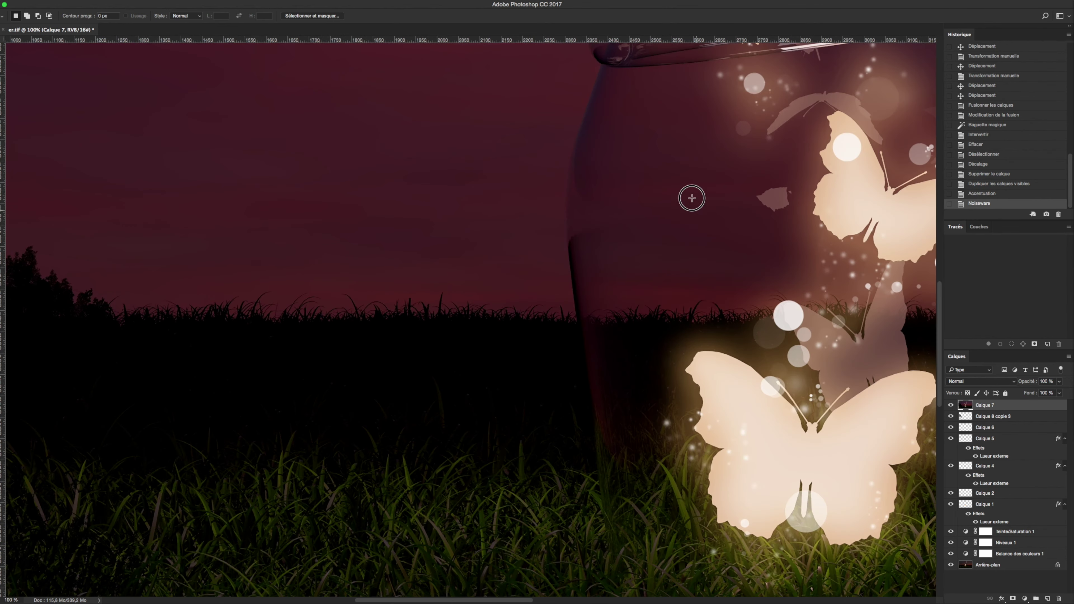
scroll(349, 146, down, 3)
scroll(349, 145, right, 5)
scroll(167, 259, up, 10)
scroll(167, 259, right, 5)
scroll(111, 384, right, 10)
scroll(54, 387, right, 3)
scroll(54, 388, left, 15)
scroll(664, 352, left, 15)
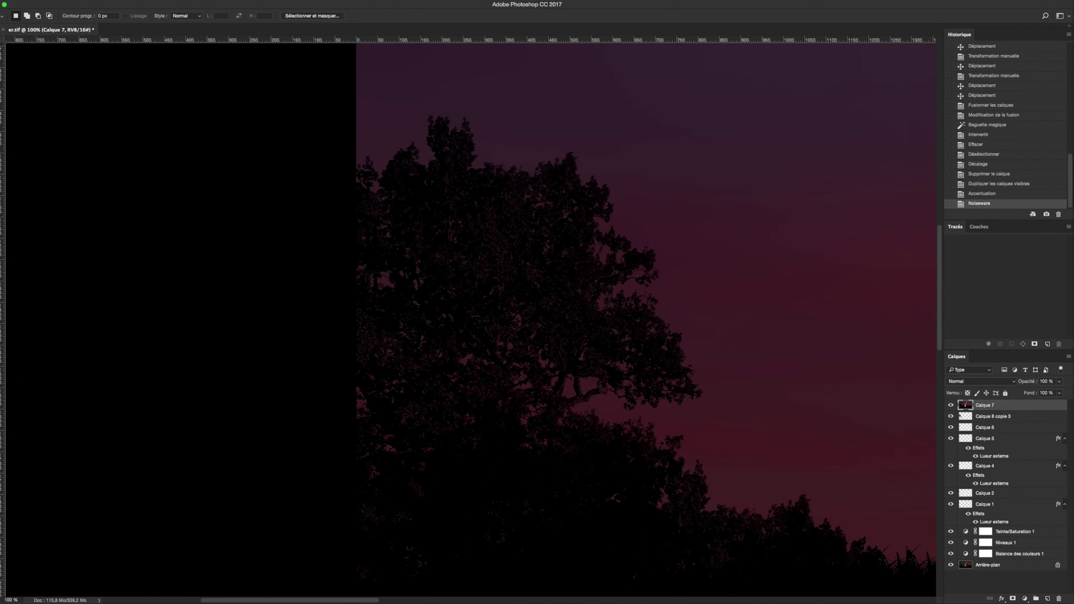
key(ctrl+minus)
key(ctrl+minus)
key(ctrl+minus)
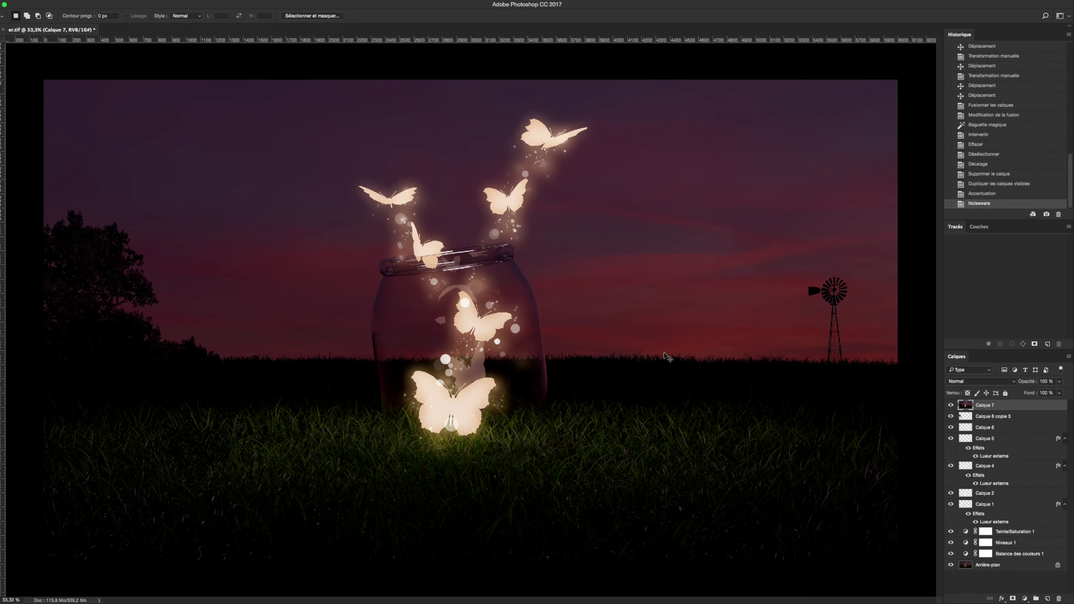
key(ctrl+minus)
Group Calque 8 copie 3 through Balance des couleurs 1 into Groupe 1
click(991, 417)
shift+click(998, 553)
key(ctrl+g)
click(952, 410)
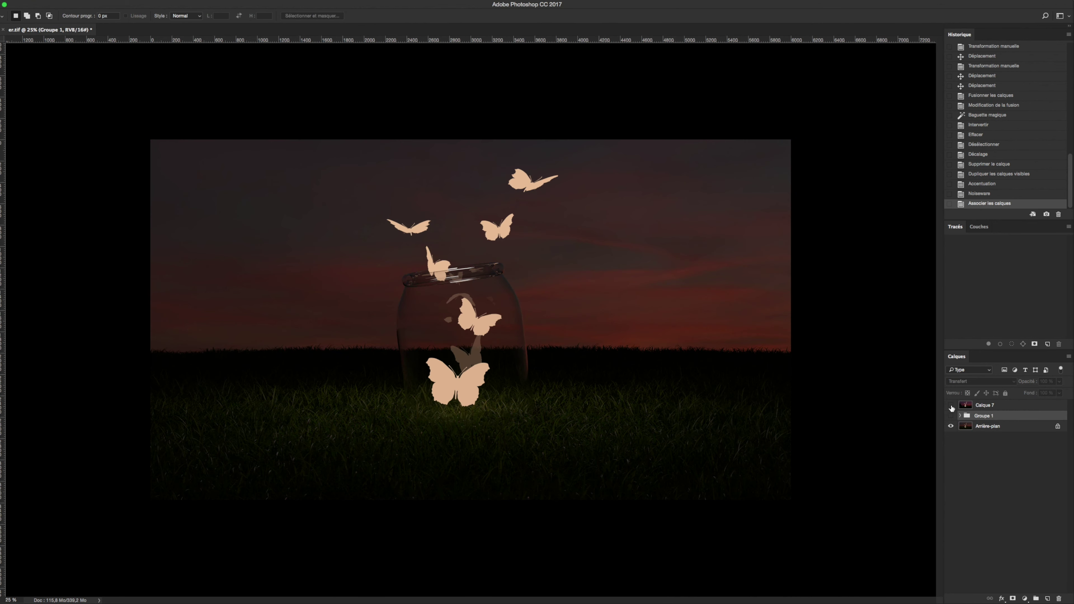
click(951, 410)
click(952, 410)
Add a Hue/Saturation adjustment layer above Calque 7
click(993, 406)
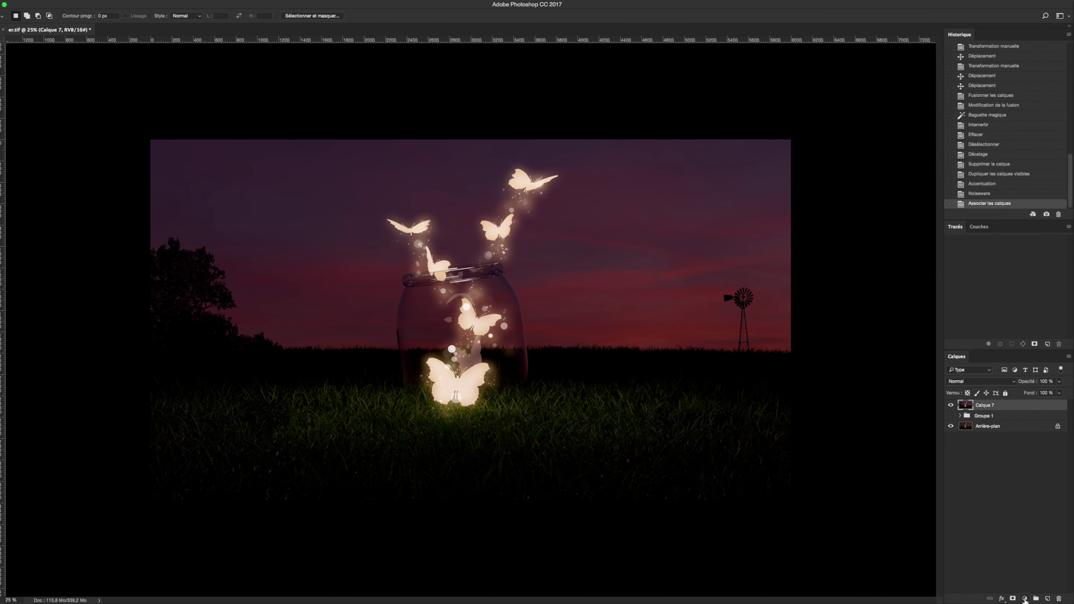
click(1025, 598)
click(1018, 505)
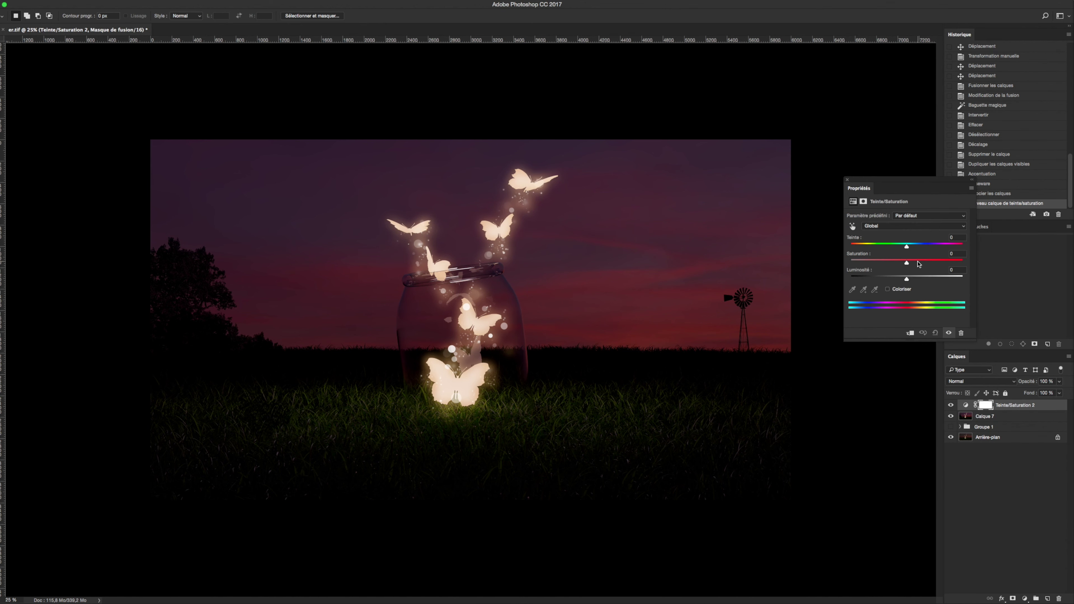
Set the Hue/Saturation saturation to +10
drag(915, 264, 912, 263)
click(1053, 542)
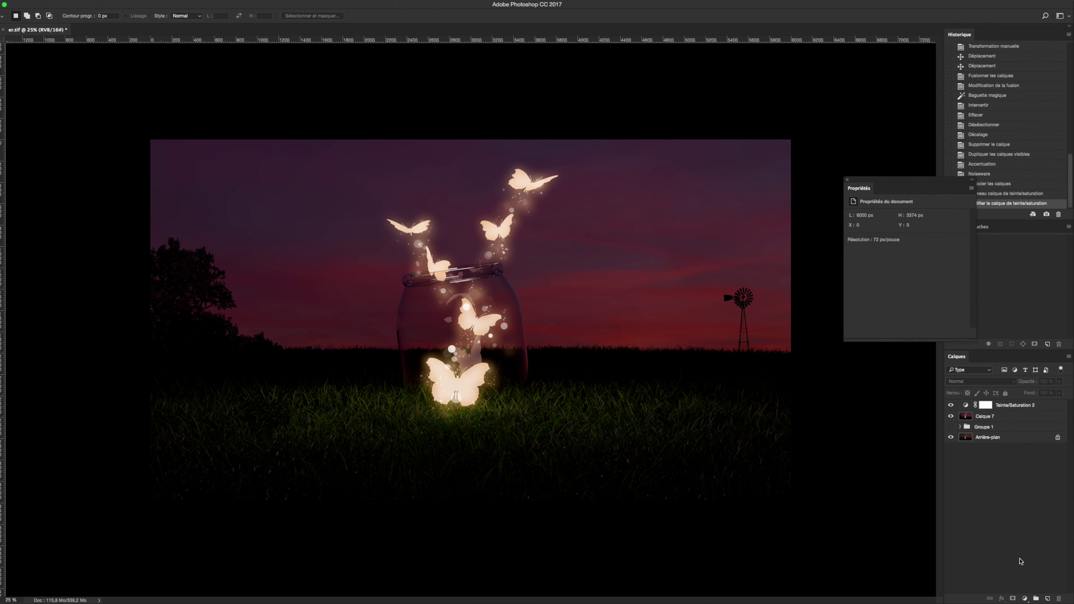
click(1015, 403)
Create a new layer Calque 8 in Lumière tamisée (Soft Light) mode
key(ctrl+shift+n)
click(443, 305)
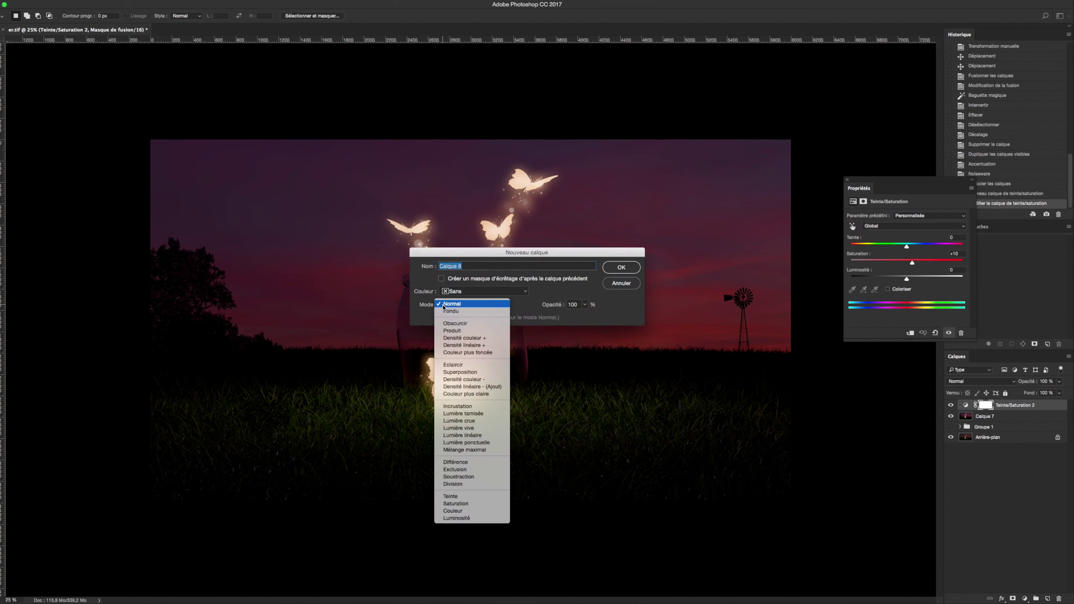
click(473, 412)
click(621, 267)
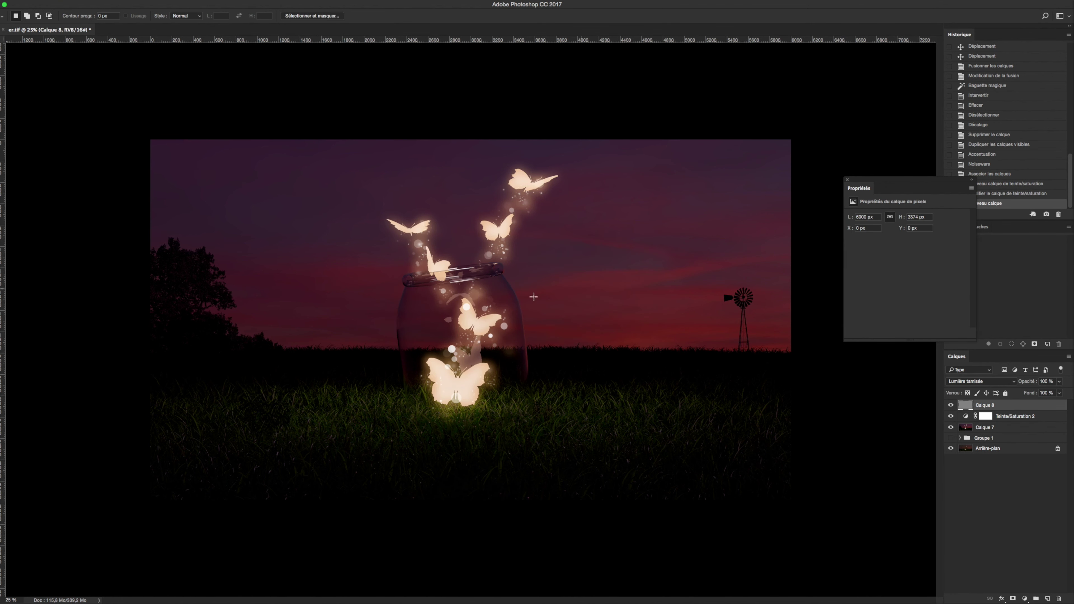
Undo the test brush strokes on Calque 8 and choose a soft round brush
right_click(487, 295)
click(537, 274)
mouse_move(611, 281)
ctrl+alt+mouse_down()
mouse_move(629, 279)
mouse_move(570, 216)
ctrl+alt+mouse_up()
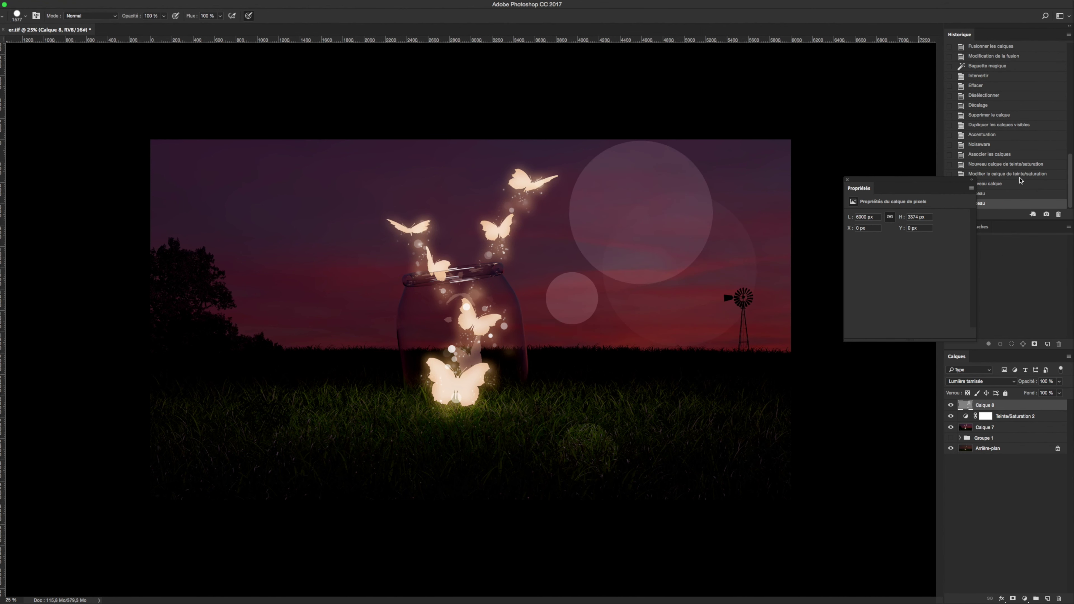
click(1011, 185)
click(26, 16)
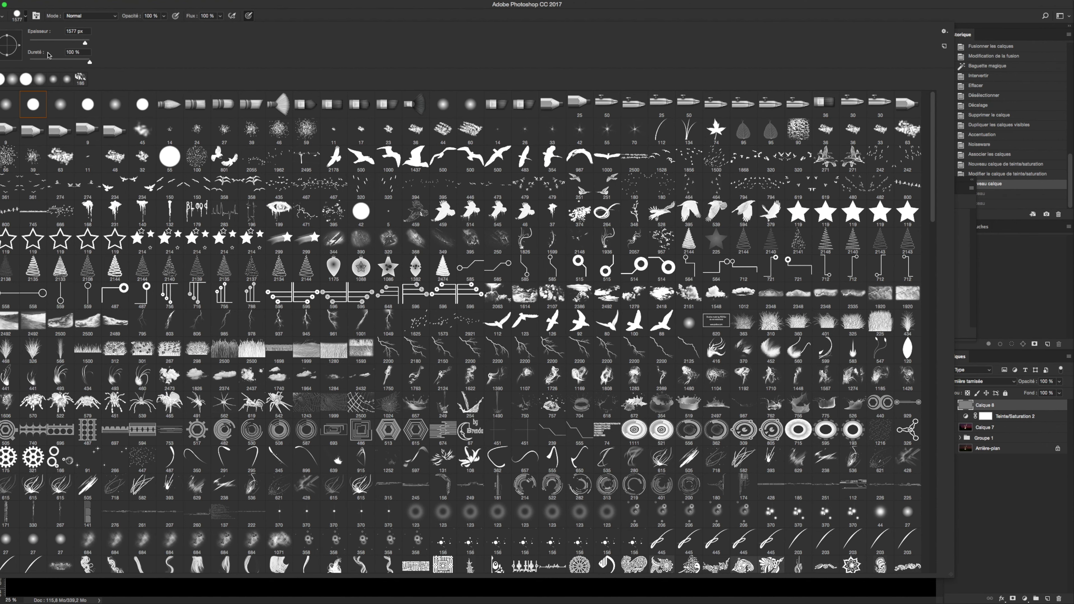
click(333, 22)
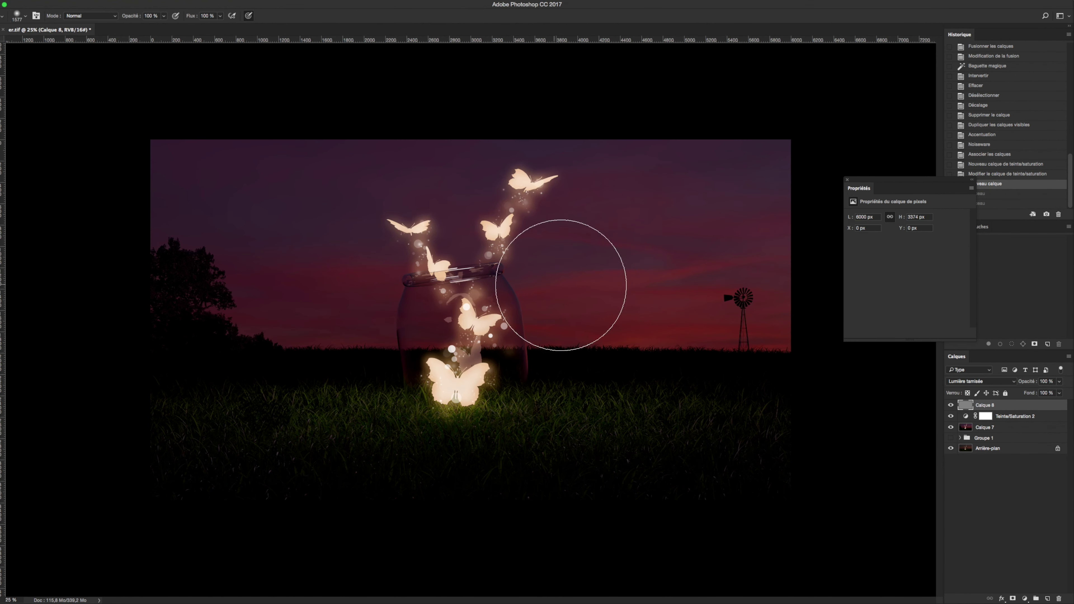
Paint a pink glow over the sky, jar and grass, then erase it from the edges
drag(587, 304, 247, 331)
mouse_move(334, 394)
ctrl+alt+mouse_down()
mouse_move(283, 396)
mouse_move(604, 407)
mouse_move(455, 395)
ctrl+alt+mouse_up()
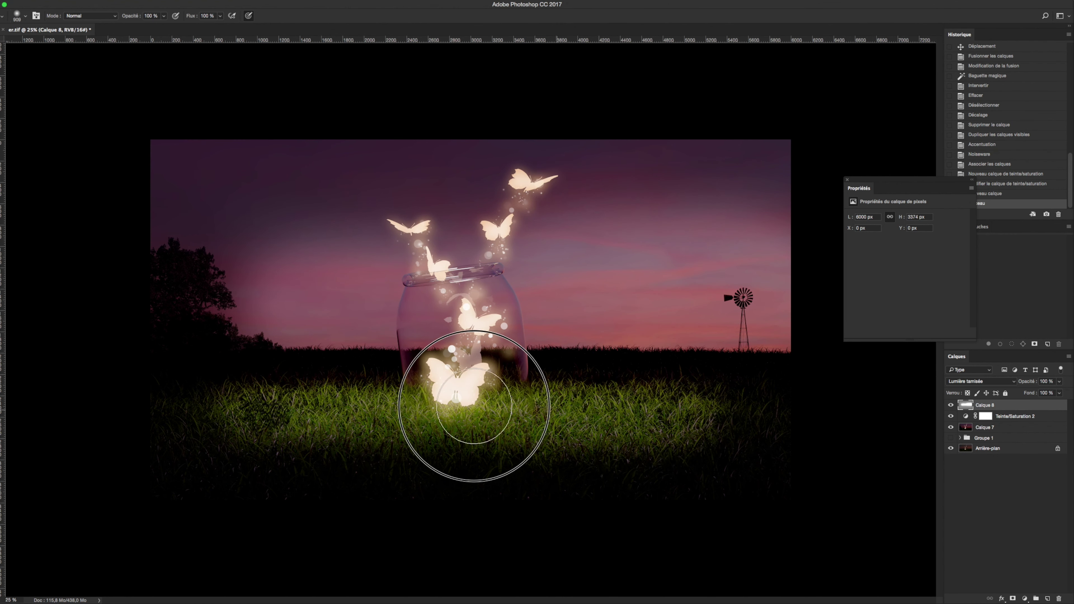
key(e)
mouse_move(542, 366)
ctrl+alt+mouse_down()
mouse_move(639, 372)
mouse_move(553, 372)
mouse_move(584, 368)
ctrl+alt+mouse_up()
drag(583, 368, 745, 380)
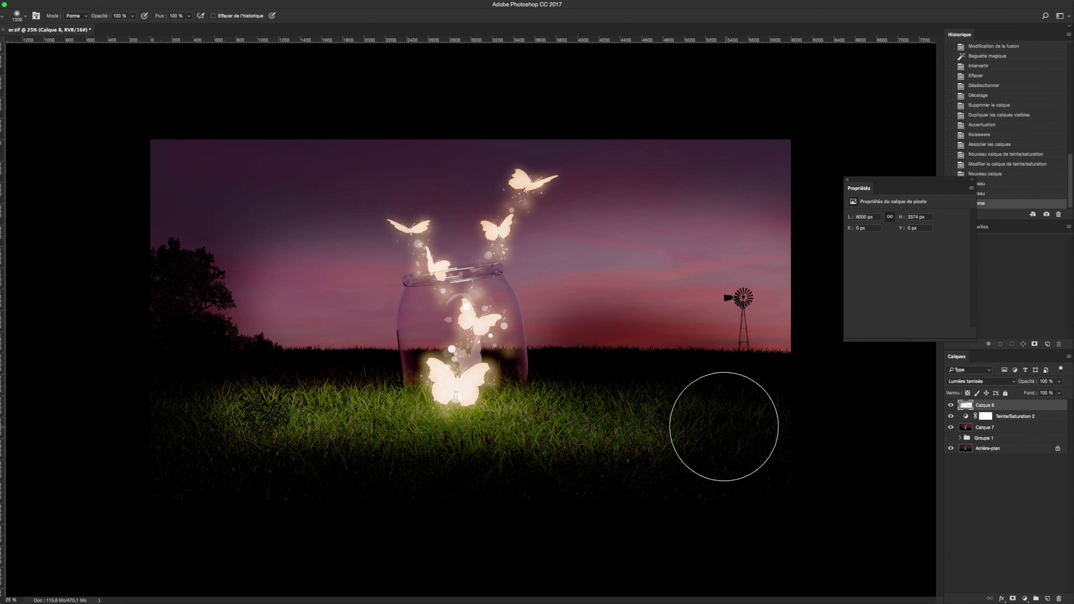
drag(684, 430, 566, 440)
drag(183, 451, 263, 379)
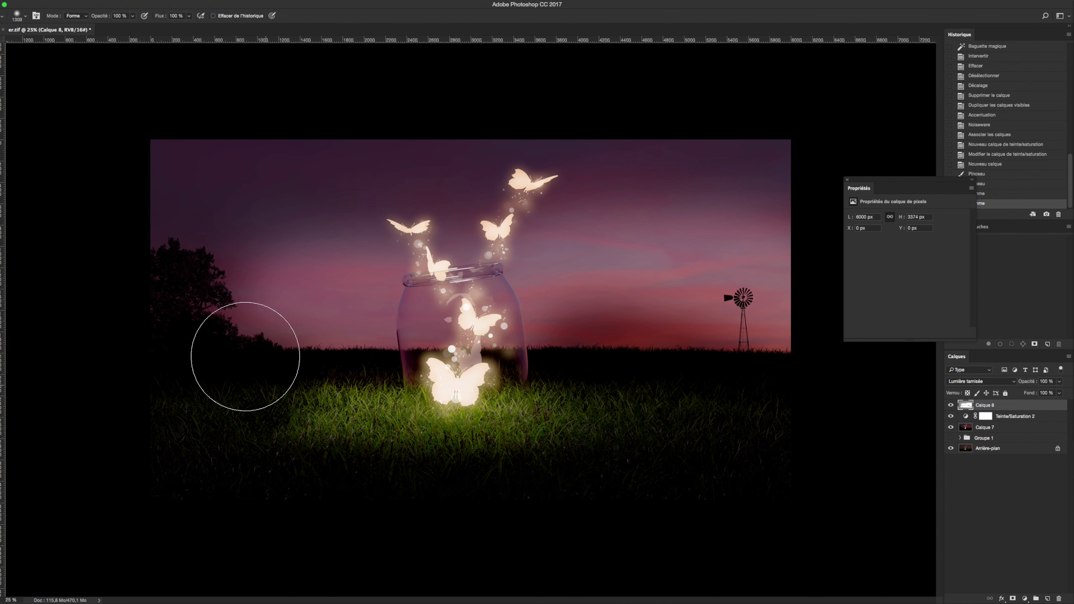
drag(811, 296, 127, 305)
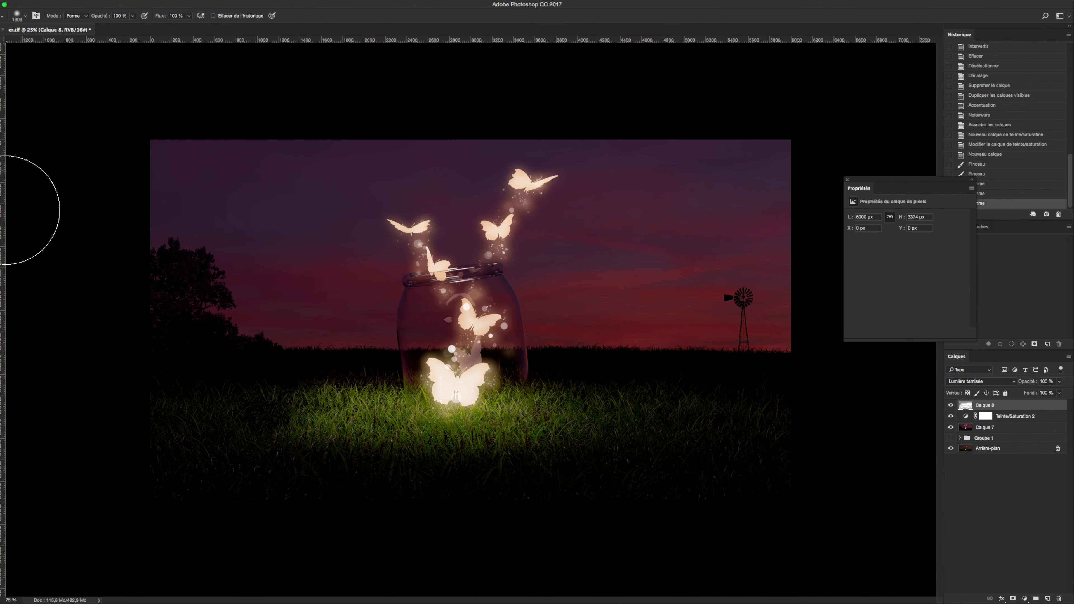
Set Calque 8 to 50% opacity, shift it 225 px right and enlarge it to about 113%
drag(1053, 385, 1040, 392)
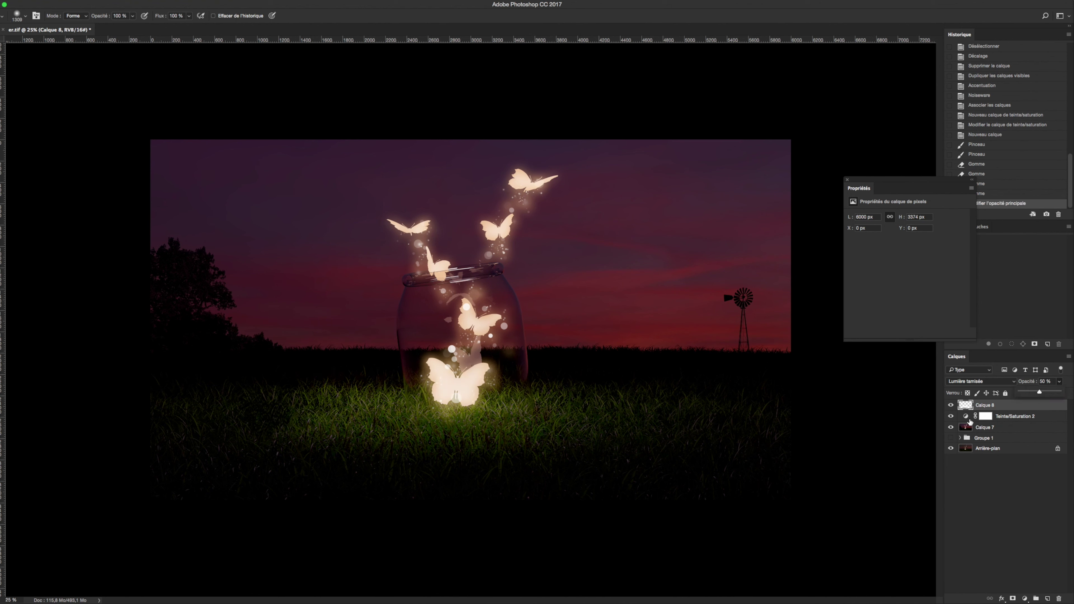
ctrl+drag(430, 430, 454, 430)
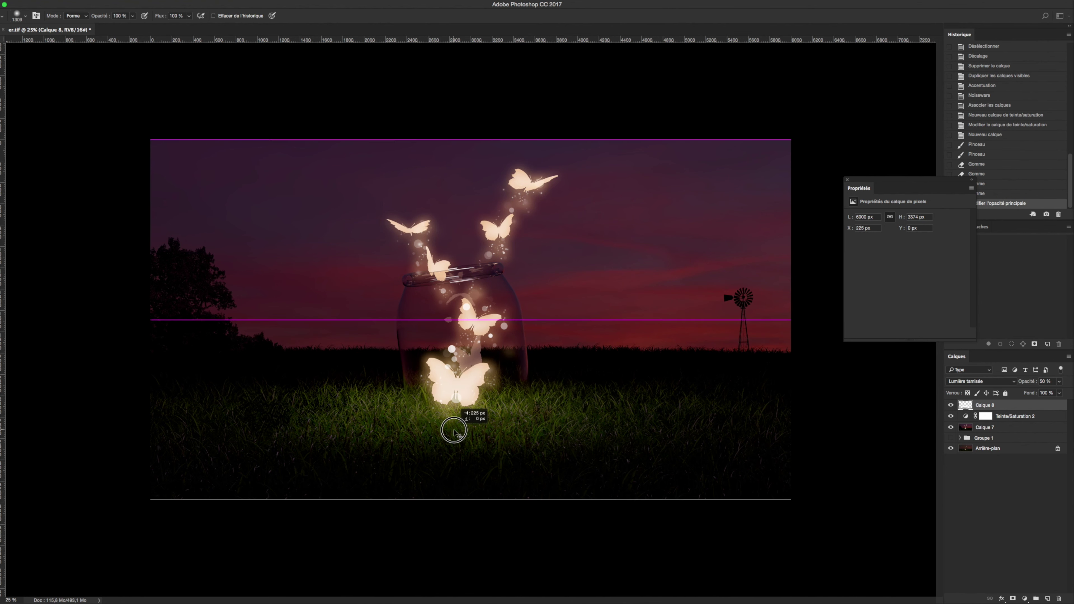
key(ctrl+t)
alt+shift+drag(815, 137, 858, 115)
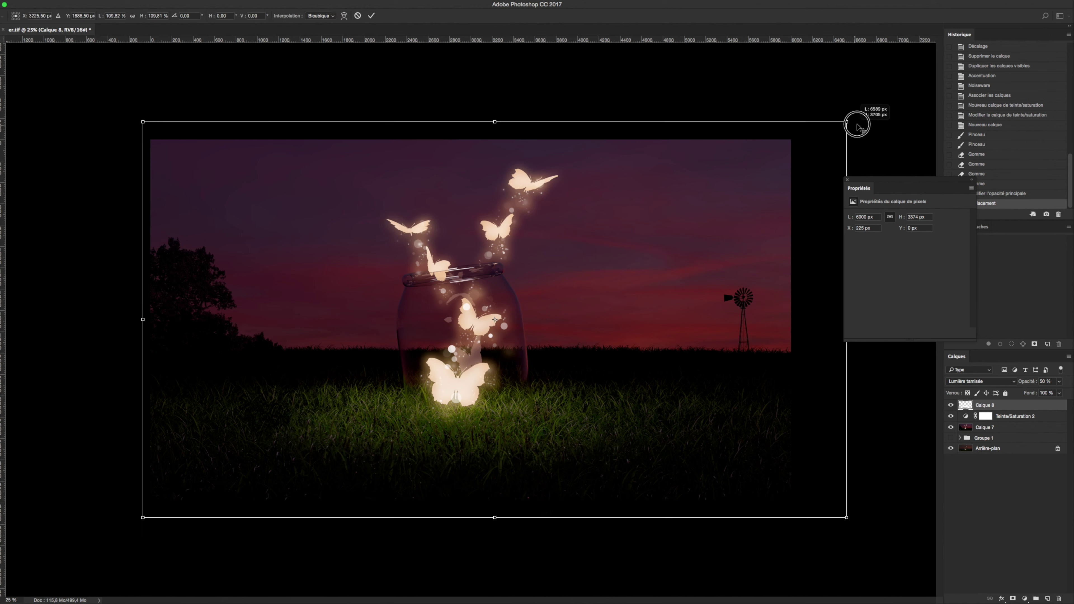
drag(631, 251, 639, 245)
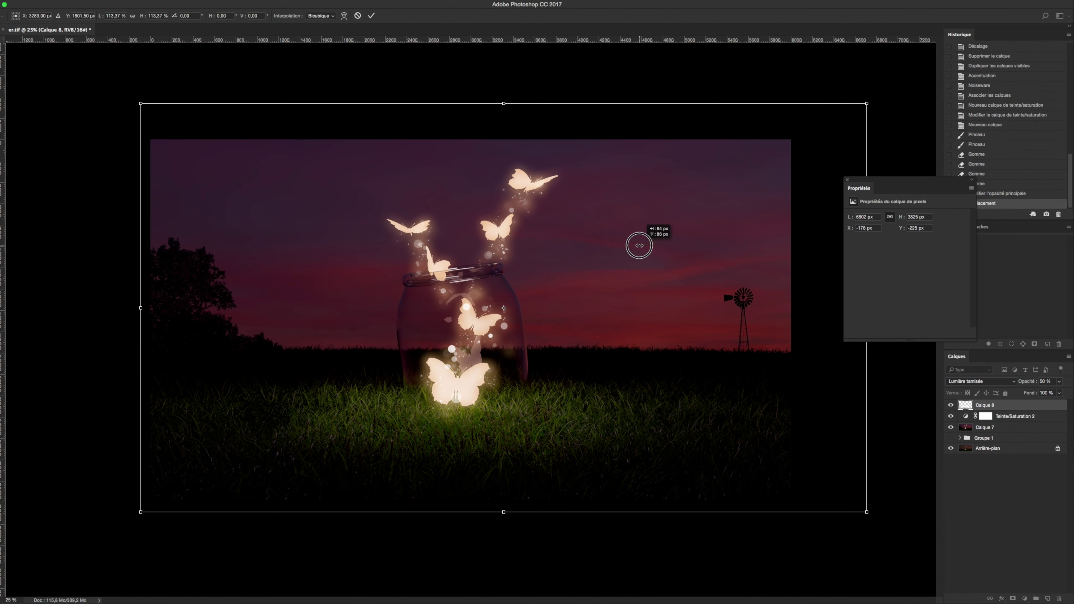
key(Return)
key(ctrl+shift+n)
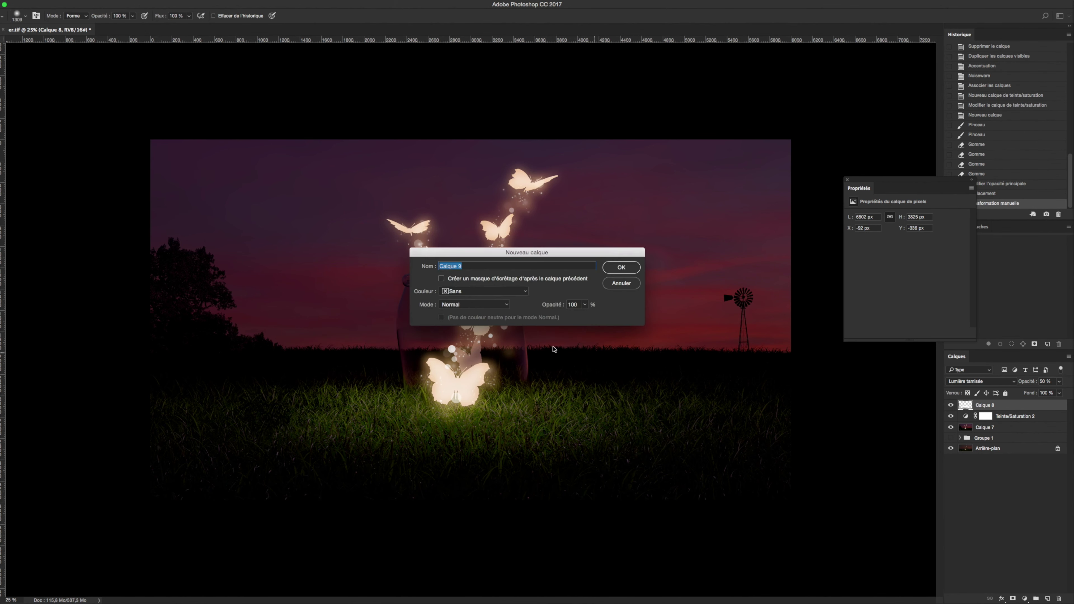
Create Calque 9 in Lumière tamisée mode, paint a sky glow, and erase part of it
click(496, 304)
click(477, 416)
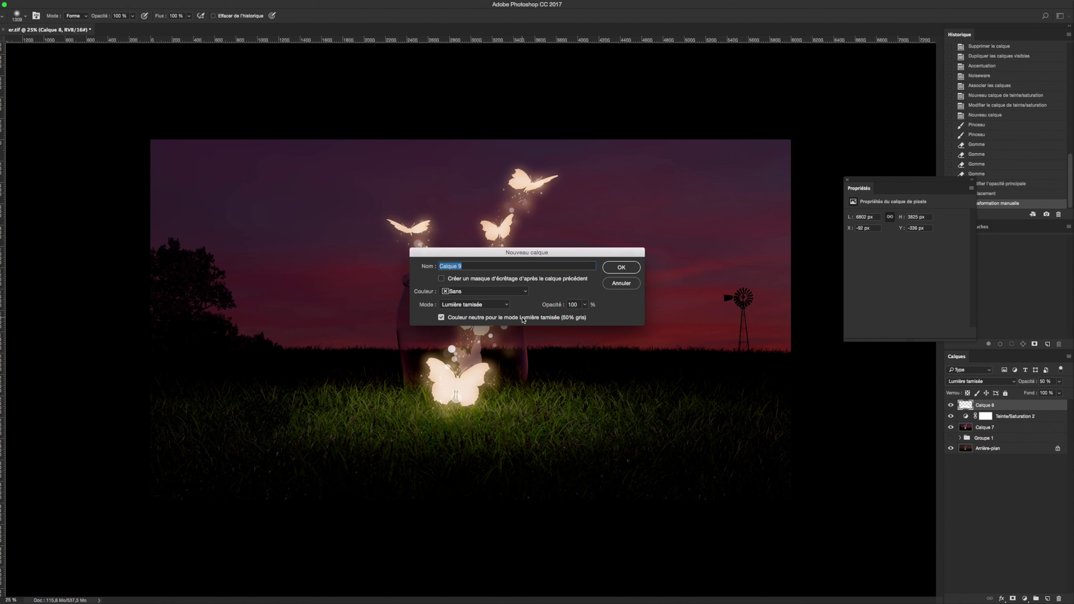
key(Return)
key(b)
mouse_move(757, 293)
mouse_down()
mouse_move(269, 300)
mouse_move(743, 300)
mouse_up()
key(e)
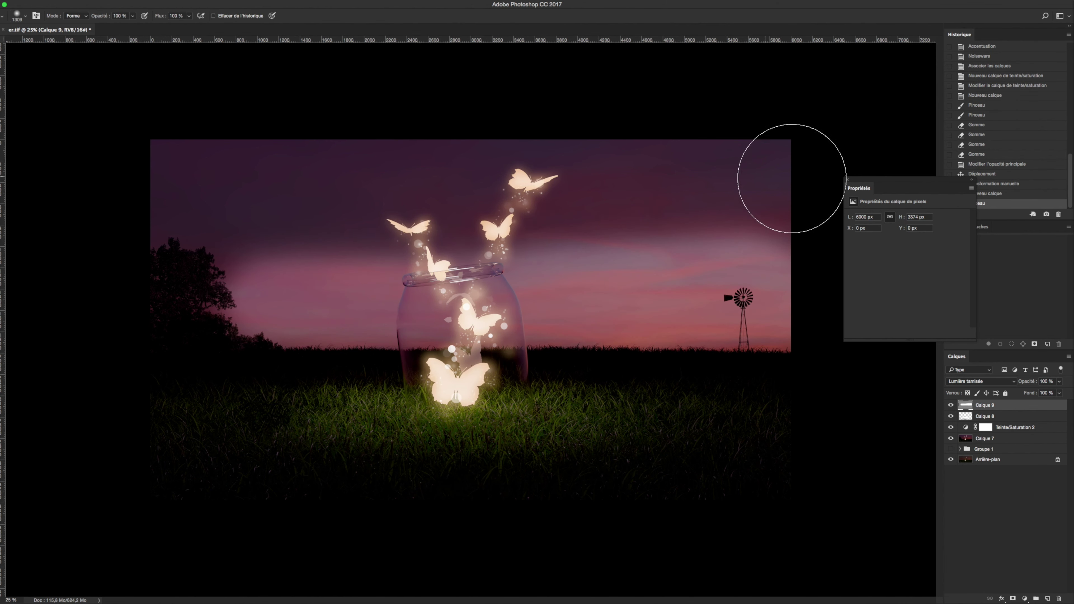
drag(191, 203, 782, 187)
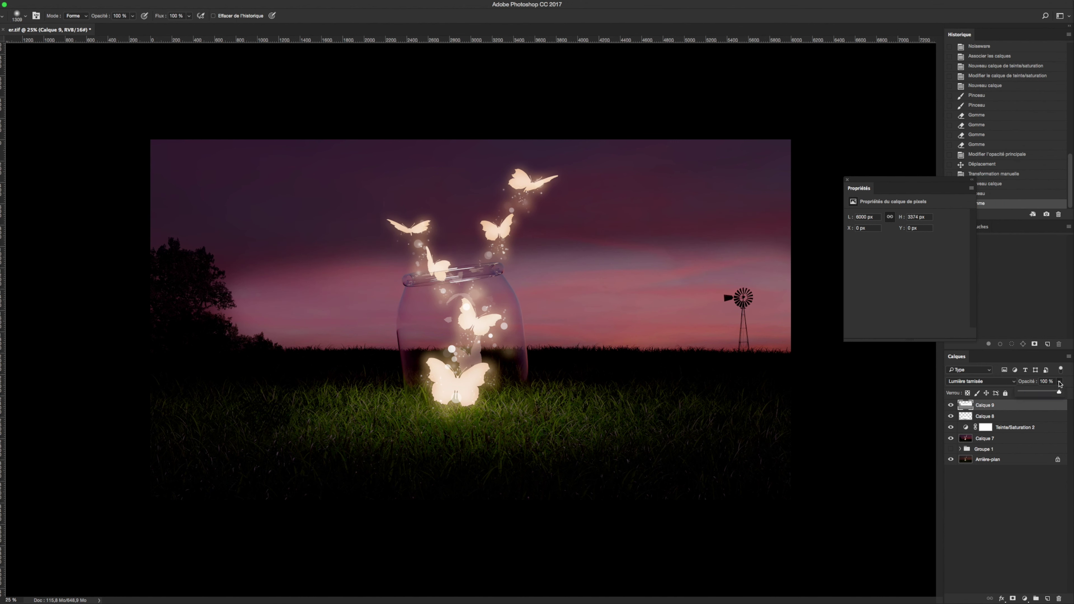
Lower Calque 9's opacity, stretch the glow taller, move it up, and erase its upper part
drag(1038, 395, 1025, 393)
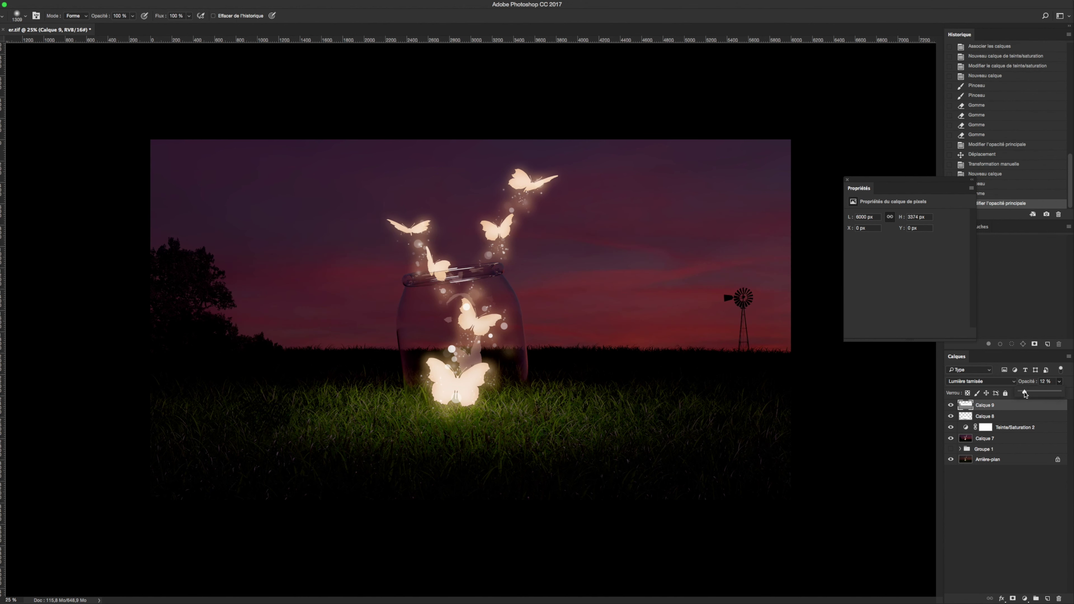
key(ctrl+t)
alt+drag(470, 139, 460, 47)
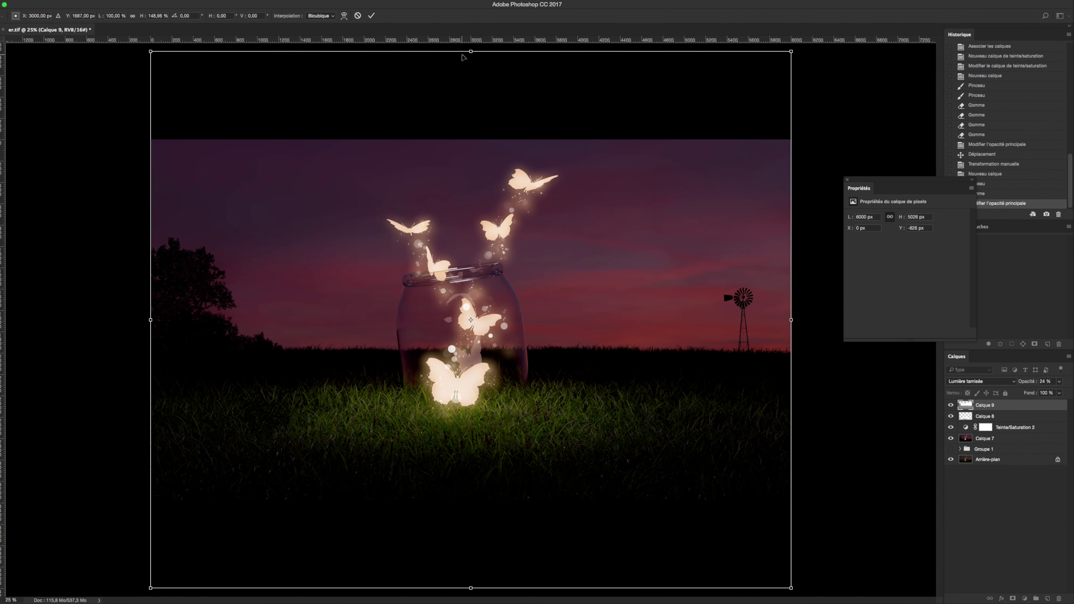
key(Return)
drag(618, 285, 619, 280)
key(e)
ctrl+alt+drag(284, 213, 366, 210)
drag(263, 187, 141, 173)
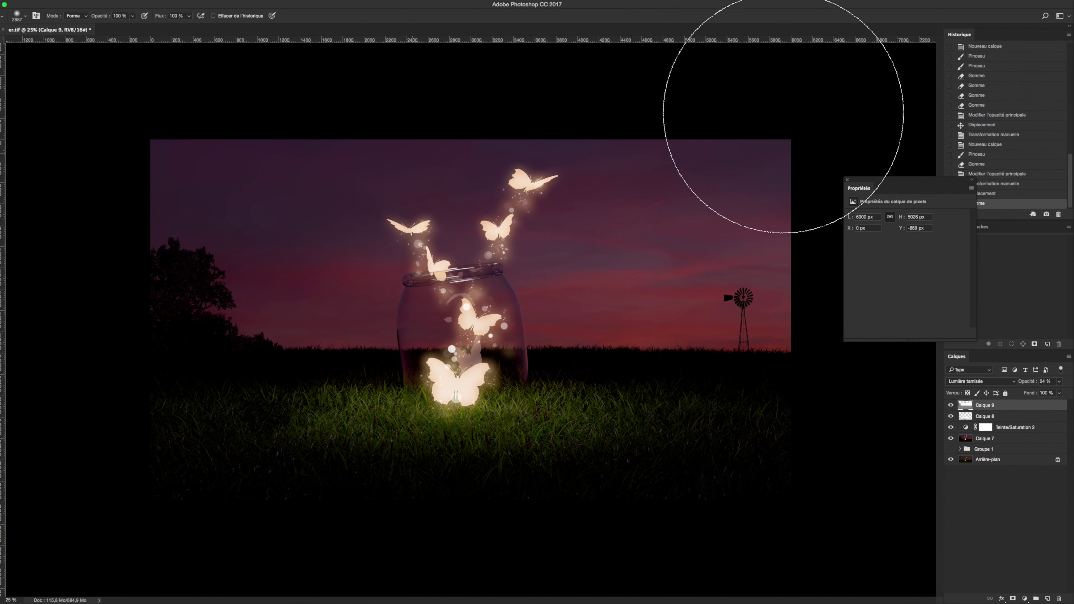
Toggle the glow layers to compare, lower Calque 8's opacity, and reselect Calque 9
click(951, 406)
click(950, 406)
click(951, 416)
click(950, 406)
click(950, 416)
click(950, 416)
click(1015, 416)
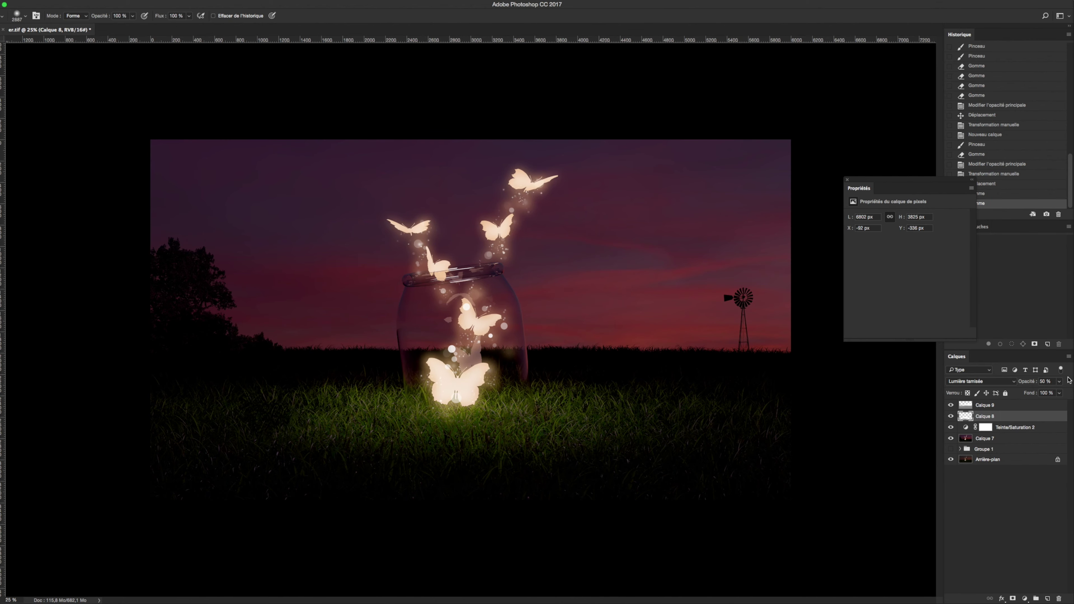
drag(1040, 394, 1034, 395)
click(985, 405)
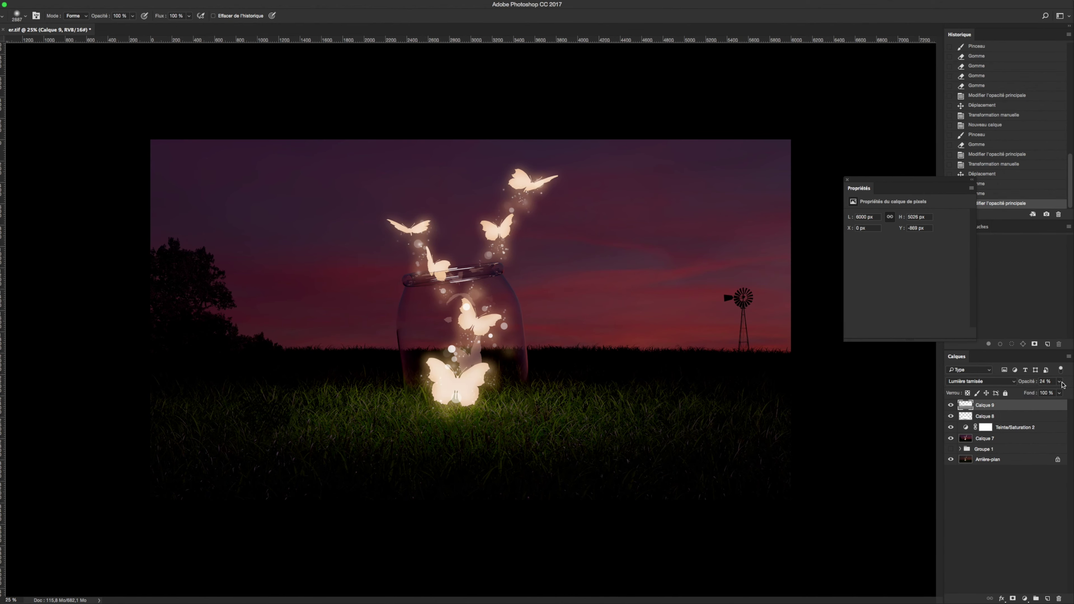